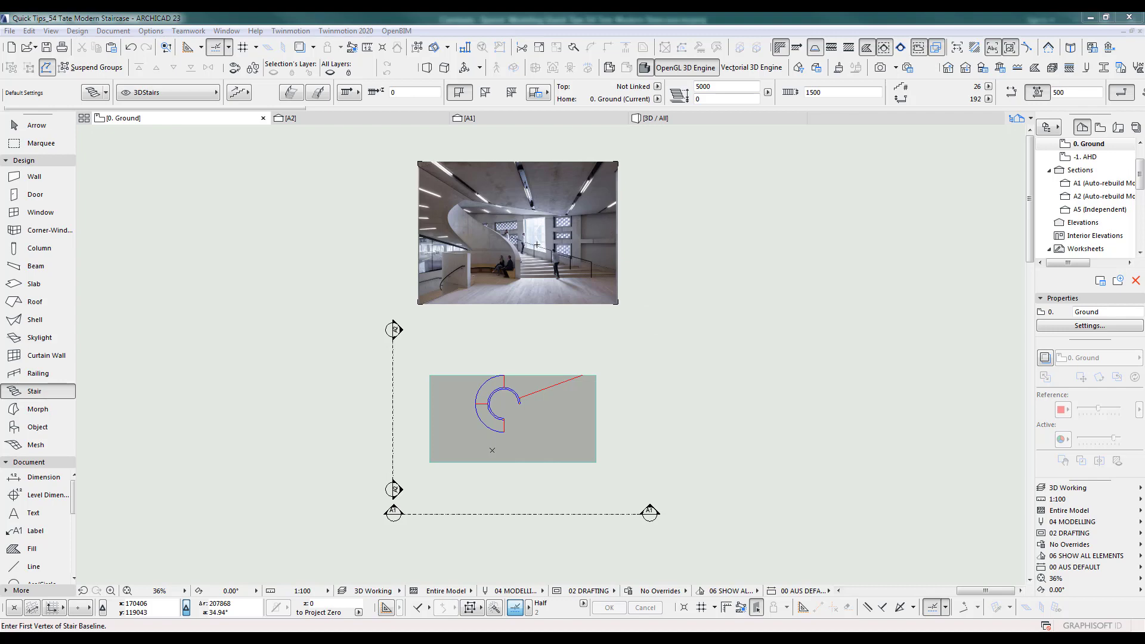
Examine the staircase reference photo and the stair outline arcs drawn on the ground floor plan.
{"action": "scroll", "coordinate": [536, 245], "scroll_direction": "up", "scroll_amount": 5}
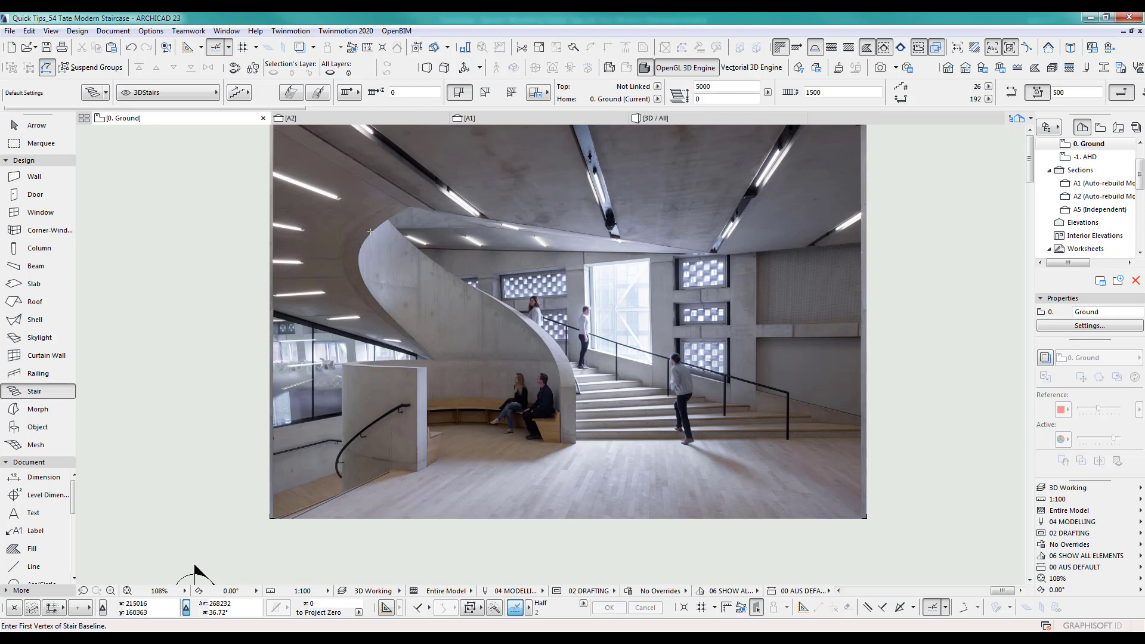
{"action": "scroll", "coordinate": [501, 247], "scroll_direction": "down", "scroll_amount": 5}
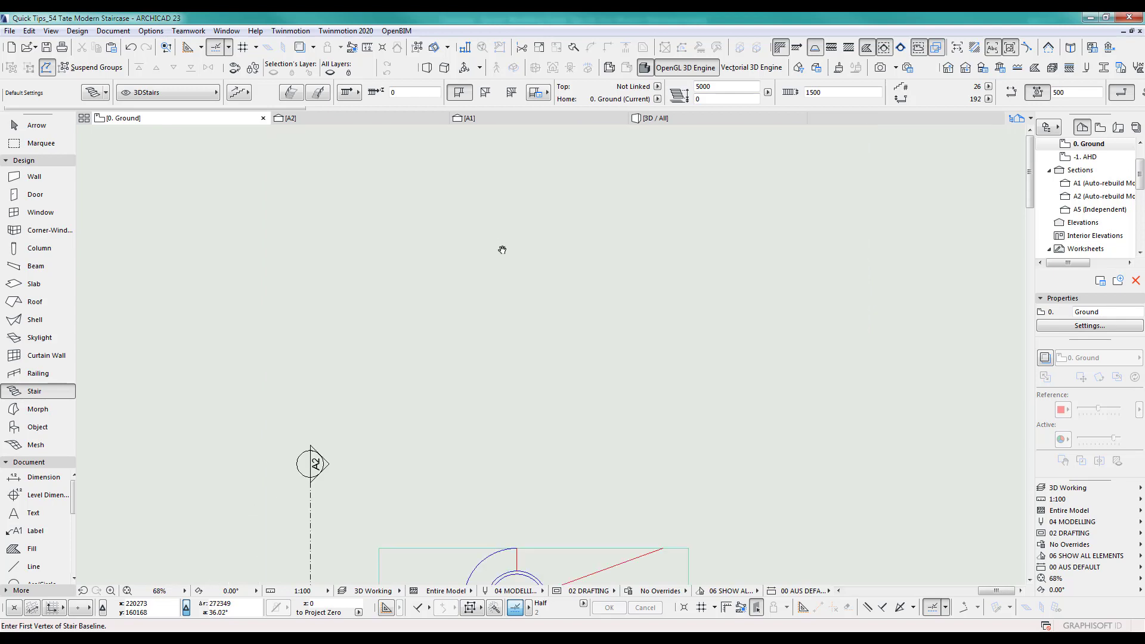
{"action": "scroll", "coordinate": [538, 398], "scroll_direction": "up", "scroll_amount": 4}
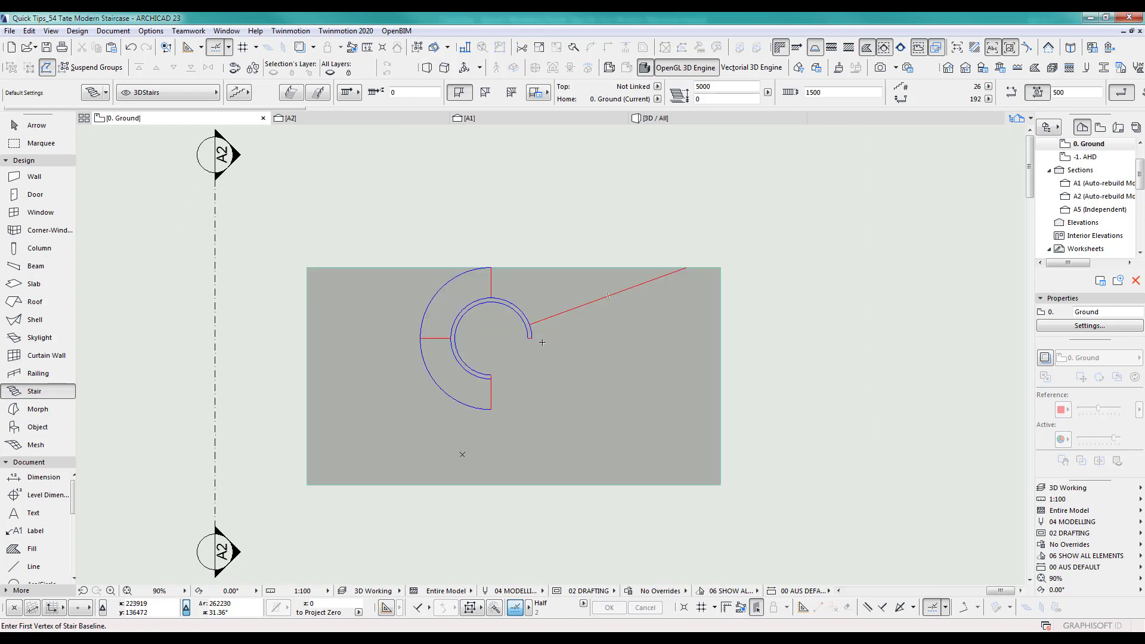
{"action": "scroll", "coordinate": [477, 280], "scroll_direction": "up", "scroll_amount": 3}
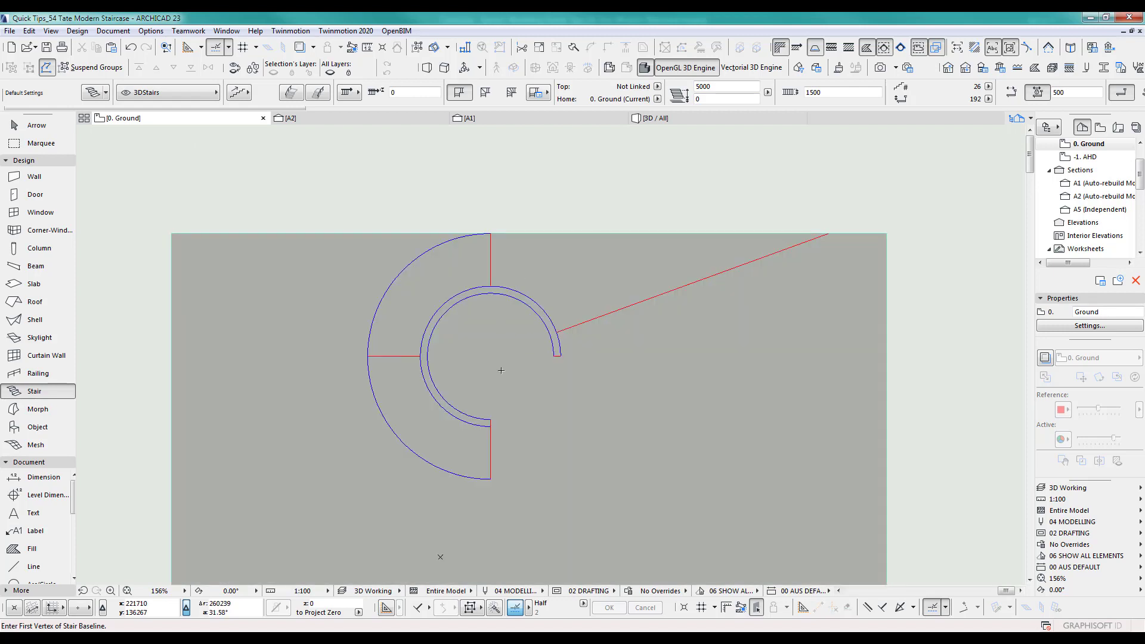
{"action": "middle_click_drag", "start_coordinate": [501, 370], "coordinate": [506, 354]}
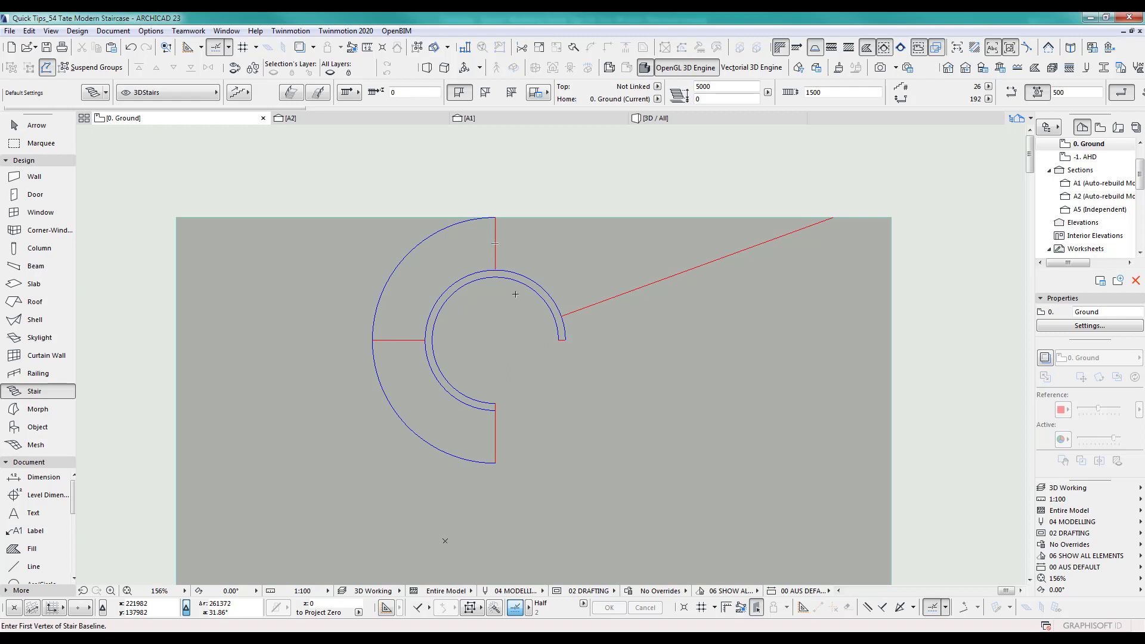
Measure the gap between the inner and outer stair arcs and the radius of the innermost arc.
{"action": "key", "text": "m"}
{"action": "left_click", "coordinate": [495, 270]}
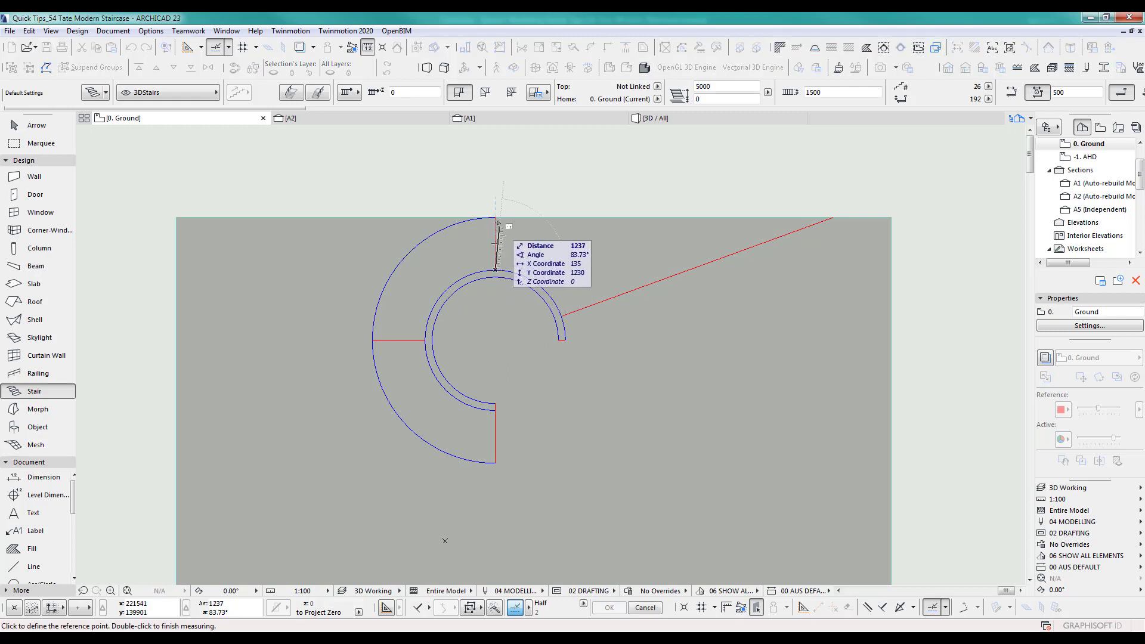
{"action": "key", "text": "Escape"}
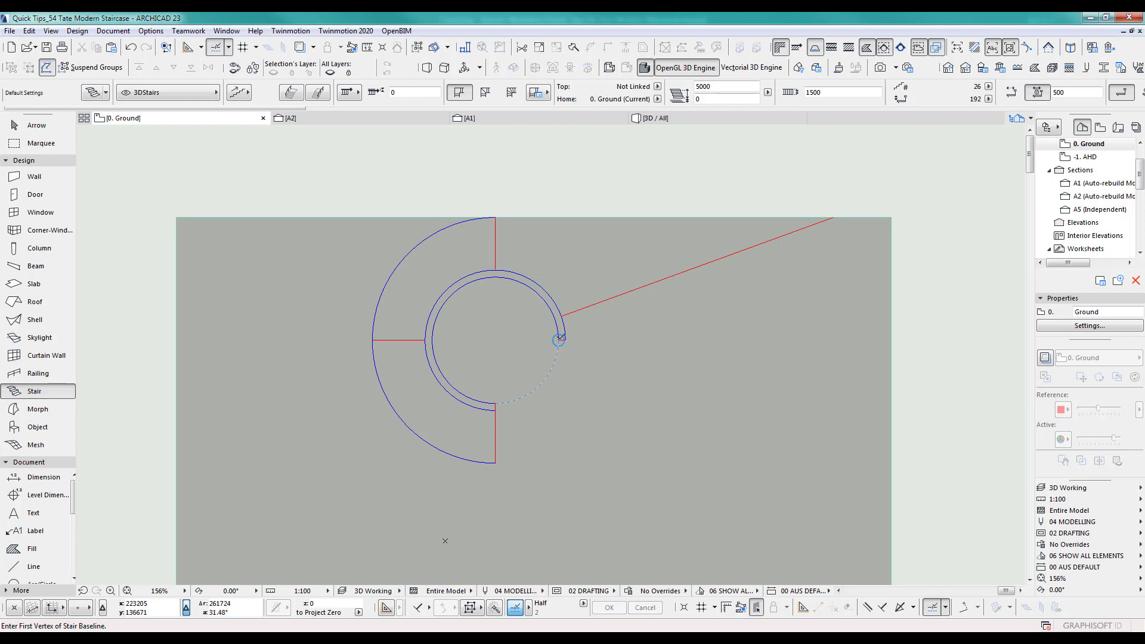
{"action": "key", "text": "m"}
{"action": "left_click", "coordinate": [559, 340]}
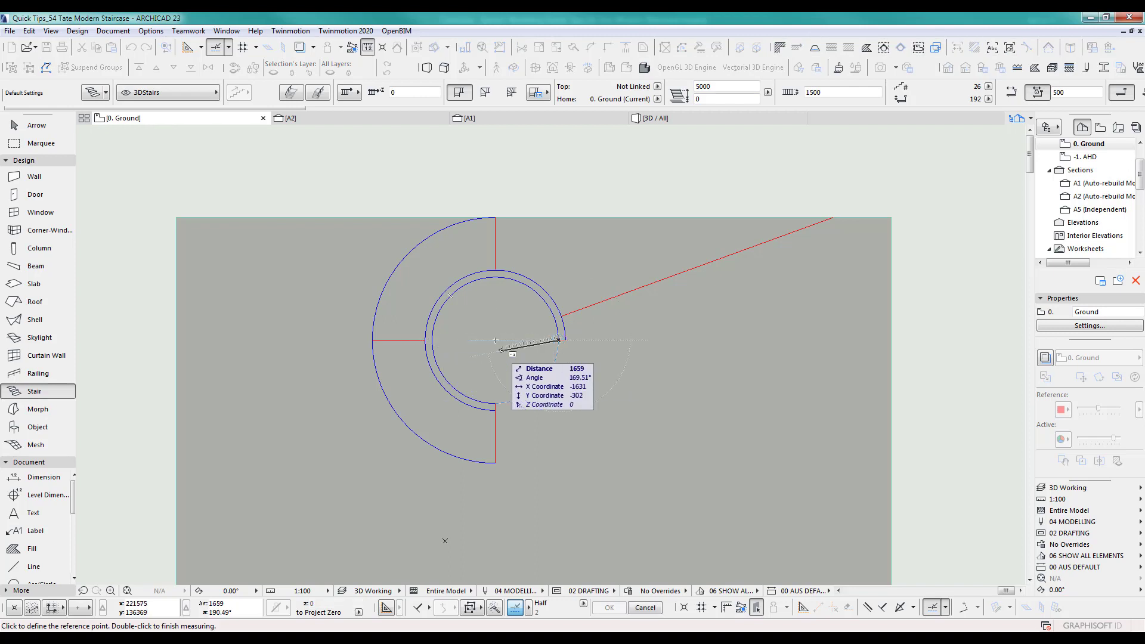
{"action": "key", "text": "Escape"}
{"action": "scroll", "coordinate": [704, 325], "scroll_direction": "down", "scroll_amount": 2}
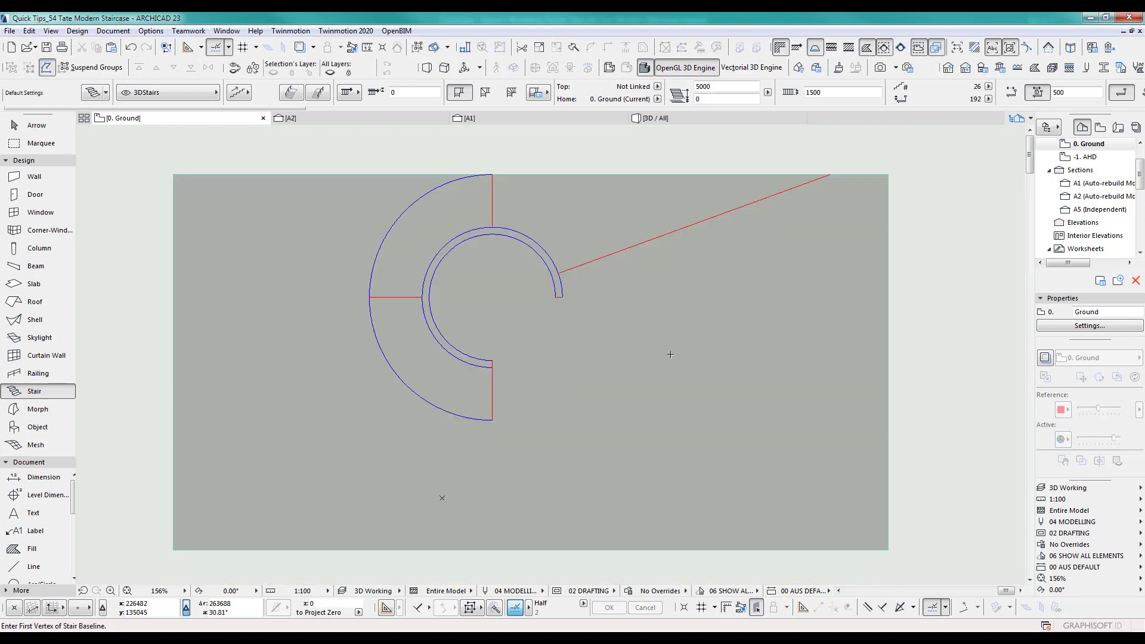
Examine the two floor slabs and the stair opening in the 3D view, and return to the ground floor plan.
{"action": "key", "text": "F3"}
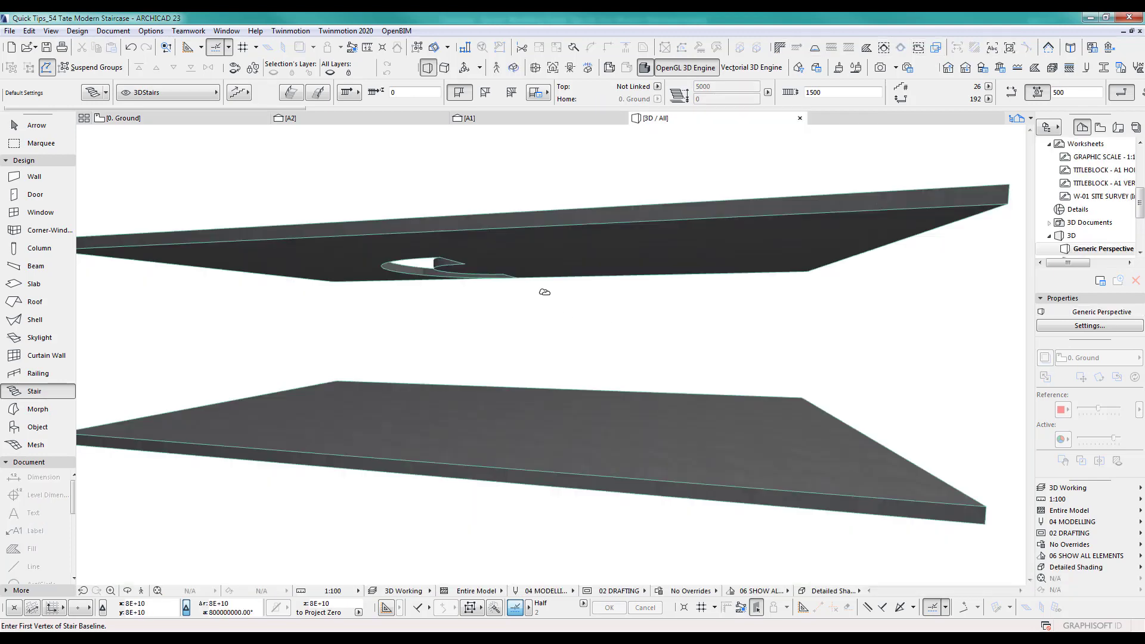
{"action": "key", "text": "o"}
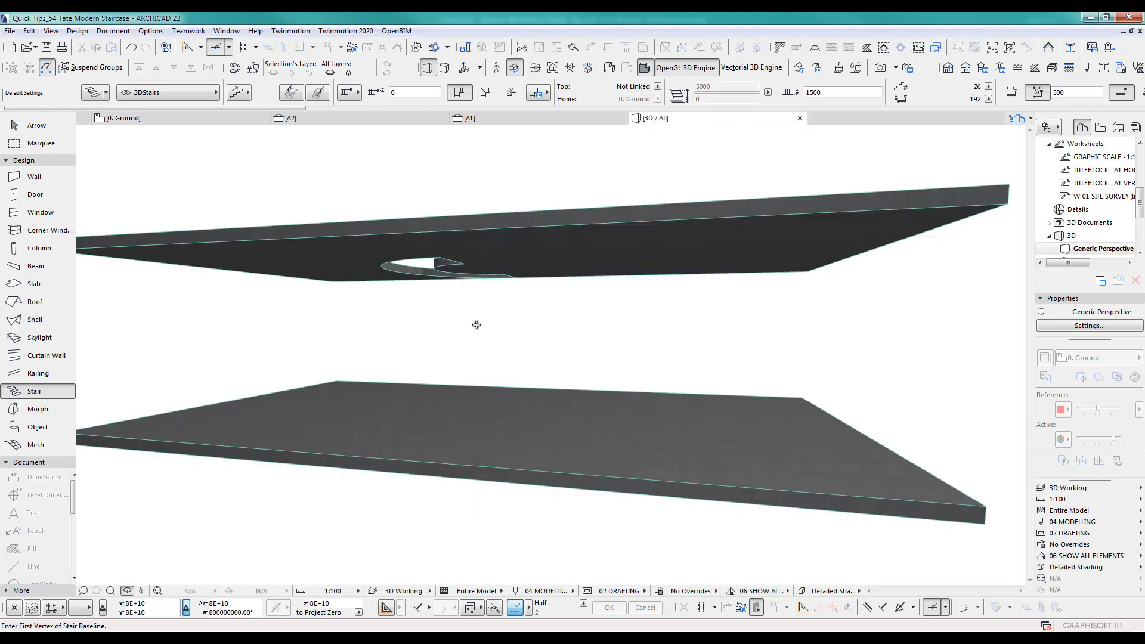
{"action": "left_click_drag", "start_coordinate": [475, 324], "coordinate": [529, 366]}
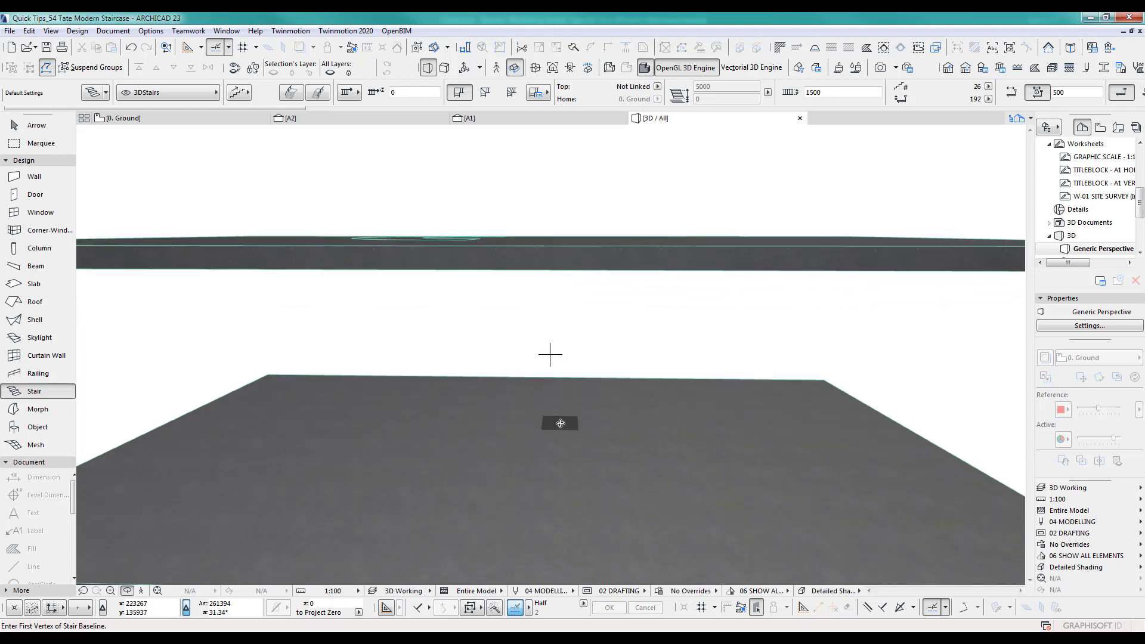
{"action": "left_click_drag", "start_coordinate": [555, 417], "coordinate": [559, 416]}
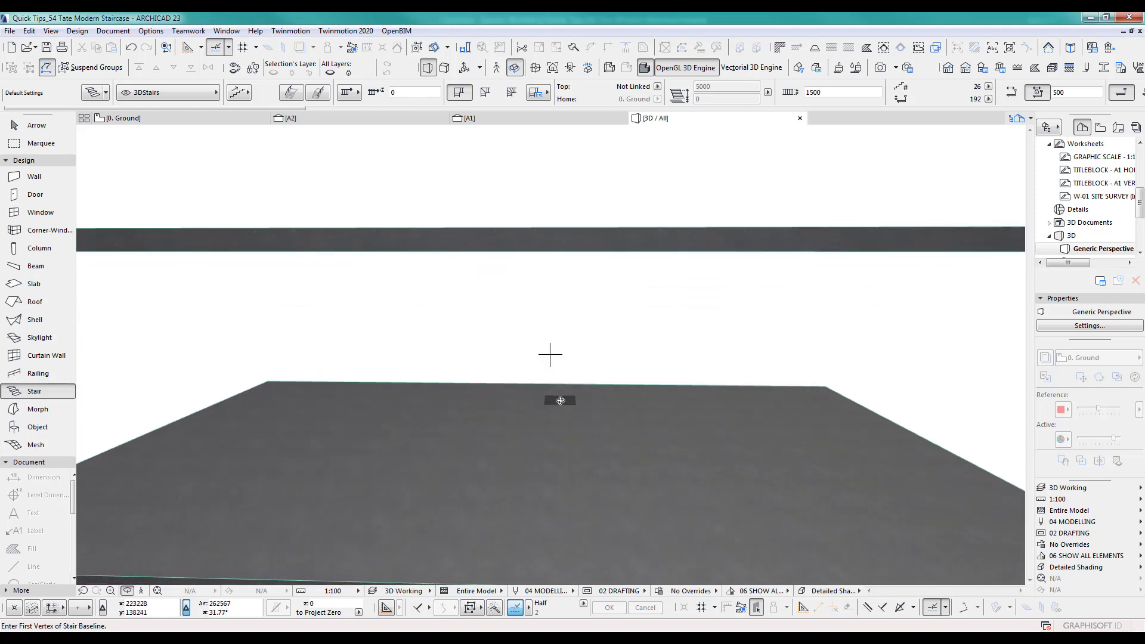
{"action": "key", "text": "F2"}
{"action": "scroll", "coordinate": [564, 366], "scroll_direction": "down", "scroll_amount": 1}
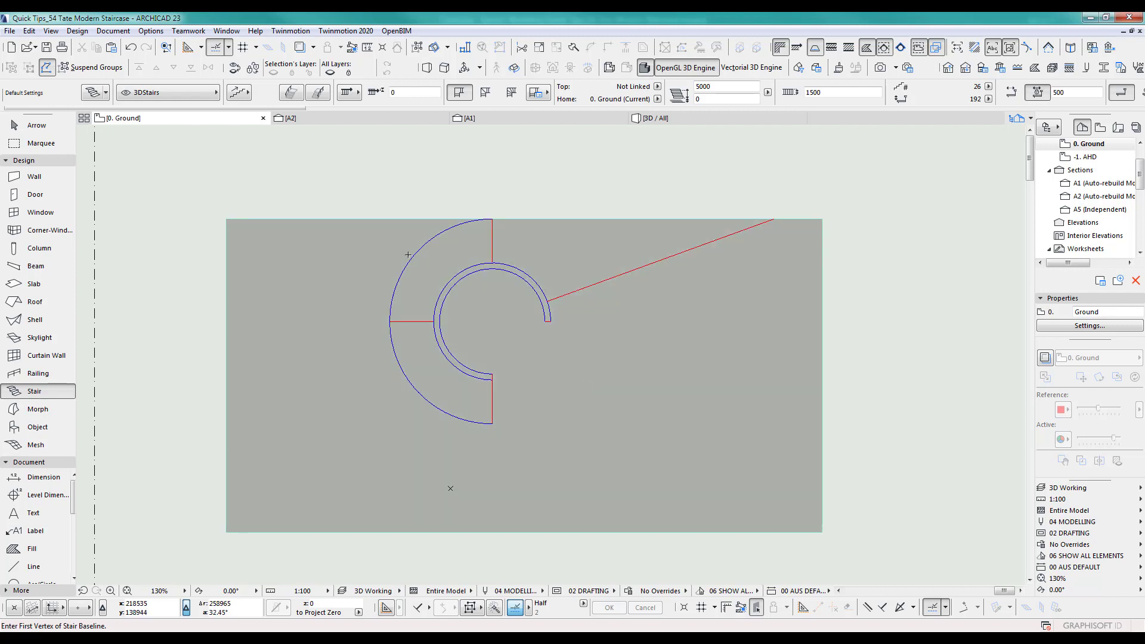
Open the stair default settings and review the general, structure, finish, riser and tread settings.
{"action": "double_click", "coordinate": [48, 393]}
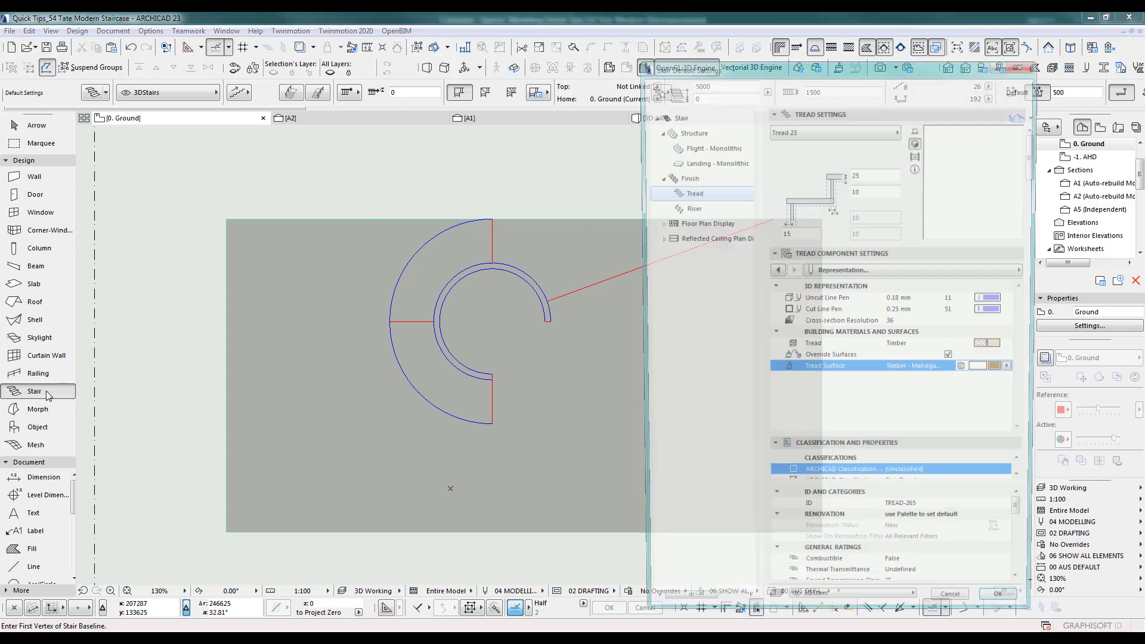
{"action": "left_click_drag", "start_coordinate": [749, 64], "coordinate": [413, 46]}
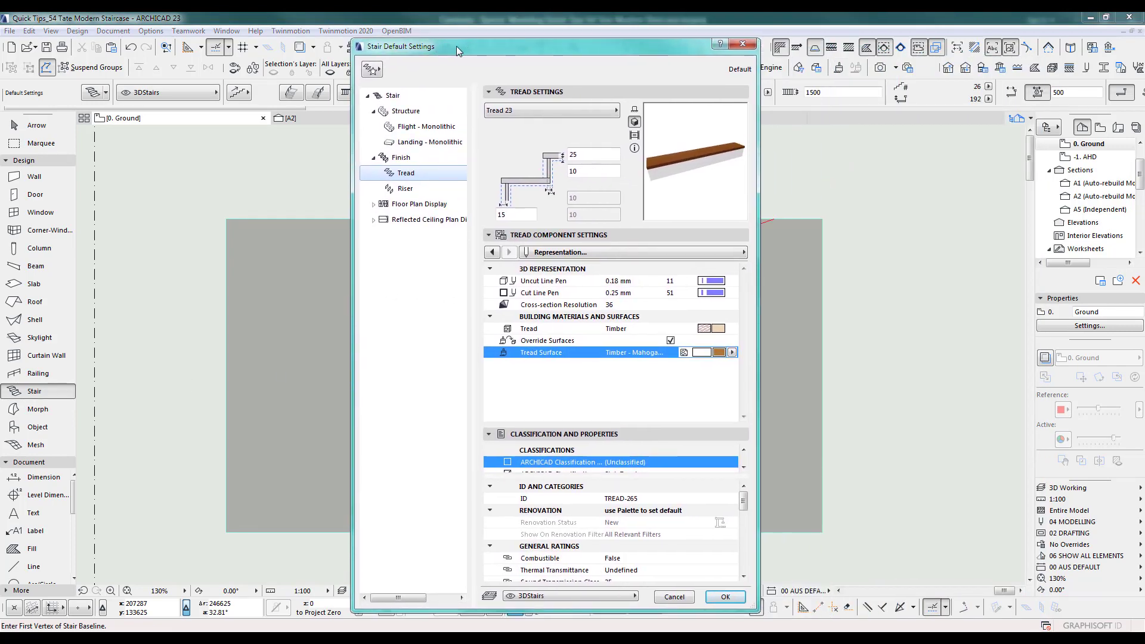
{"action": "left_click", "coordinate": [396, 97]}
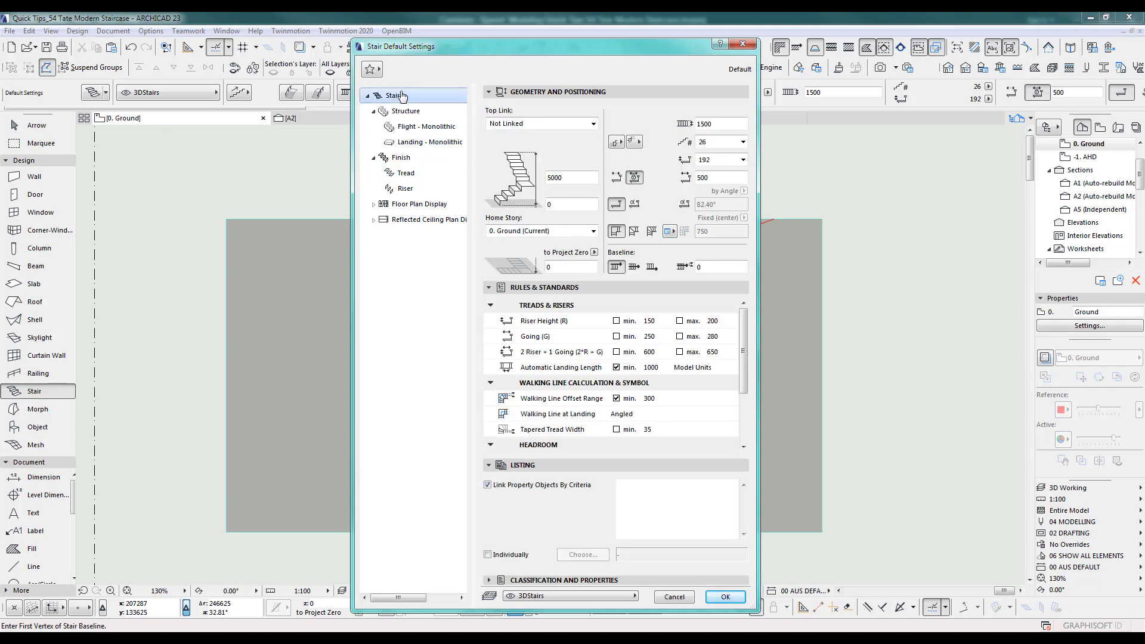
{"action": "left_click", "coordinate": [405, 111]}
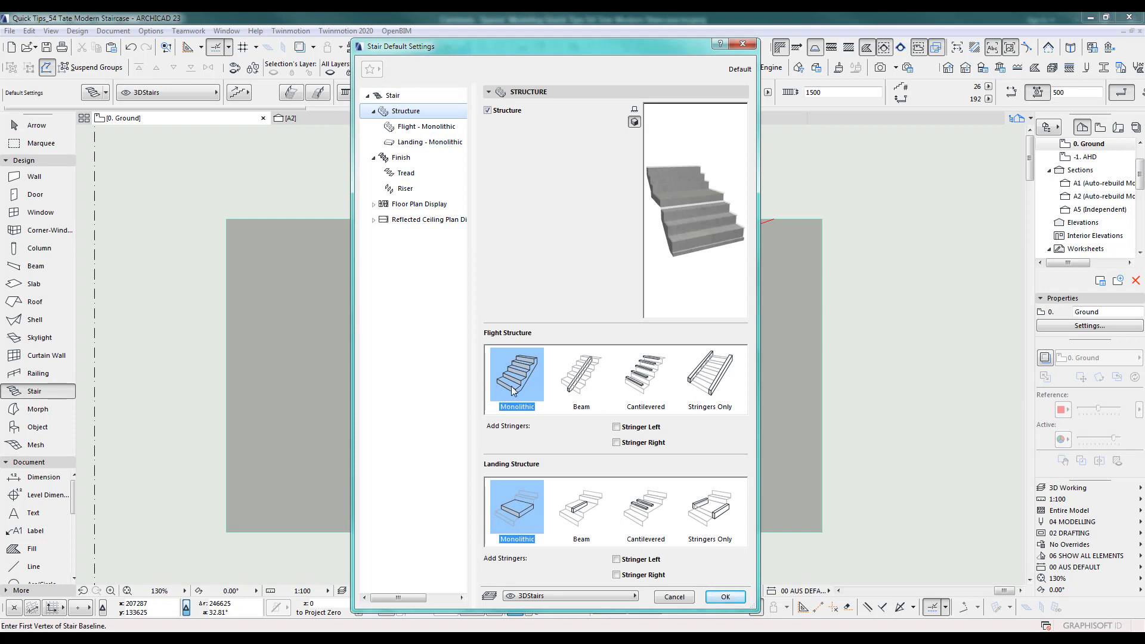
{"action": "left_click", "coordinate": [397, 158]}
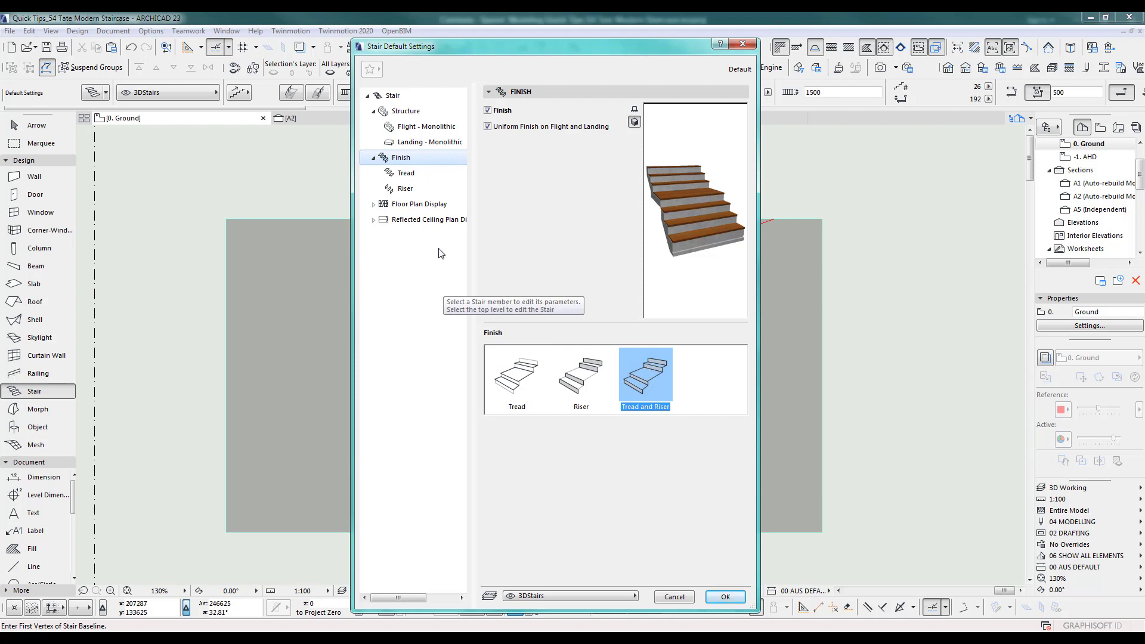
{"action": "left_click", "coordinate": [406, 188]}
{"action": "left_click", "coordinate": [405, 173]}
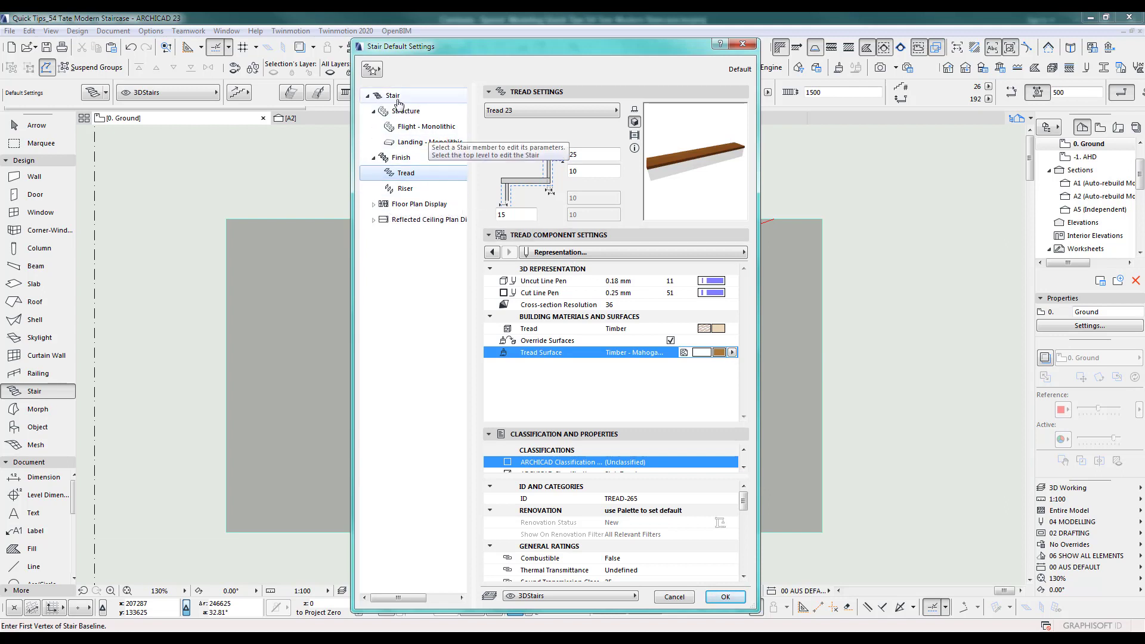
Set the default stair's top link to Flexible in its geometry and positioning settings.
{"action": "left_click", "coordinate": [396, 100]}
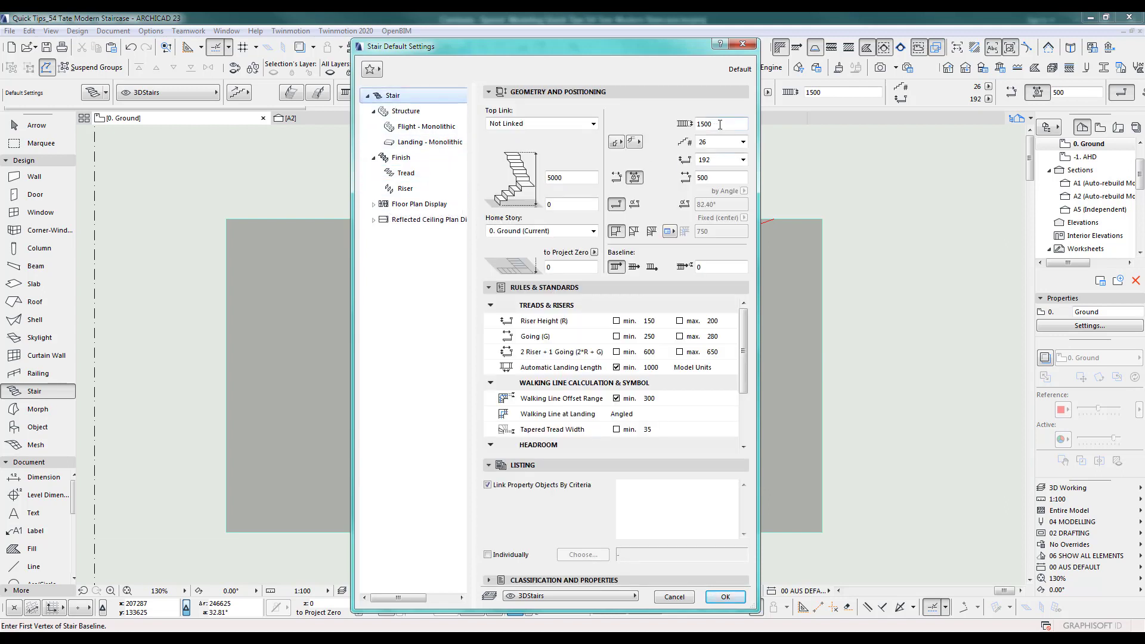
{"action": "left_click", "coordinate": [720, 125]}
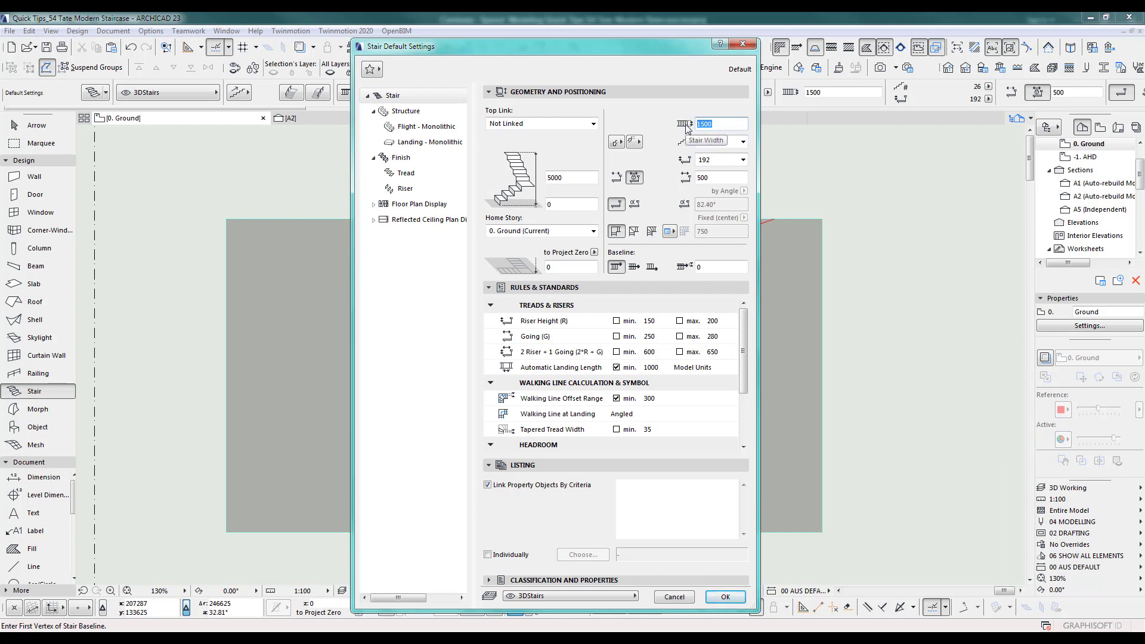
{"action": "left_click", "coordinate": [575, 124]}
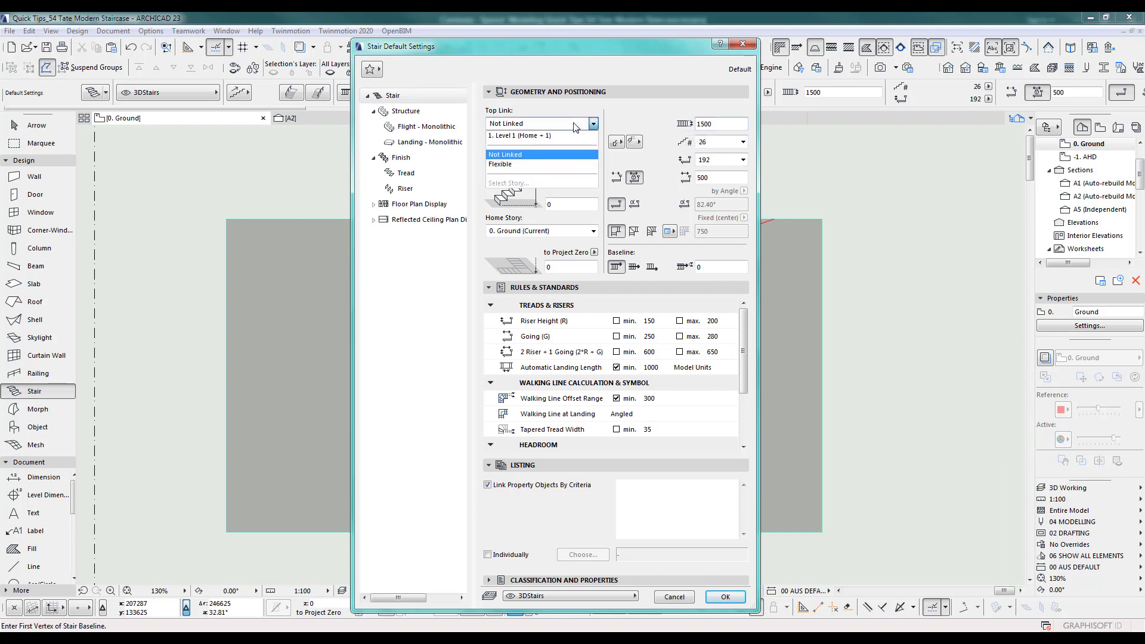
{"action": "left_click", "coordinate": [506, 166]}
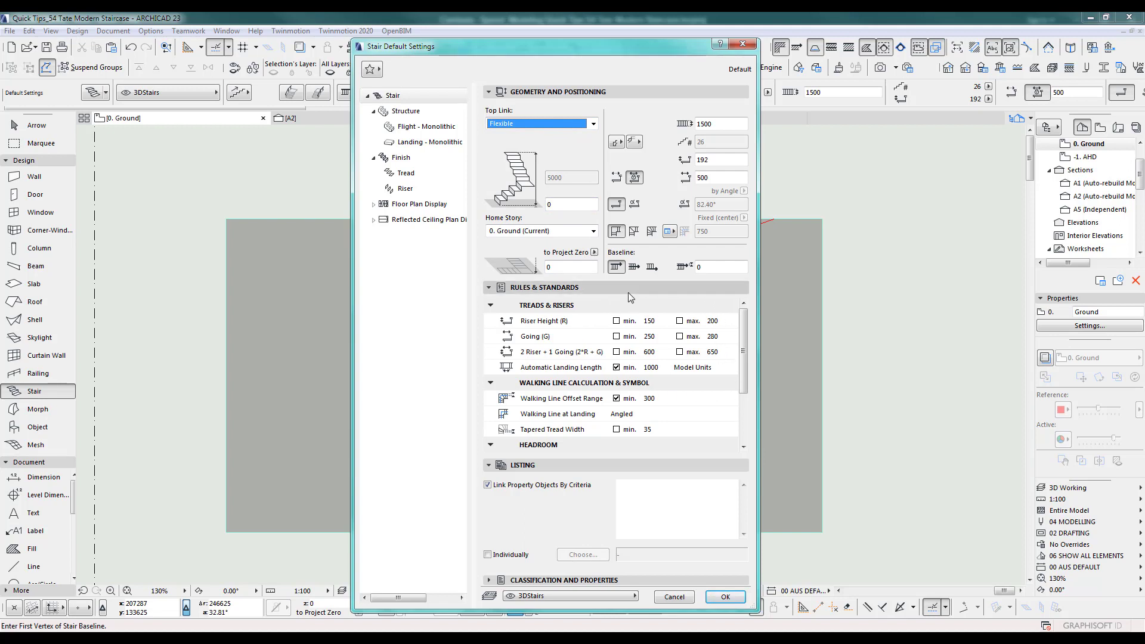
Enable the minimum and maximum rules for riser height (150–200), going (250–280) and 2 Riser + 1 Going (600–650).
{"action": "left_click", "coordinate": [618, 320]}
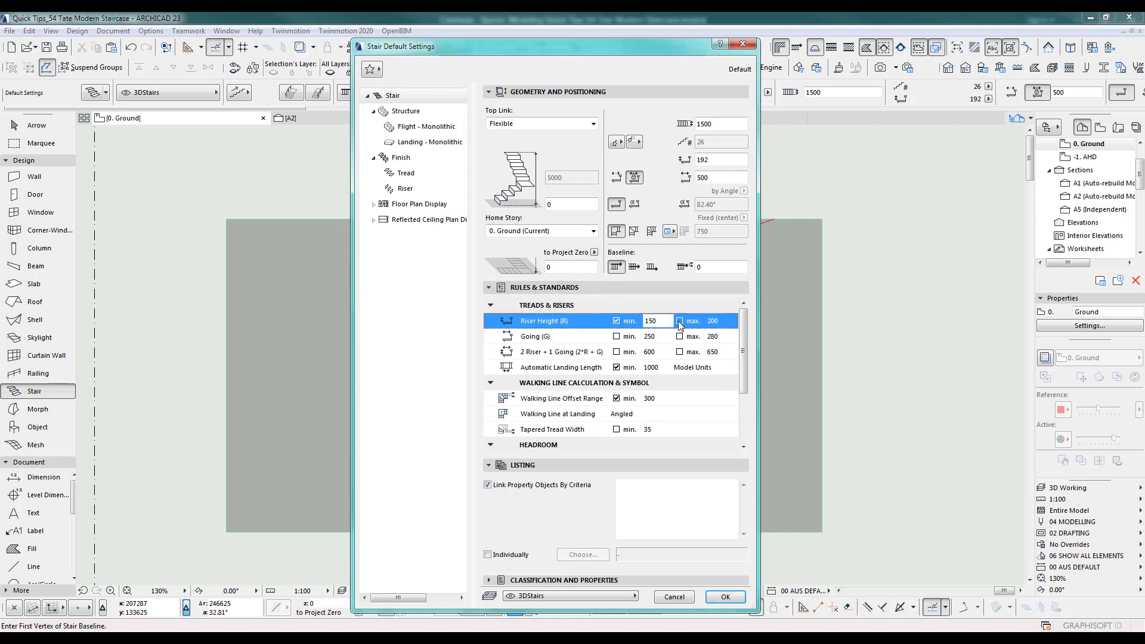
{"action": "left_click", "coordinate": [680, 321]}
{"action": "left_click", "coordinate": [680, 336]}
{"action": "left_click", "coordinate": [617, 336]}
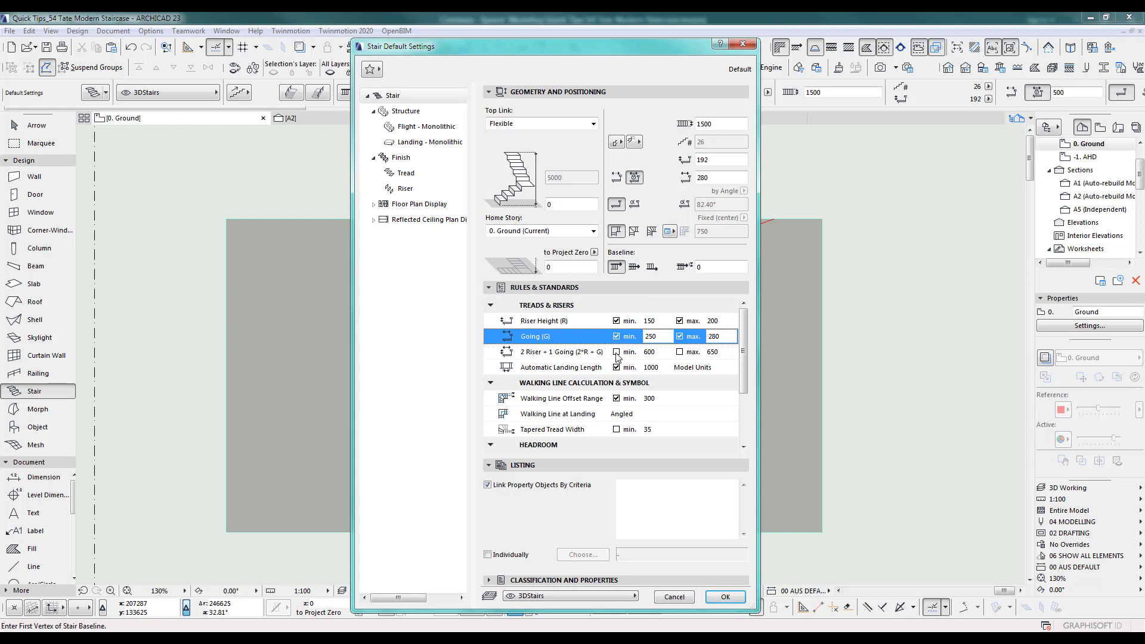
{"action": "left_click", "coordinate": [617, 353]}
{"action": "left_click", "coordinate": [680, 352]}
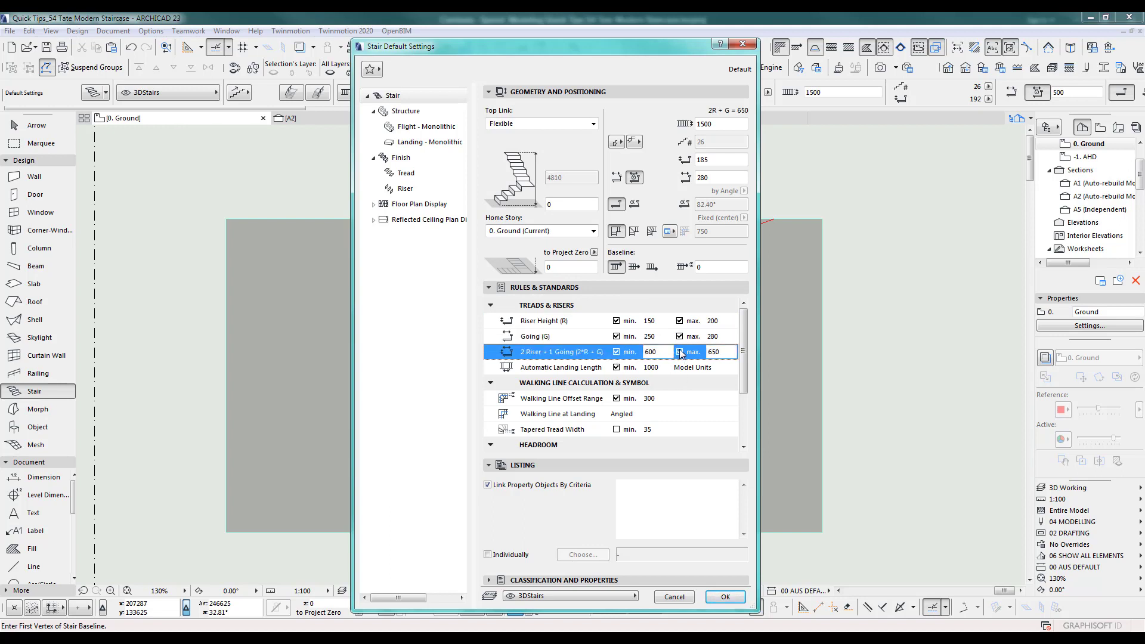
Disable the minimum and maximum rules for riser height, going and 2 Riser + 1 Going, and apply the stair defaults.
{"action": "left_click", "coordinate": [680, 352]}
{"action": "left_click", "coordinate": [616, 352]}
{"action": "left_click", "coordinate": [617, 337]}
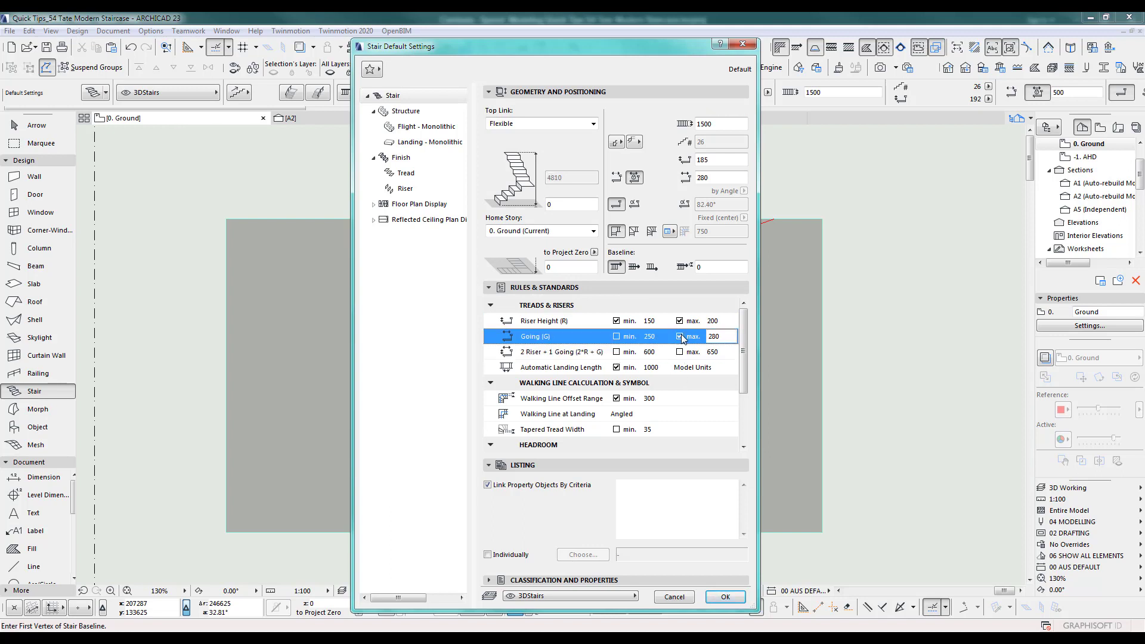
{"action": "left_click", "coordinate": [680, 336]}
{"action": "left_click", "coordinate": [680, 321]}
{"action": "left_click", "coordinate": [616, 321]}
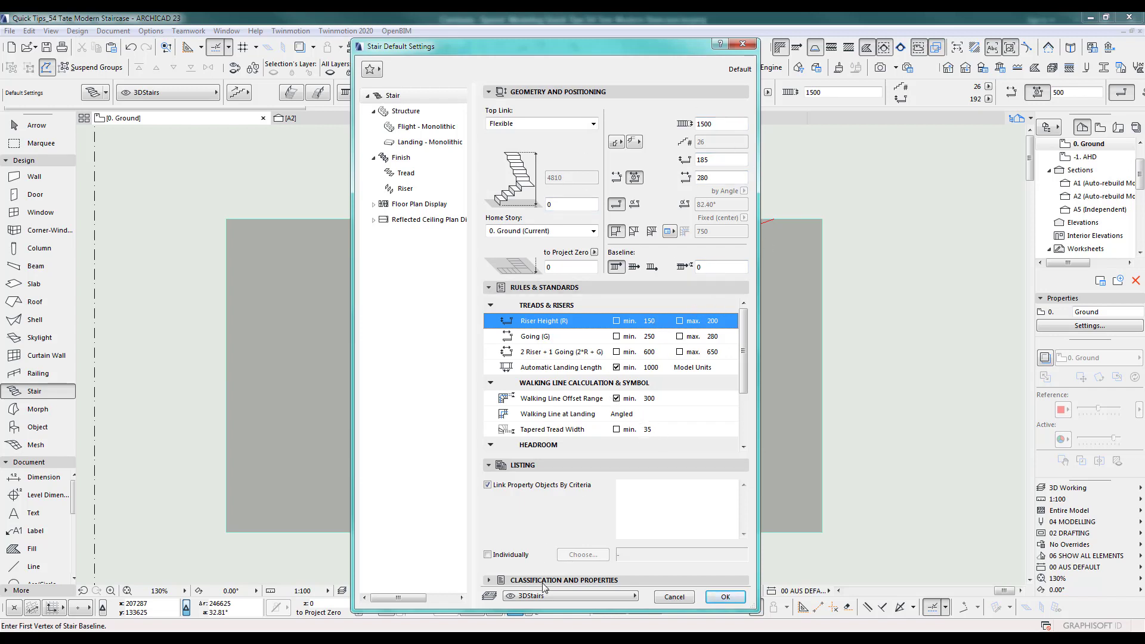
{"action": "left_click", "coordinate": [726, 597]}
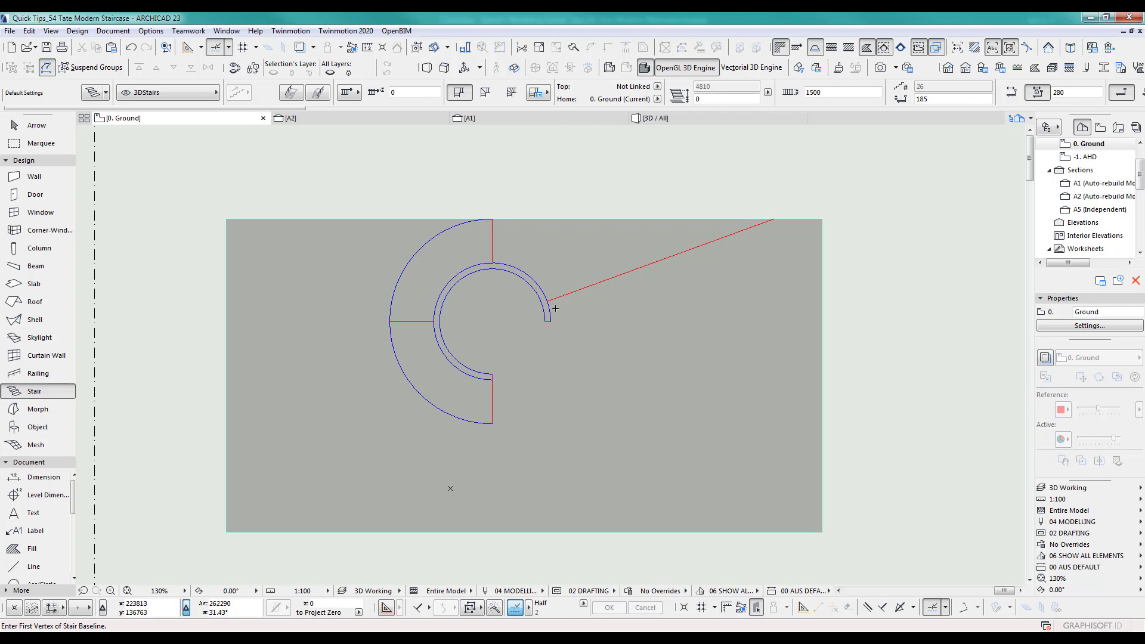
Place a copy of the outer arc of the inner double arc horizontally beside the slab, in the empty area past the diagonal line.
{"action": "left_click", "coordinate": [540, 290], "text": "shift"}
{"action": "scroll", "coordinate": [455, 370], "scroll_direction": "down", "scroll_amount": 2}
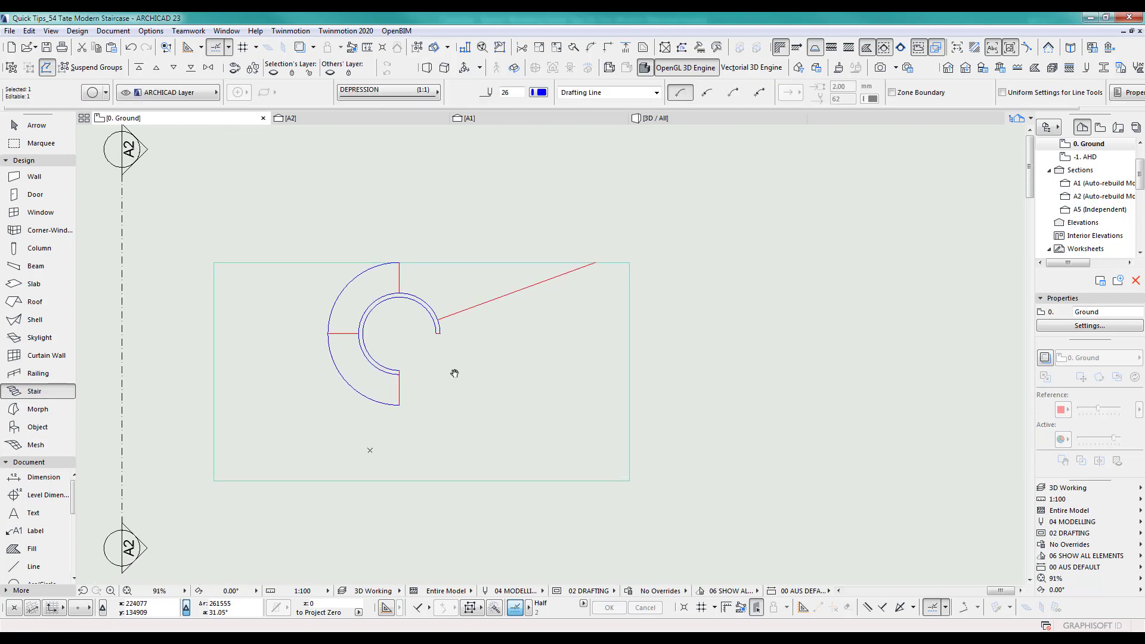
{"action": "left_click", "coordinate": [440, 334]}
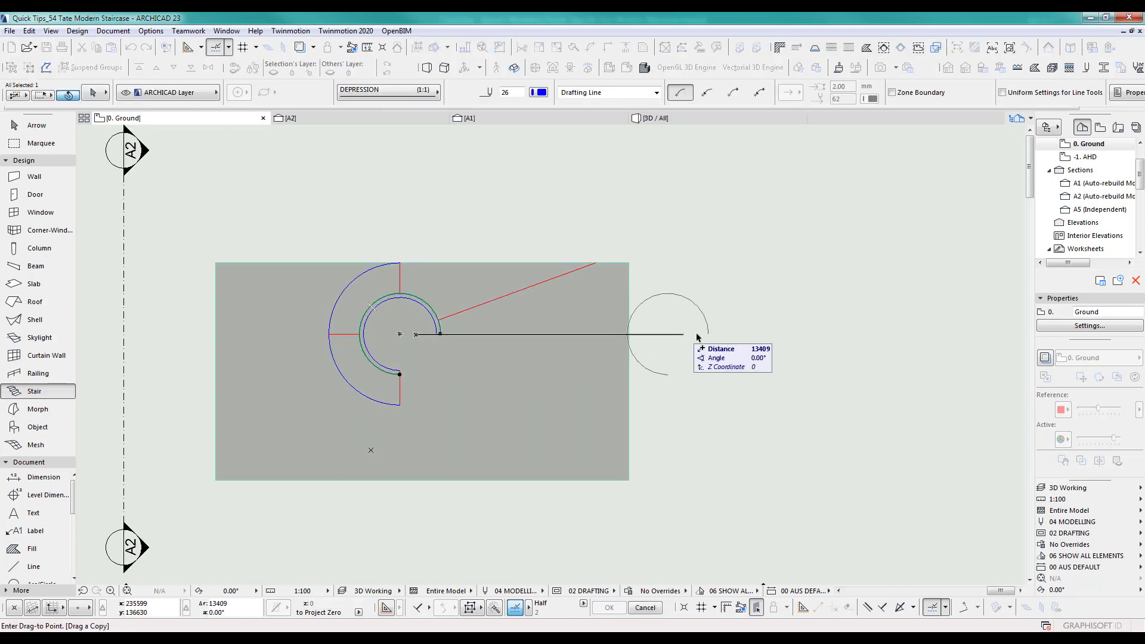
{"action": "left_click", "coordinate": [743, 334]}
{"action": "key", "text": "Escape"}
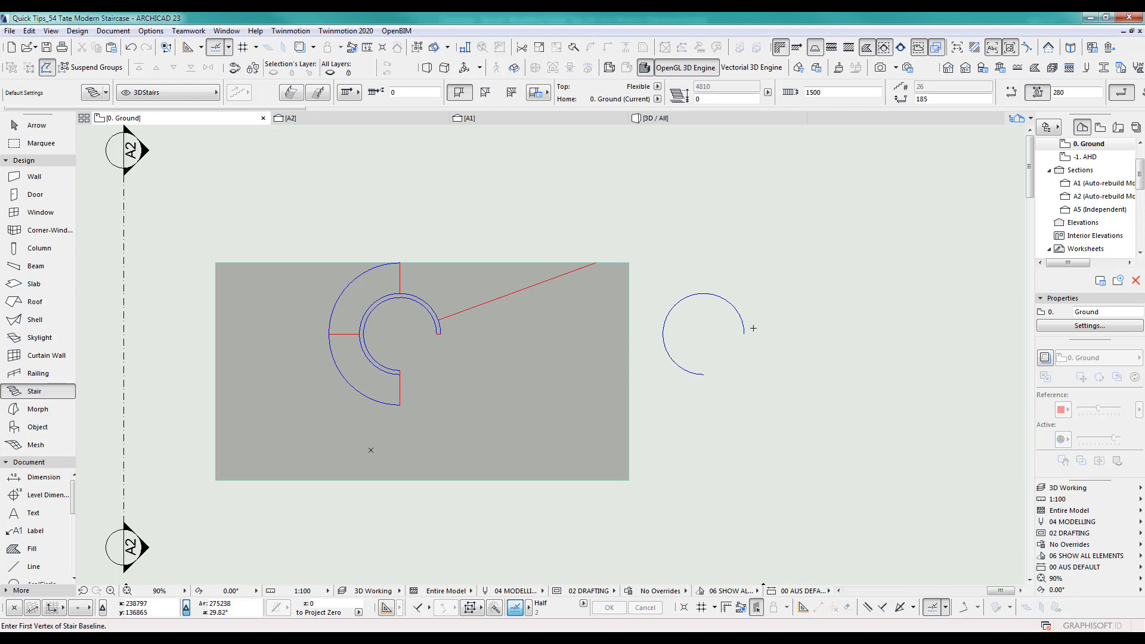
Draw a 1500 mm wide stair along the outside of the copied arc, using the arc as its baseline.
{"action": "scroll", "coordinate": [753, 328], "scroll_direction": "up", "scroll_amount": 3}
{"action": "mouse_move", "coordinate": [736, 314]}
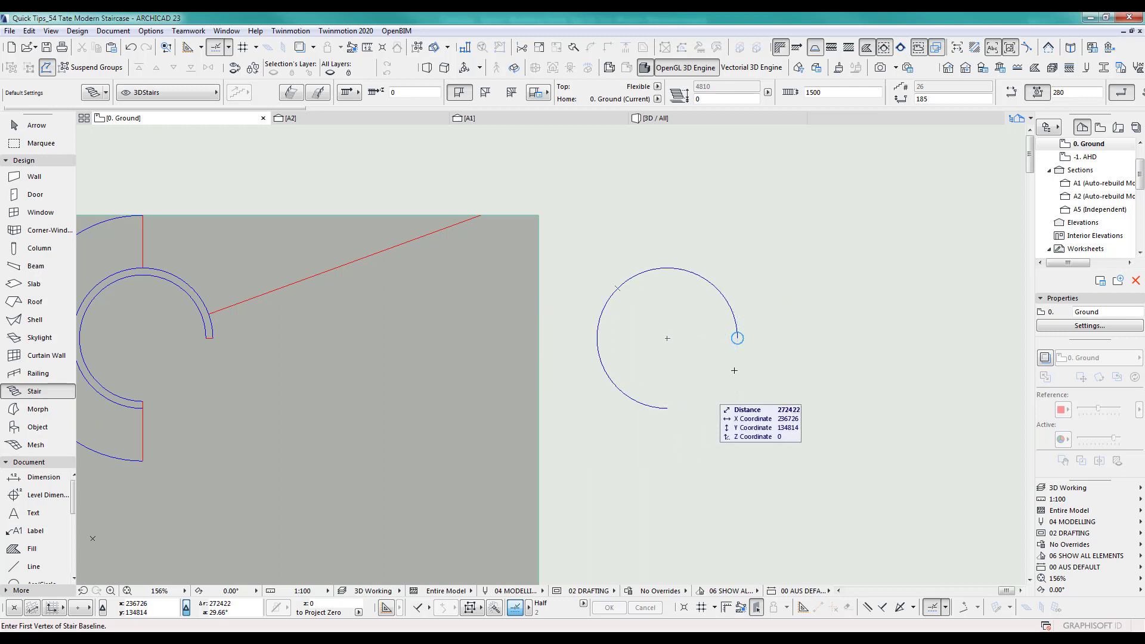
{"action": "left_click", "coordinate": [737, 338]}
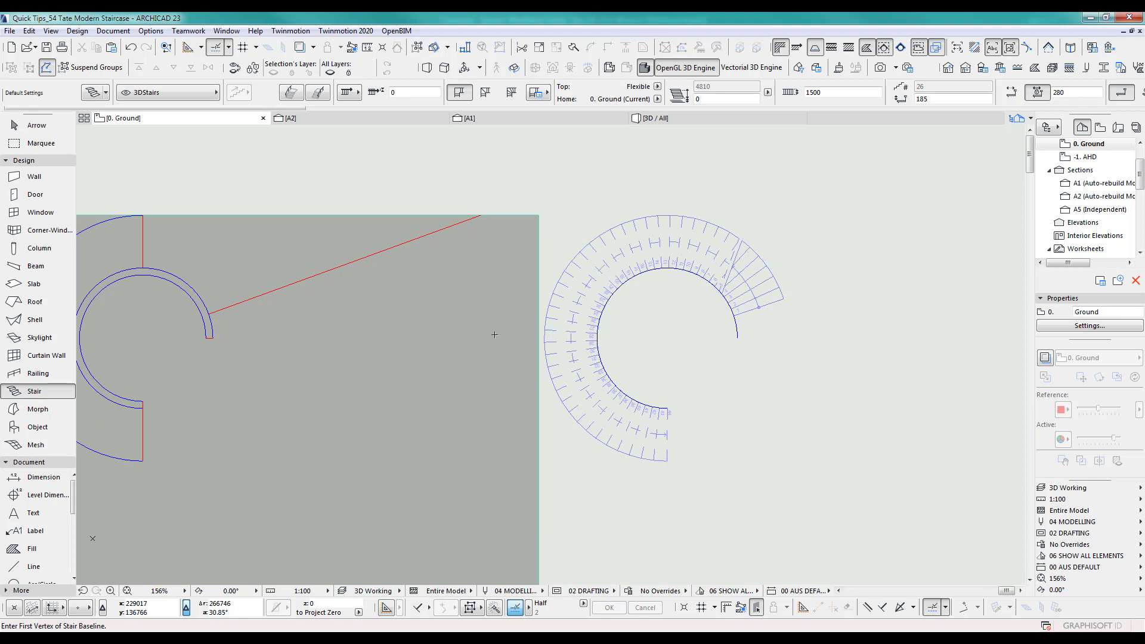
Move the test stair from the copied arc onto the original inner double arc on the slab, matching the arcs' end points.
{"action": "scroll", "coordinate": [715, 333], "scroll_direction": "down", "scroll_amount": 3}
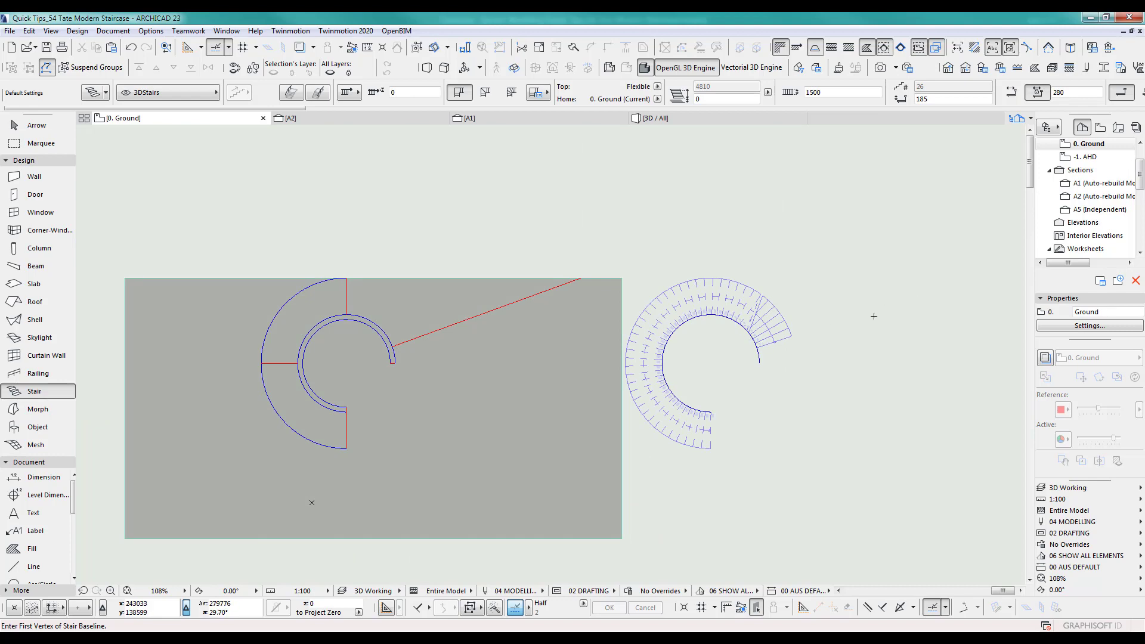
{"action": "scroll", "coordinate": [790, 369], "scroll_direction": "up", "scroll_amount": 1}
{"action": "scroll", "coordinate": [758, 345], "scroll_direction": "down", "scroll_amount": 2}
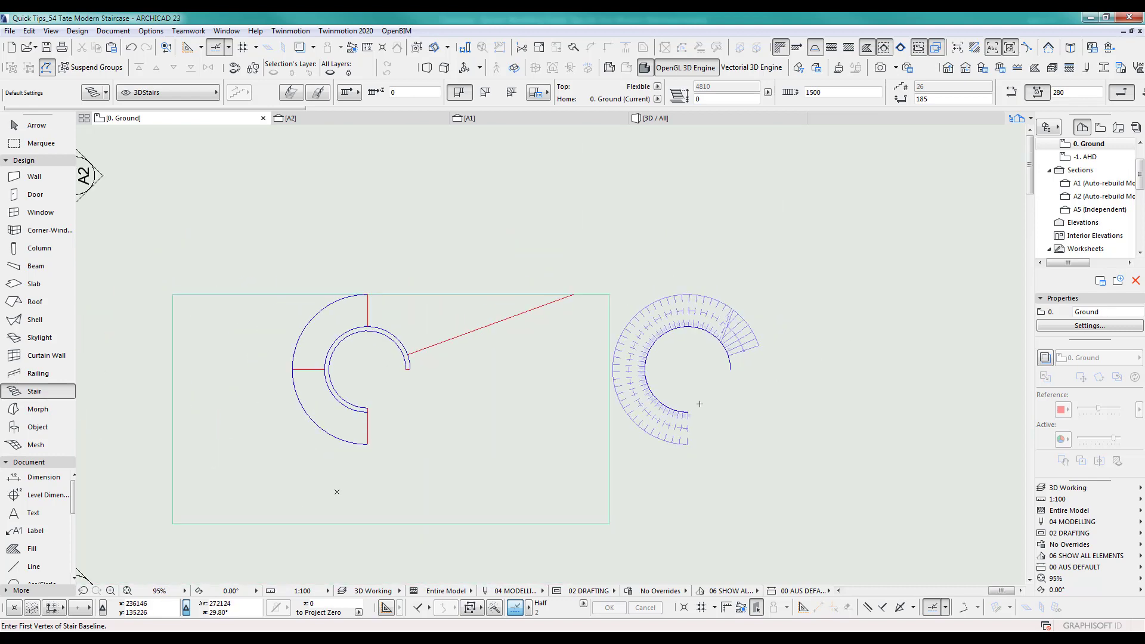
{"action": "left_click", "coordinate": [758, 346], "text": "shift"}
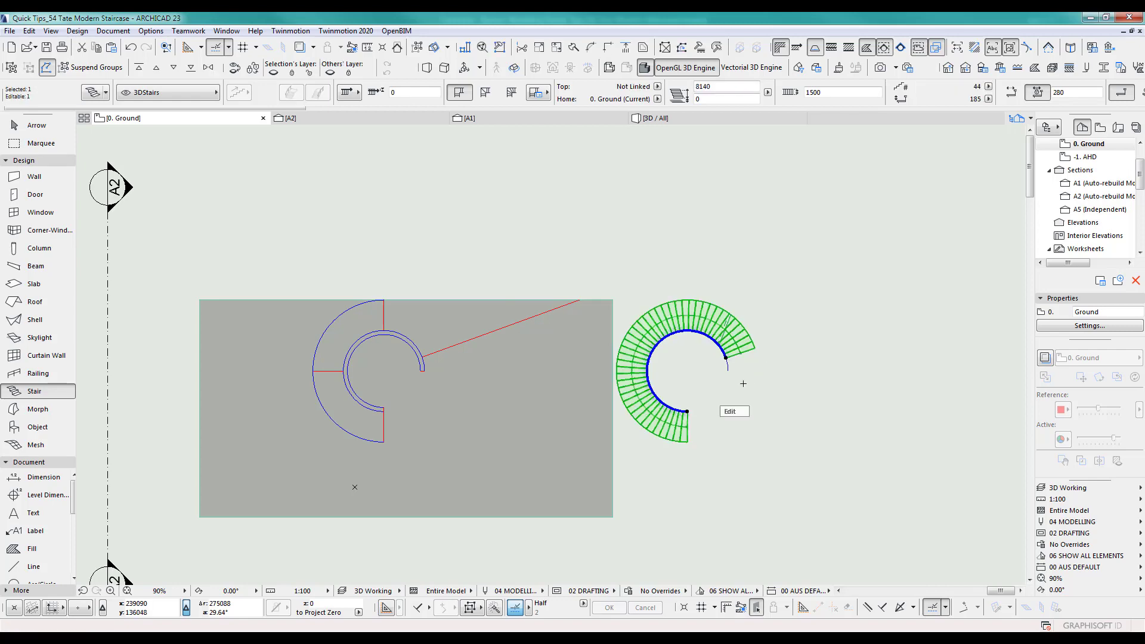
{"action": "key", "text": "ctrl+d"}
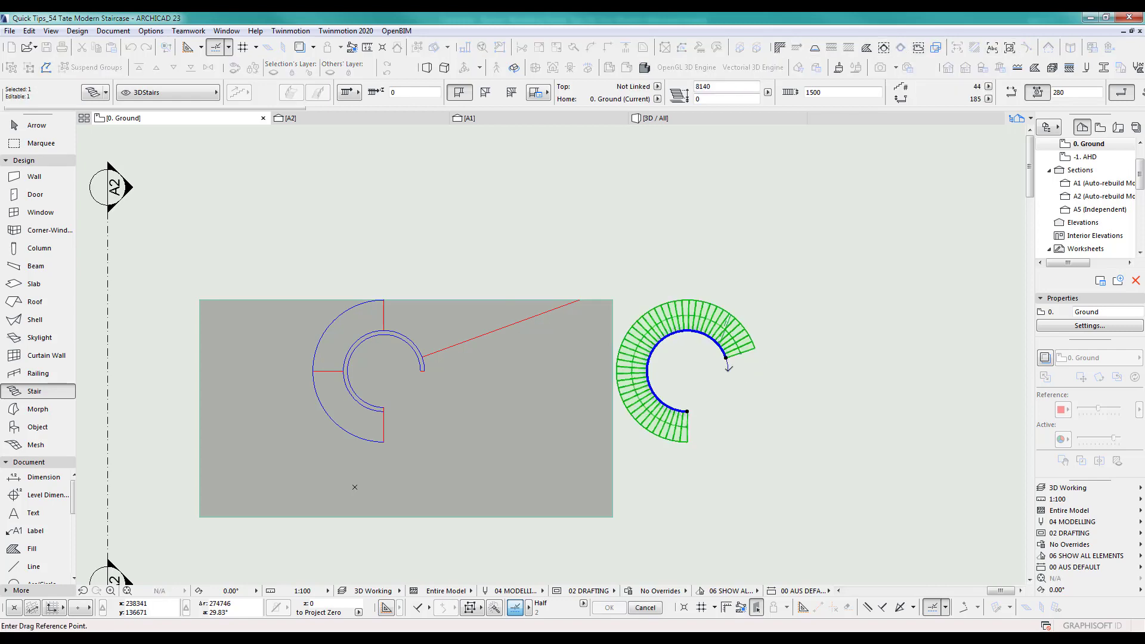
{"action": "left_click", "coordinate": [727, 366]}
{"action": "scroll", "coordinate": [420, 373], "scroll_direction": "up", "scroll_amount": 3}
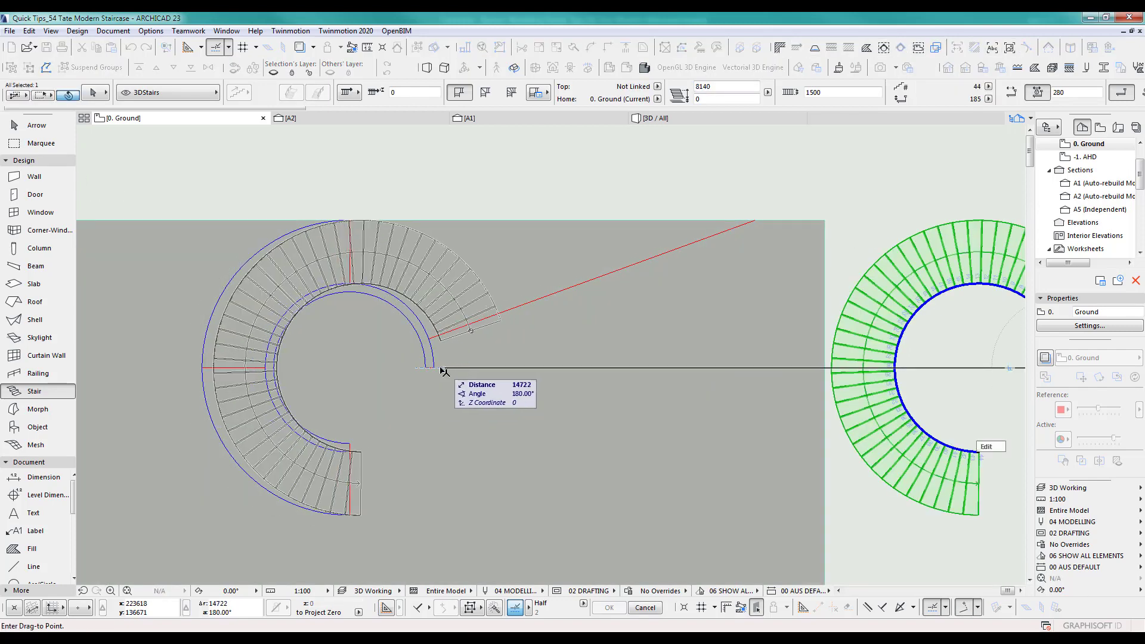
{"action": "left_click", "coordinate": [438, 368]}
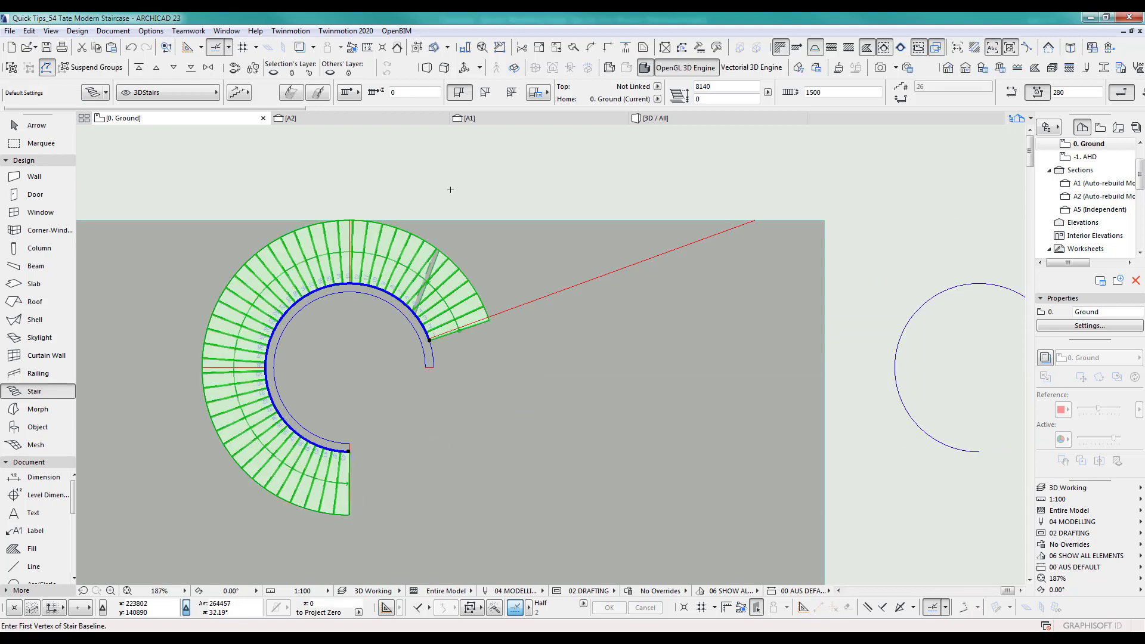
{"action": "key", "text": "Escape"}
Show the model in 3D and put the curved stair into edit mode.
{"action": "key", "text": "F3"}
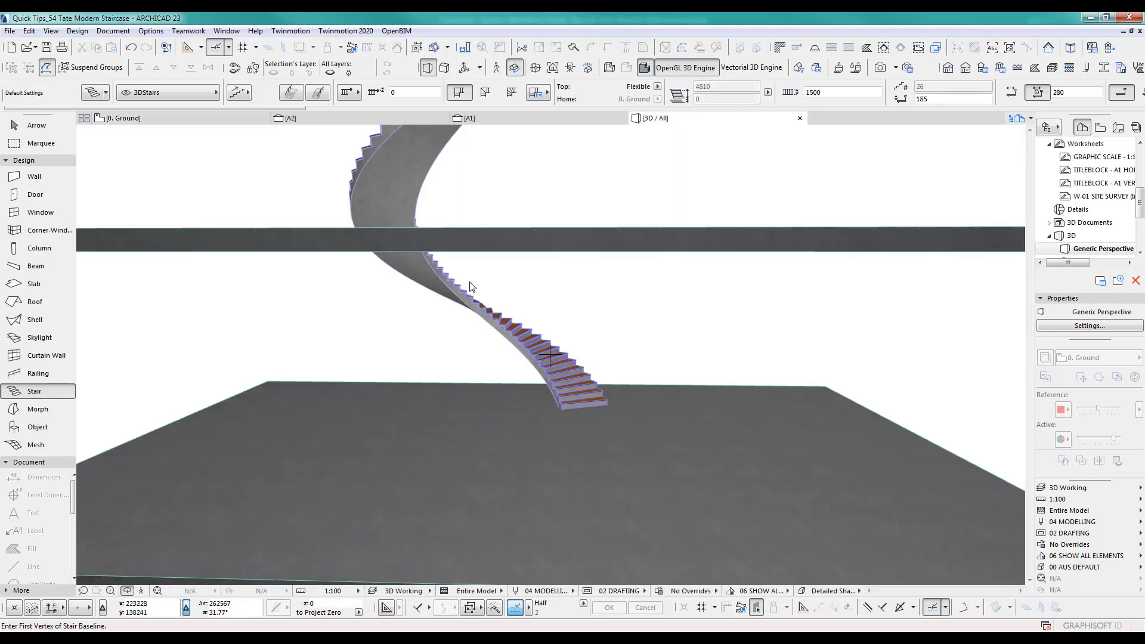
{"action": "middle_click_drag", "start_coordinate": [510, 348], "coordinate": [527, 333], "text": "shift"}
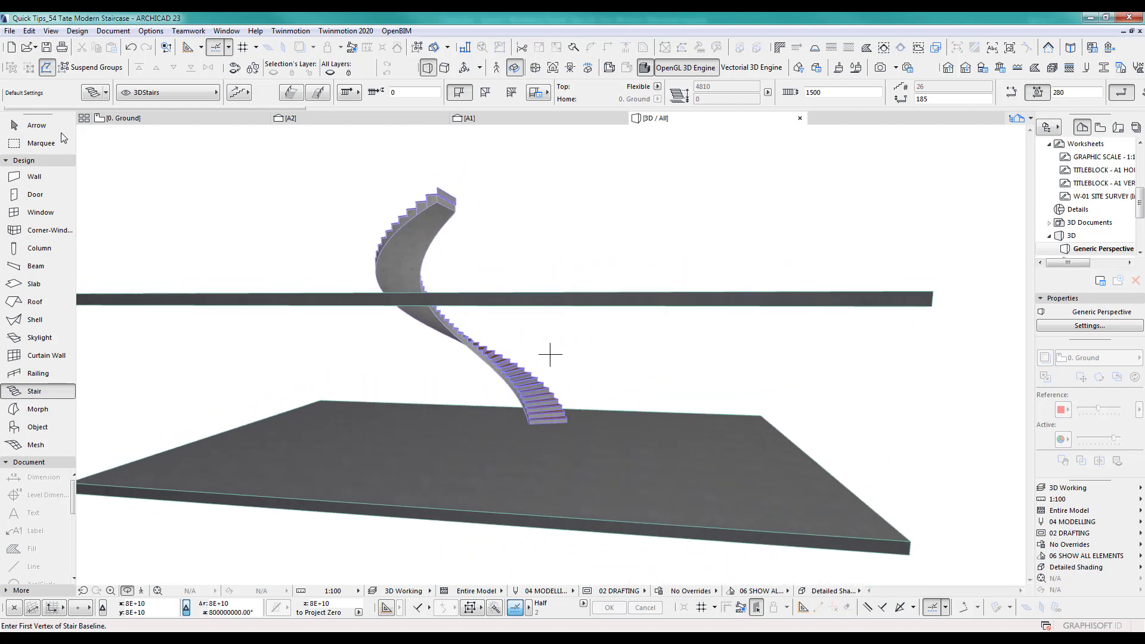
{"action": "left_click", "coordinate": [59, 126]}
{"action": "left_click", "coordinate": [416, 219]}
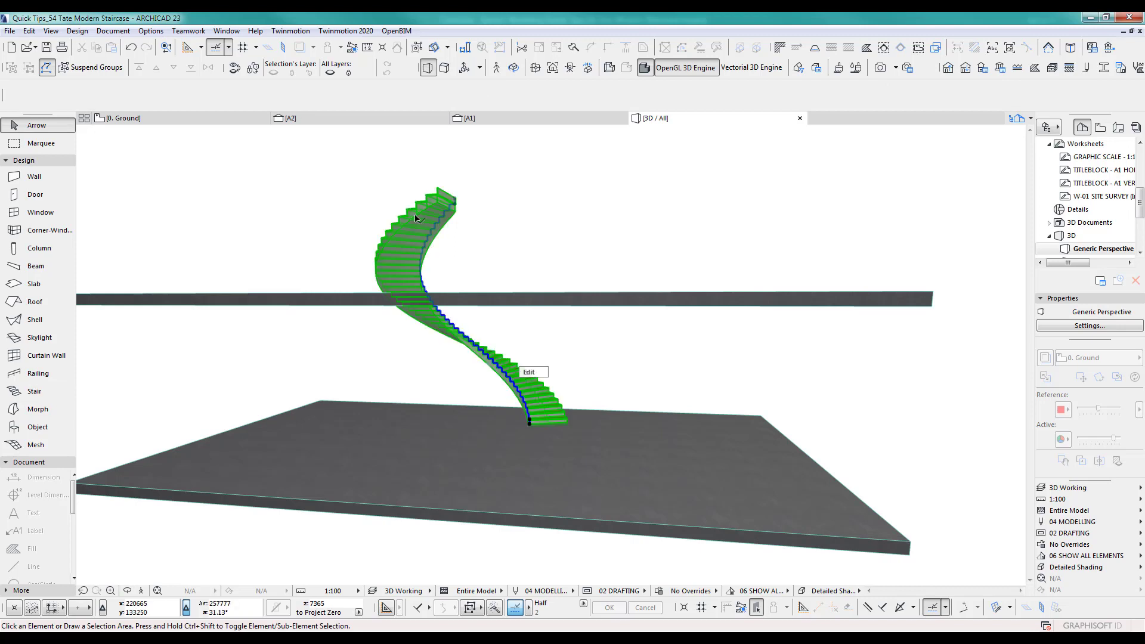
{"action": "left_click", "coordinate": [535, 374]}
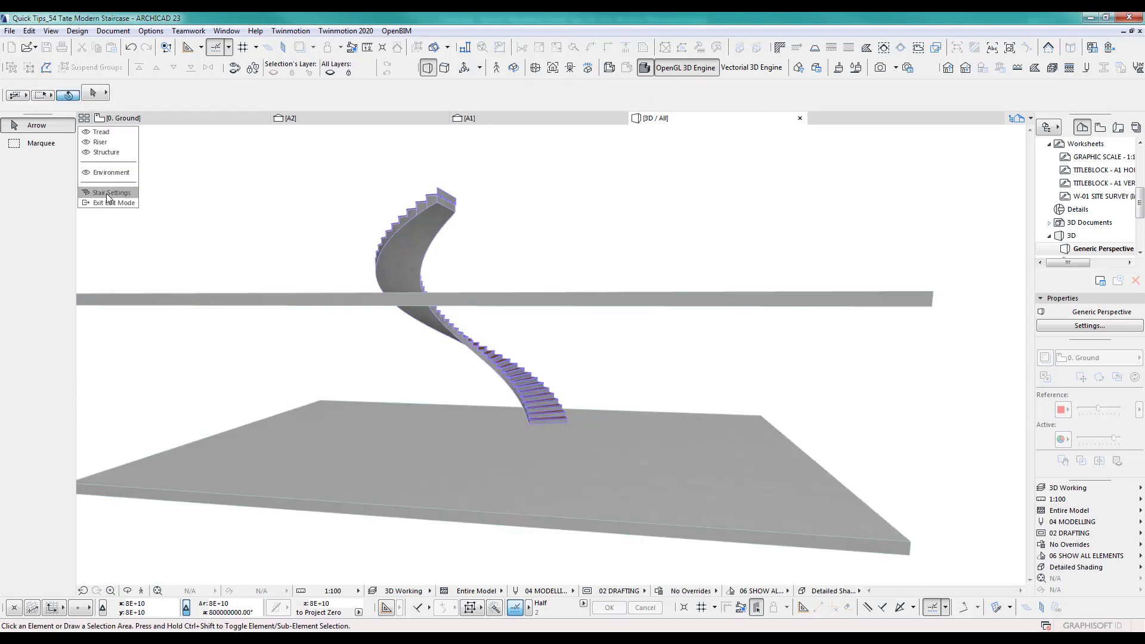
Set the stair's total height to 5000 mm in its settings.
{"action": "left_click", "coordinate": [106, 192]}
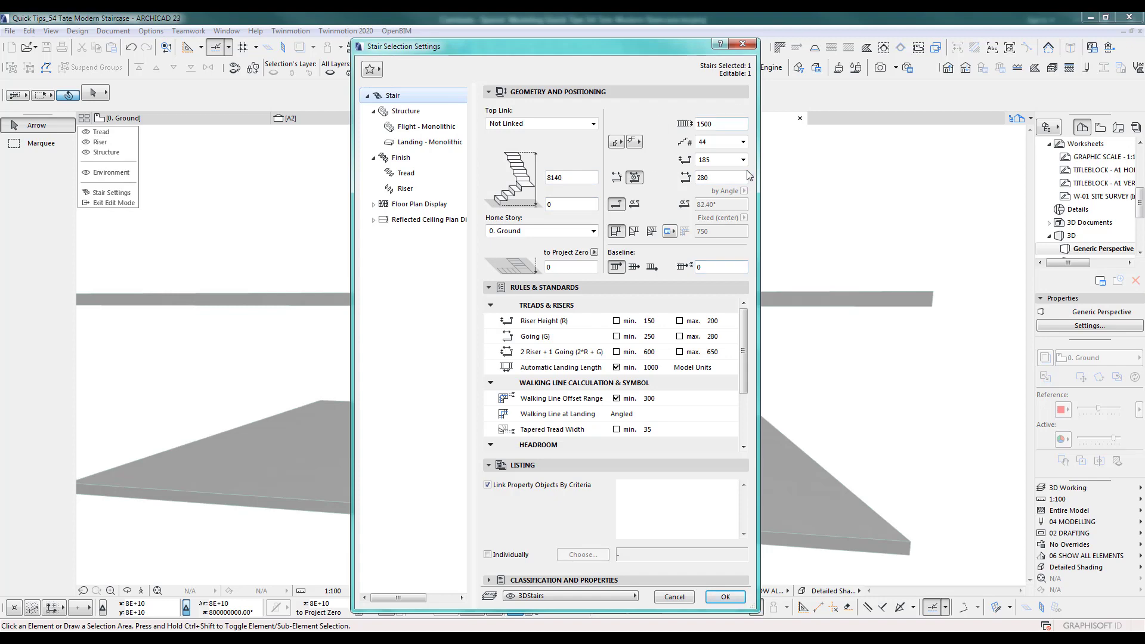
{"action": "left_click_drag", "start_coordinate": [564, 53], "coordinate": [729, 52]}
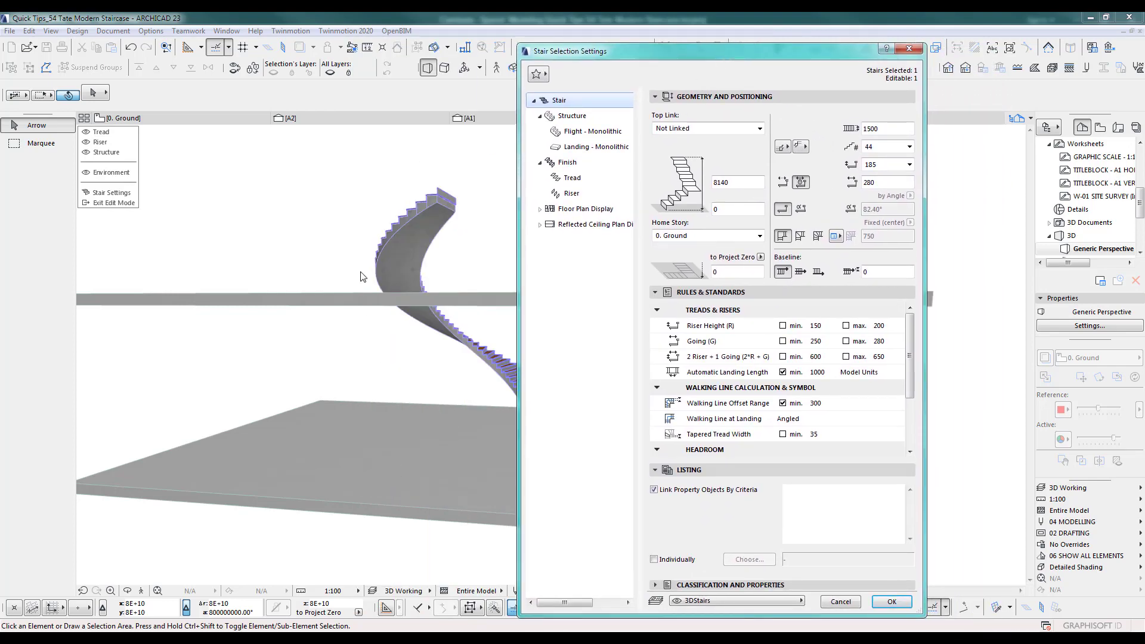
{"action": "left_click_drag", "start_coordinate": [732, 183], "coordinate": [707, 182]}
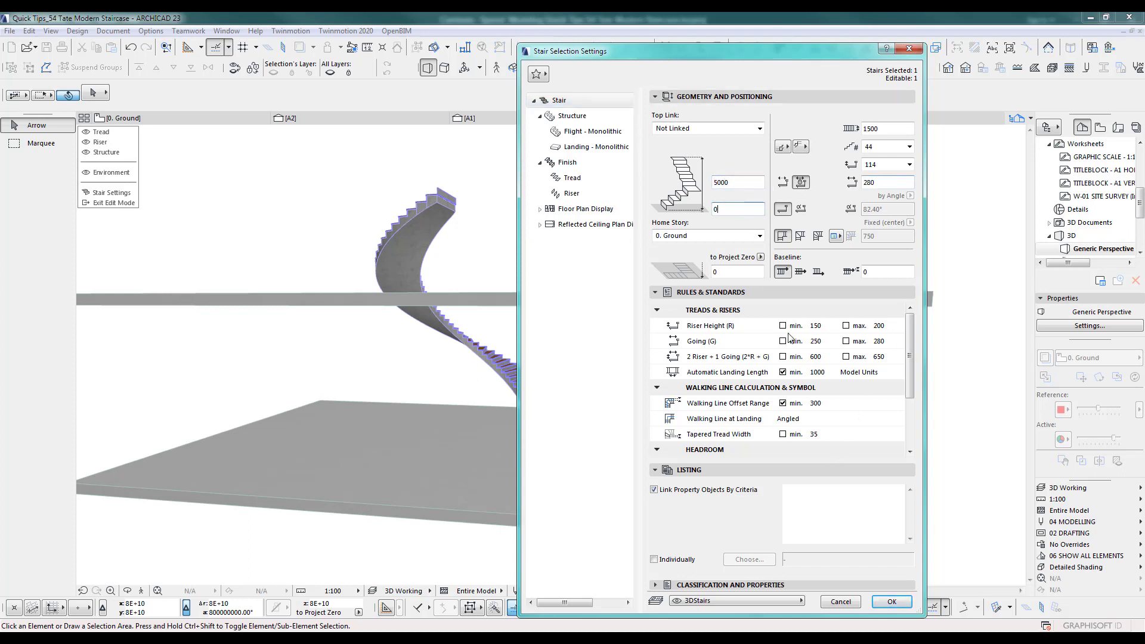
{"action": "left_click", "coordinate": [891, 602]}
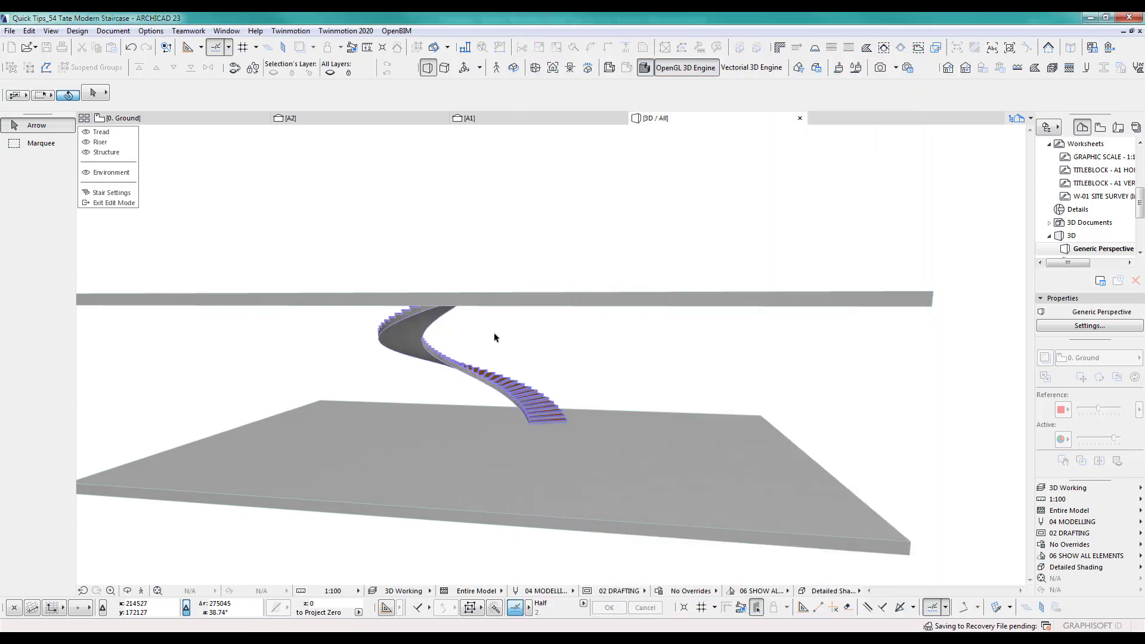
Set the stair's number of risers to 30 and apply the change.
{"action": "scroll", "coordinate": [560, 406], "scroll_direction": "up", "scroll_amount": 3}
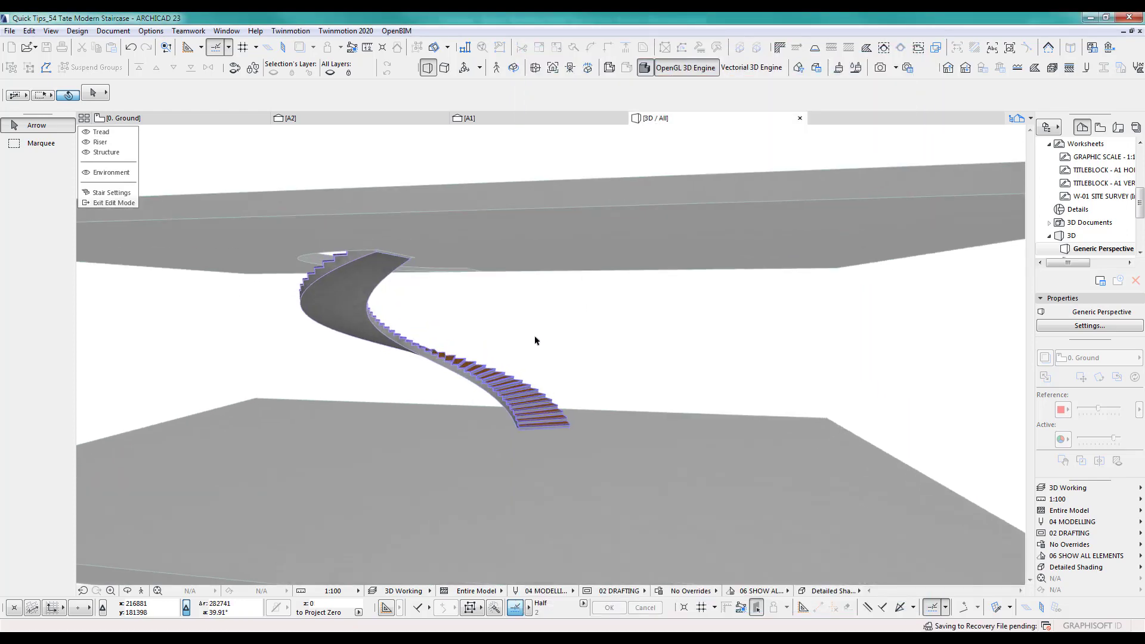
{"action": "scroll", "coordinate": [539, 339], "scroll_direction": "up", "scroll_amount": 2}
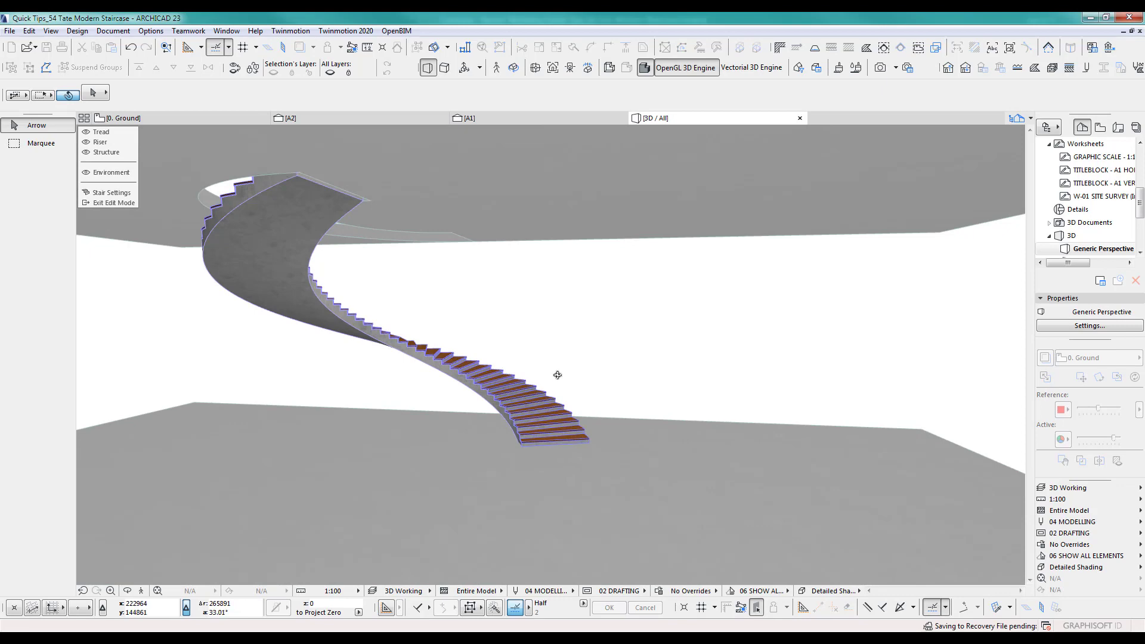
{"action": "middle_click_drag", "start_coordinate": [383, 373], "coordinate": [513, 377], "text": "shift"}
{"action": "middle_click_drag", "start_coordinate": [499, 418], "coordinate": [537, 418], "text": "shift"}
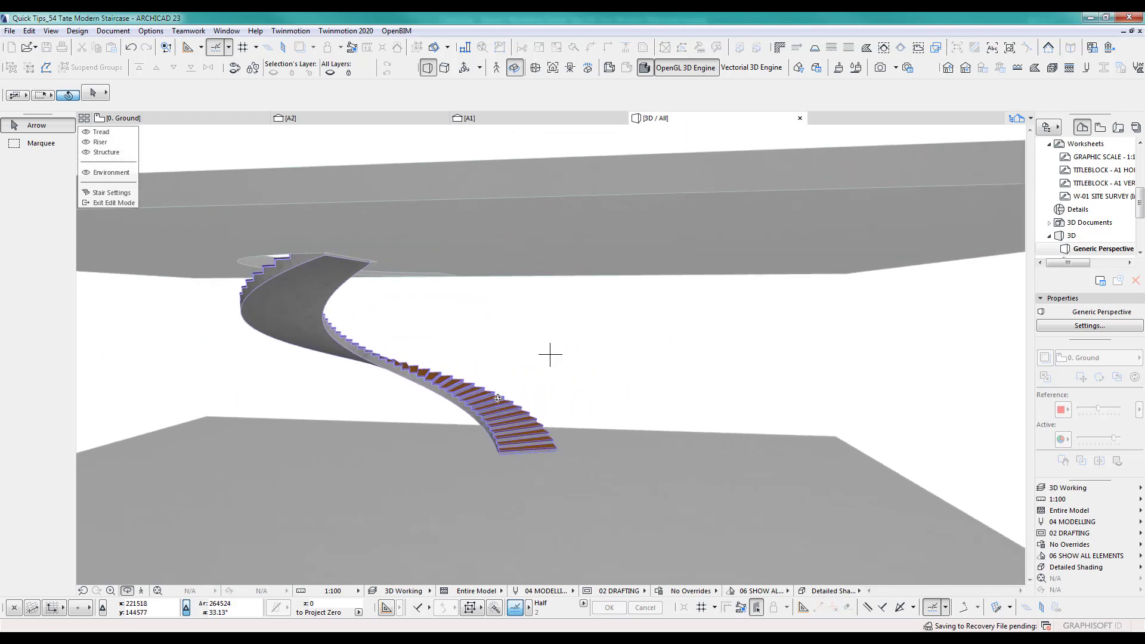
{"action": "left_click", "coordinate": [110, 192]}
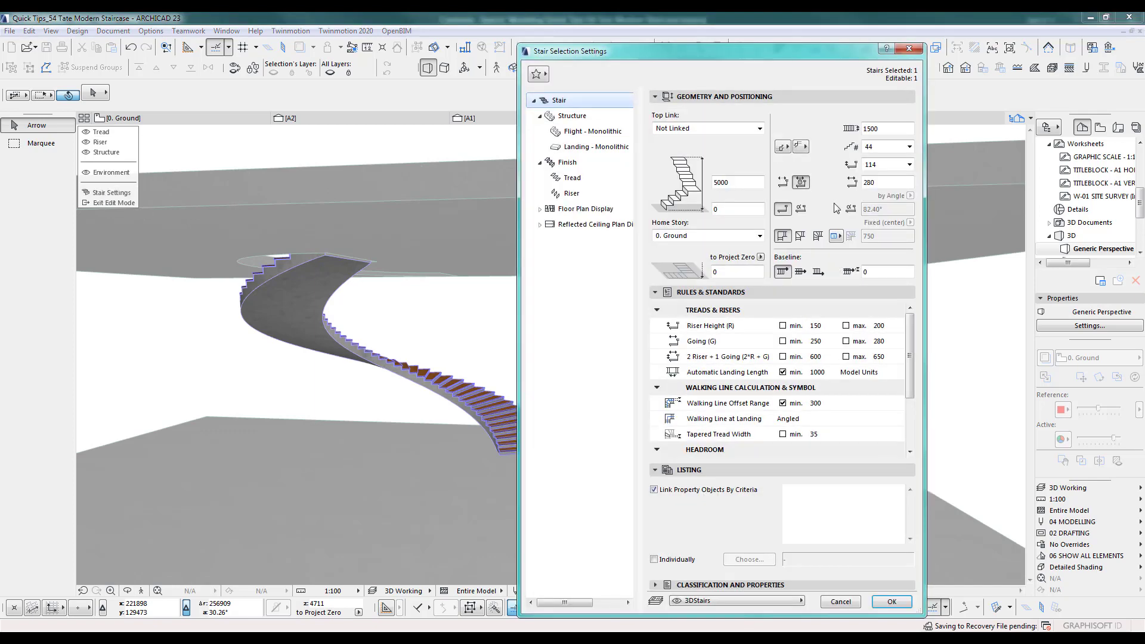
{"action": "left_click", "coordinate": [887, 147]}
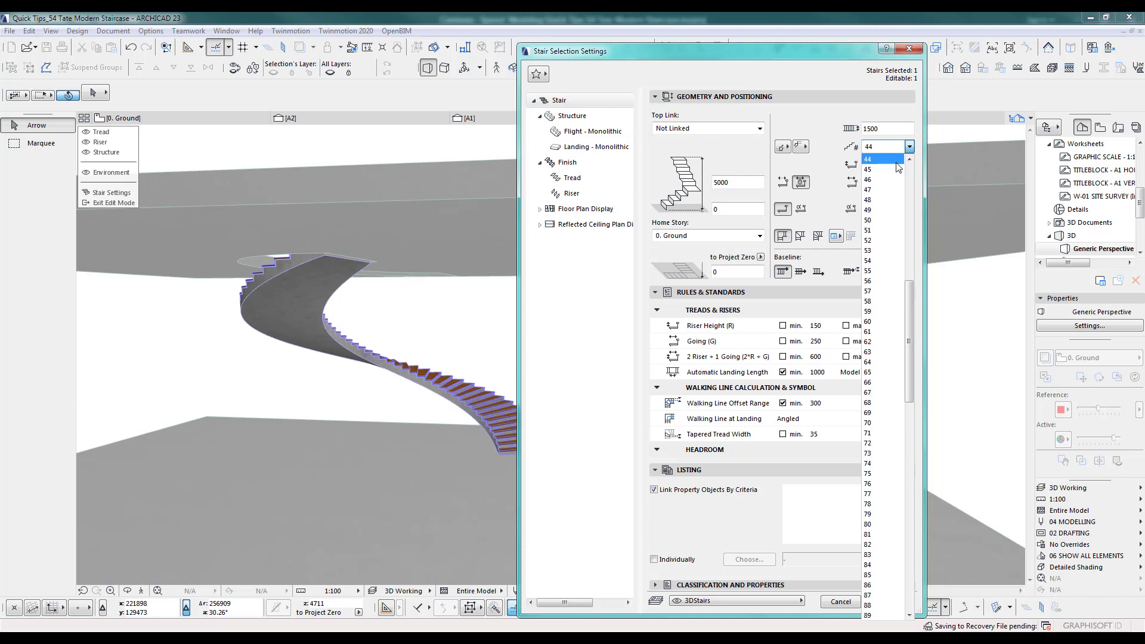
{"action": "left_click_drag", "start_coordinate": [909, 302], "coordinate": [913, 250]}
{"action": "left_click", "coordinate": [882, 210]}
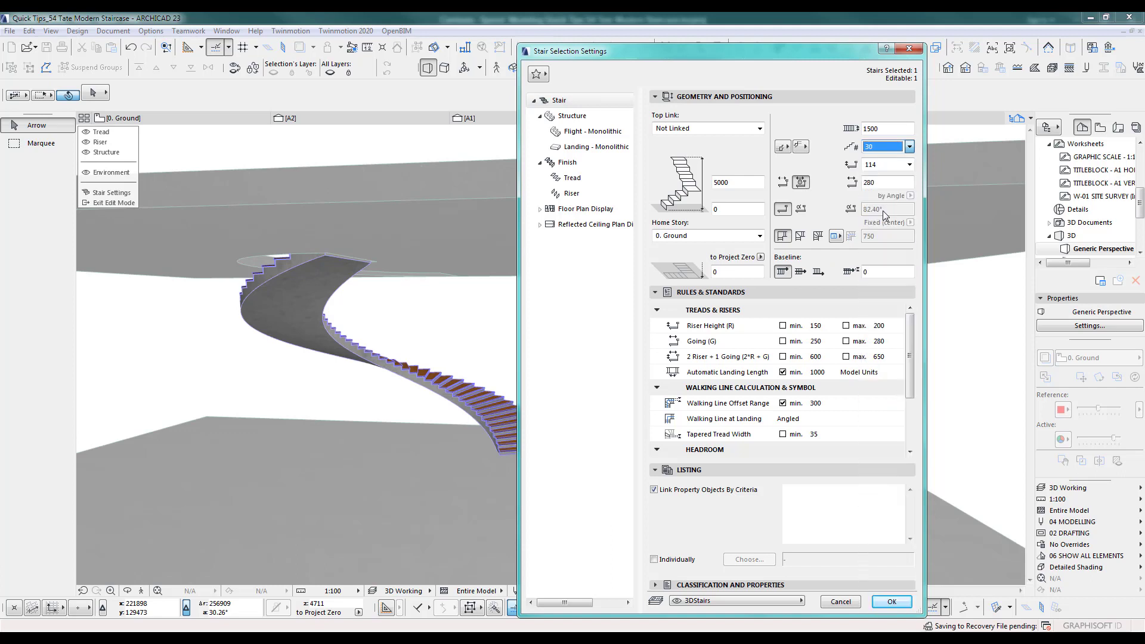
{"action": "left_click", "coordinate": [889, 601]}
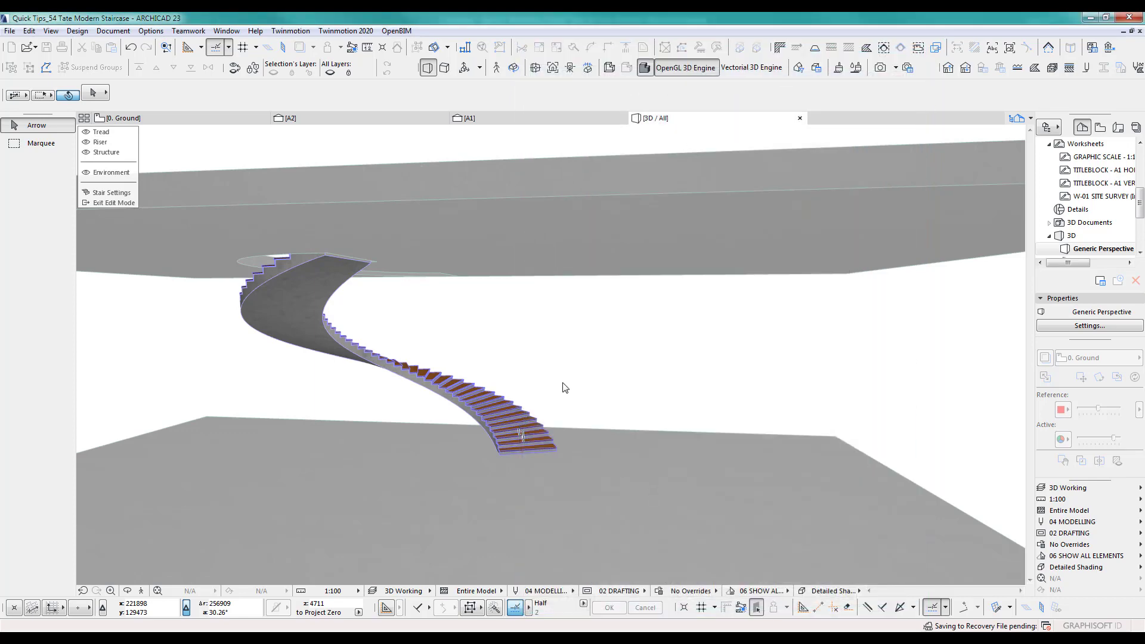
Set the stair's riser height to 200 mm and apply the change.
{"action": "middle_click_drag", "start_coordinate": [561, 387], "coordinate": [529, 382], "text": "shift"}
{"action": "key", "text": "o"}
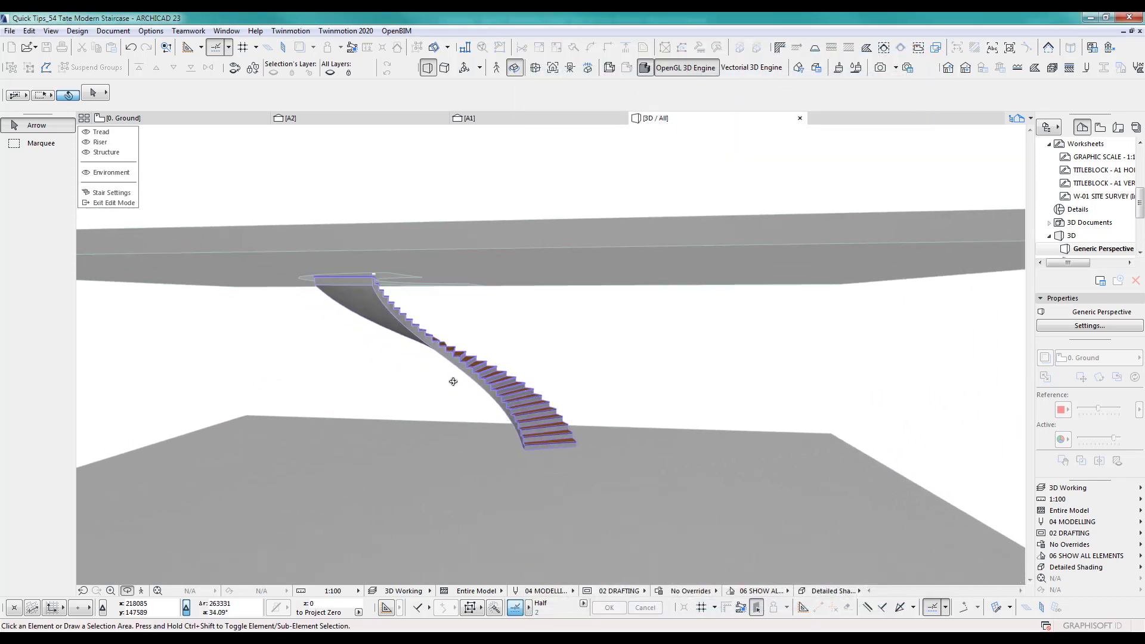
{"action": "left_click_drag", "start_coordinate": [453, 378], "coordinate": [740, 387]}
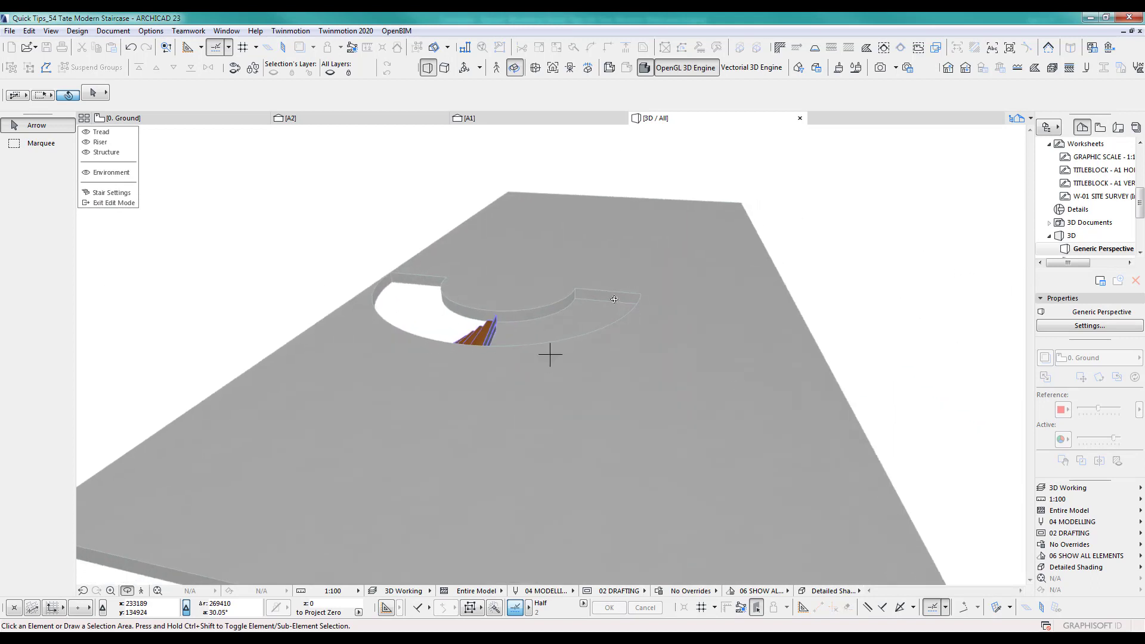
{"action": "left_click_drag", "start_coordinate": [600, 308], "coordinate": [549, 284]}
{"action": "key", "text": "Escape"}
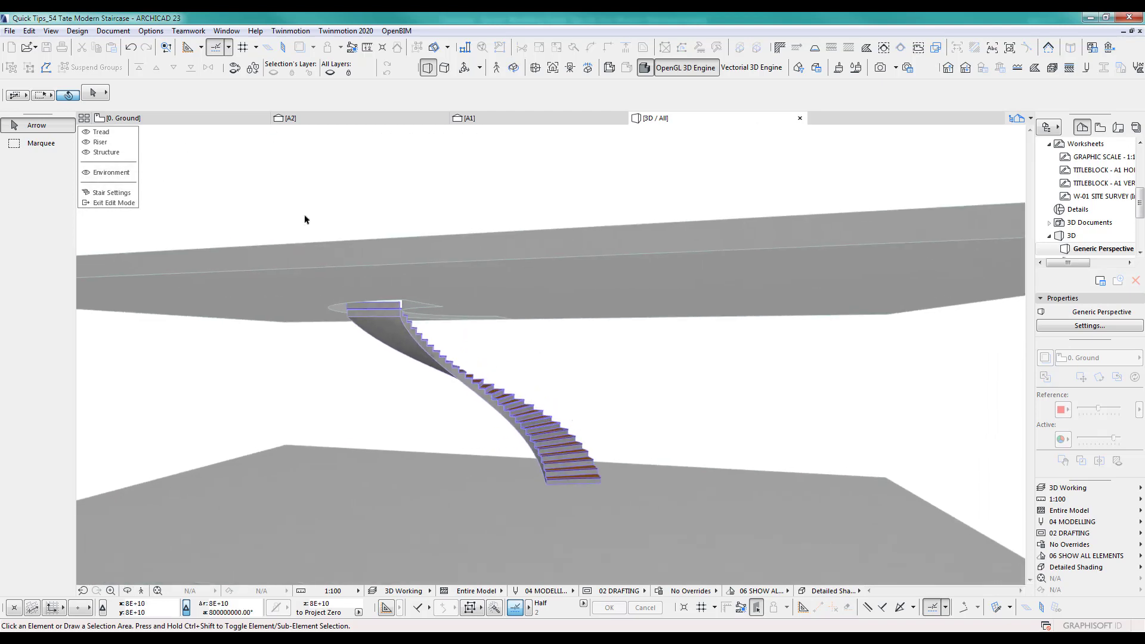
{"action": "left_click", "coordinate": [112, 193]}
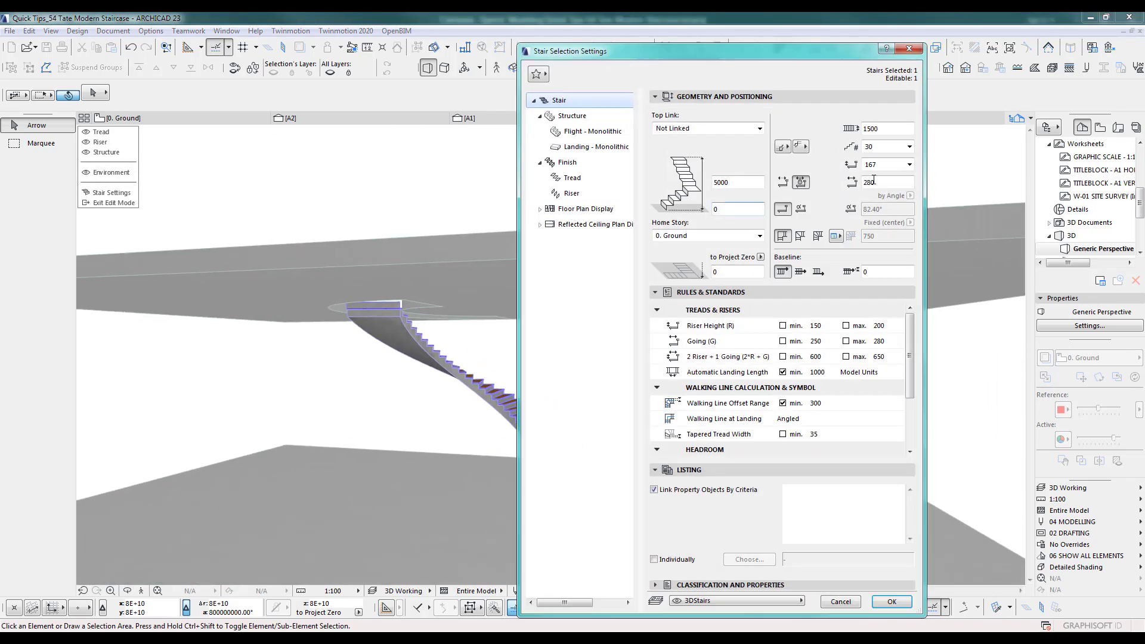
{"action": "left_click", "coordinate": [903, 165]}
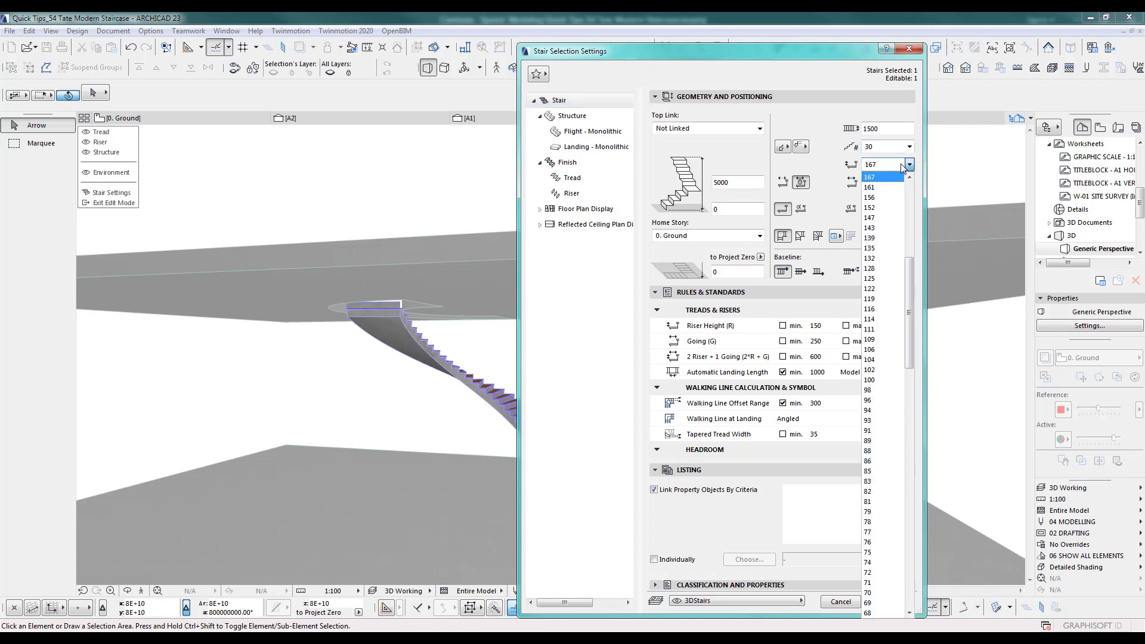
{"action": "scroll", "coordinate": [909, 256], "scroll_direction": "up", "scroll_amount": 3}
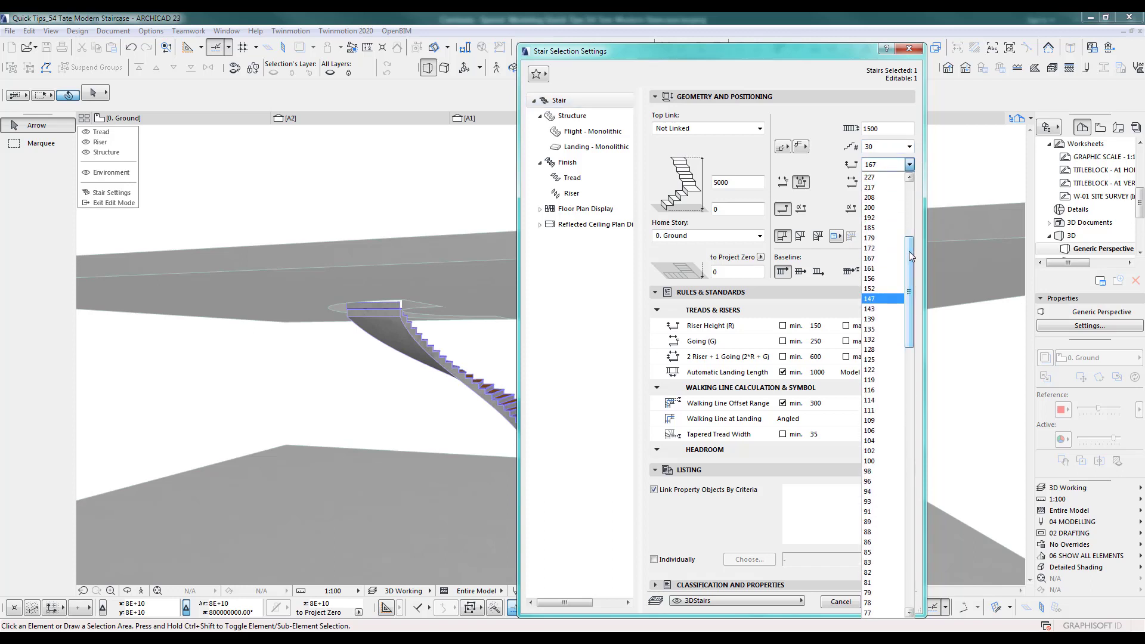
{"action": "left_click", "coordinate": [875, 209]}
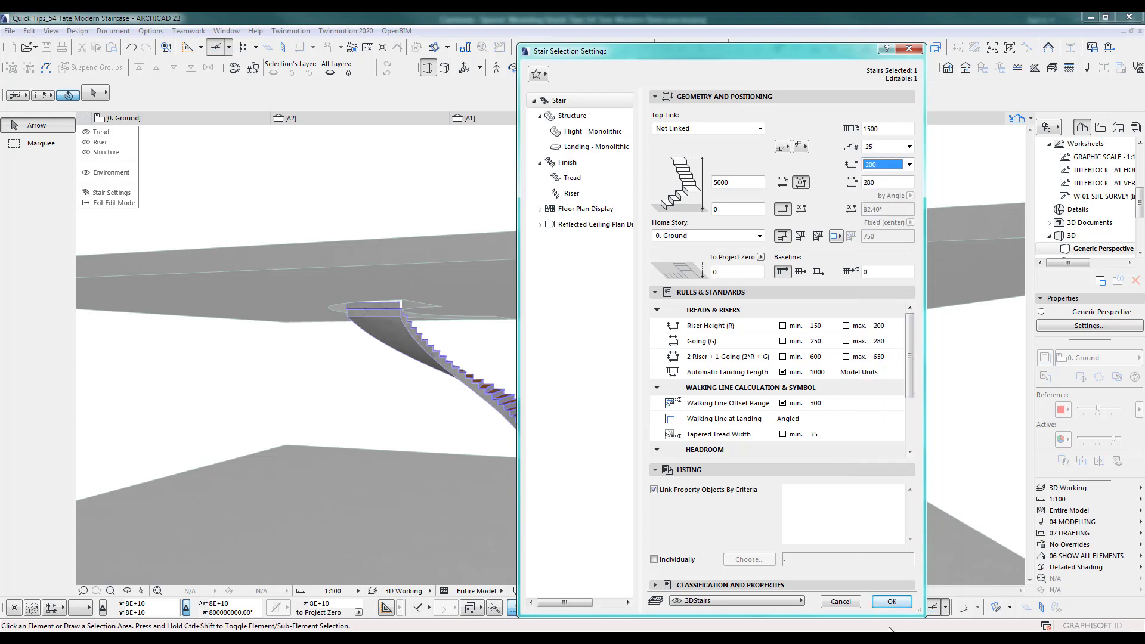
{"action": "left_click", "coordinate": [892, 601]}
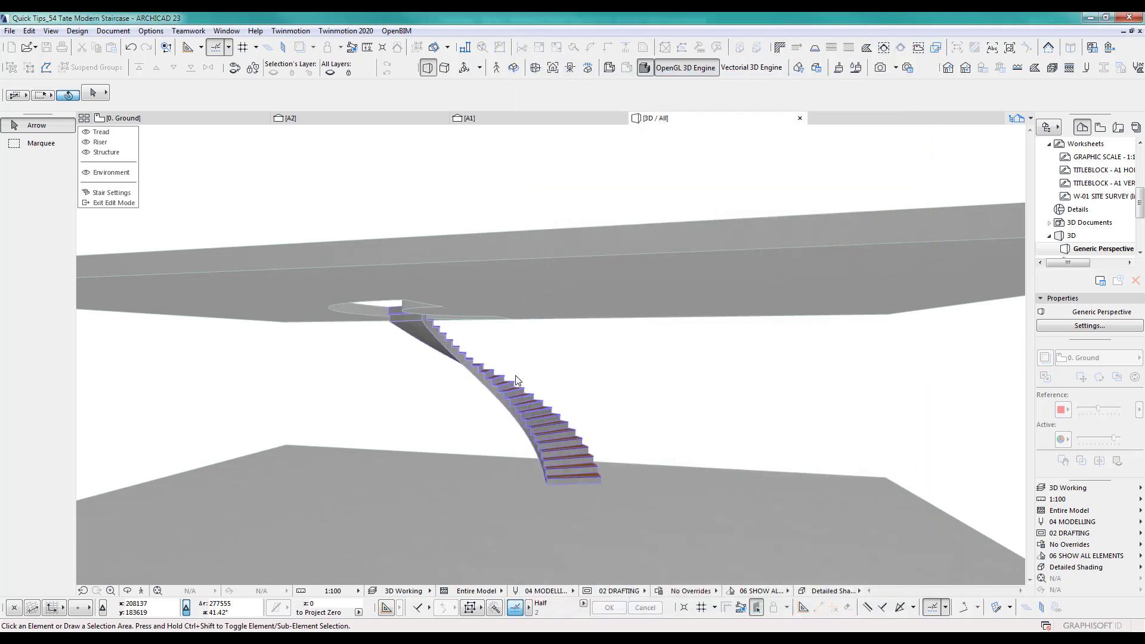
Set the stair's riser height to 128 mm and apply the change.
{"action": "left_click", "coordinate": [133, 198]}
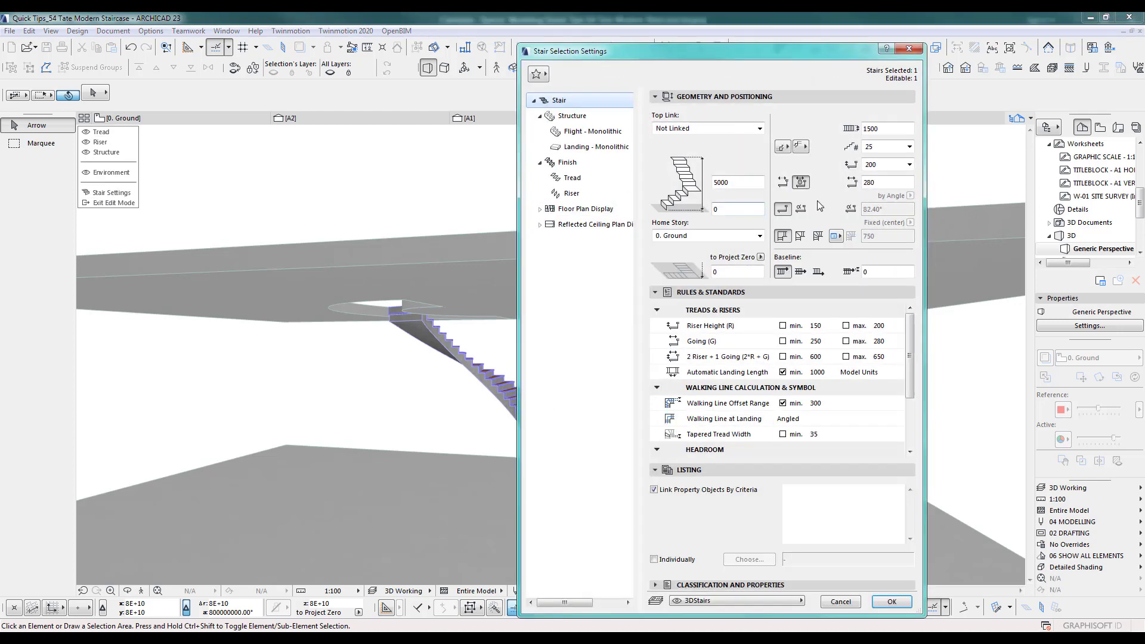
{"action": "left_click", "coordinate": [883, 165]}
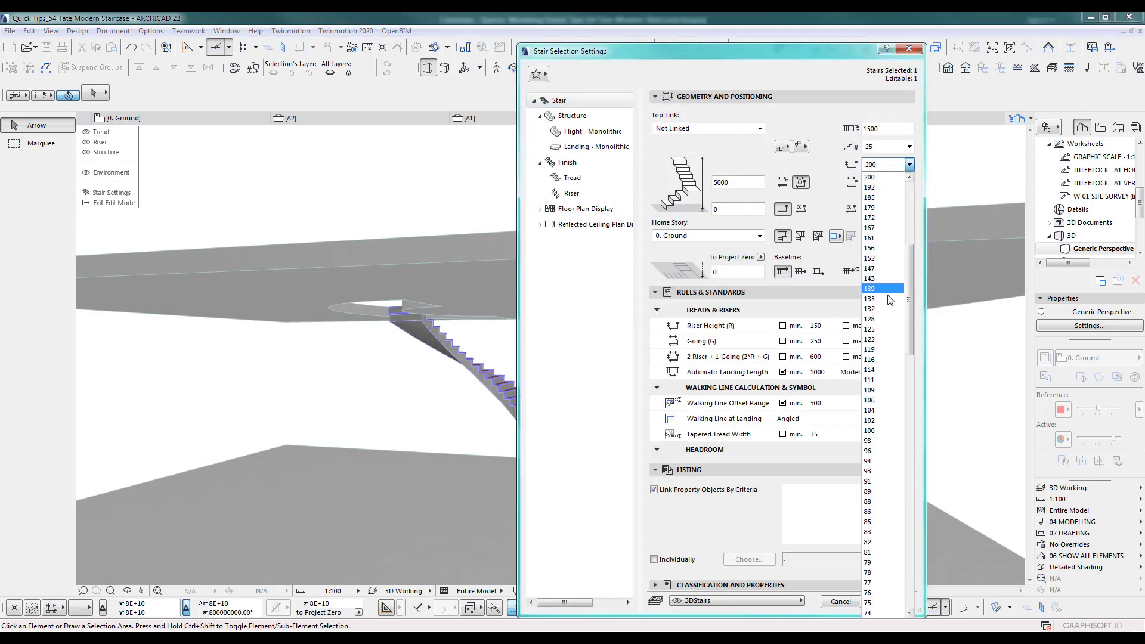
{"action": "left_click", "coordinate": [885, 321]}
{"action": "left_click", "coordinate": [889, 601]}
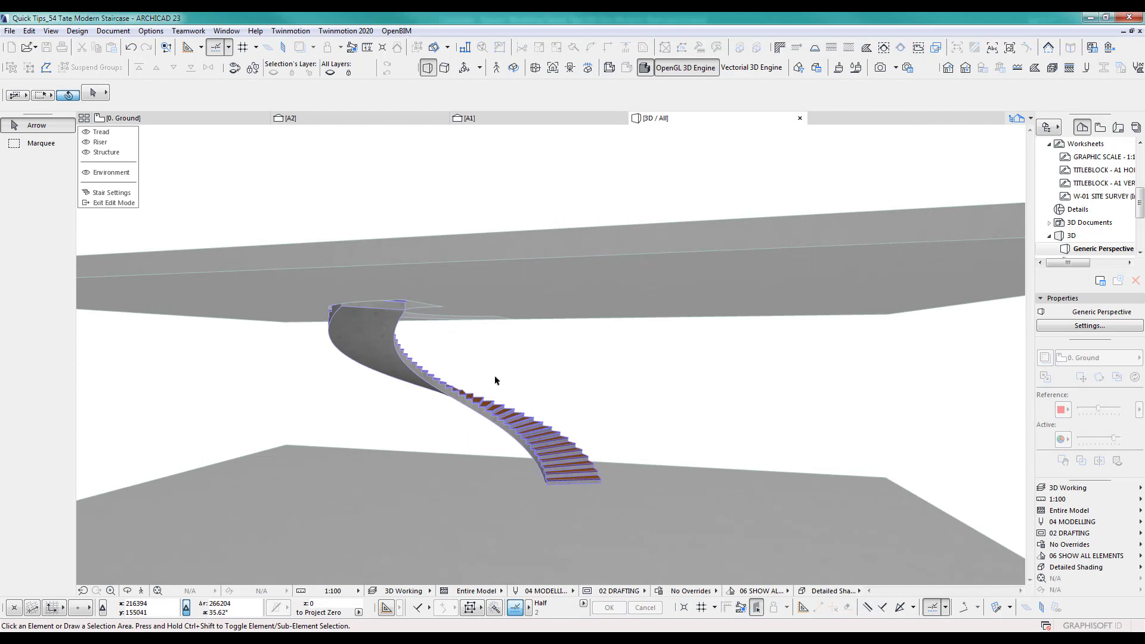
Set the stair's riser height to 116 mm in its settings and apply the change.
{"action": "key", "text": "o"}
{"action": "mouse_move", "coordinate": [470, 362]}
{"action": "left_mouse_down"}
{"action": "mouse_move", "coordinate": [601, 442]}
{"action": "mouse_move", "coordinate": [462, 345]}
{"action": "mouse_move", "coordinate": [457, 359]}
{"action": "left_mouse_up"}
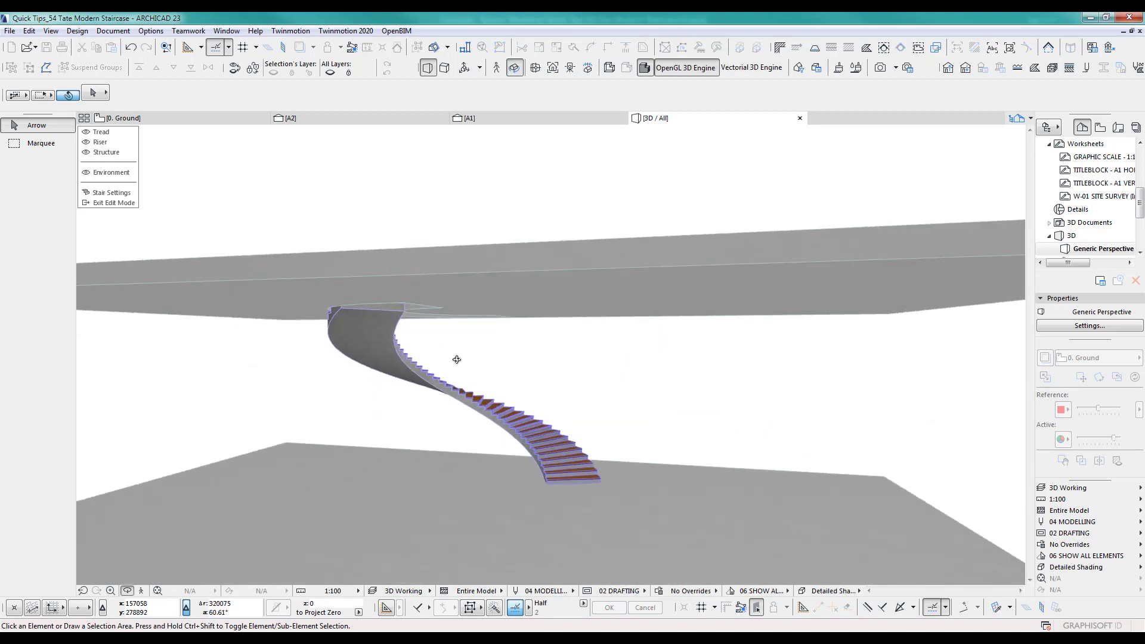
{"action": "key", "text": "o"}
{"action": "left_click", "coordinate": [108, 193]}
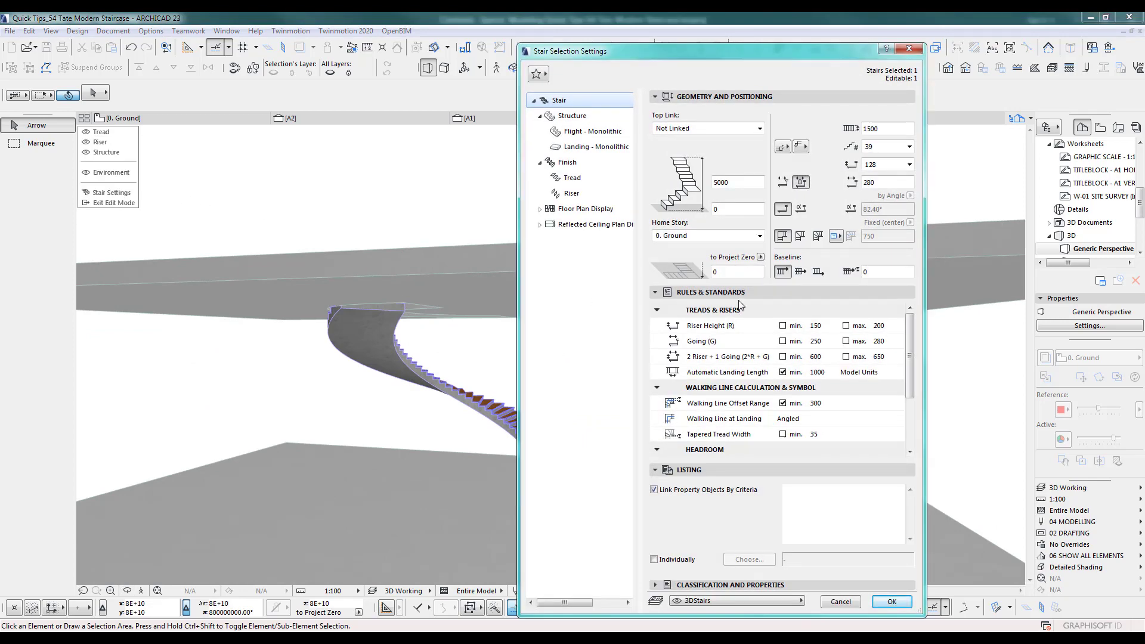
{"action": "left_click", "coordinate": [887, 165]}
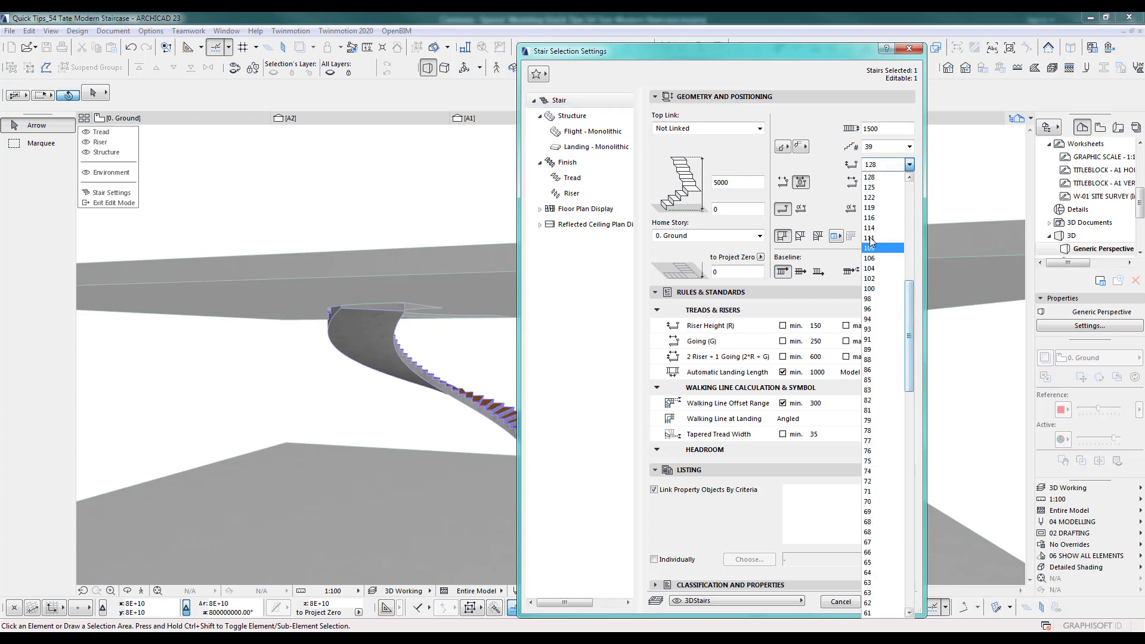
{"action": "left_click", "coordinate": [877, 217]}
{"action": "left_click", "coordinate": [891, 601]}
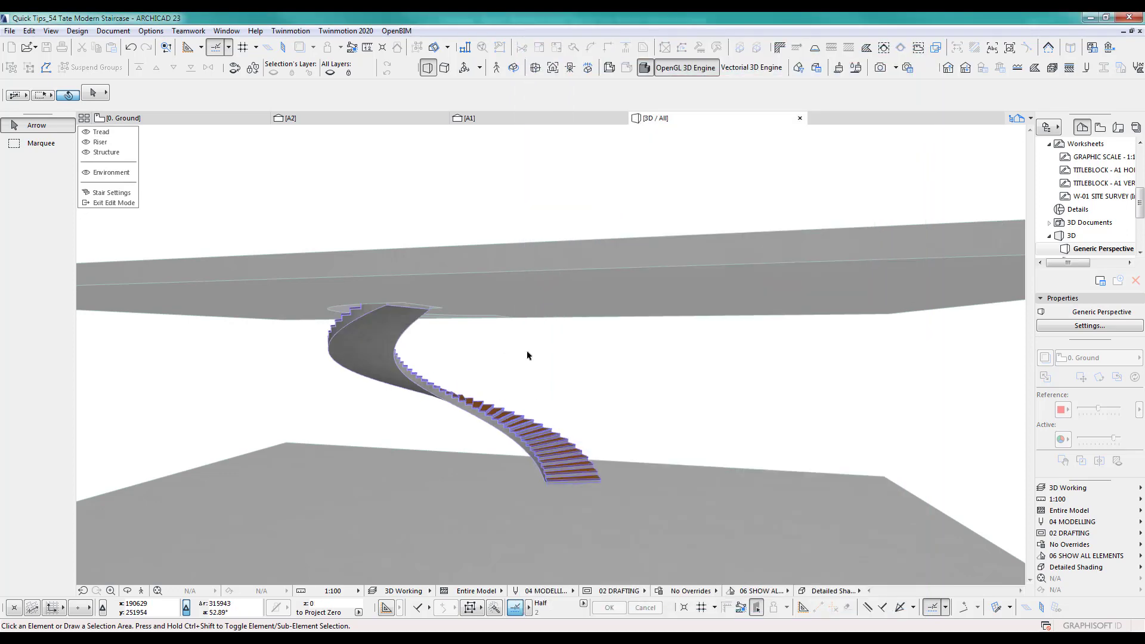
Inspect the stair's boundary in the ground floor plan and leave the stair's edit mode.
{"action": "middle_click_drag", "start_coordinate": [539, 375], "coordinate": [618, 428], "text": "shift"}
{"action": "key", "text": "F2"}
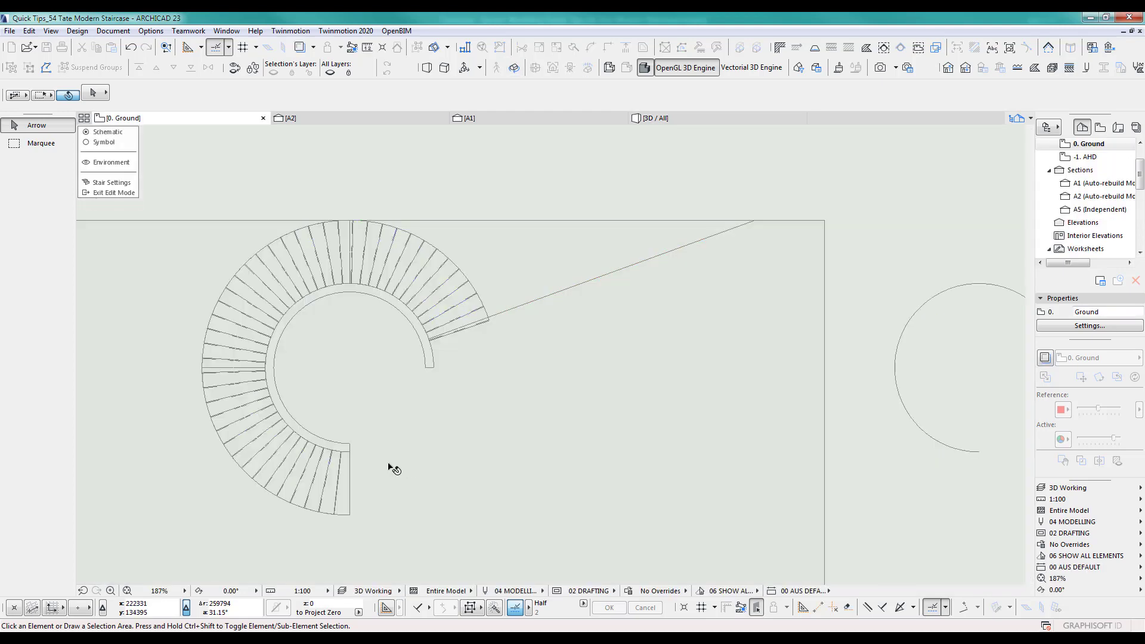
{"action": "middle_click_drag", "start_coordinate": [394, 469], "coordinate": [471, 435]}
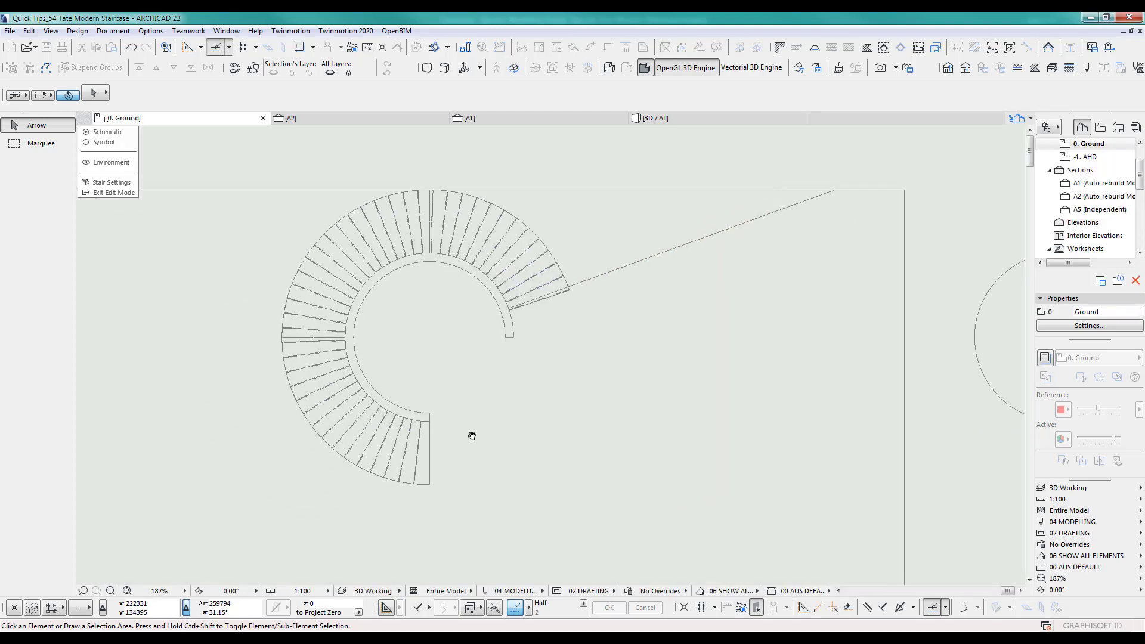
{"action": "left_click", "coordinate": [564, 264]}
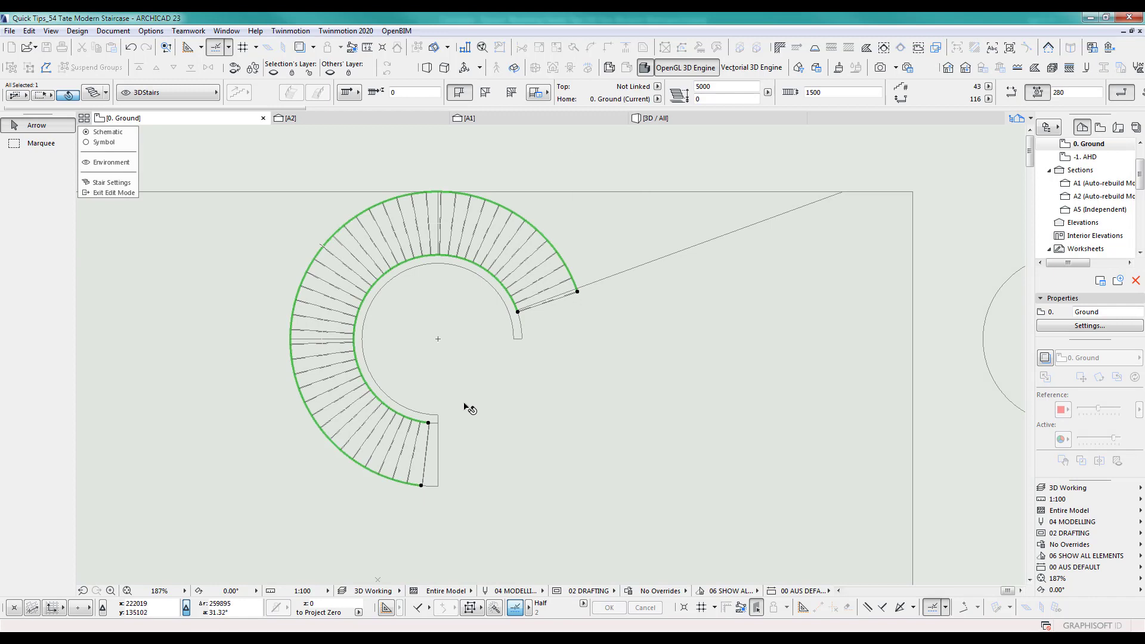
{"action": "scroll", "coordinate": [471, 394], "scroll_direction": "up", "scroll_amount": 3}
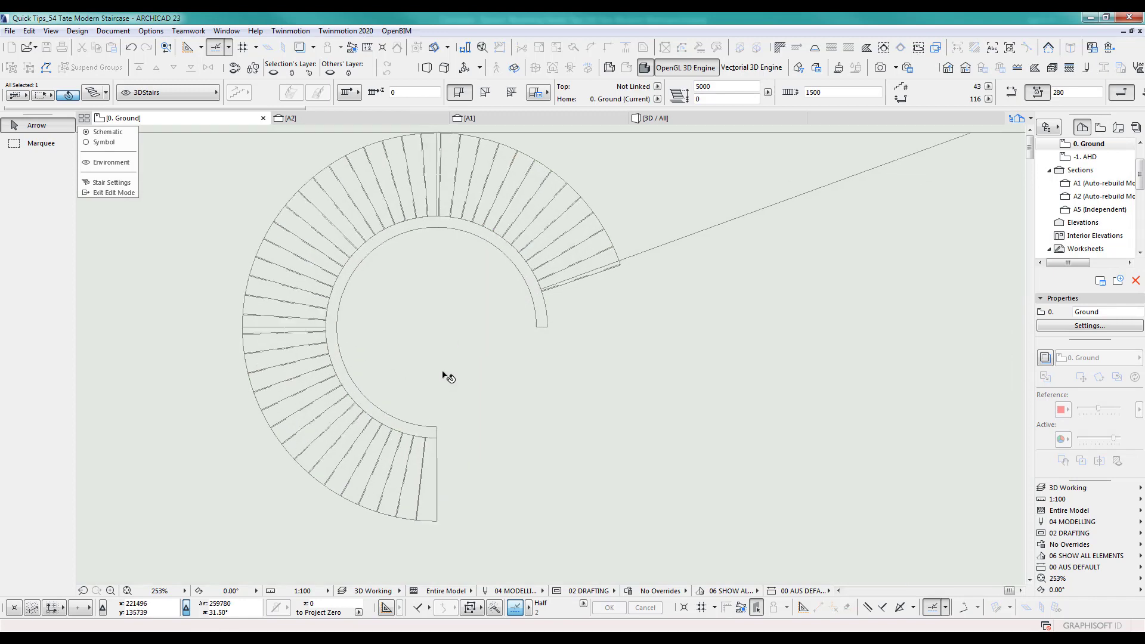
{"action": "left_click", "coordinate": [467, 262]}
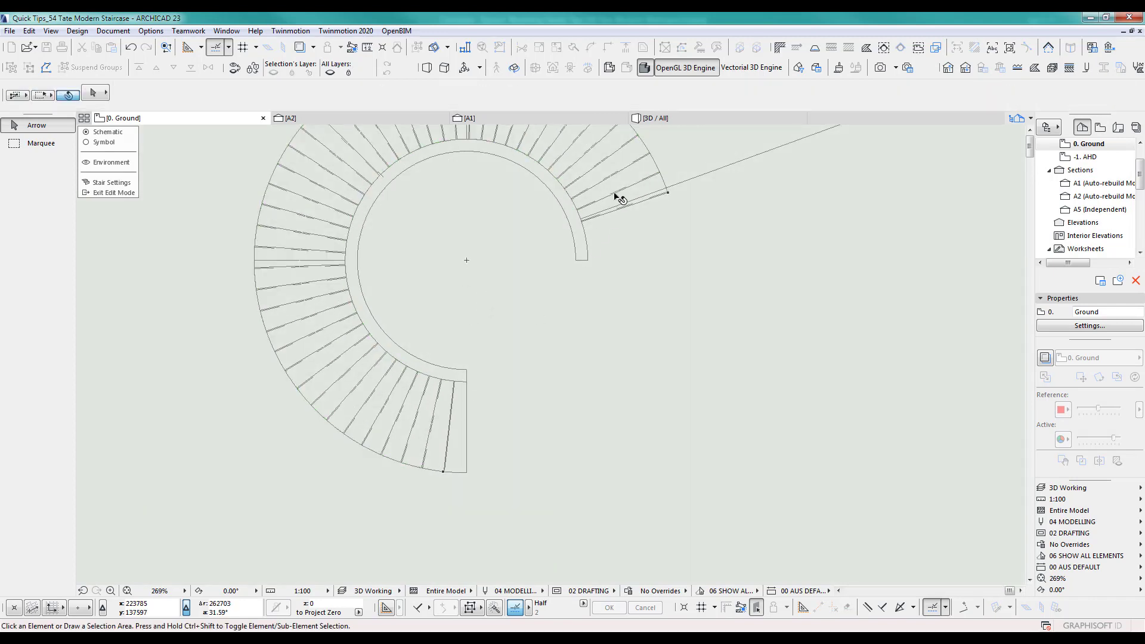
{"action": "scroll", "coordinate": [204, 281], "scroll_direction": "down", "scroll_amount": 3}
{"action": "left_click", "coordinate": [109, 194]}
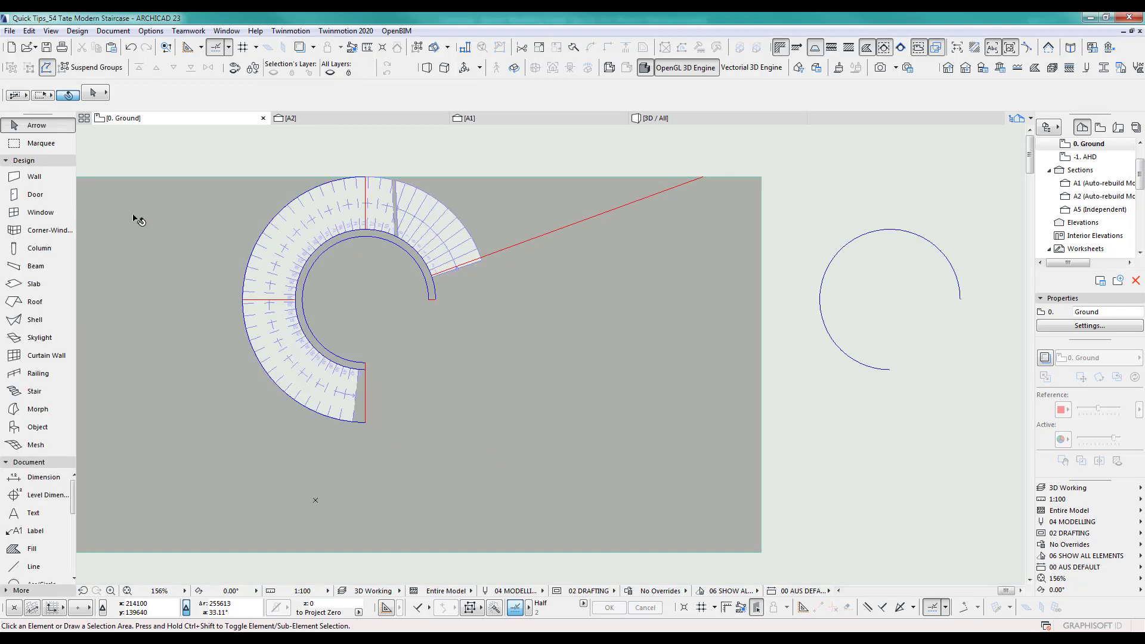
Rotate the stair about its arc centre so its top end meets the straight end of the slab opening, and check it in 3D.
{"action": "left_click", "coordinate": [447, 258]}
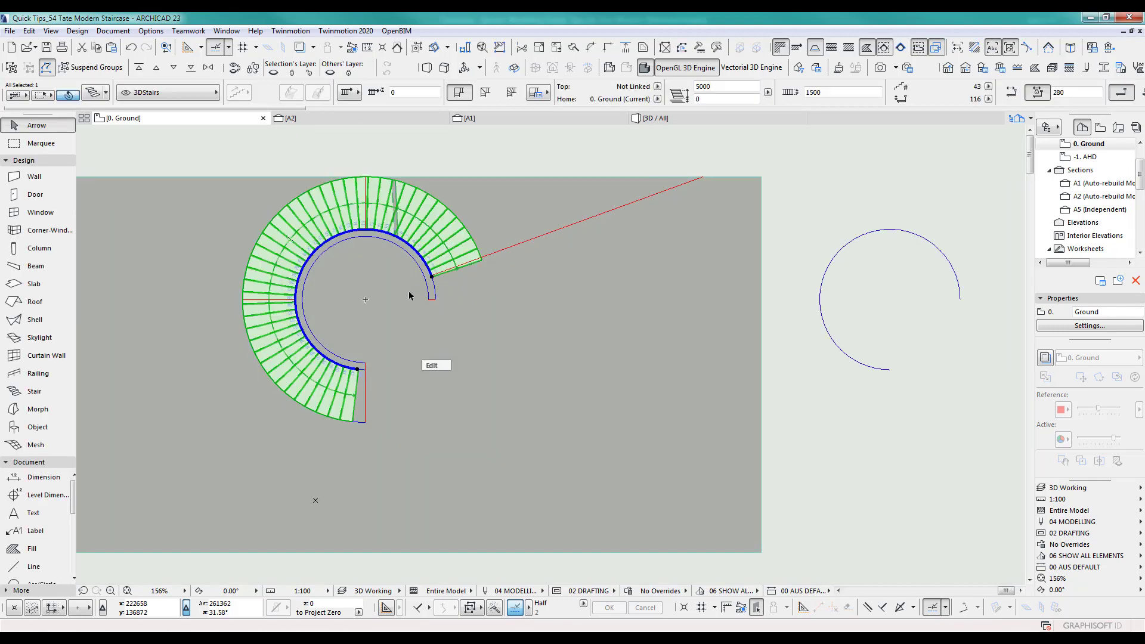
{"action": "scroll", "coordinate": [411, 298], "scroll_direction": "up", "scroll_amount": 3}
{"action": "key", "text": "ctrl+e"}
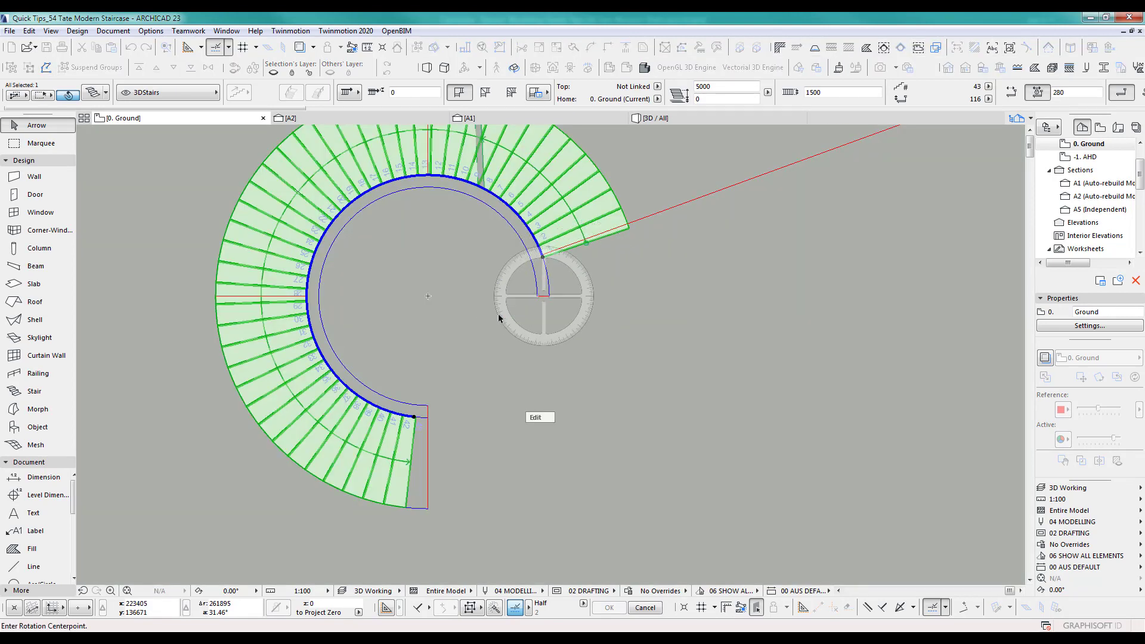
{"action": "left_click", "coordinate": [428, 297]}
{"action": "scroll", "coordinate": [420, 413], "scroll_direction": "up", "scroll_amount": 6}
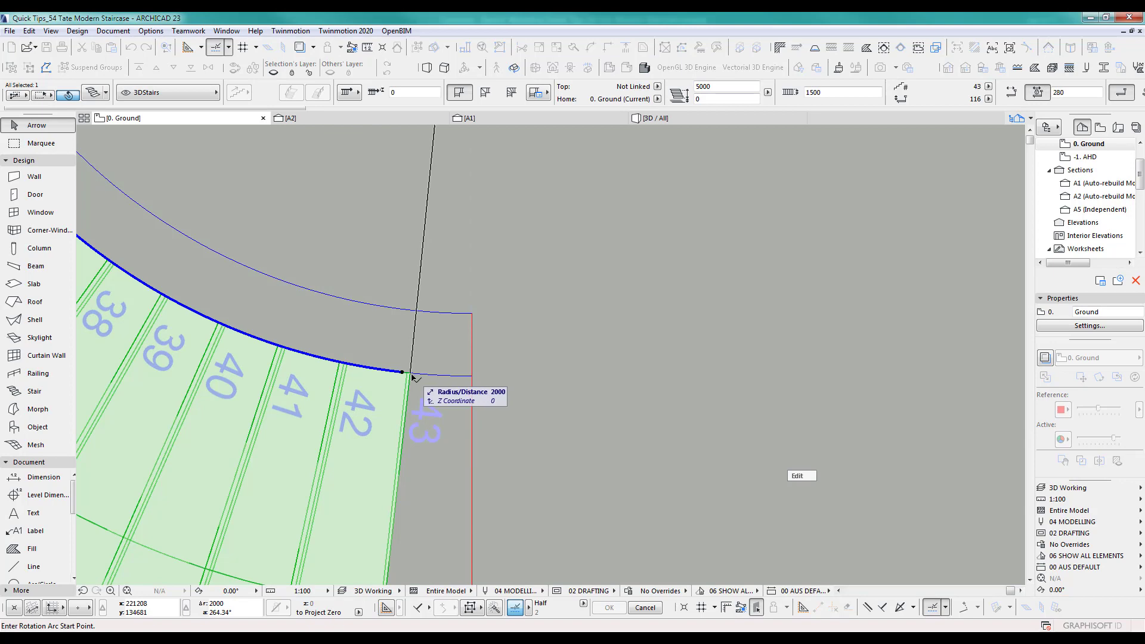
{"action": "left_click", "coordinate": [474, 377]}
{"action": "left_click", "coordinate": [474, 379]}
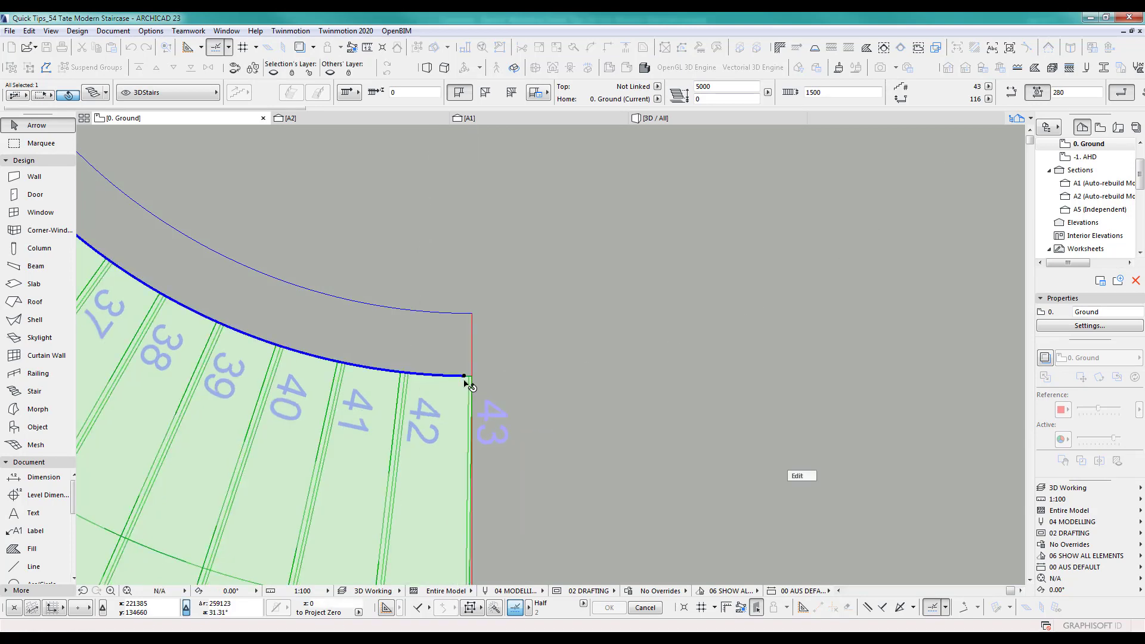
{"action": "scroll", "coordinate": [472, 394], "scroll_direction": "down", "scroll_amount": 8}
{"action": "key", "text": "F3"}
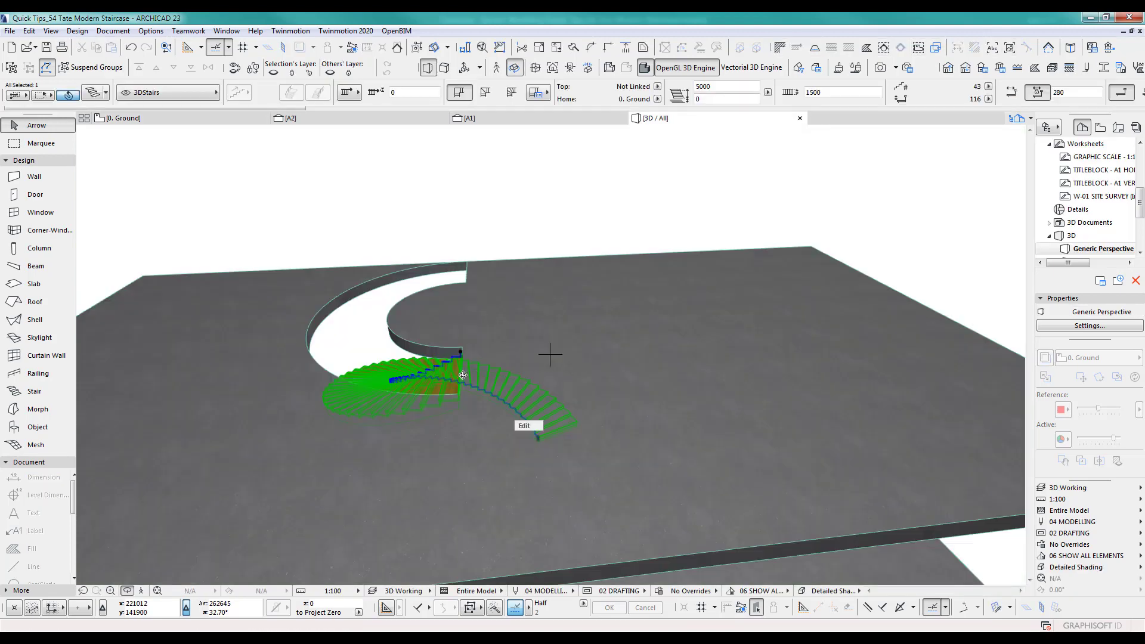
{"action": "left_click_drag", "start_coordinate": [672, 398], "coordinate": [495, 363]}
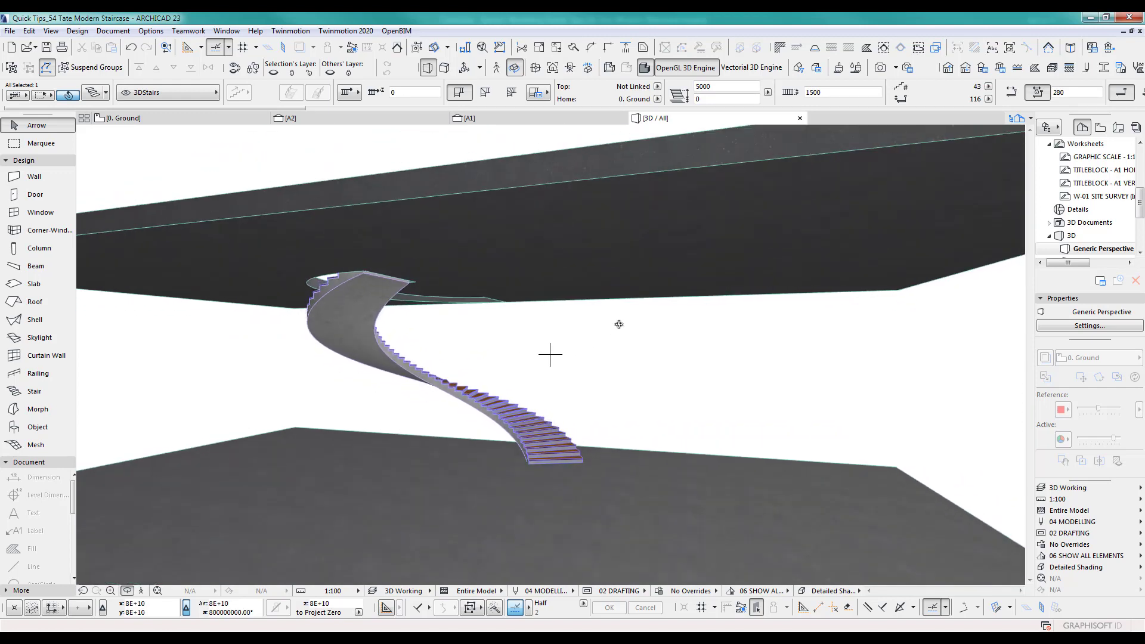
Open the stair for editing in the ground floor plan and select the second tread from the bottom.
{"action": "key", "text": "F2"}
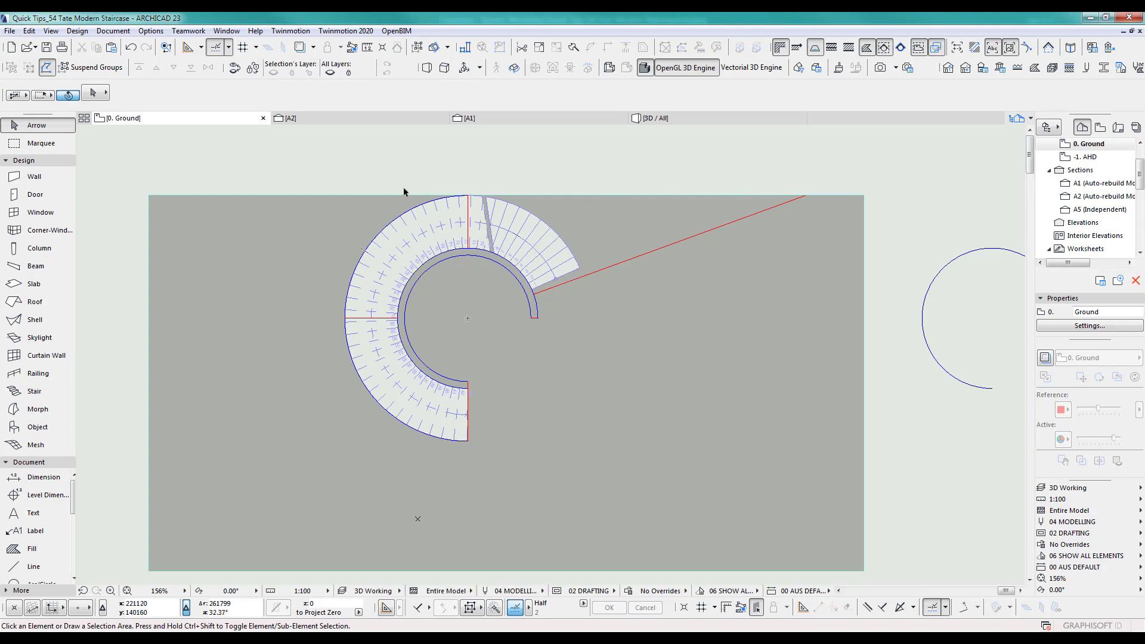
{"action": "scroll", "coordinate": [570, 280], "scroll_direction": "up", "scroll_amount": 3}
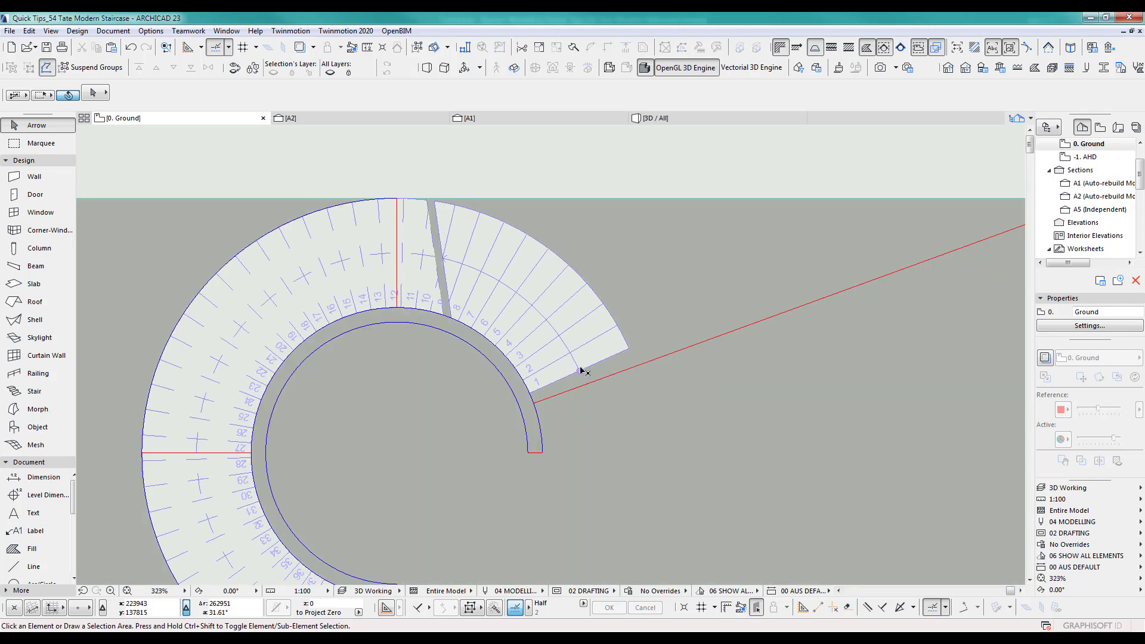
{"action": "left_click", "coordinate": [579, 373]}
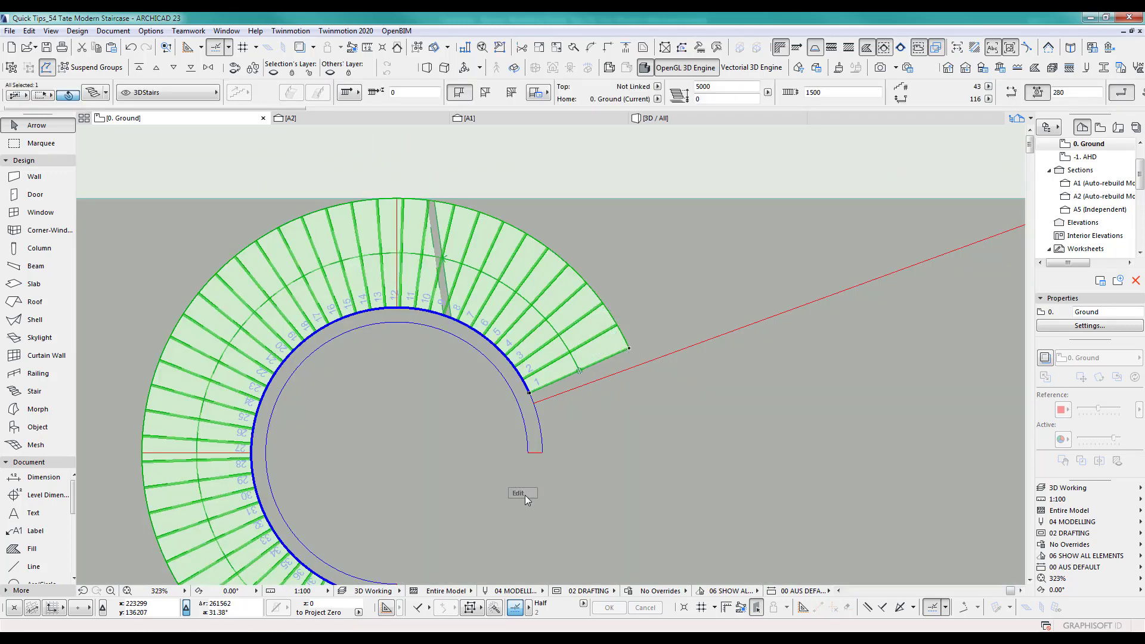
{"action": "key", "text": "ctrl+shift+e"}
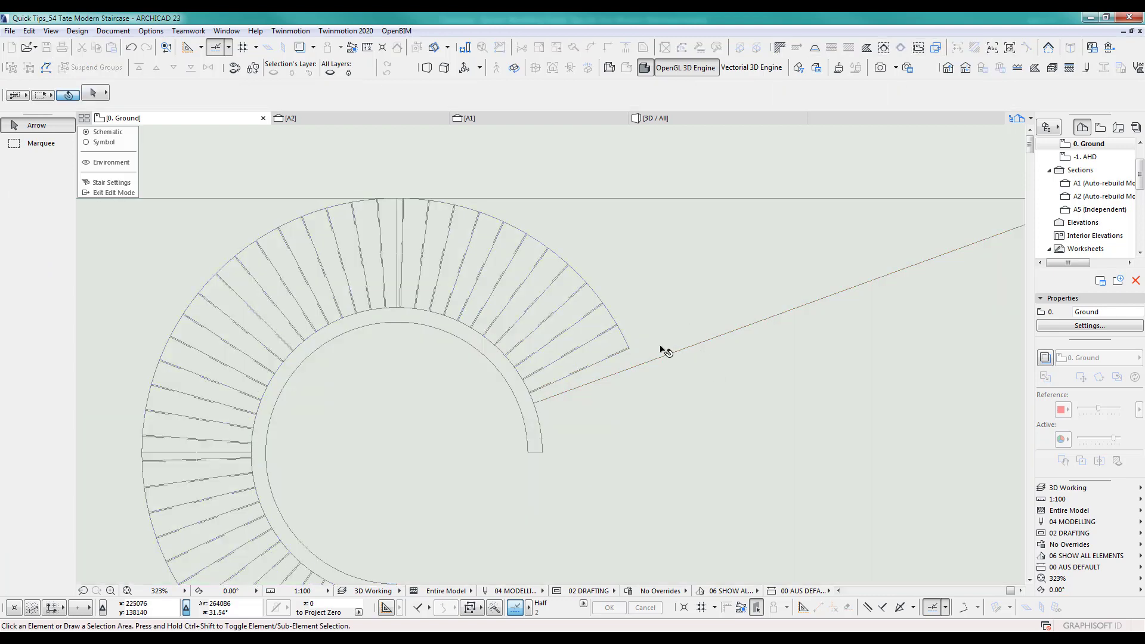
{"action": "scroll", "coordinate": [635, 343], "scroll_direction": "up", "scroll_amount": 4}
{"action": "left_click", "coordinate": [608, 335]}
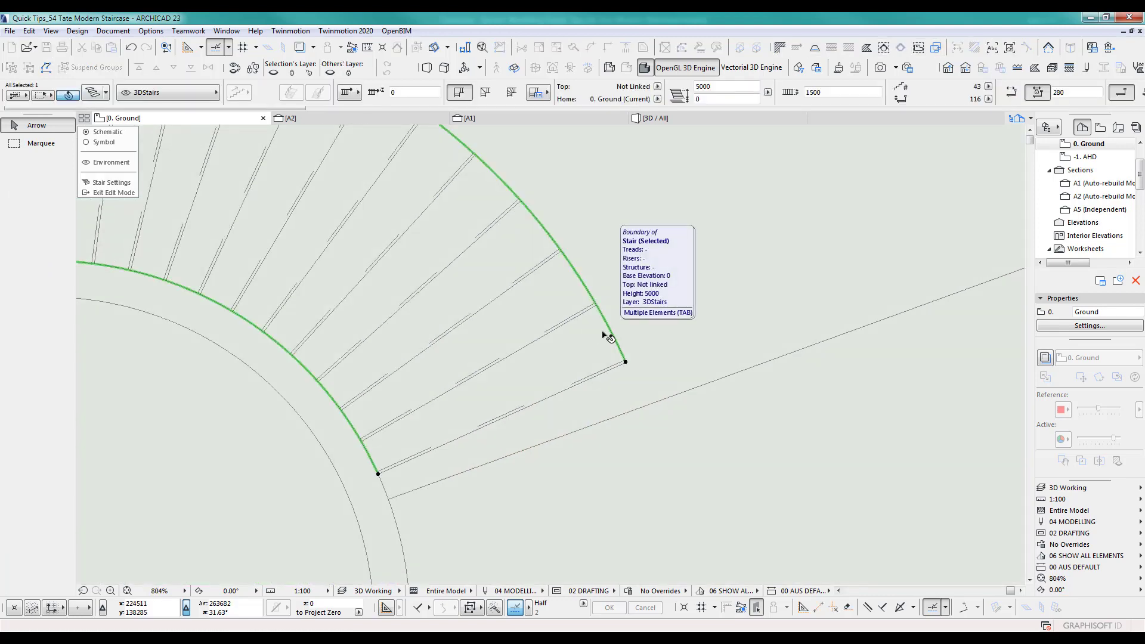
{"action": "left_click", "coordinate": [568, 325]}
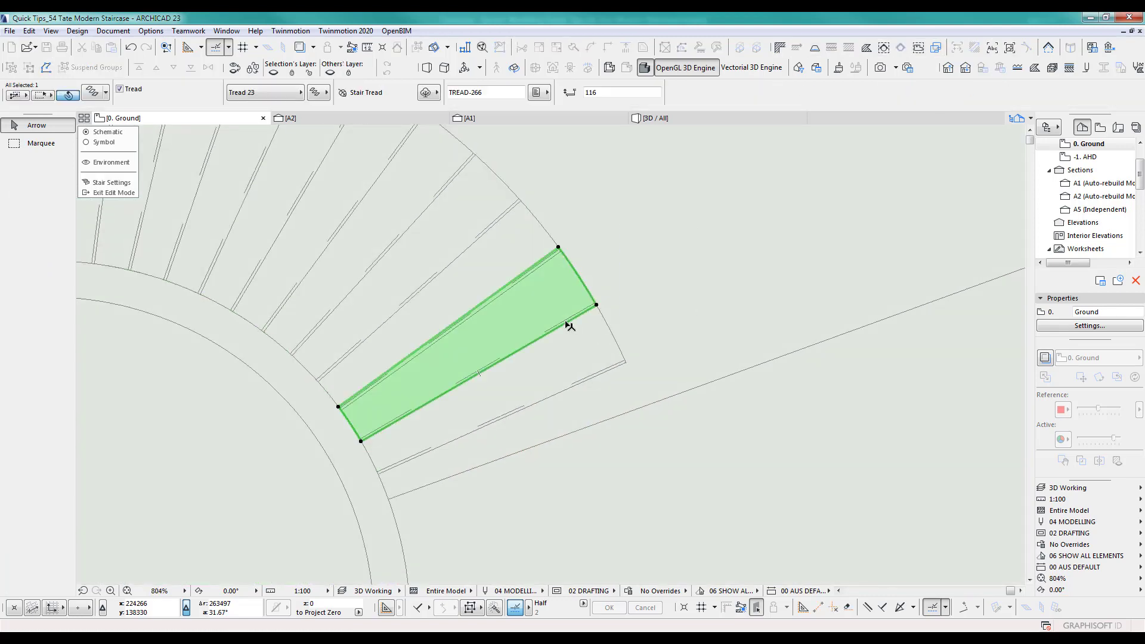
{"action": "left_click", "coordinate": [597, 378]}
{"action": "left_click", "coordinate": [511, 291]}
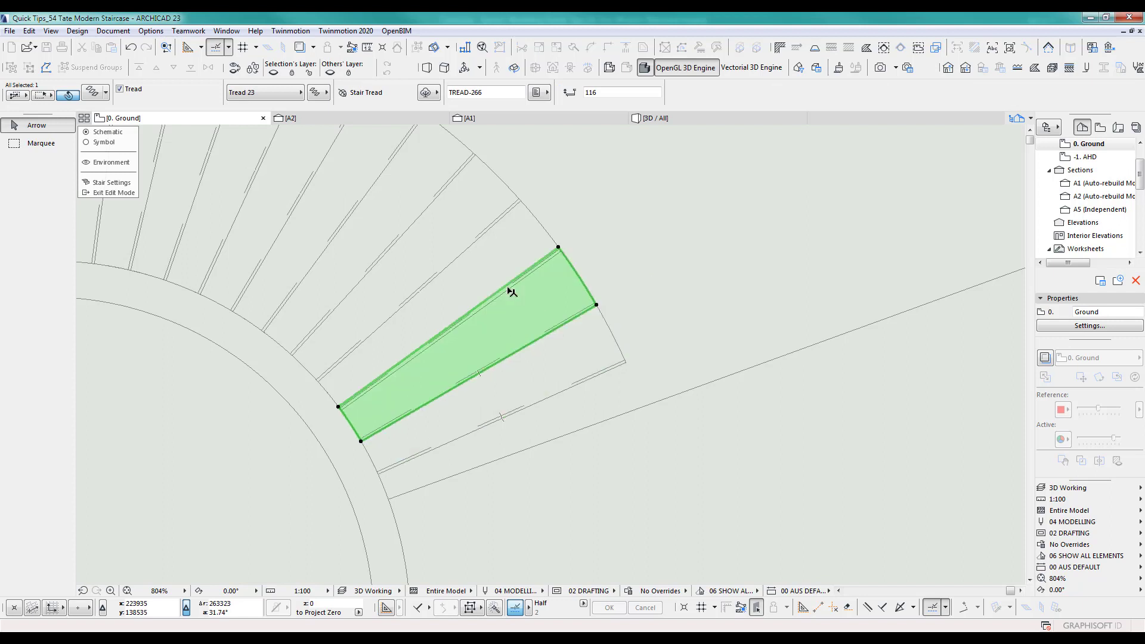
{"action": "left_click", "coordinate": [471, 253]}
{"action": "left_click", "coordinate": [587, 316]}
Offset the outer edge of the second tread outward by about 3500 mm to the slab's outer edge line.
{"action": "left_click", "coordinate": [587, 288]}
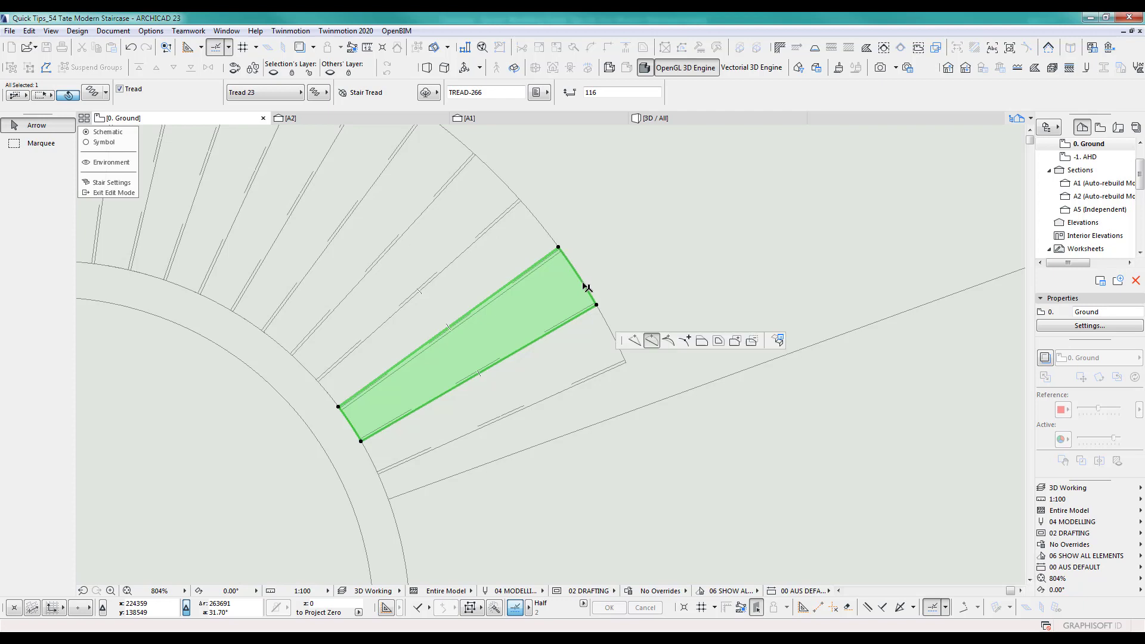
{"action": "left_click", "coordinate": [702, 341]}
{"action": "scroll", "coordinate": [757, 235], "scroll_direction": "down", "scroll_amount": 5}
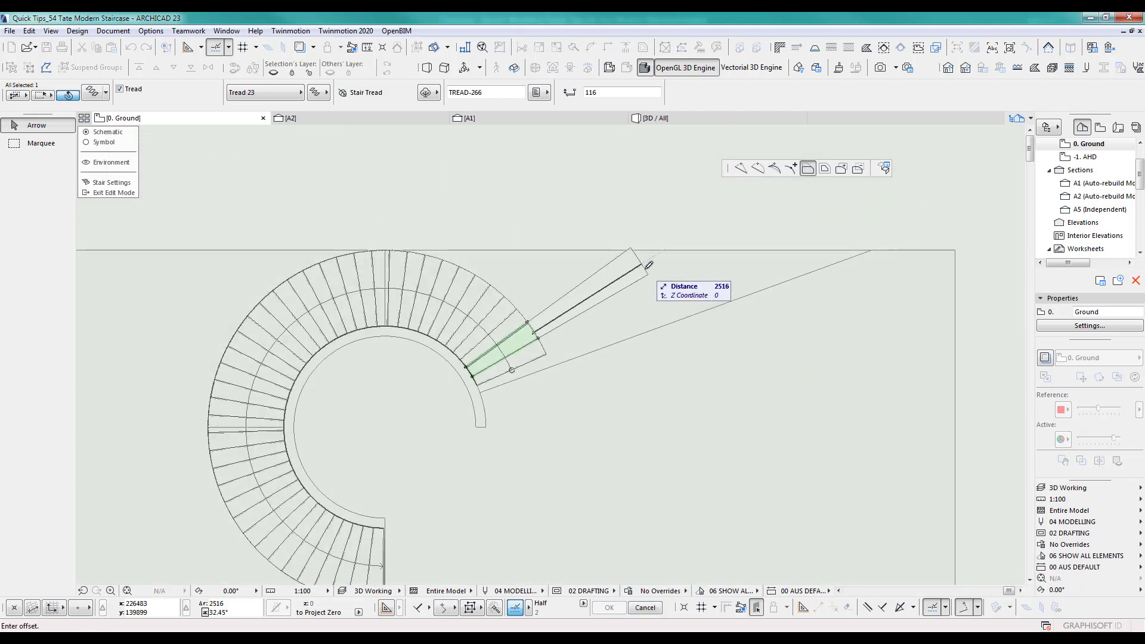
{"action": "scroll", "coordinate": [683, 249], "scroll_direction": "up", "scroll_amount": 4}
{"action": "scroll", "coordinate": [686, 250], "scroll_direction": "down", "scroll_amount": 2}
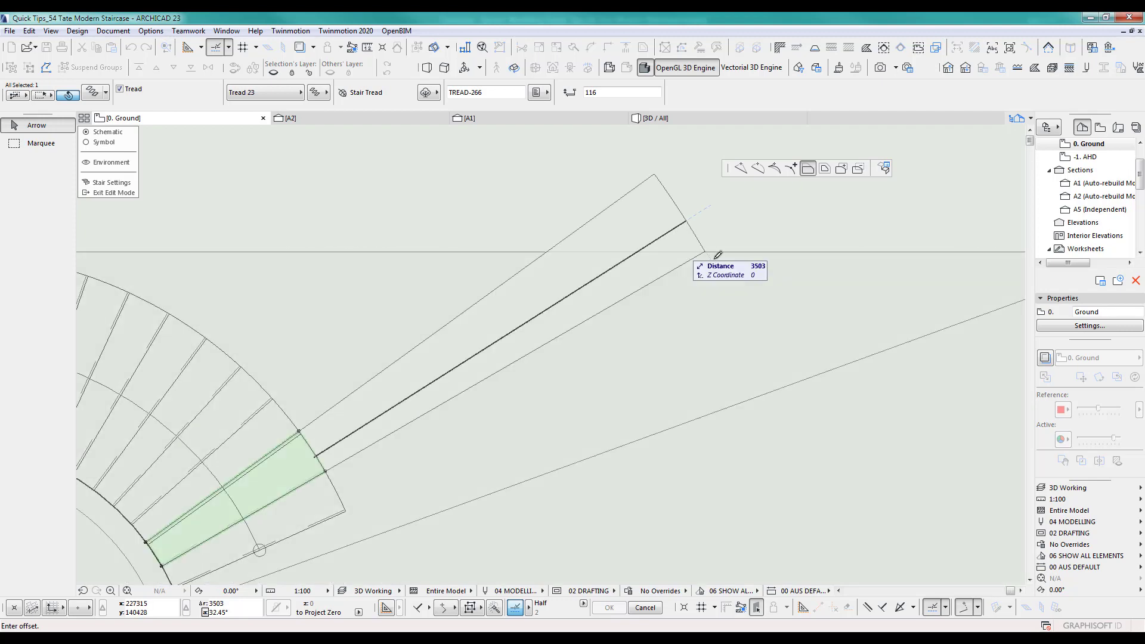
{"action": "left_click", "coordinate": [715, 257]}
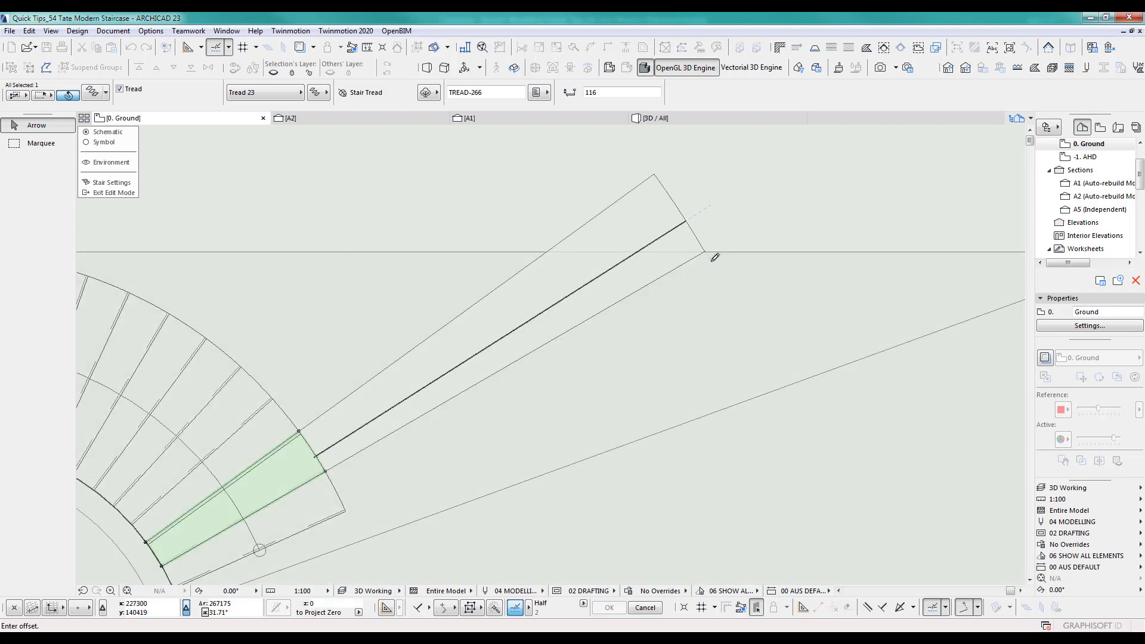
Move both outer corner nodes of the extended tread to where its sides cross the slab edge line.
{"action": "left_click", "coordinate": [654, 174]}
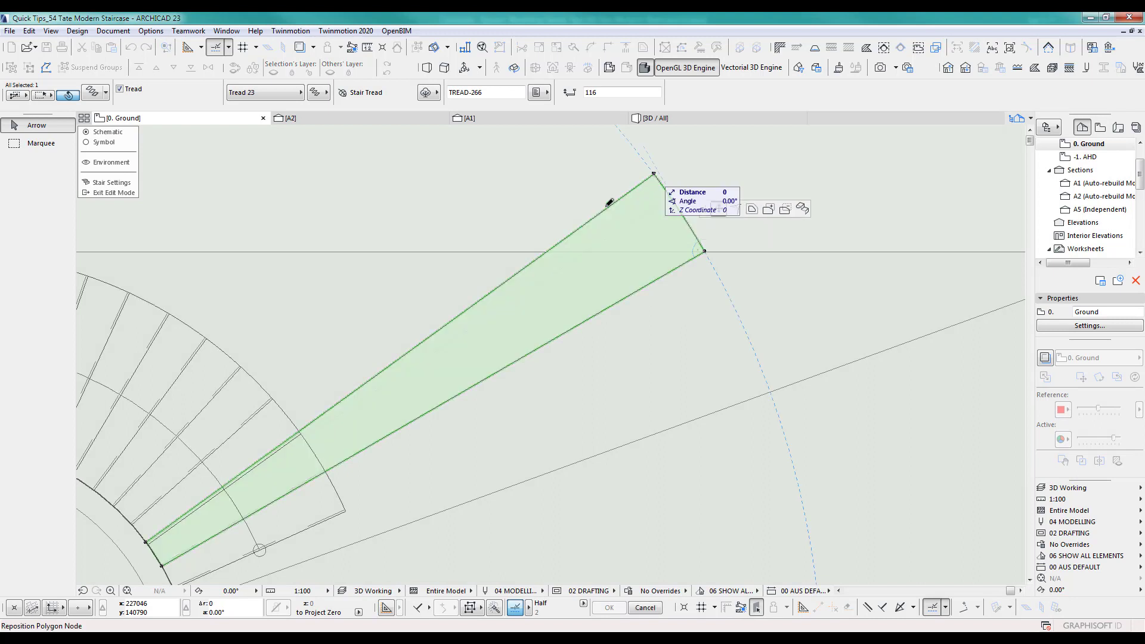
{"action": "left_click", "coordinate": [549, 250]}
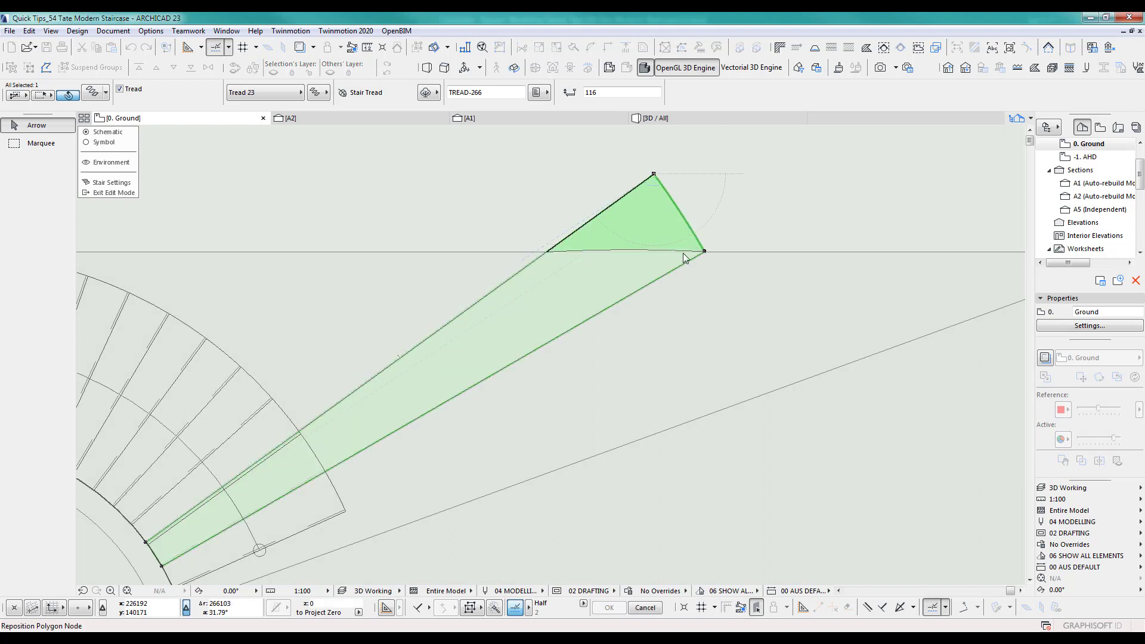
{"action": "scroll", "coordinate": [692, 251], "scroll_direction": "up", "scroll_amount": 4}
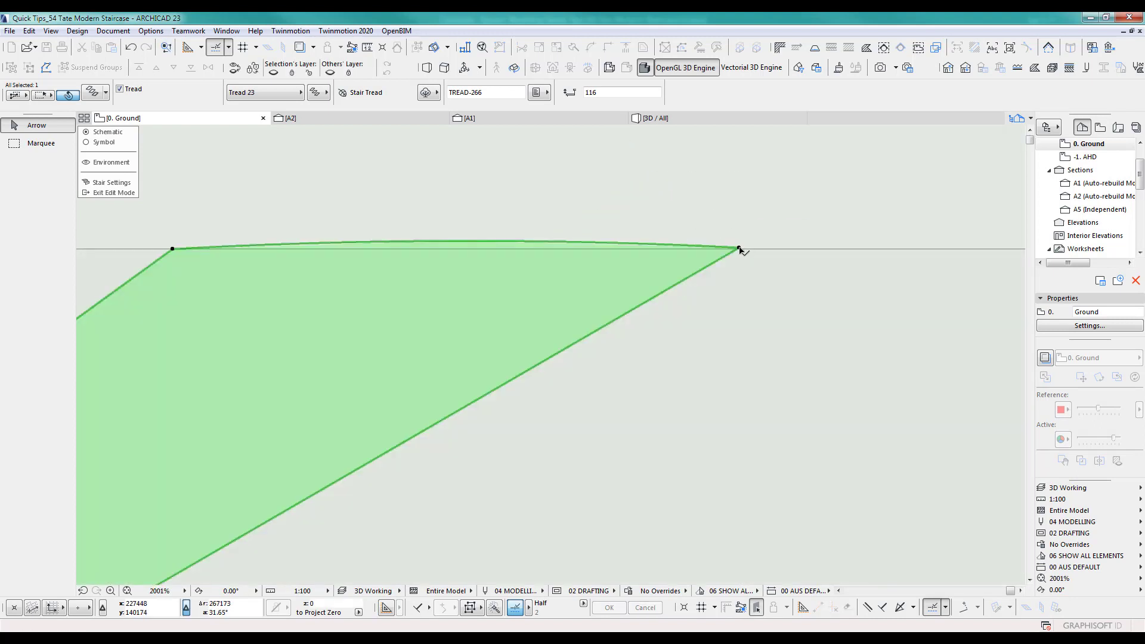
{"action": "left_click", "coordinate": [740, 249]}
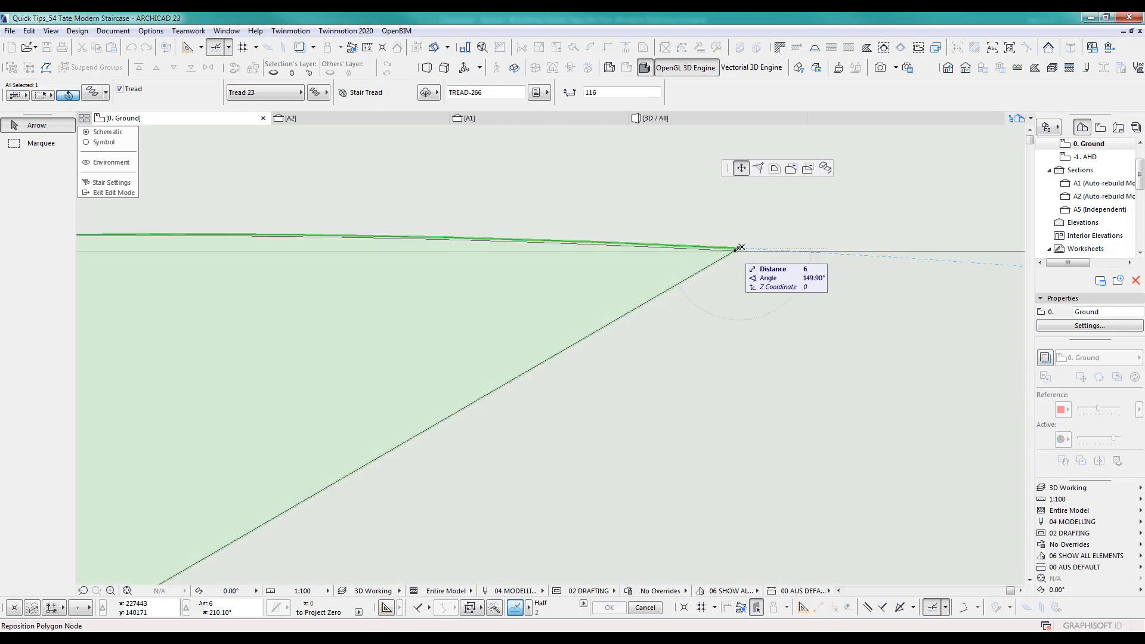
{"action": "left_click", "coordinate": [740, 249]}
Straighten the tread's curved outer edge to follow the slab edge line, and deselect the tread.
{"action": "left_click", "coordinate": [514, 241]}
{"action": "left_click", "coordinate": [600, 298]}
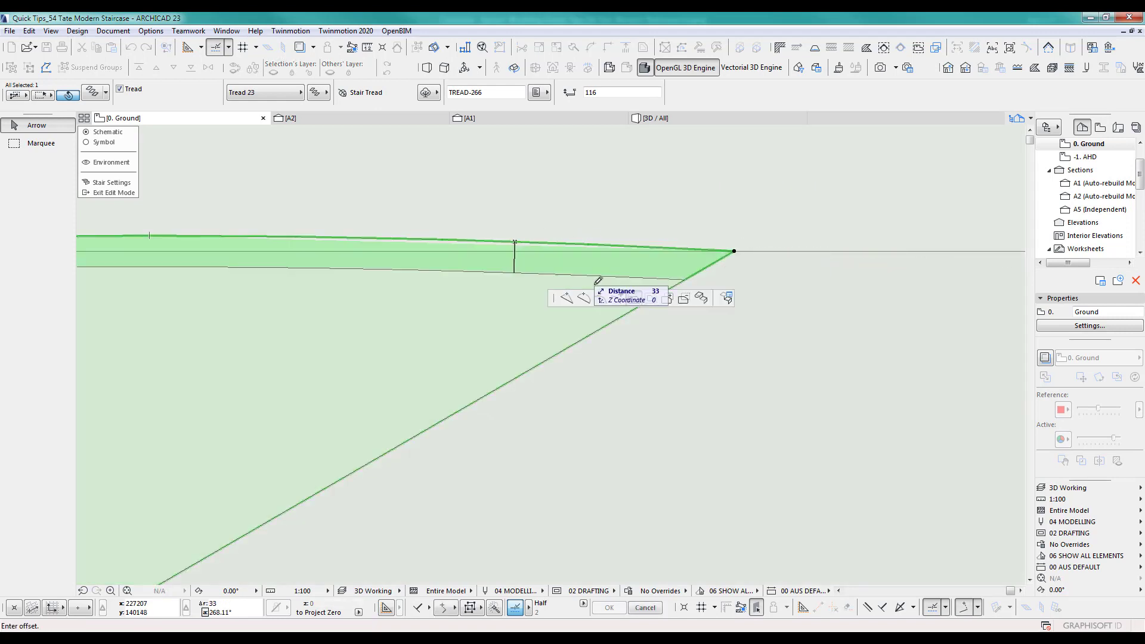
{"action": "left_click", "coordinate": [566, 299]}
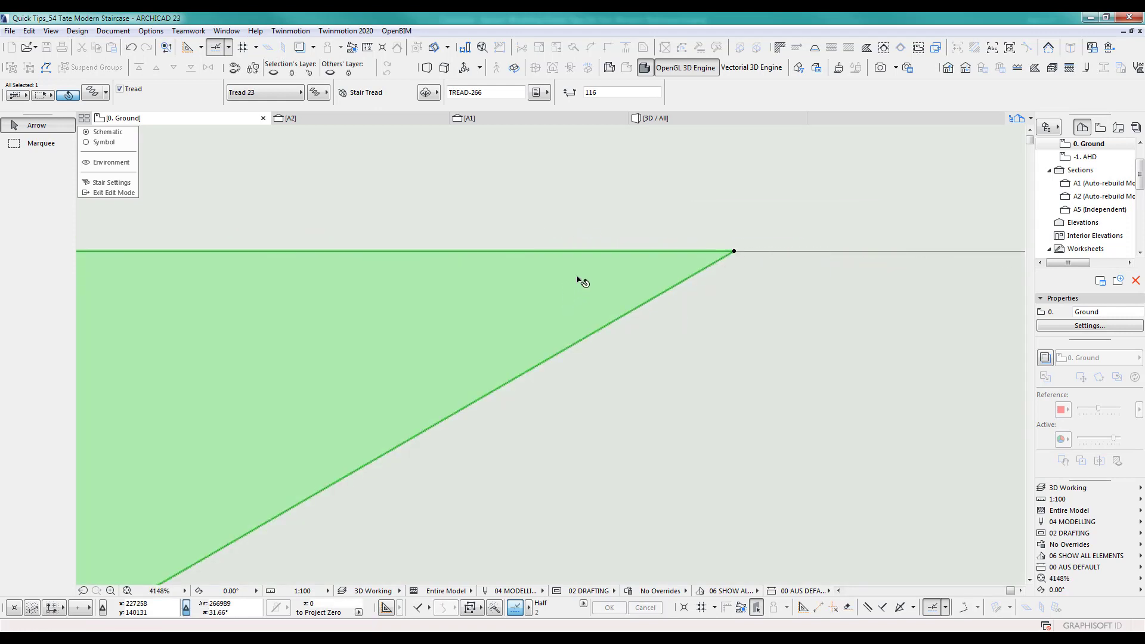
{"action": "scroll", "coordinate": [582, 281], "scroll_direction": "down", "scroll_amount": 10}
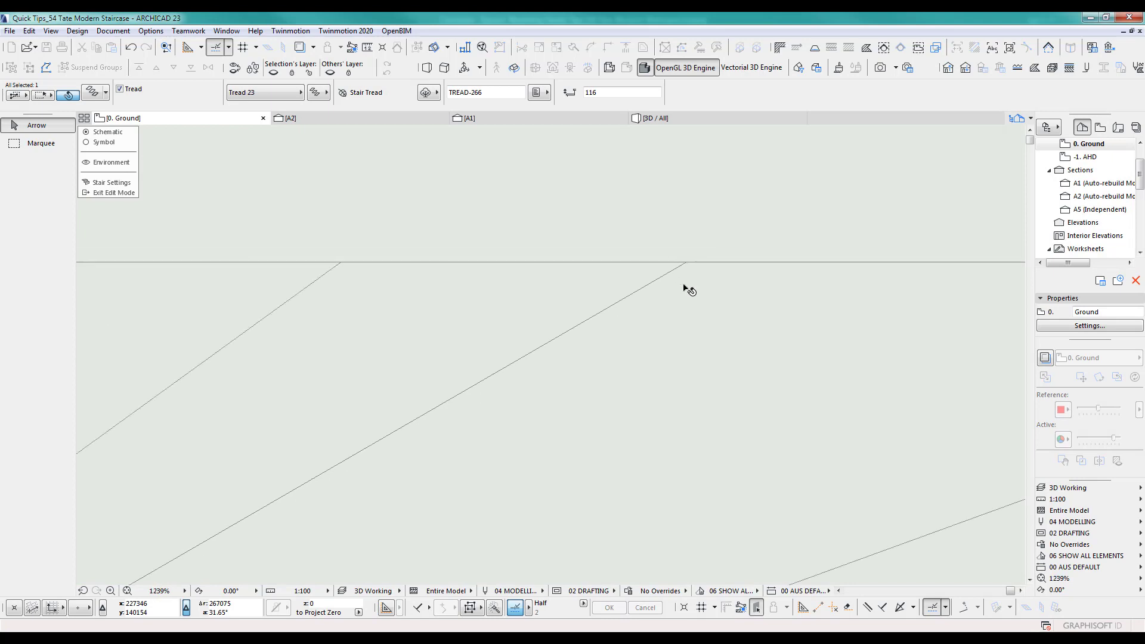
{"action": "left_click", "coordinate": [583, 225]}
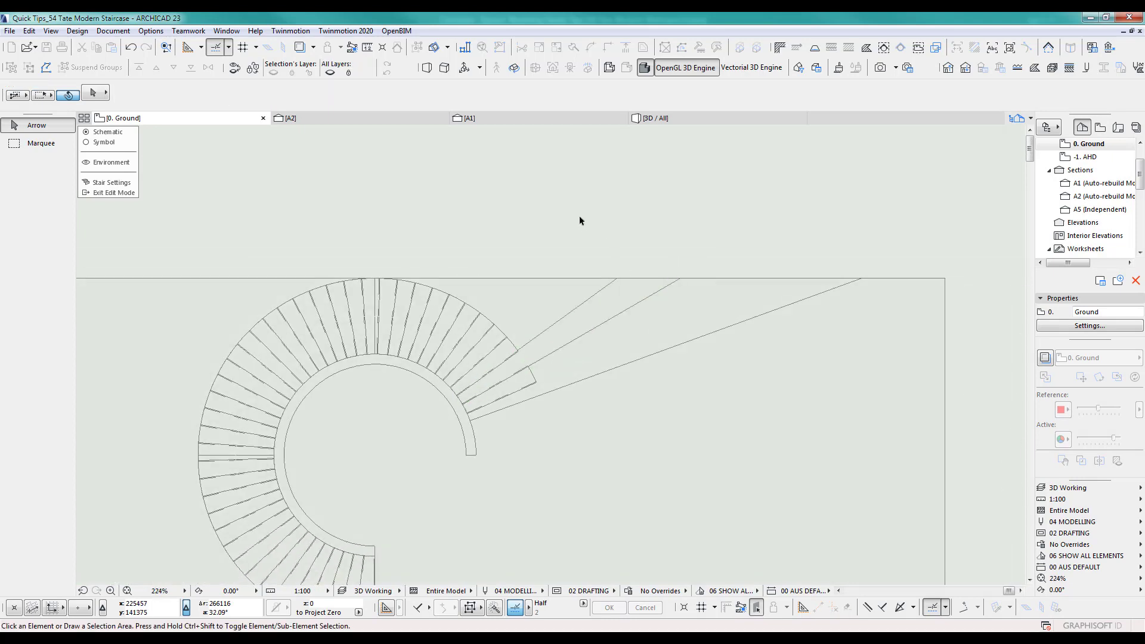
Inspect the extended second tread up close in 3D and select the short riser beneath it.
{"action": "key", "text": "F3"}
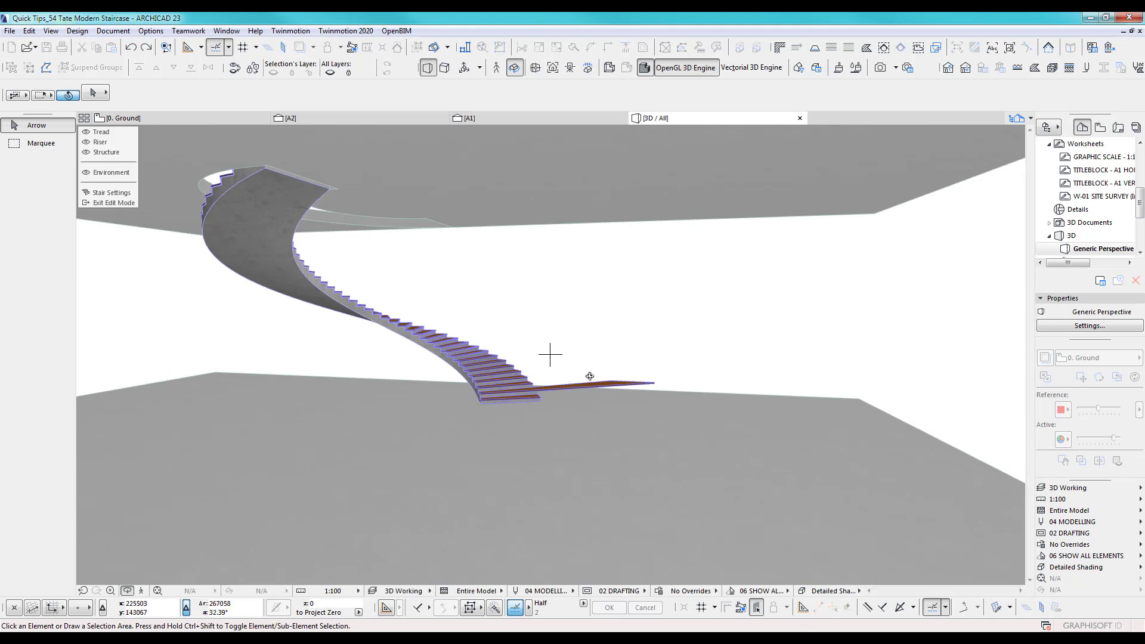
{"action": "middle_click_drag", "start_coordinate": [590, 377], "coordinate": [379, 401]}
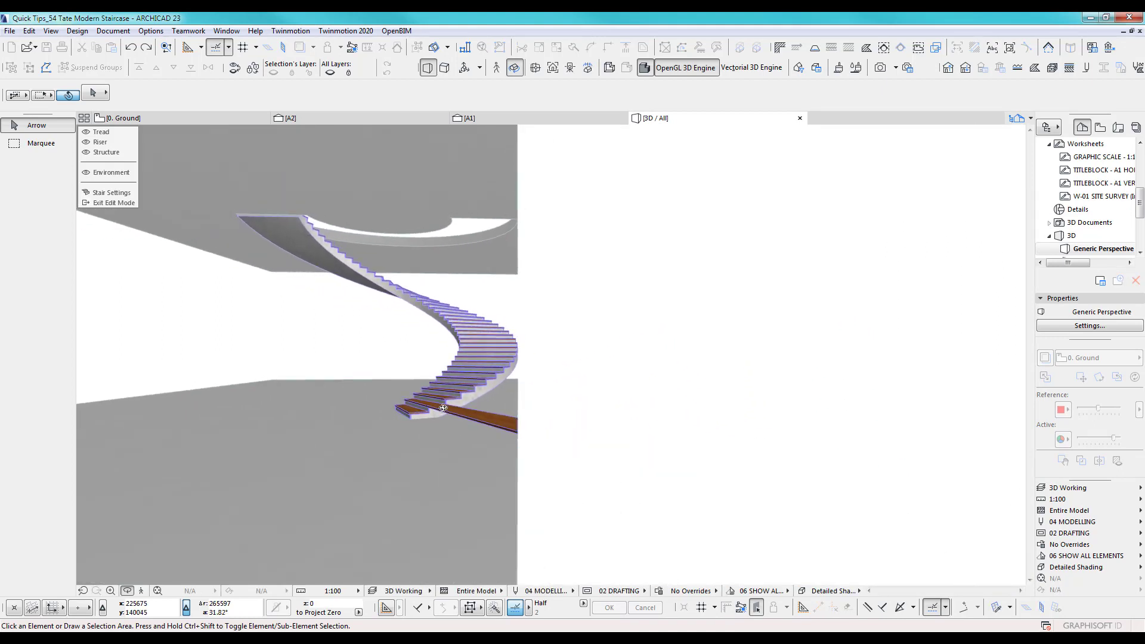
{"action": "scroll", "coordinate": [446, 377], "scroll_direction": "up", "scroll_amount": 5}
{"action": "scroll", "coordinate": [445, 377], "scroll_direction": "up", "scroll_amount": 6}
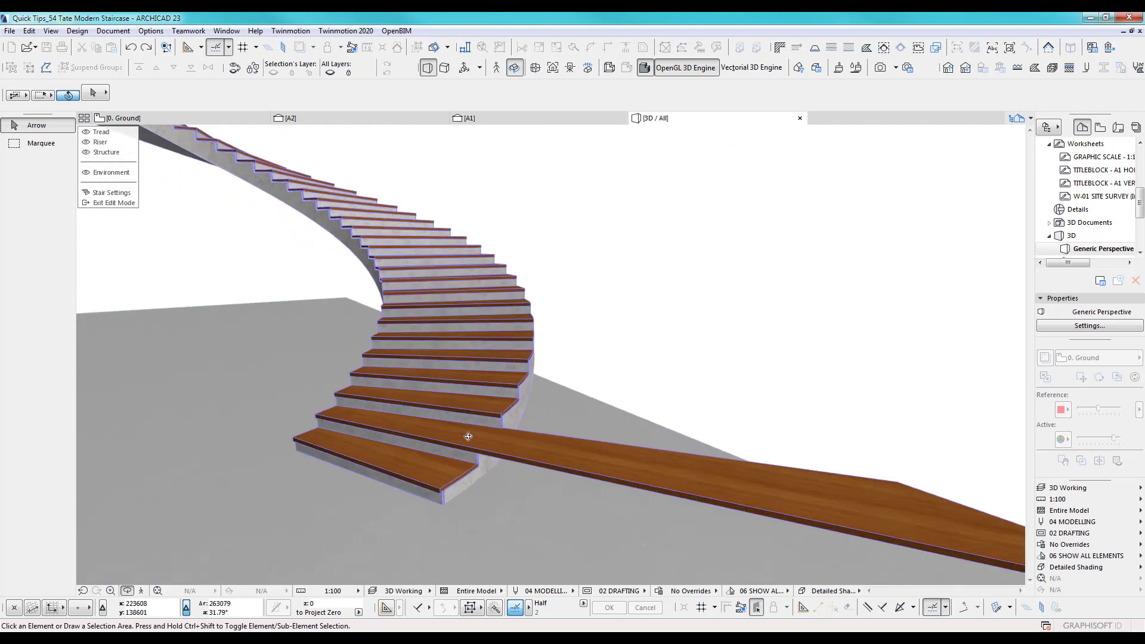
{"action": "middle_click_drag", "start_coordinate": [407, 366], "coordinate": [503, 422], "text": "shift"}
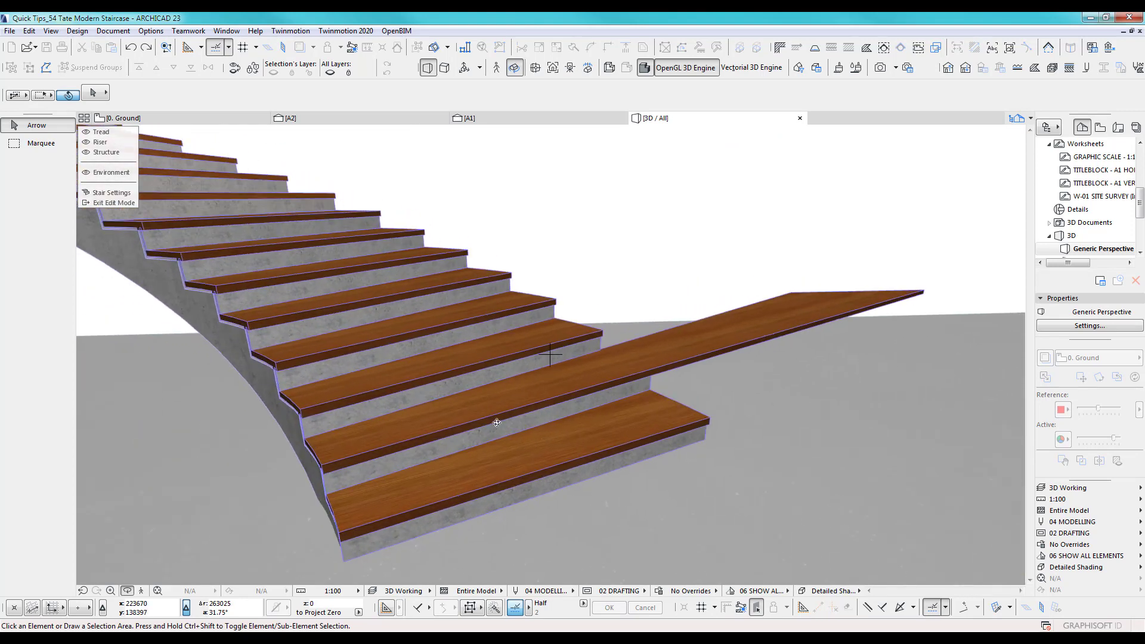
{"action": "middle_click_drag", "start_coordinate": [599, 393], "coordinate": [332, 378], "text": "shift"}
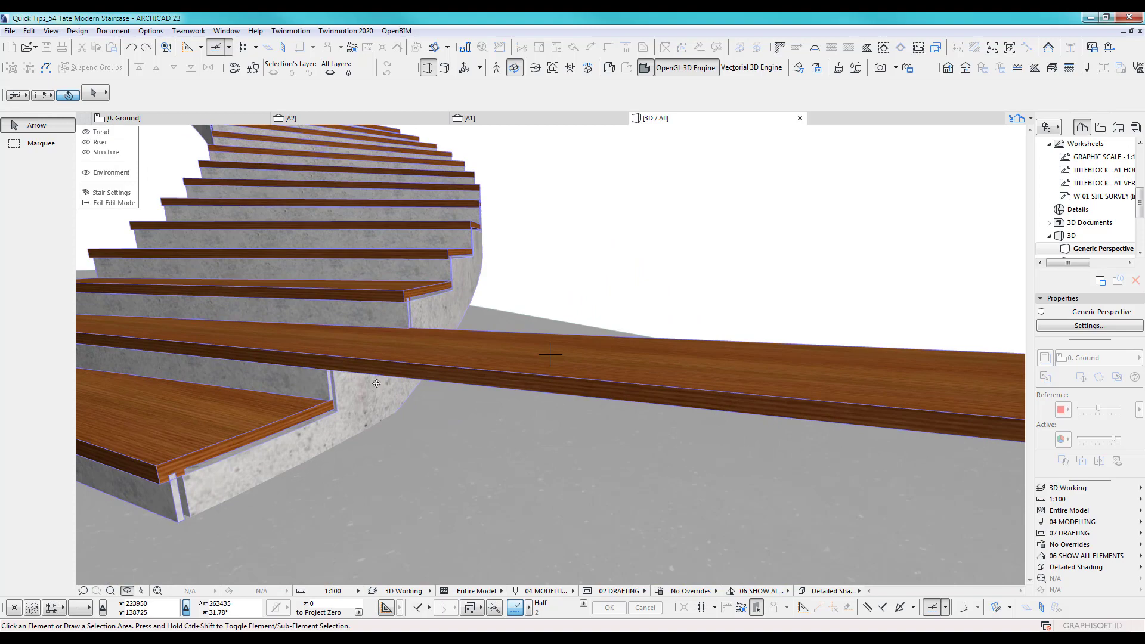
{"action": "left_click", "coordinate": [331, 386]}
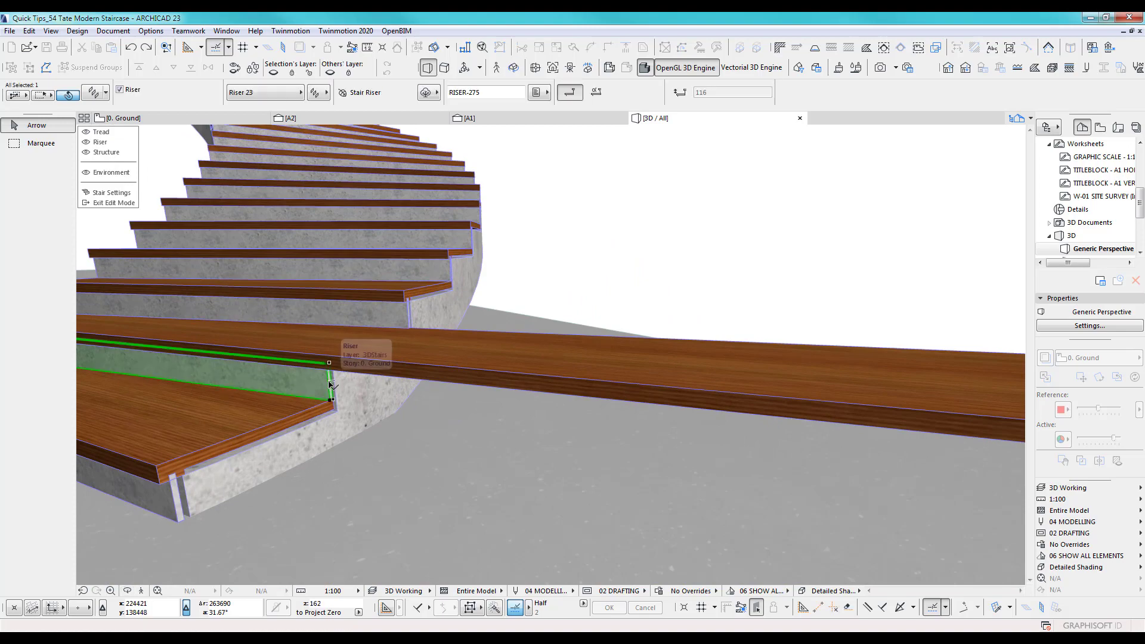
In the ground floor plan, stretch the outer end of the extended tread's riser about 3450 mm to the slab edge line.
{"action": "key", "text": "F2"}
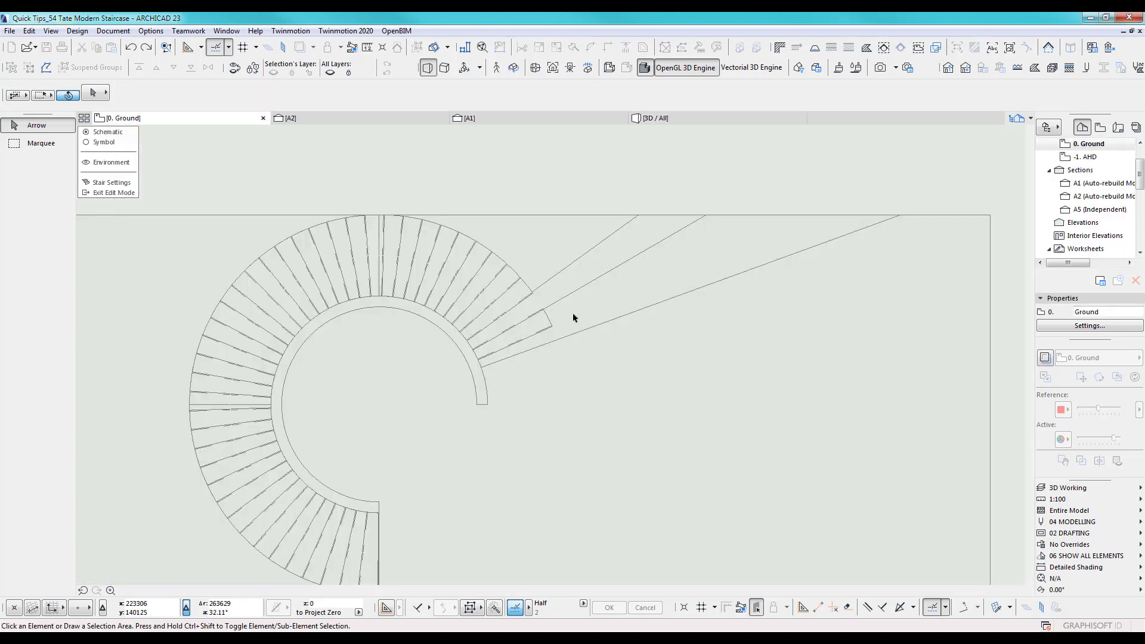
{"action": "scroll", "coordinate": [541, 320], "scroll_direction": "up", "scroll_amount": 6}
{"action": "scroll", "coordinate": [508, 310], "scroll_direction": "up", "scroll_amount": 1}
{"action": "middle_click_drag", "start_coordinate": [508, 310], "coordinate": [588, 452]}
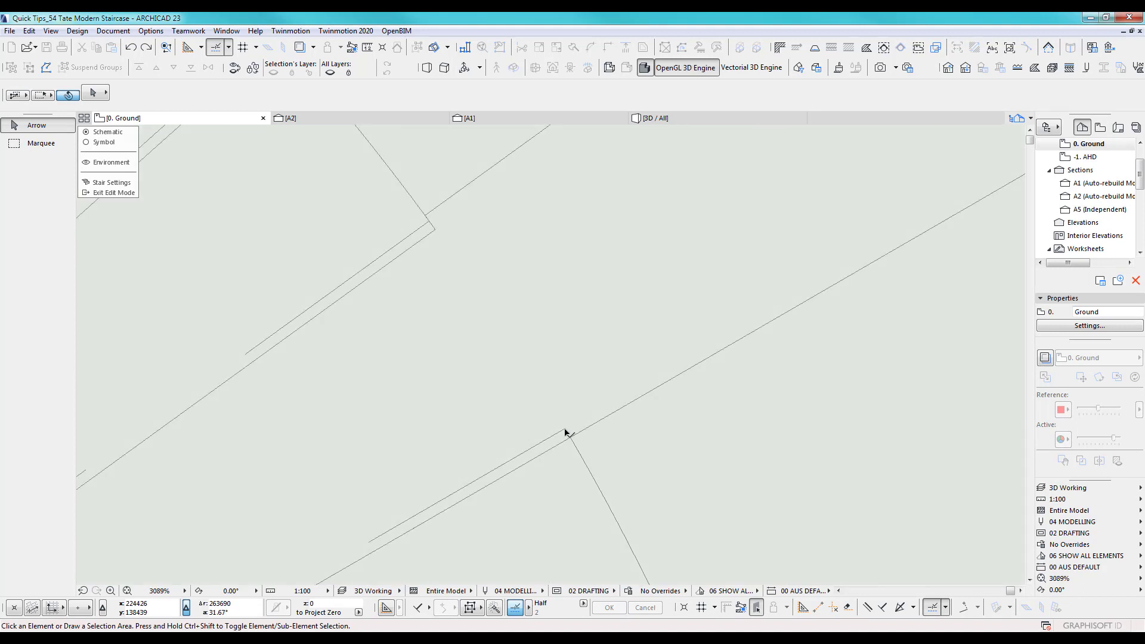
{"action": "left_click", "coordinate": [565, 430]}
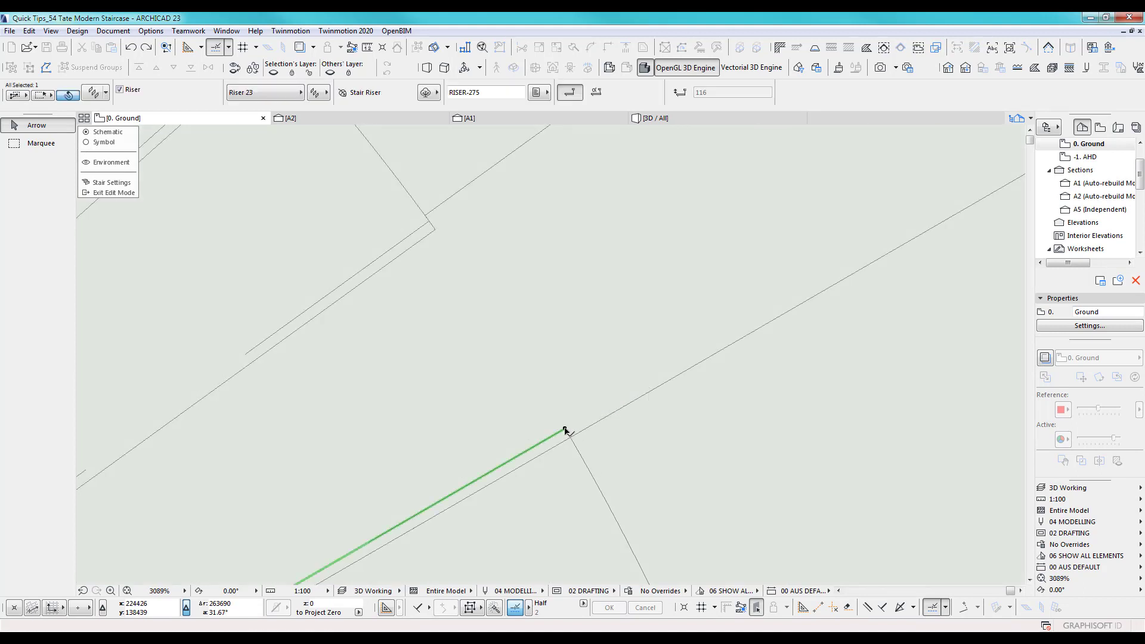
{"action": "left_click", "coordinate": [565, 429]}
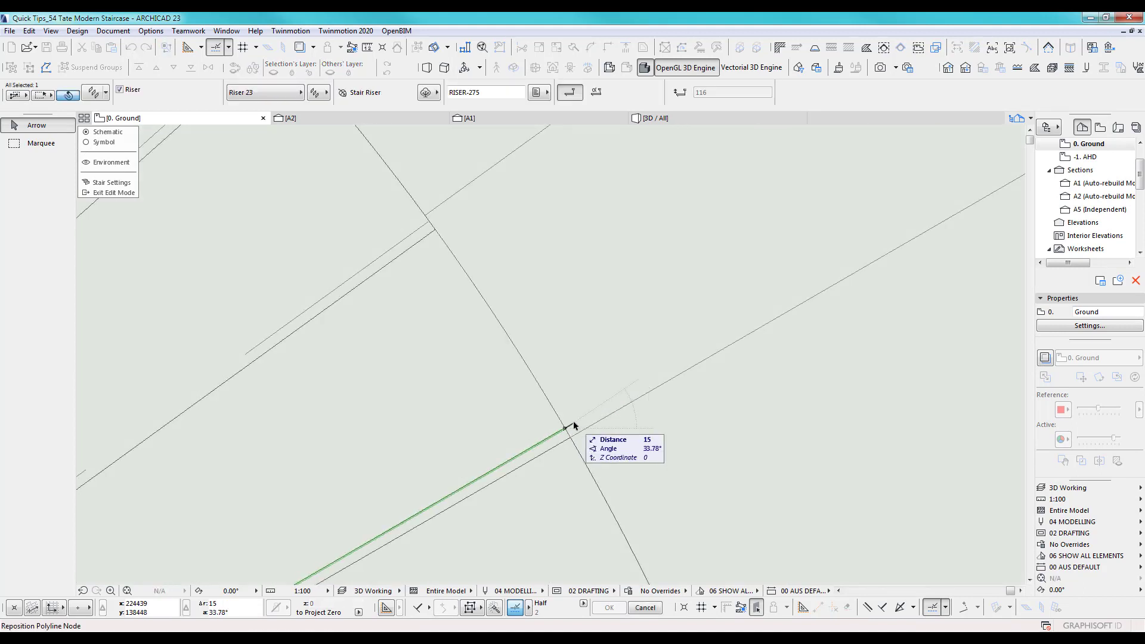
{"action": "left_click", "coordinate": [643, 358]}
{"action": "middle_click_drag", "start_coordinate": [643, 358], "coordinate": [647, 255]}
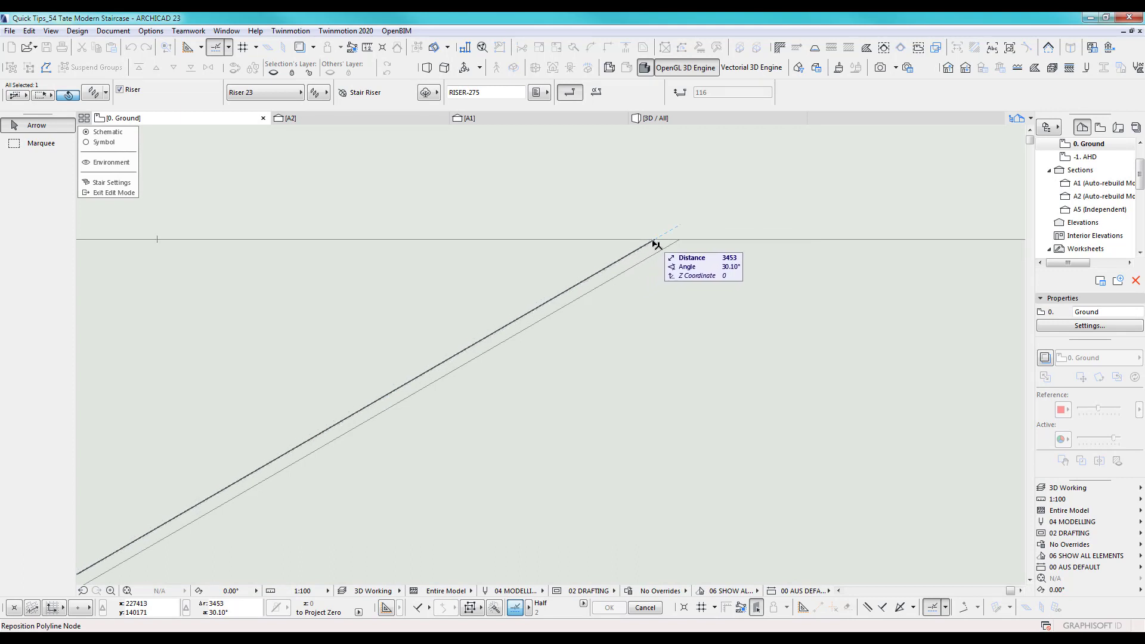
{"action": "left_click", "coordinate": [655, 243]}
{"action": "left_click", "coordinate": [710, 218]}
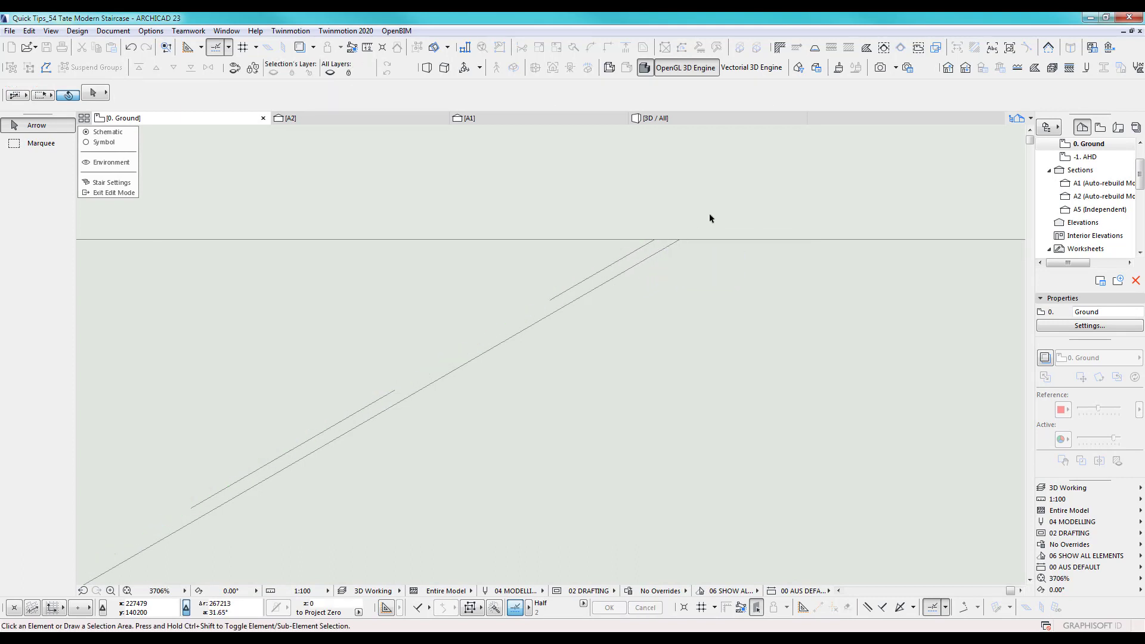
Check the lengthened riser beneath the extended tread in 3D and return to the ground floor plan.
{"action": "key", "text": "F3"}
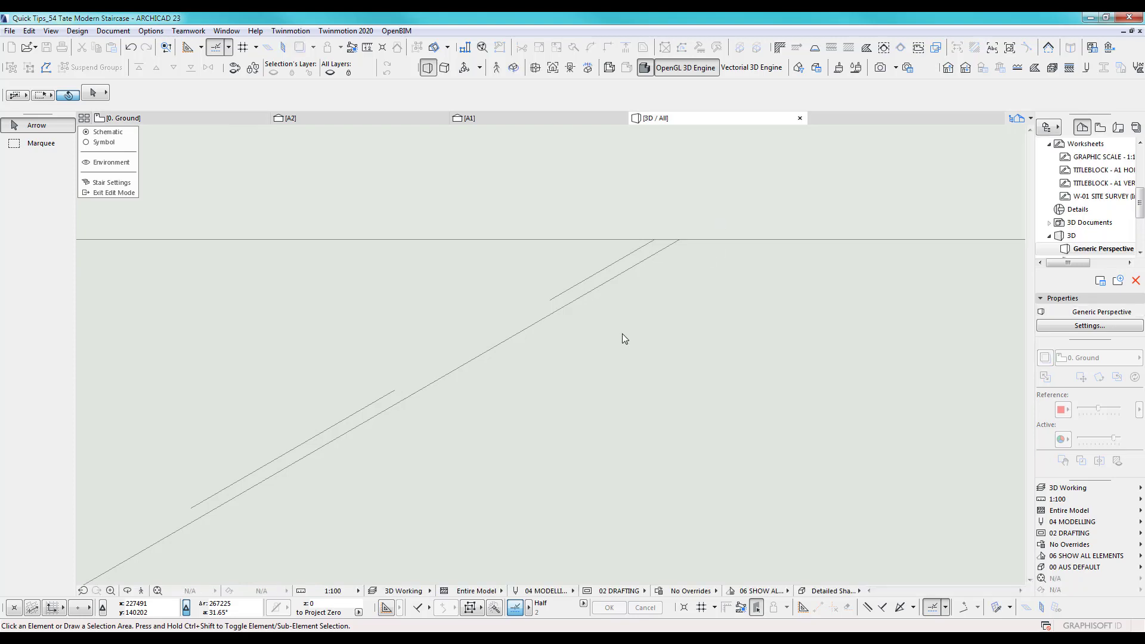
{"action": "left_click", "coordinate": [627, 367]}
{"action": "scroll", "coordinate": [630, 378], "scroll_direction": "down", "scroll_amount": 6}
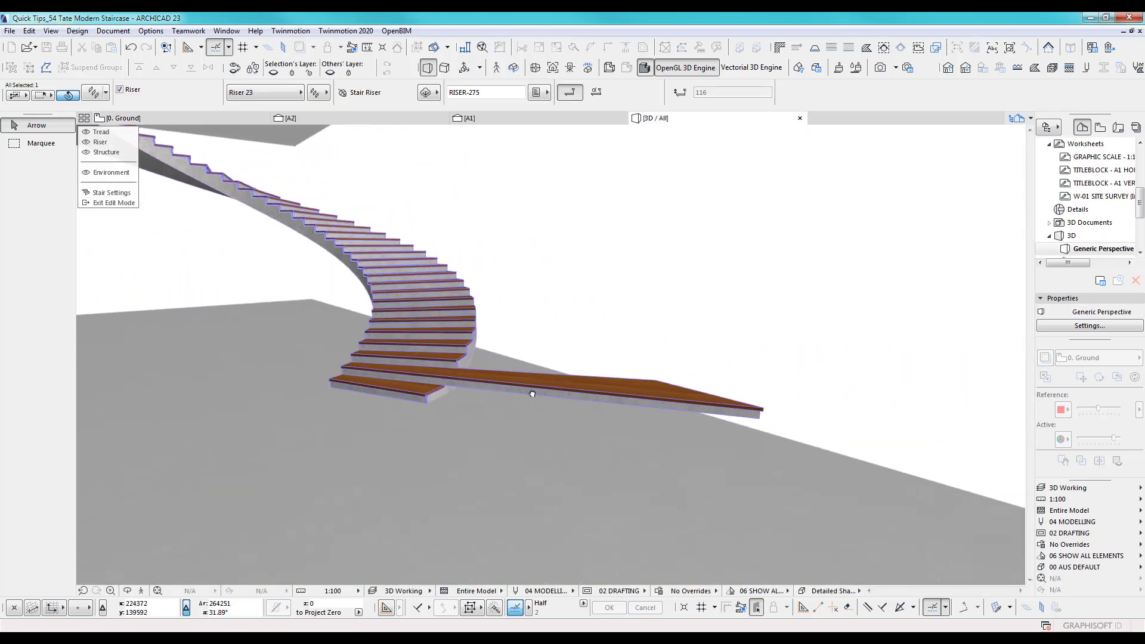
{"action": "key", "text": "o"}
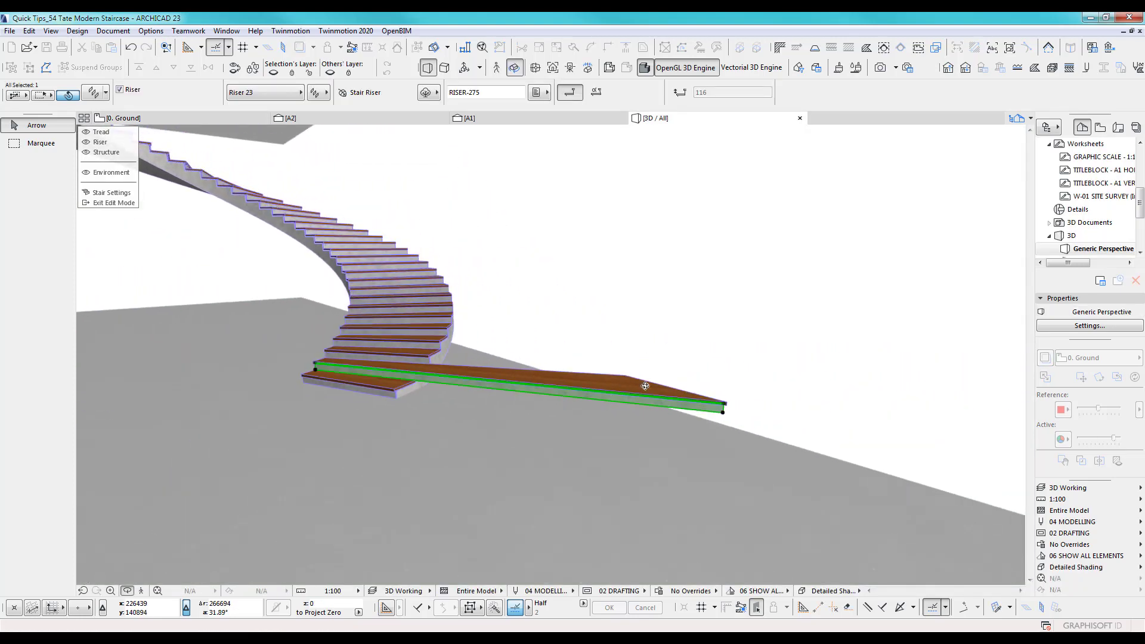
{"action": "mouse_move", "coordinate": [646, 405]}
{"action": "left_mouse_down"}
{"action": "mouse_move", "coordinate": [362, 356]}
{"action": "mouse_move", "coordinate": [800, 378]}
{"action": "mouse_move", "coordinate": [568, 443]}
{"action": "mouse_move", "coordinate": [648, 390]}
{"action": "left_mouse_up"}
{"action": "key", "text": "F2"}
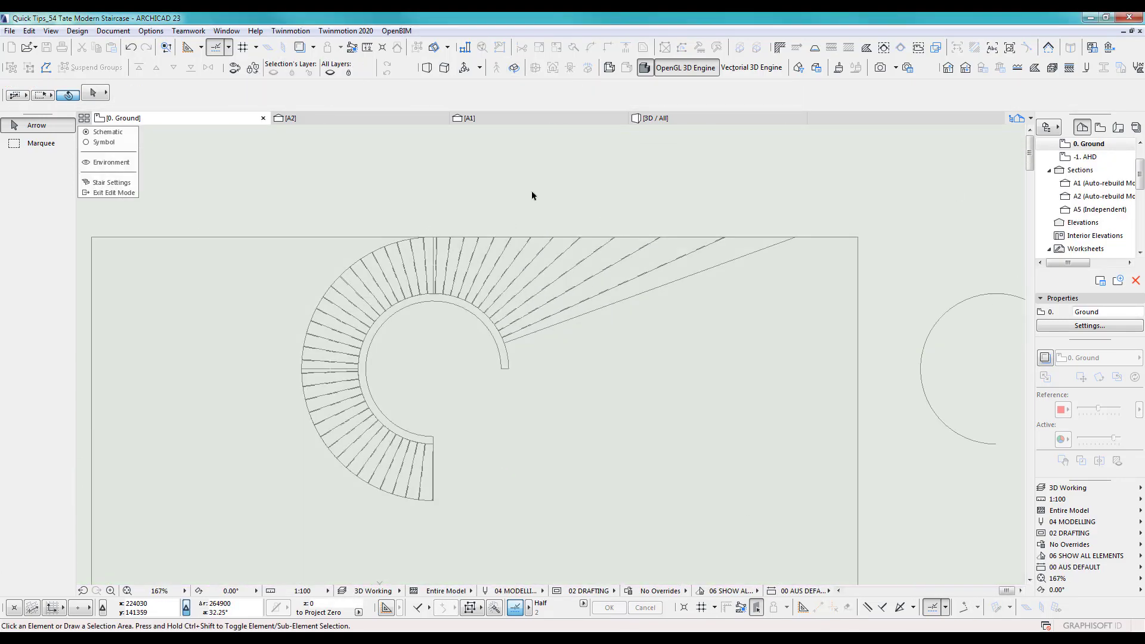
Review the extended lower treads and risers in 3D and exit stair edit mode.
{"action": "key", "text": "F3"}
{"action": "scroll", "coordinate": [574, 391], "scroll_direction": "up", "scroll_amount": 5}
{"action": "scroll", "coordinate": [574, 392], "scroll_direction": "down", "scroll_amount": 5}
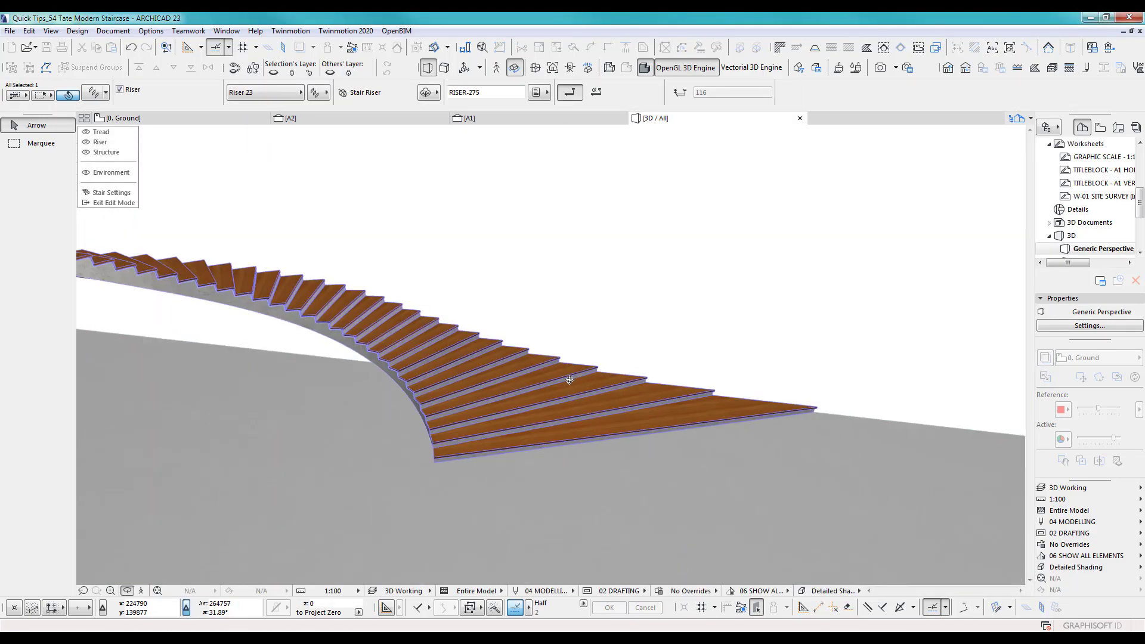
{"action": "left_click_drag", "start_coordinate": [561, 391], "coordinate": [537, 459]}
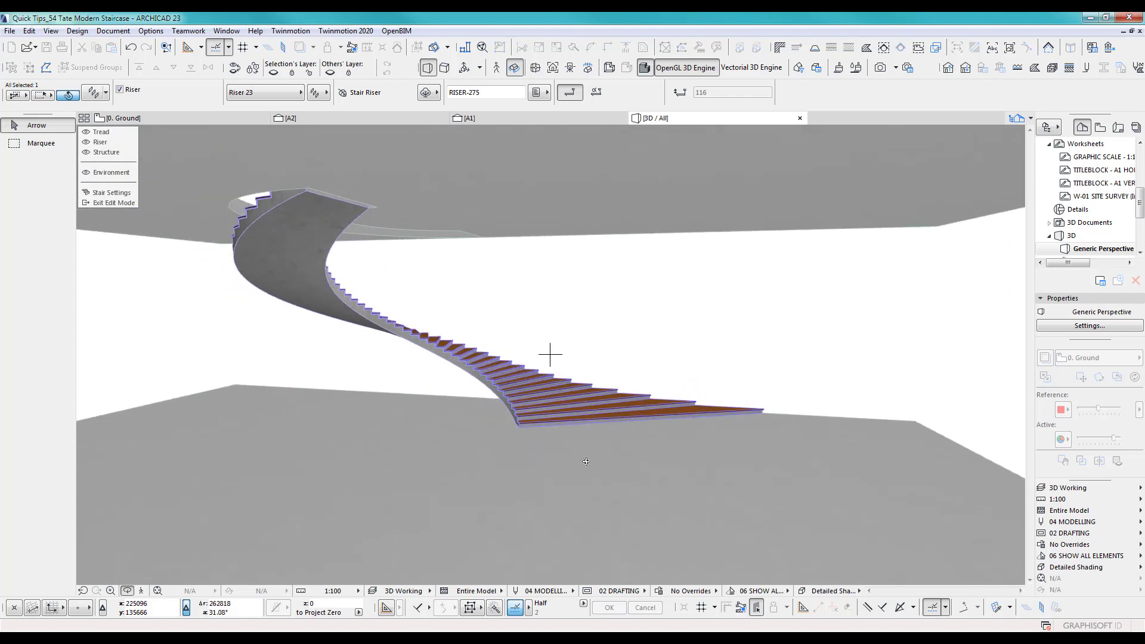
{"action": "left_click", "coordinate": [112, 201]}
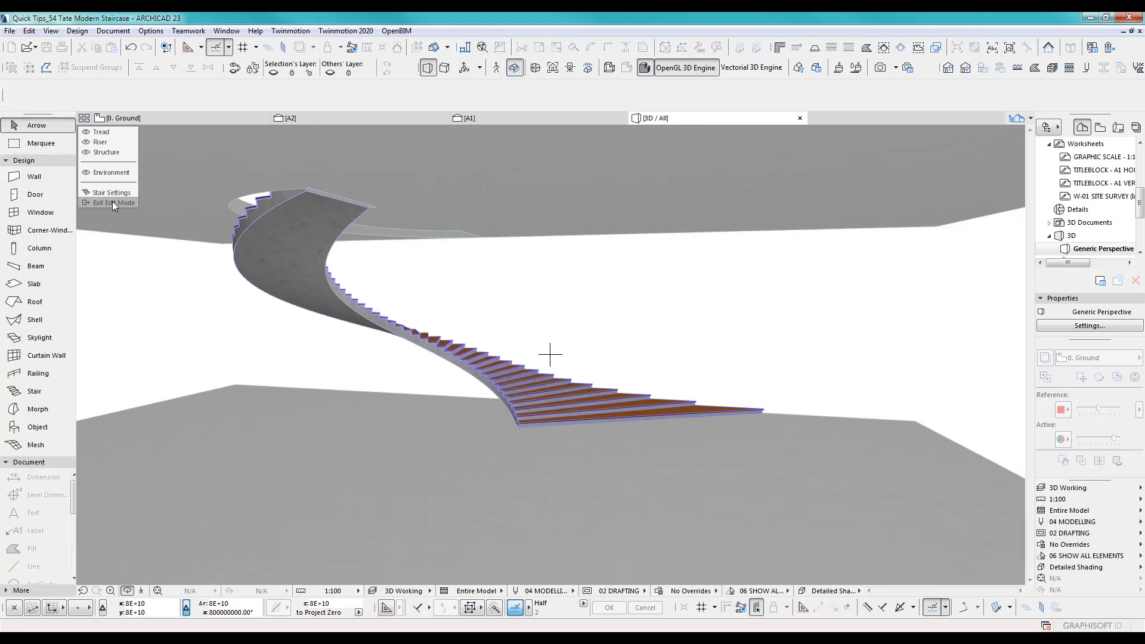
Return to the ground floor plan, deselect the stair and set up the Wall tool at 1100 mm high and 200 mm thick.
{"action": "key", "text": "F2"}
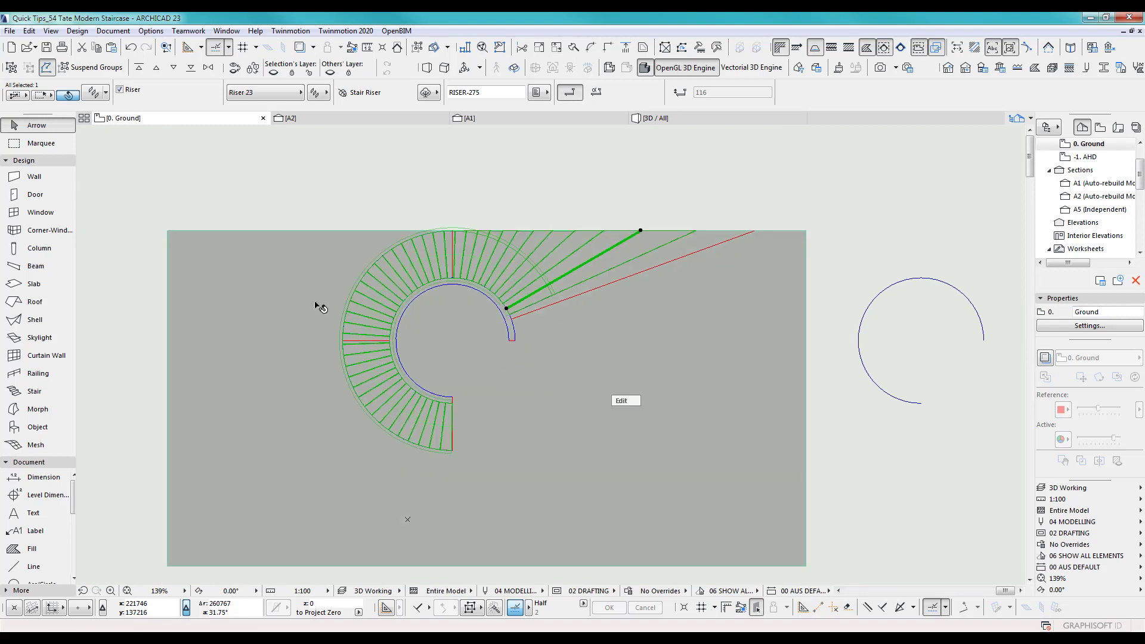
{"action": "left_click", "coordinate": [303, 159]}
{"action": "double_click", "coordinate": [34, 176]}
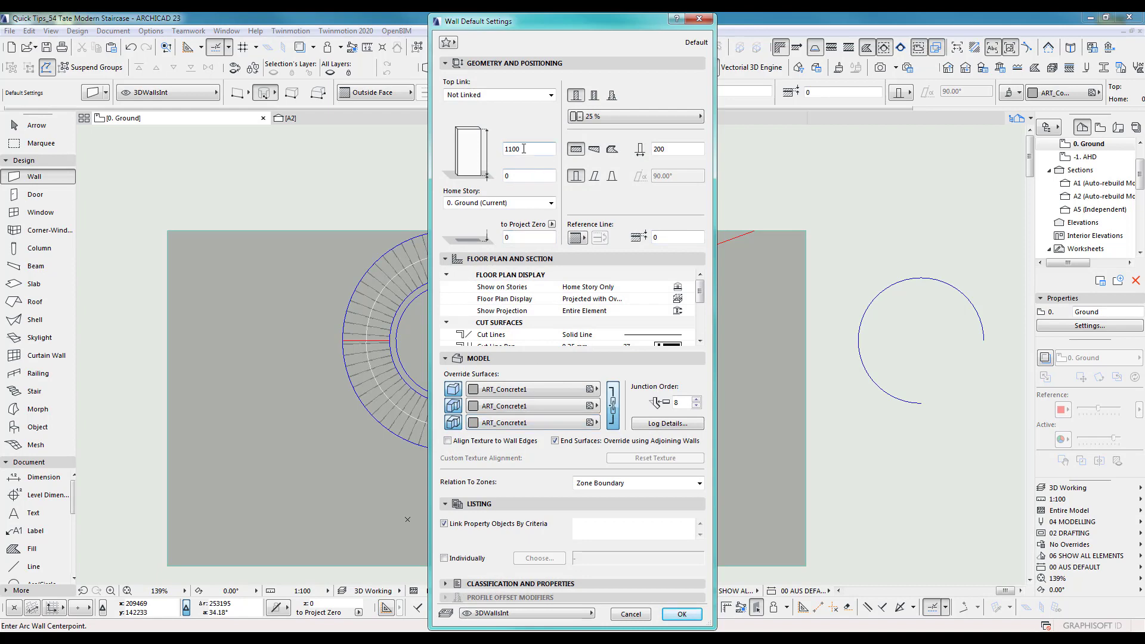
{"action": "left_click", "coordinate": [680, 614]}
{"action": "scroll", "coordinate": [559, 367], "scroll_direction": "up", "scroll_amount": 5}
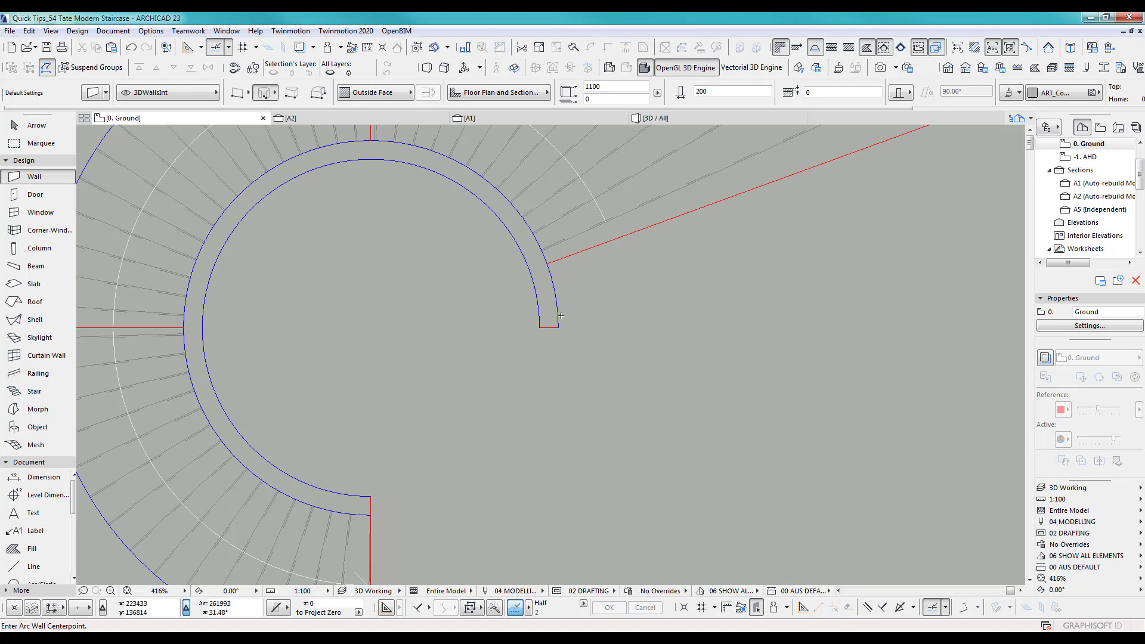
Draw a centrepoint arc wall with a 2000 mm radius along the stair's inner edge, from its lower end round to its upper end.
{"action": "left_click", "coordinate": [263, 94]}
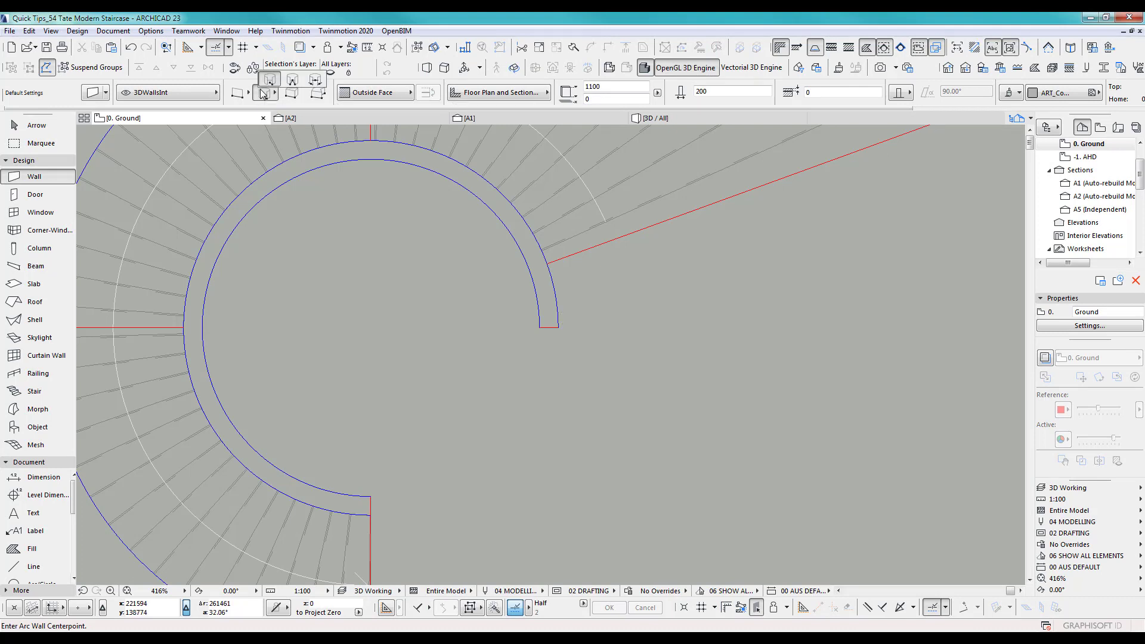
{"action": "left_click", "coordinate": [269, 81]}
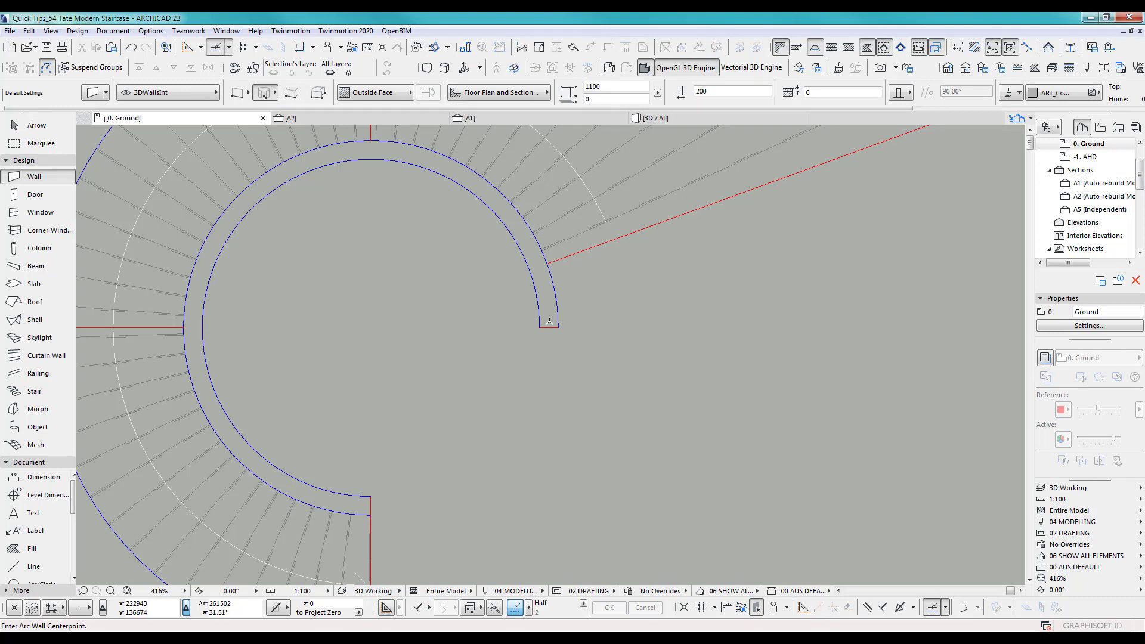
{"action": "left_click", "coordinate": [370, 328]}
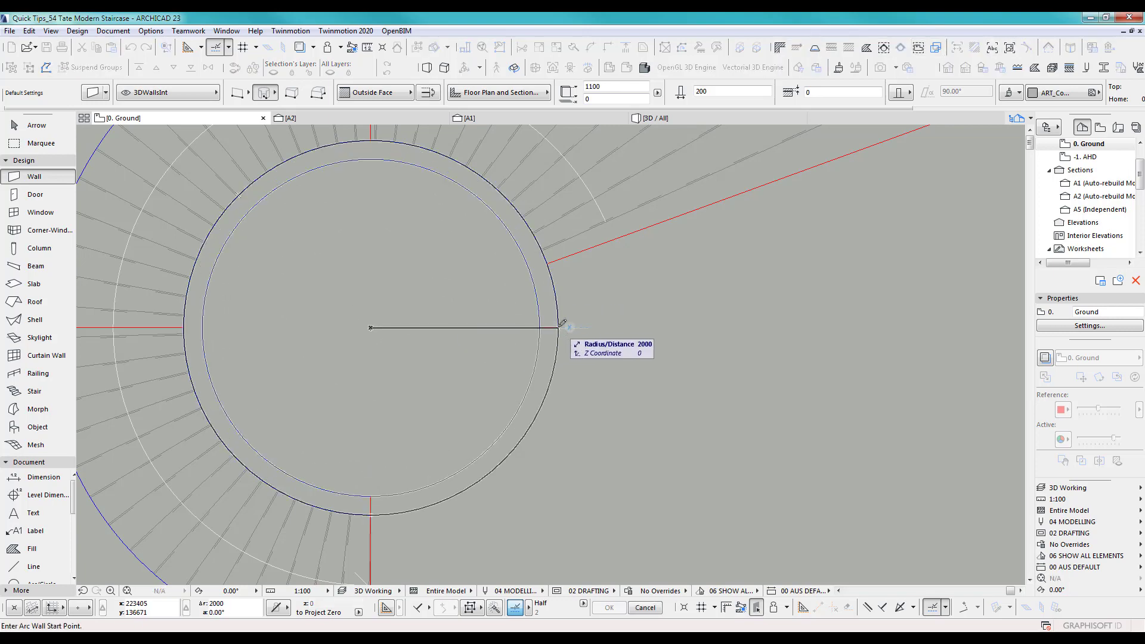
{"action": "left_click", "coordinate": [558, 327]}
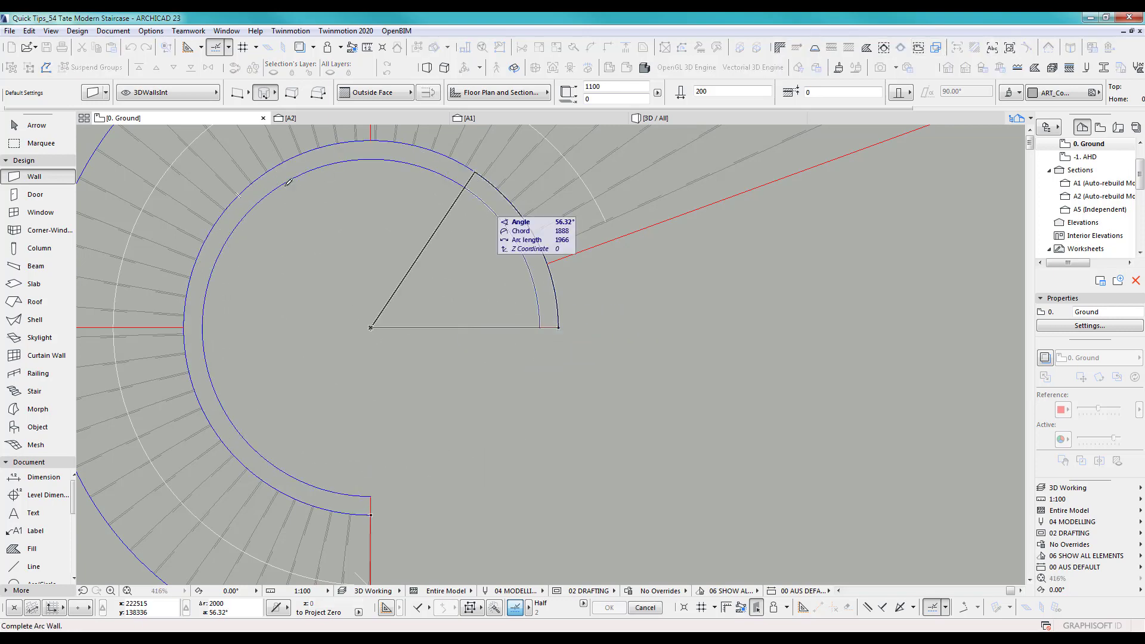
{"action": "left_click", "coordinate": [371, 513]}
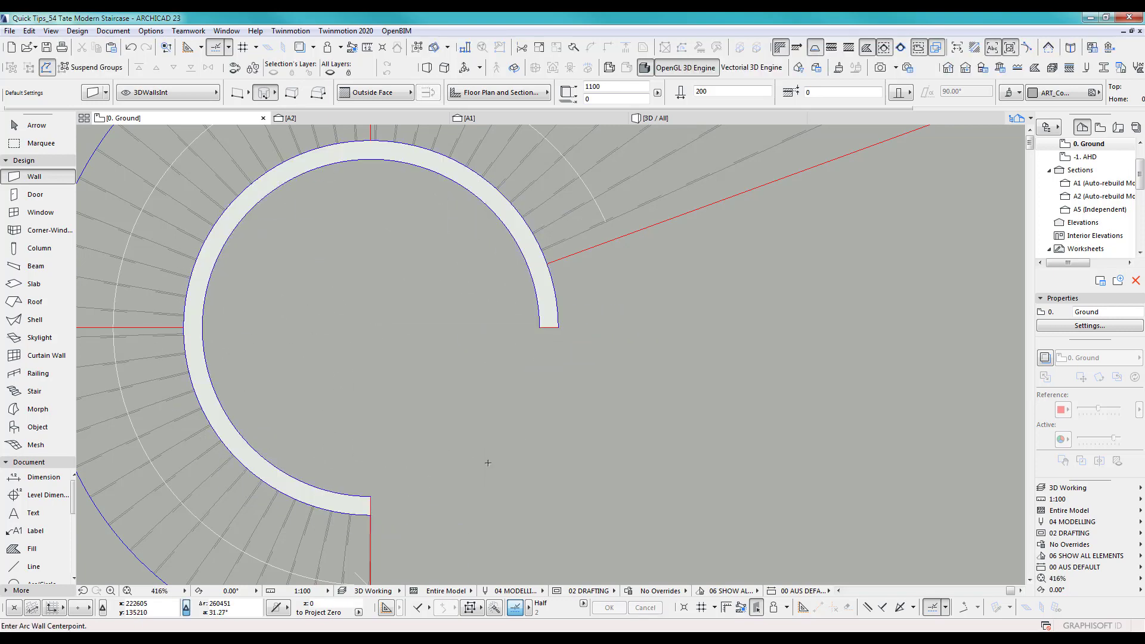
Check the new curved wall in 3D and compare it with the reference photo on the ground floor plan.
{"action": "key", "text": "F3"}
{"action": "scroll", "coordinate": [474, 369], "scroll_direction": "up", "scroll_amount": 3}
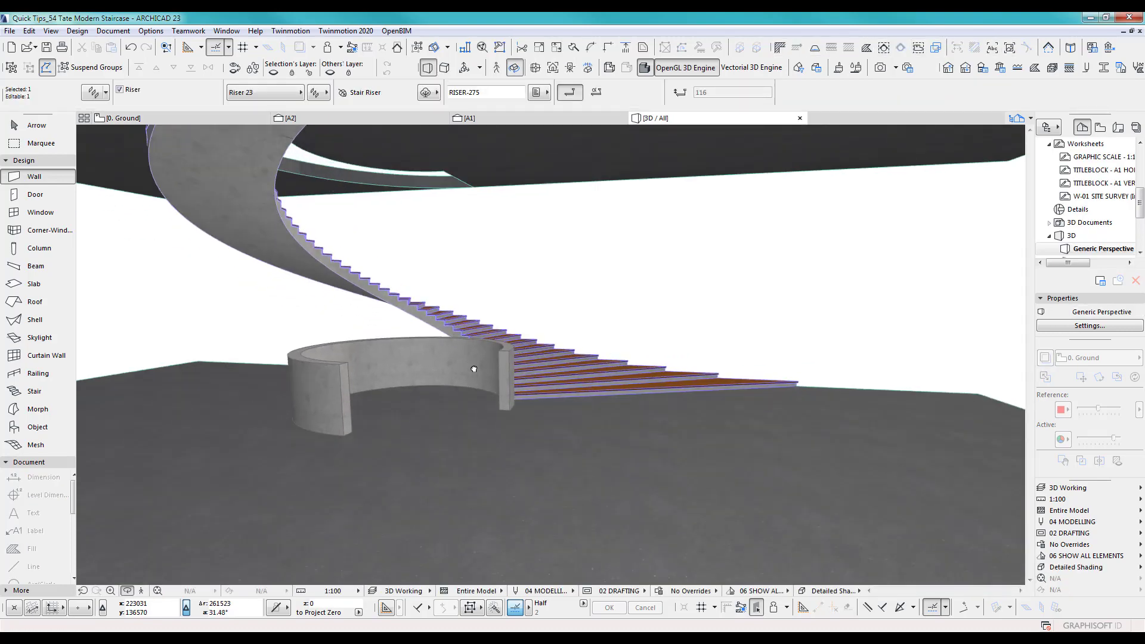
{"action": "scroll", "coordinate": [474, 369], "scroll_direction": "down", "scroll_amount": 2}
{"action": "middle_click_drag", "start_coordinate": [468, 362], "coordinate": [525, 357], "text": "shift"}
{"action": "key", "text": "F2"}
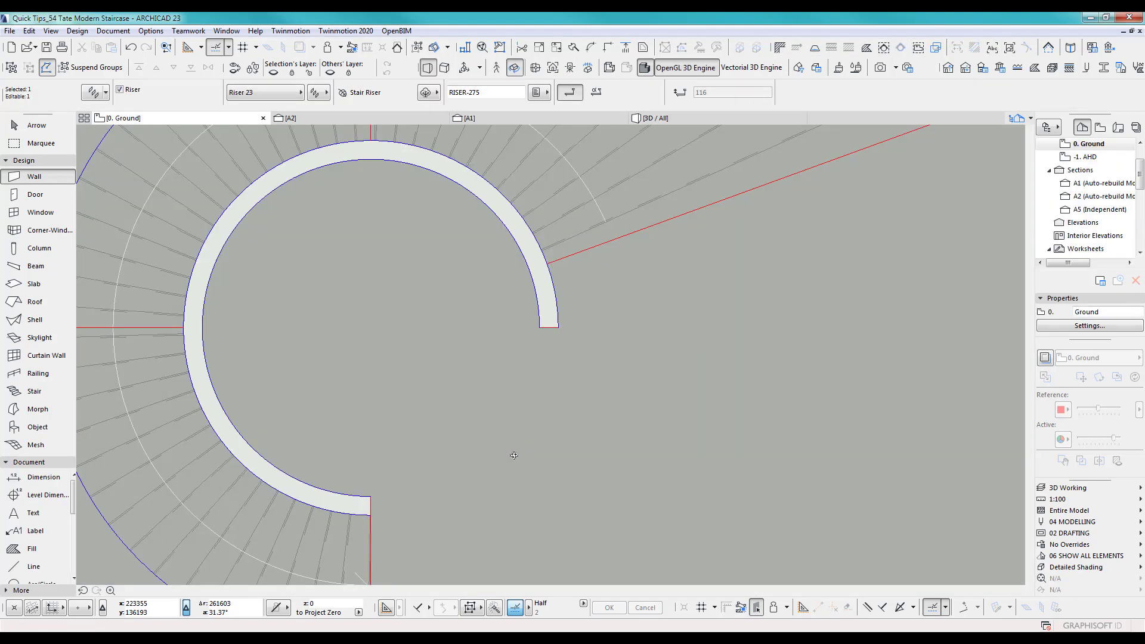
{"action": "key", "text": "Escape"}
{"action": "scroll", "coordinate": [514, 455], "scroll_direction": "down", "scroll_amount": 5}
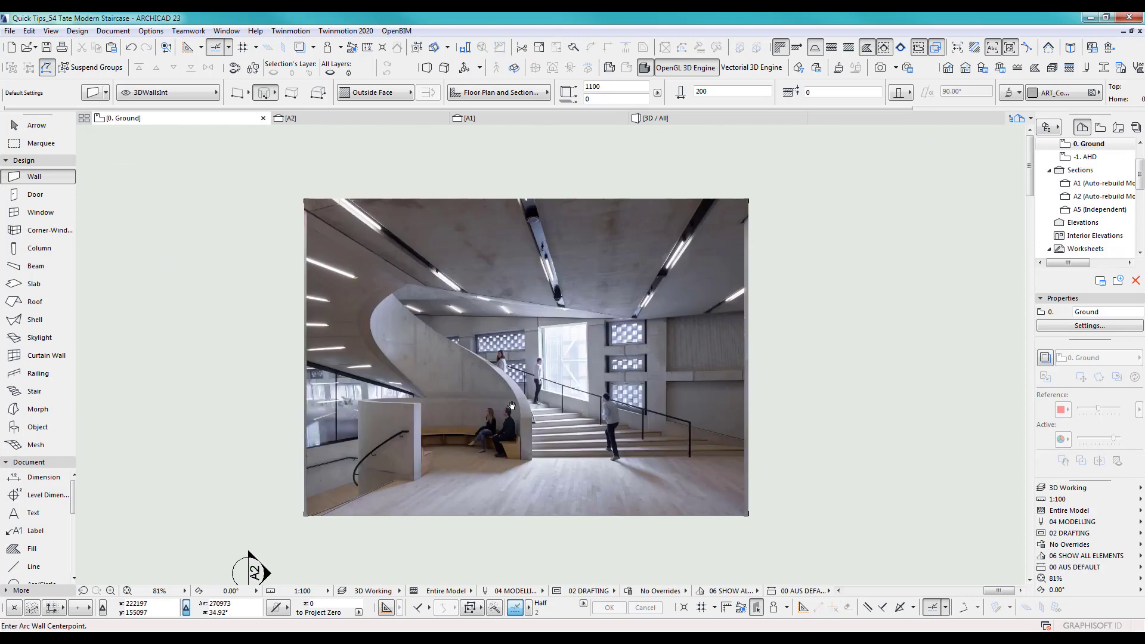
{"action": "scroll", "coordinate": [512, 406], "scroll_direction": "up", "scroll_amount": 2}
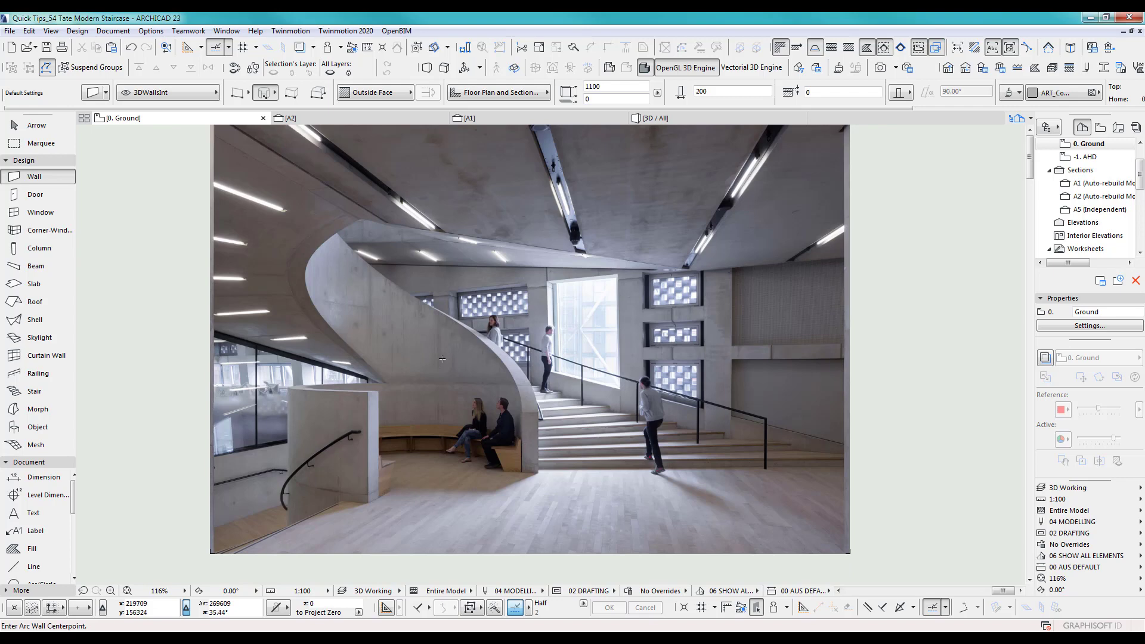
{"action": "scroll", "coordinate": [485, 367], "scroll_direction": "down", "scroll_amount": 5}
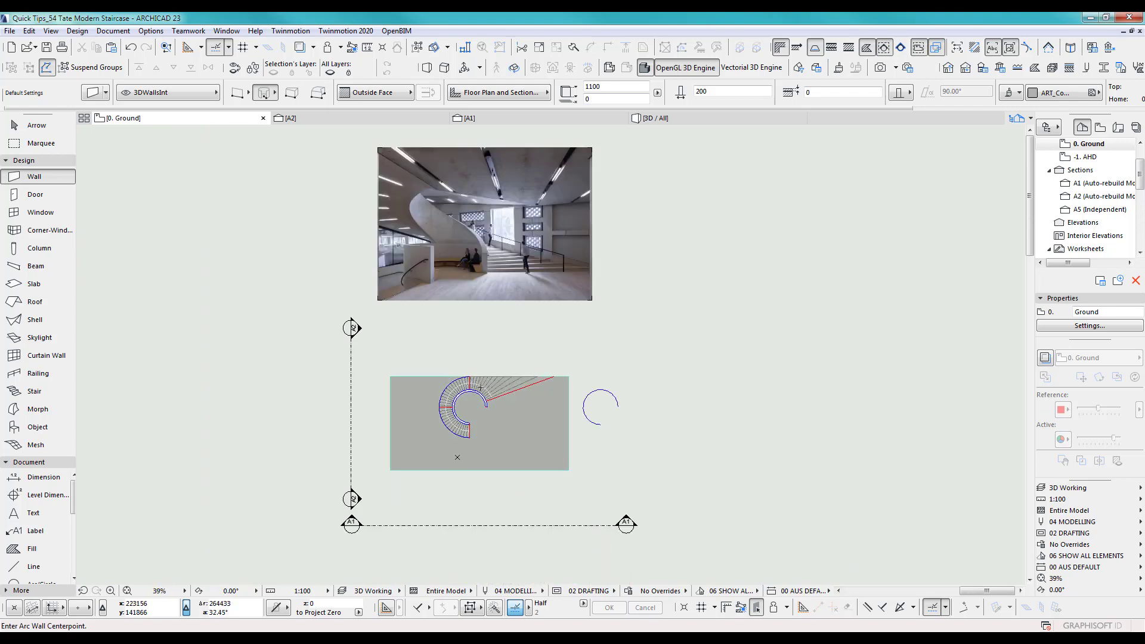
Select the curved concrete wall on the ground floor plan and show it on its own in 3D.
{"action": "scroll", "coordinate": [474, 417], "scroll_direction": "up", "scroll_amount": 6}
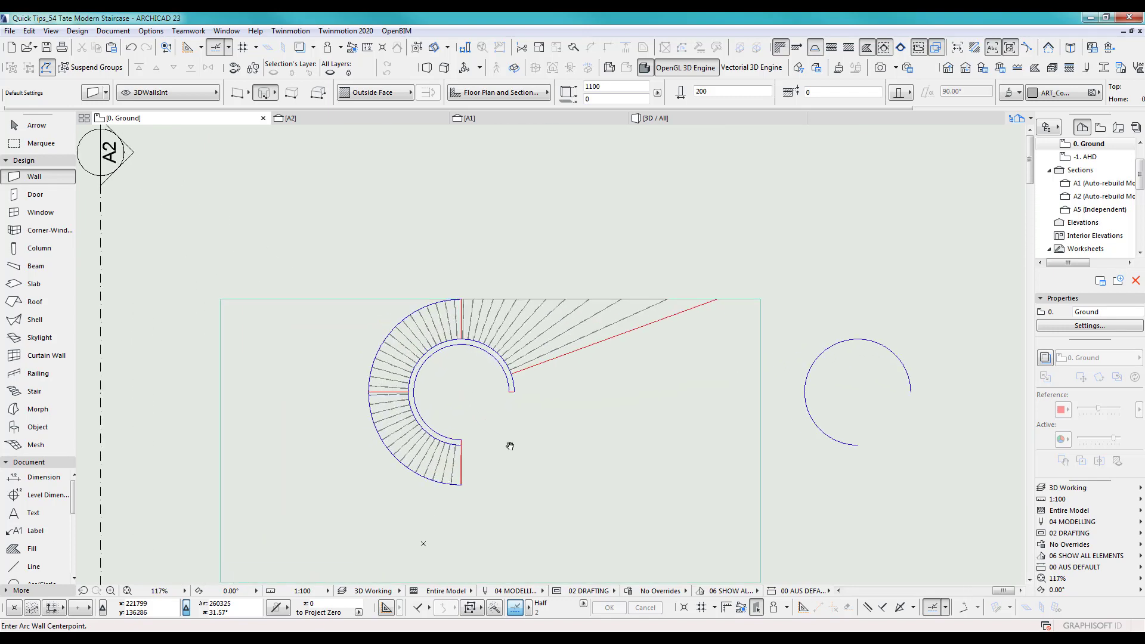
{"action": "scroll", "coordinate": [558, 441], "scroll_direction": "up", "scroll_amount": 1}
{"action": "left_click", "coordinate": [568, 404], "text": "shift"}
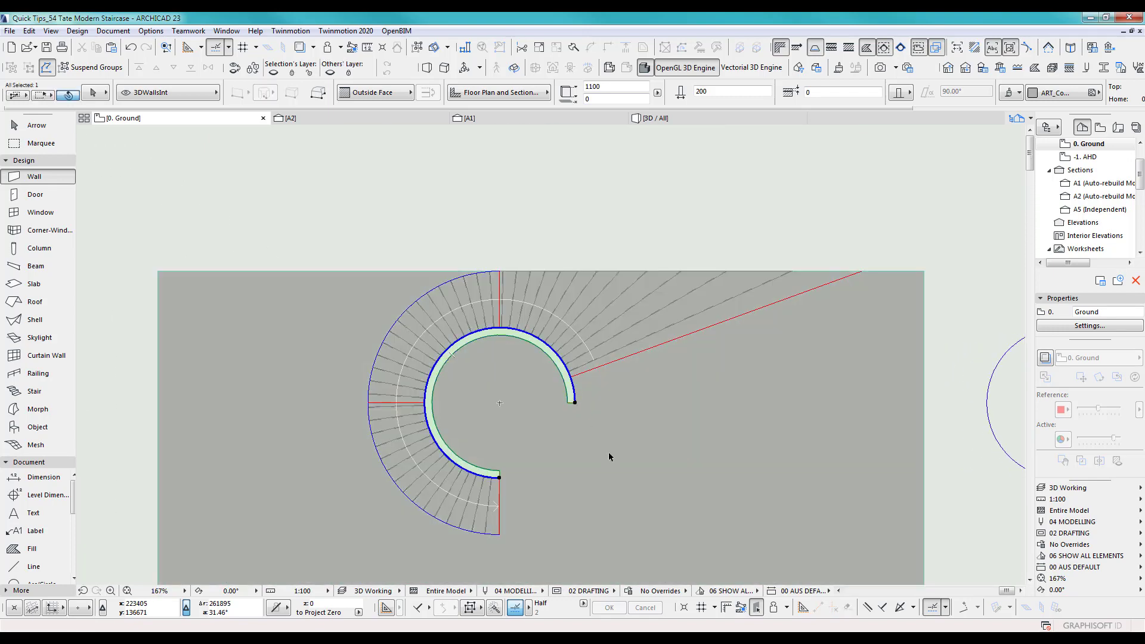
{"action": "key", "text": "F5"}
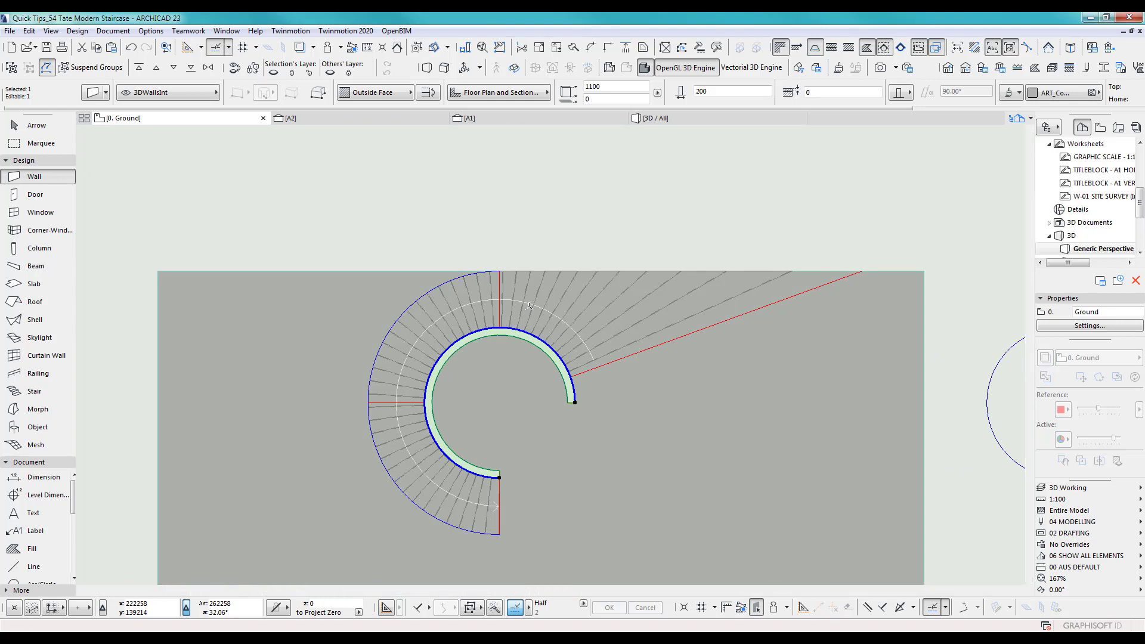
{"action": "left_click", "coordinate": [37, 125]}
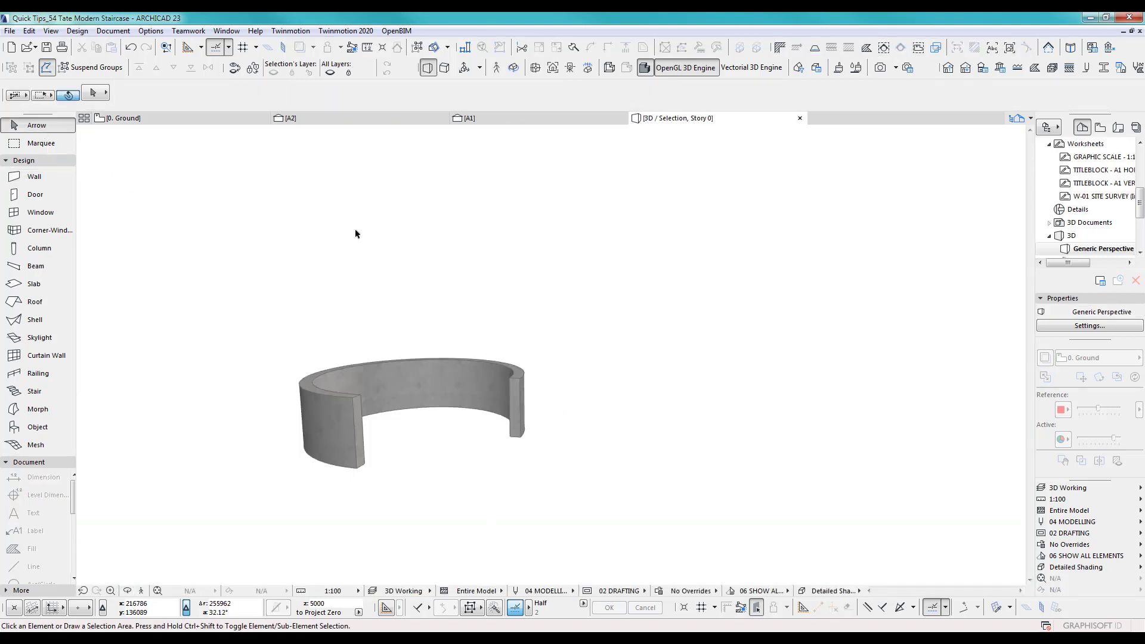
Drag a copy of the curved wall vertically above the original, with its base at about 2264 mm.
{"action": "left_click", "coordinate": [525, 419]}
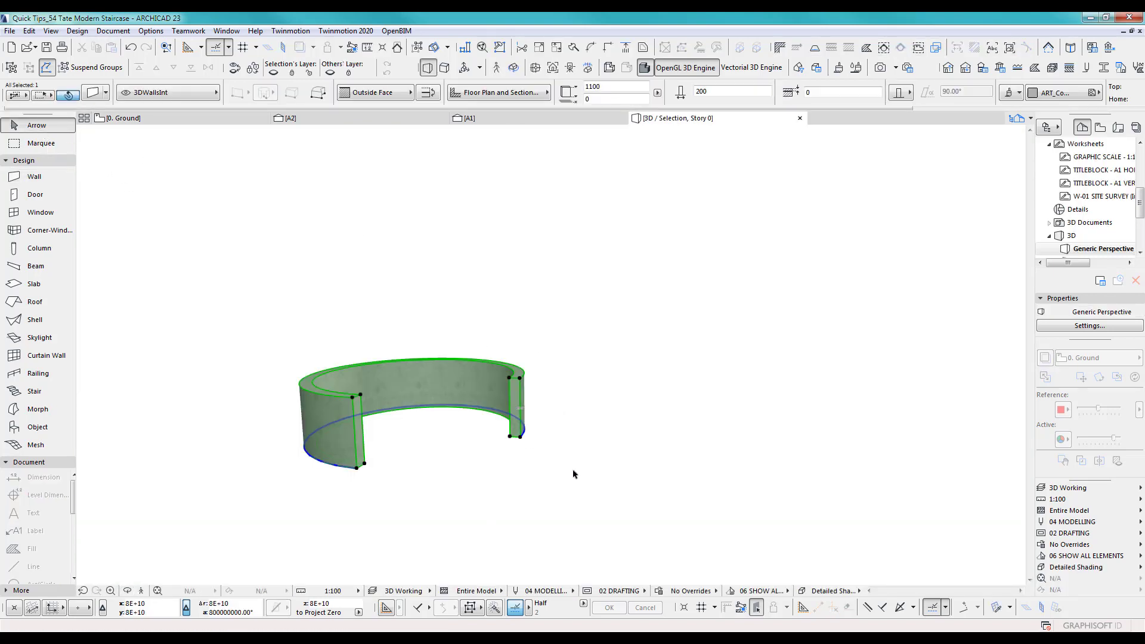
{"action": "key", "text": "ctrl+shift+d"}
{"action": "left_click", "coordinate": [521, 439]}
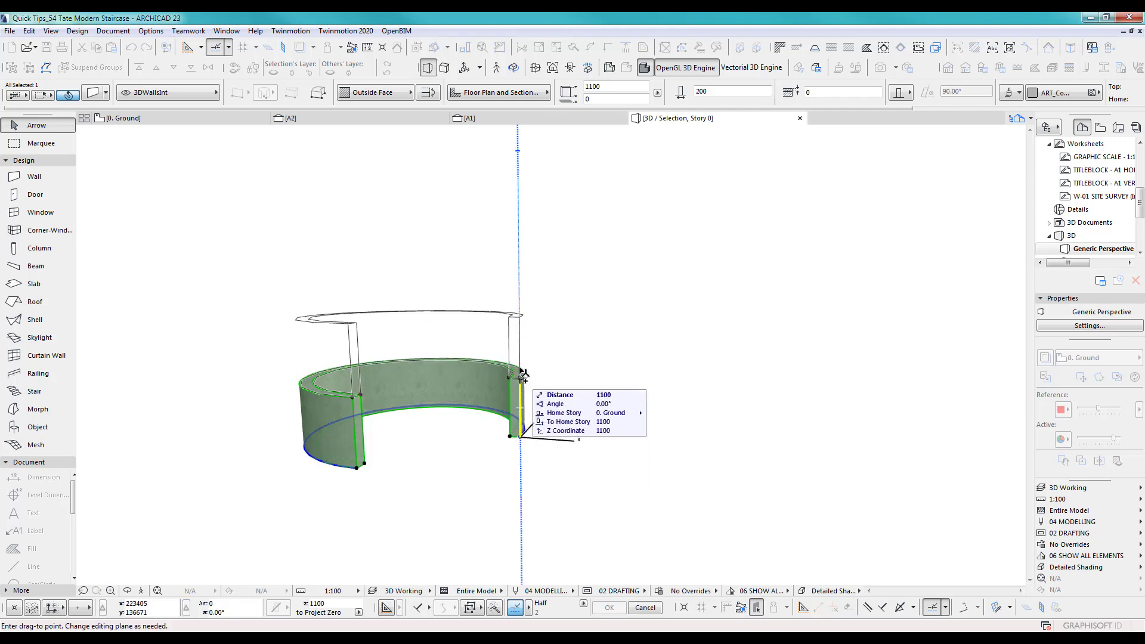
{"action": "left_click", "coordinate": [520, 312]}
{"action": "scroll", "coordinate": [538, 322], "scroll_direction": "down", "scroll_amount": 4}
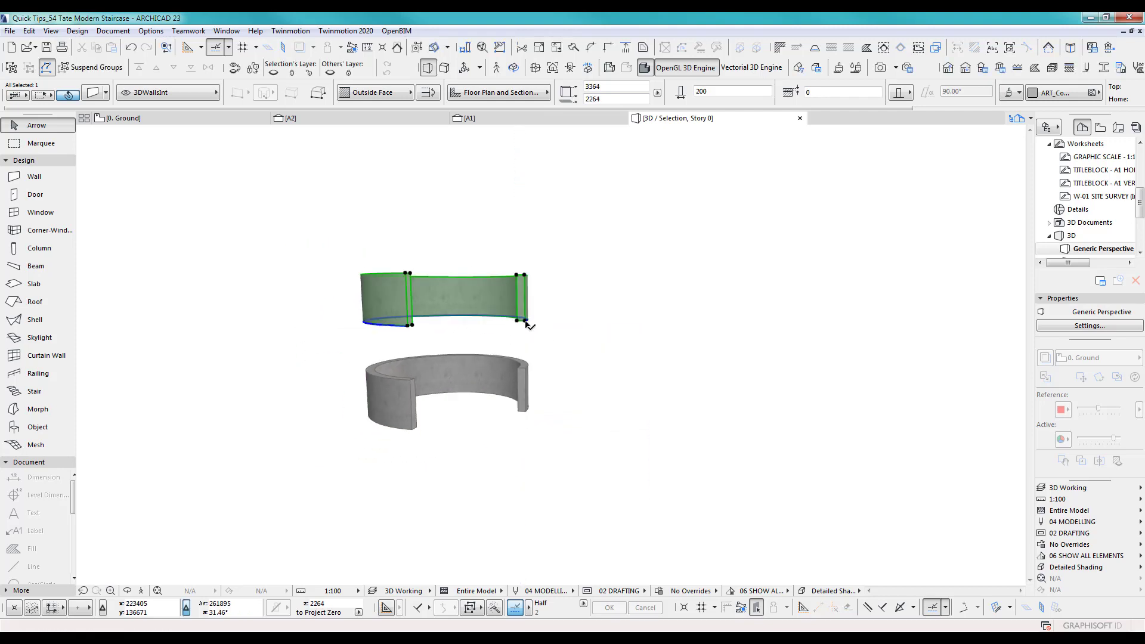
Stretch the copied wall's bottom edge down below the original wall, to about -2268 mm.
{"action": "left_click", "coordinate": [525, 323]}
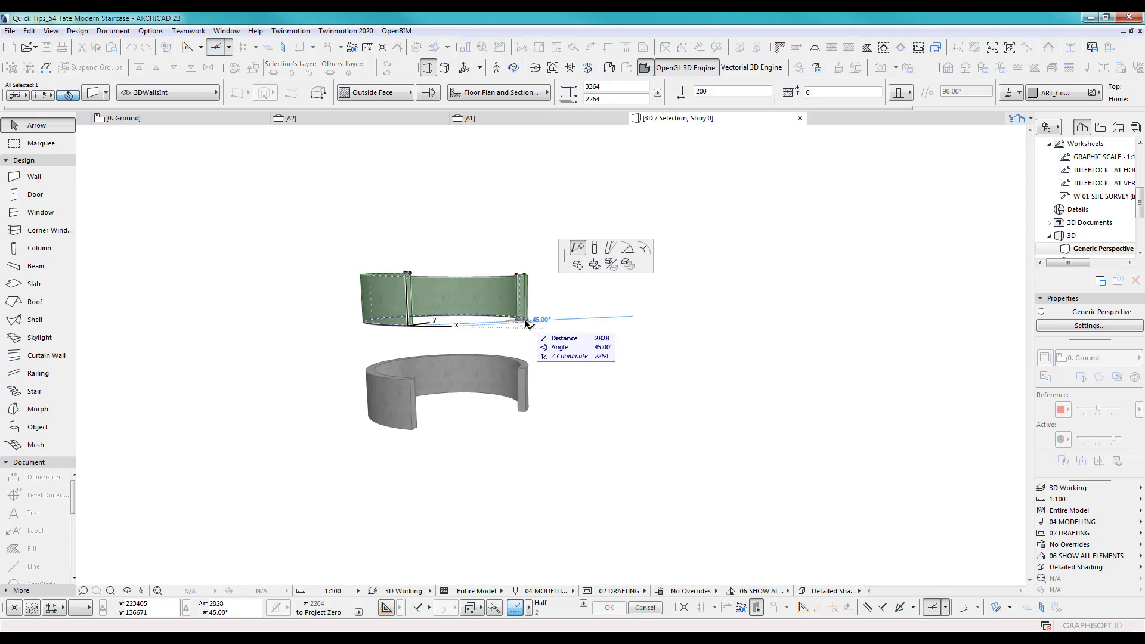
{"action": "left_click", "coordinate": [600, 251]}
{"action": "left_click", "coordinate": [523, 540]}
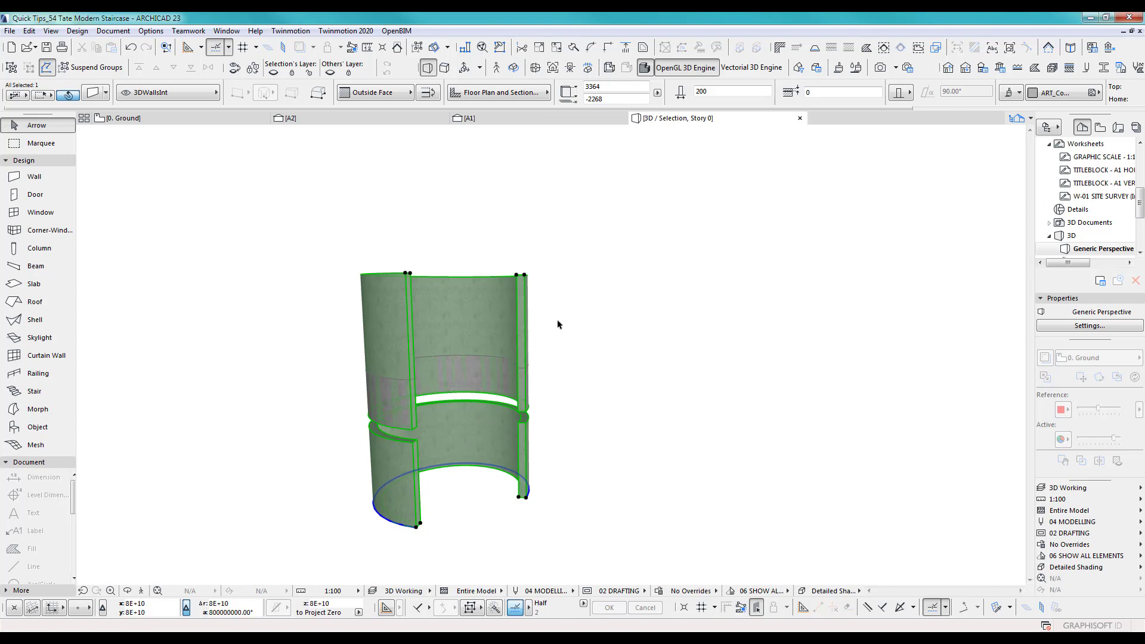
Move the original 1100 mm high curved wall to the hidden 3DCars layer and return to the ground floor plan.
{"action": "left_click", "coordinate": [526, 372]}
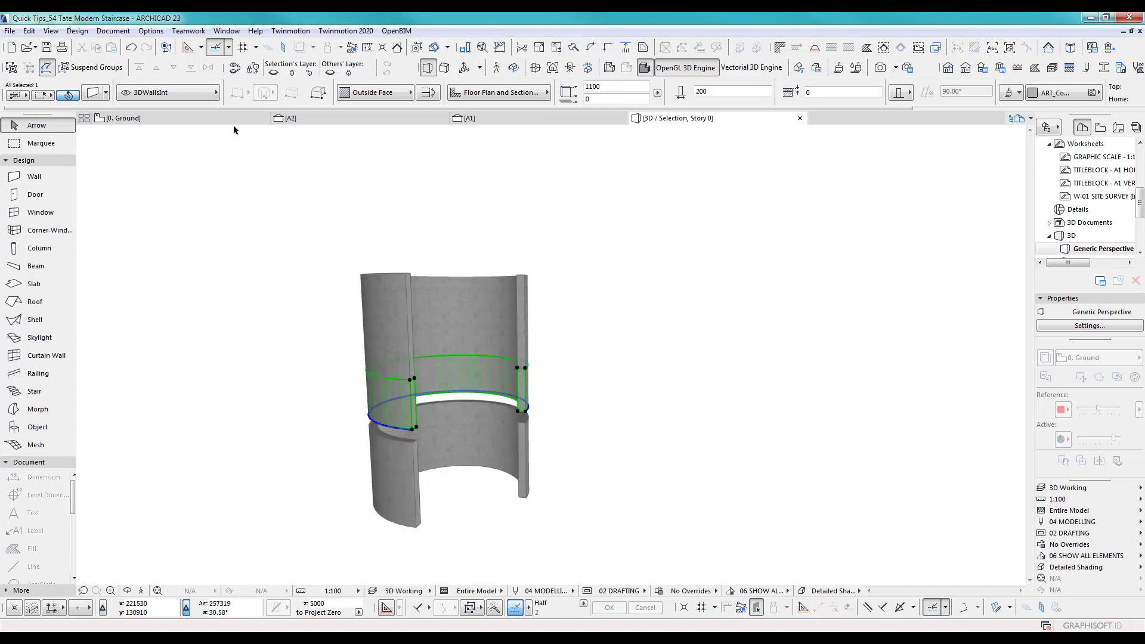
{"action": "left_click", "coordinate": [154, 96]}
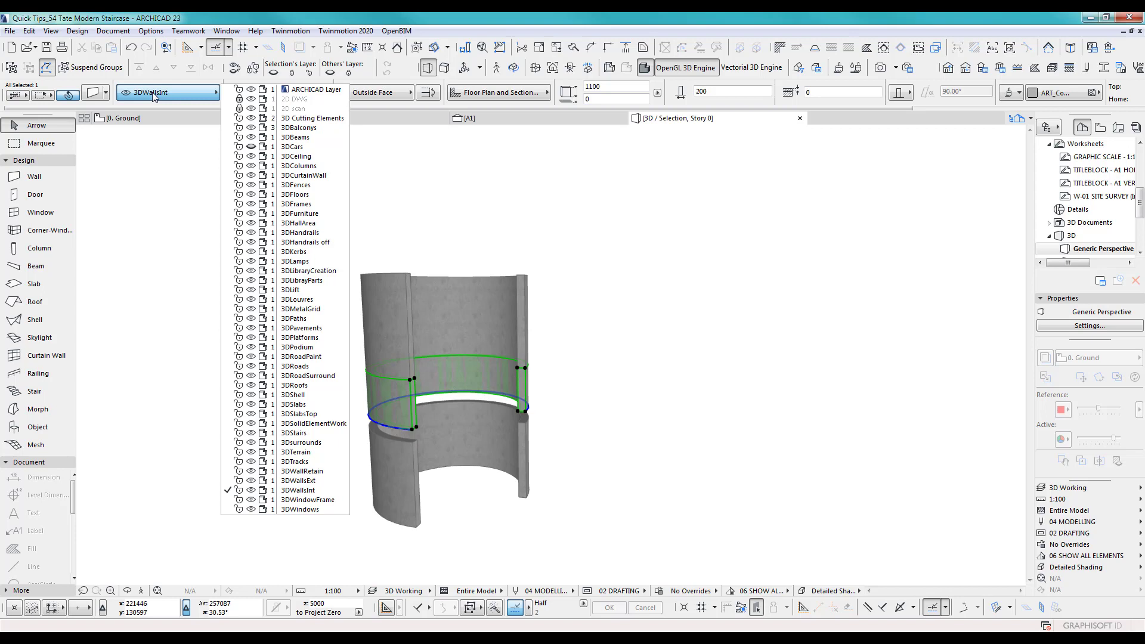
{"action": "left_click", "coordinate": [292, 146]}
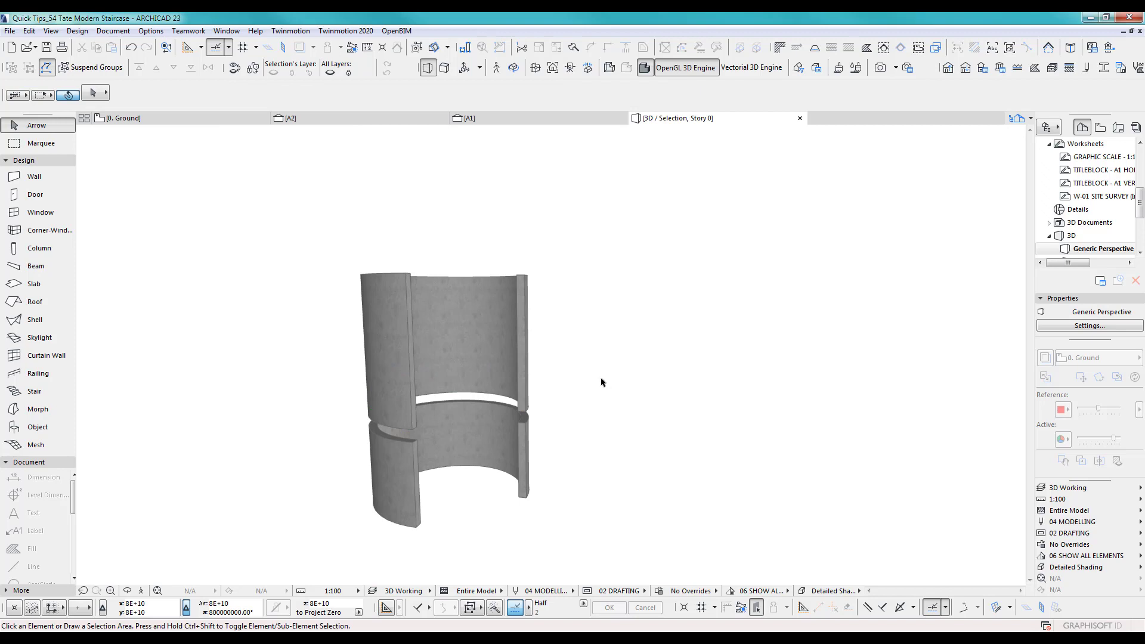
{"action": "key", "text": "F2"}
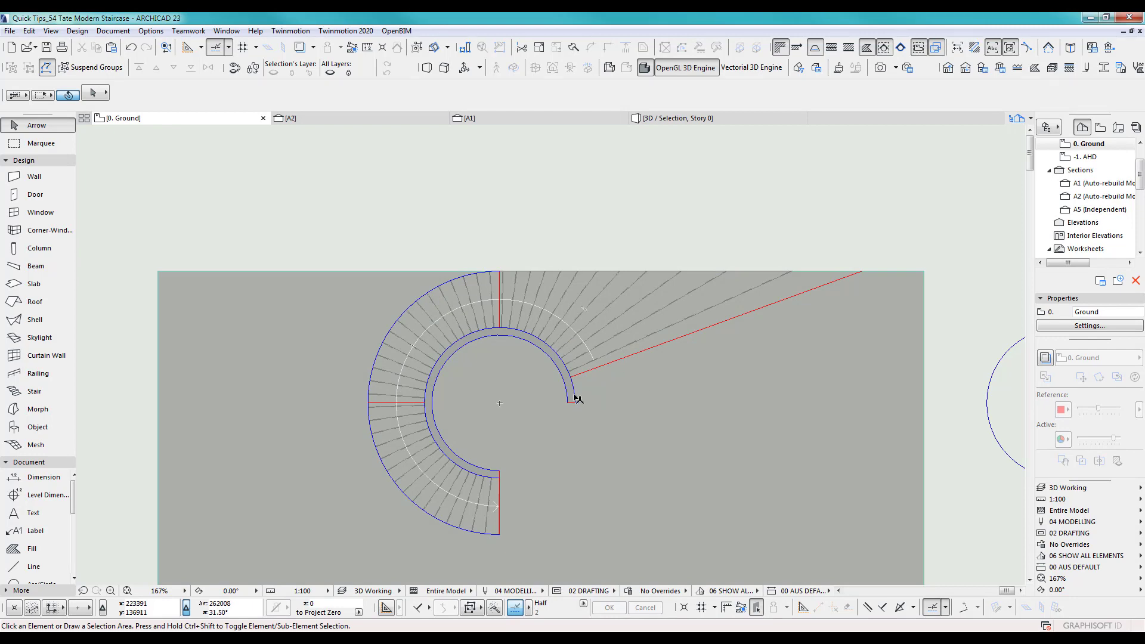
{"action": "scroll", "coordinate": [547, 399], "scroll_direction": "down", "scroll_amount": 4}
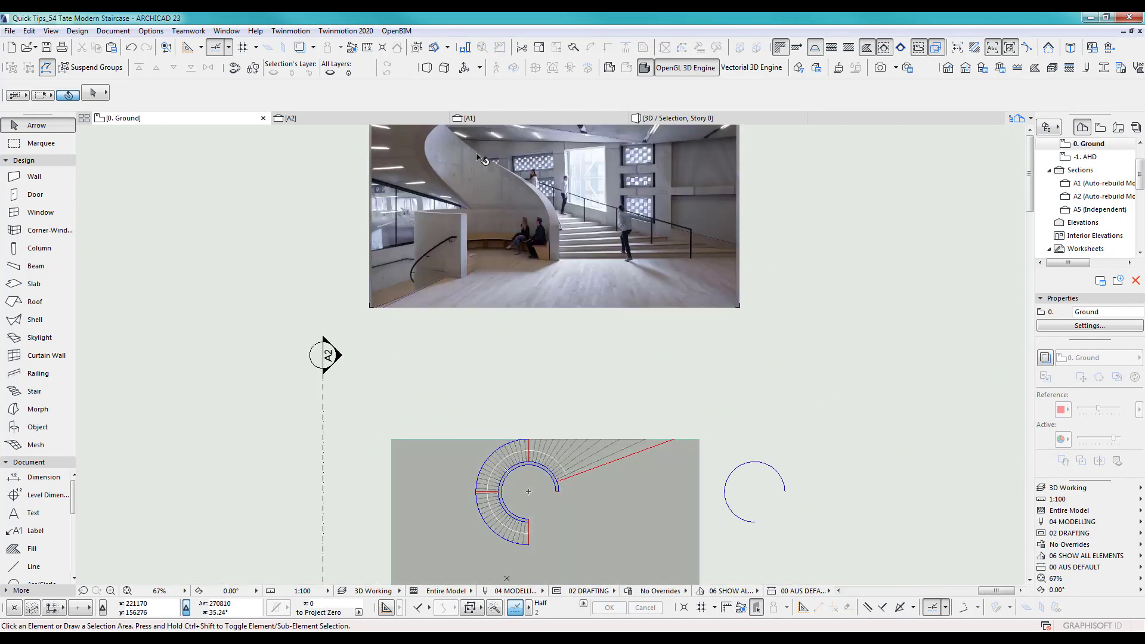
{"action": "scroll", "coordinate": [517, 520], "scroll_direction": "up", "scroll_amount": 4}
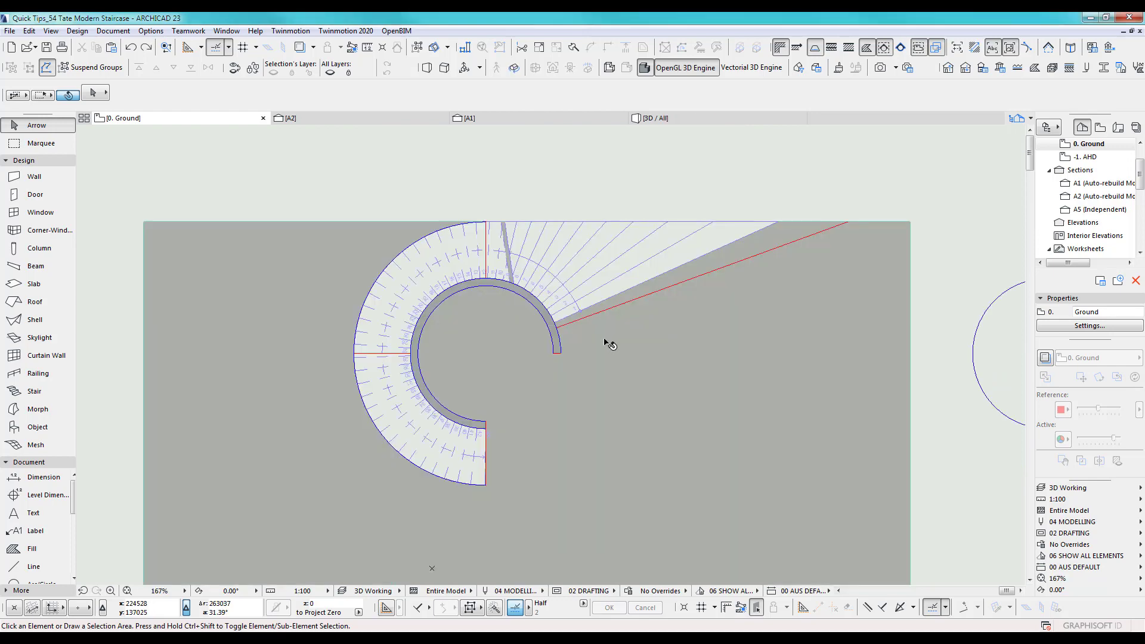
{"action": "middle_click_drag", "start_coordinate": [605, 341], "coordinate": [621, 331]}
Stretch the tall curved wall's top up to the stair's upper end at the slab opening, at about 4941 mm.
{"action": "key", "text": "F3"}
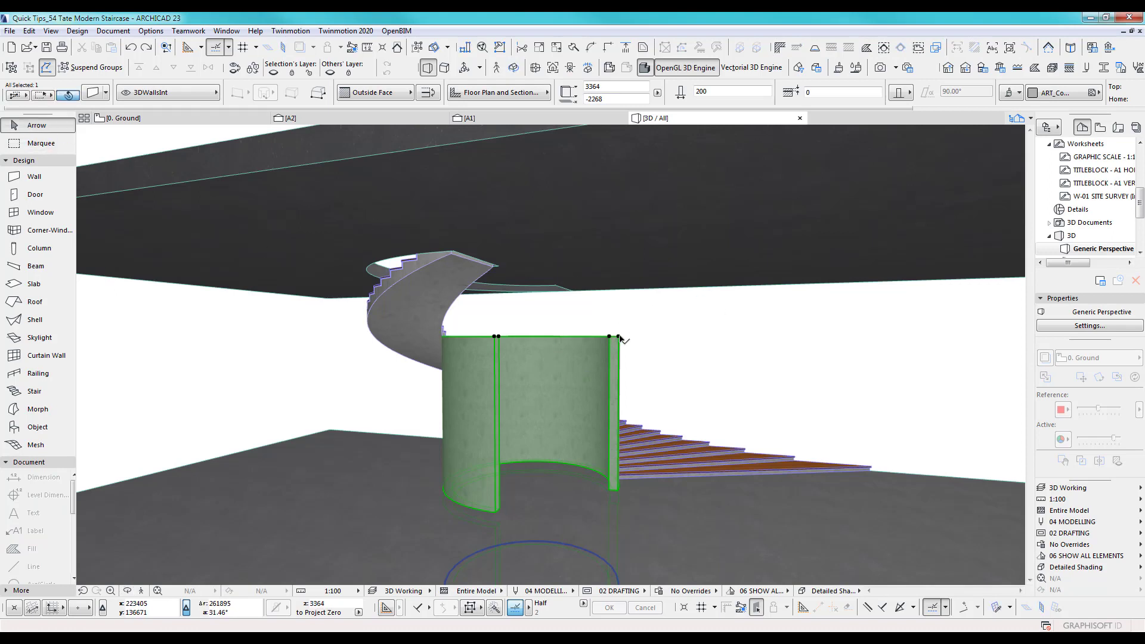
{"action": "left_click", "coordinate": [620, 337]}
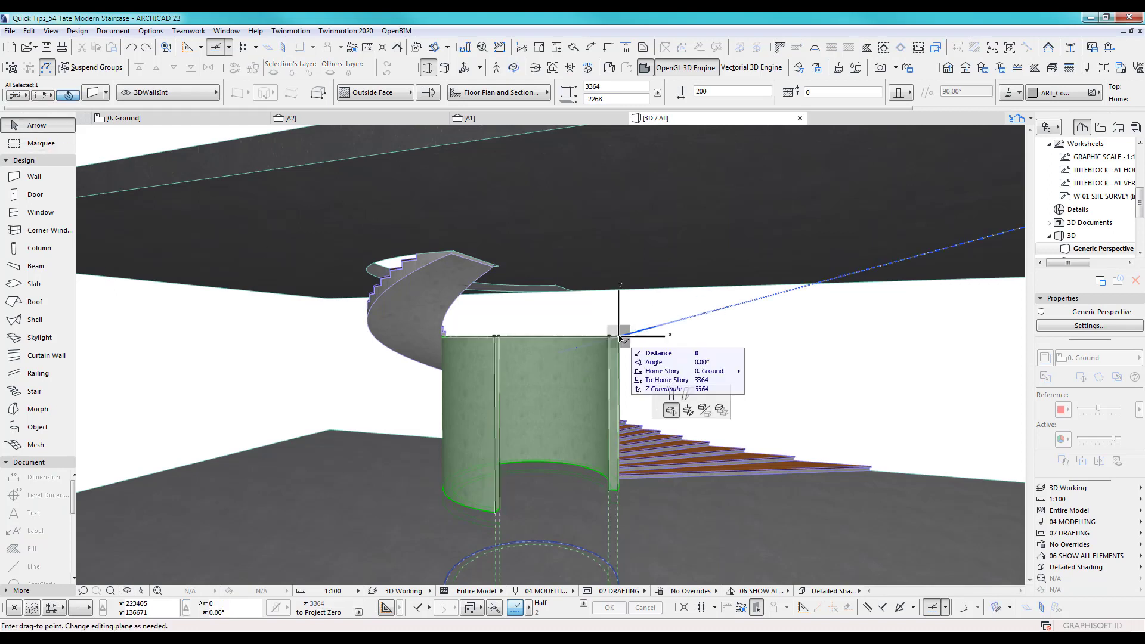
{"action": "left_click", "coordinate": [672, 395]}
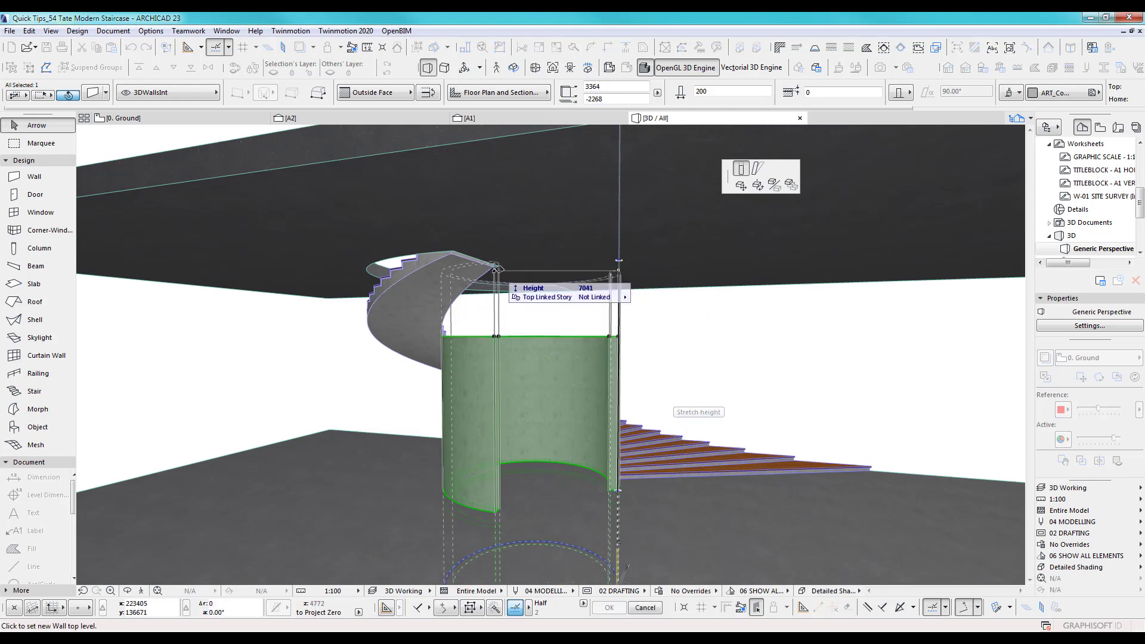
{"action": "scroll", "coordinate": [495, 269], "scroll_direction": "up", "scroll_amount": 2}
{"action": "scroll", "coordinate": [495, 270], "scroll_direction": "up", "scroll_amount": 2}
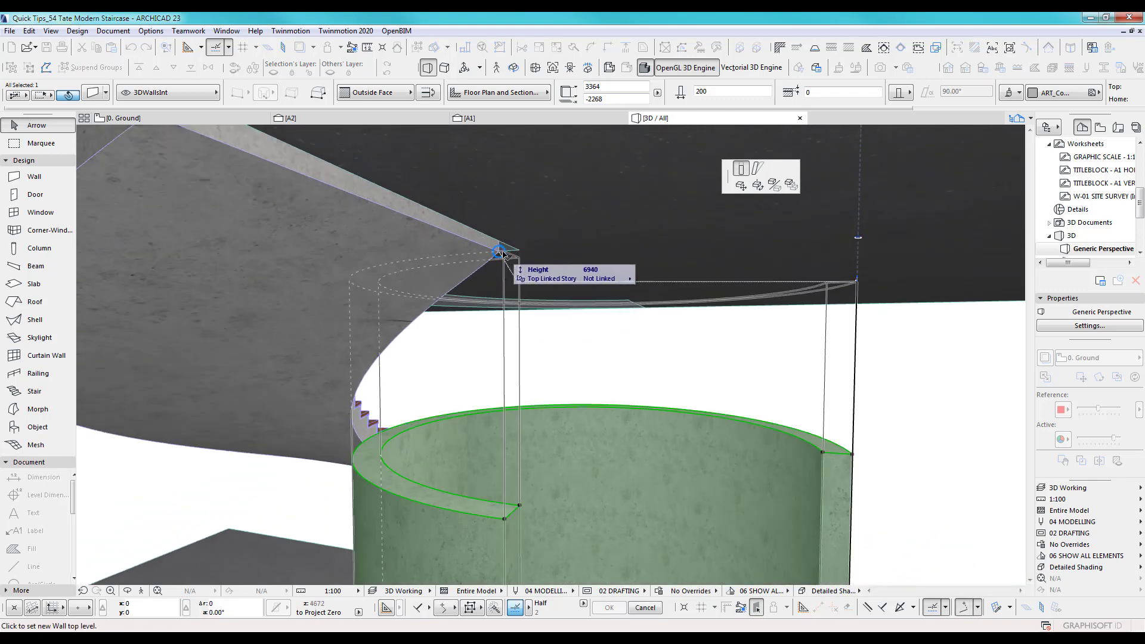
{"action": "scroll", "coordinate": [502, 250], "scroll_direction": "up", "scroll_amount": 4}
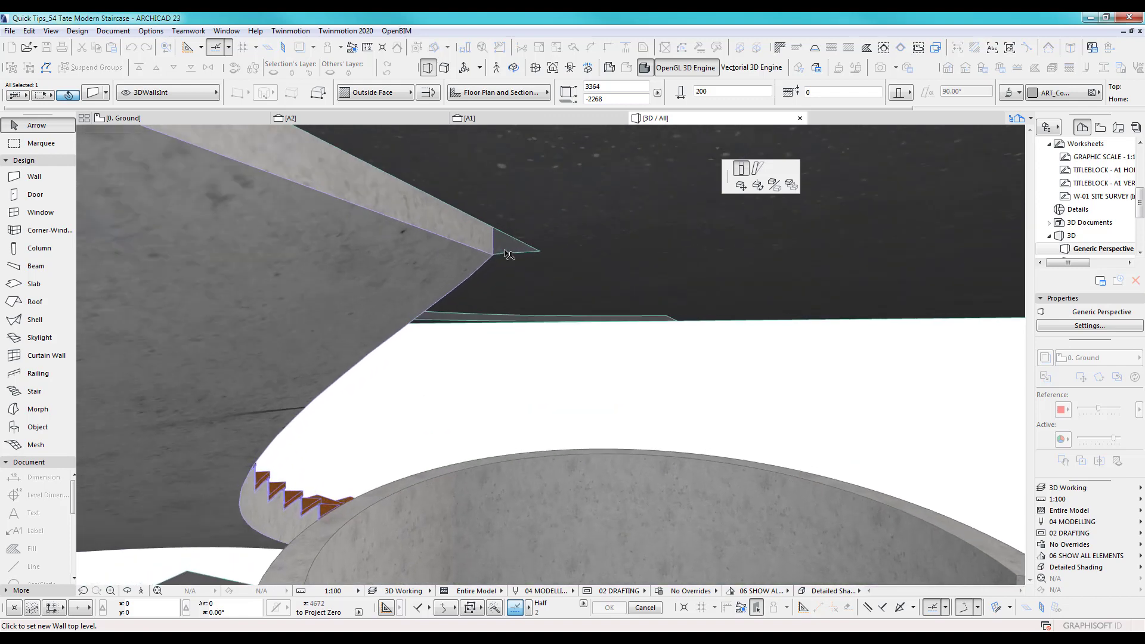
{"action": "left_click", "coordinate": [511, 244]}
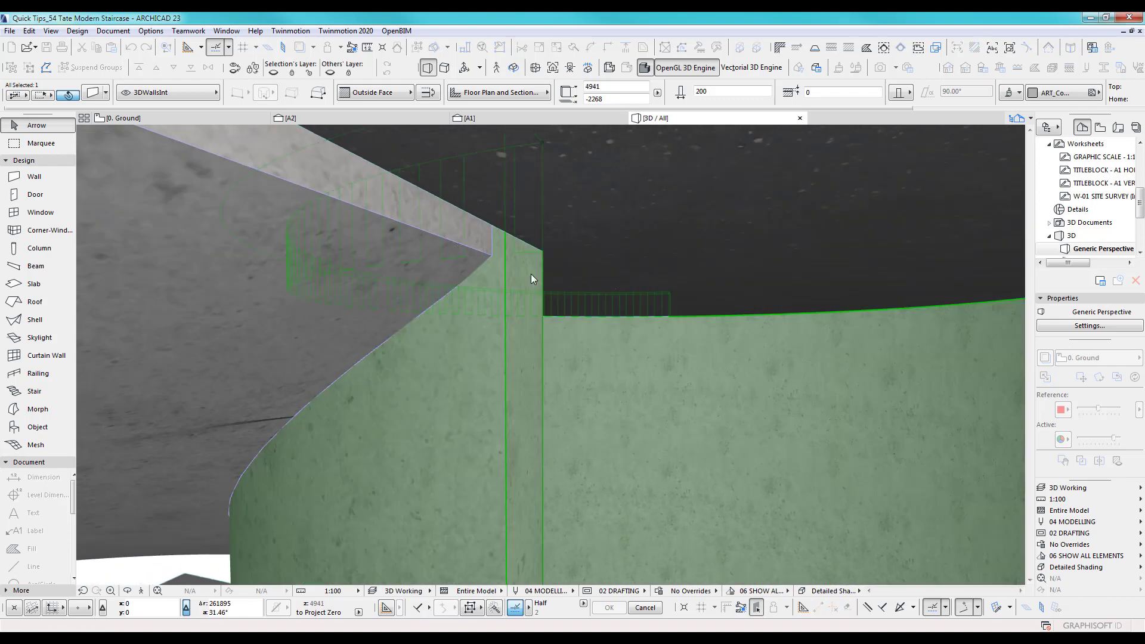
{"action": "scroll", "coordinate": [552, 293], "scroll_direction": "down", "scroll_amount": 5}
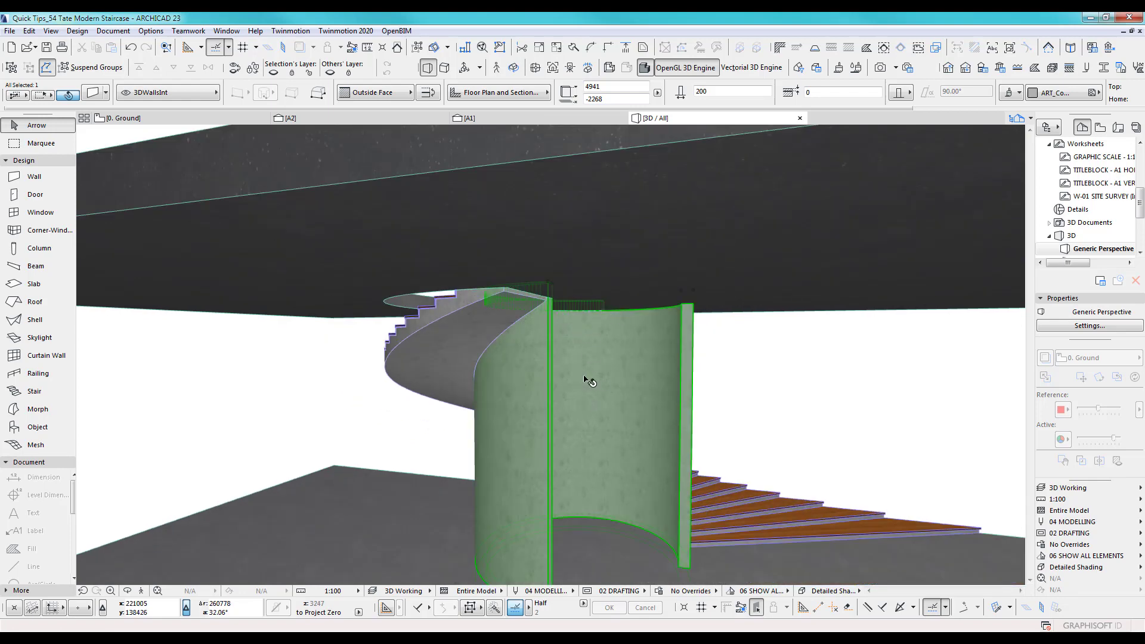
Select the tall curved wall on the ground floor plan and flip it about its reference line to the stair side.
{"action": "key", "text": "F2"}
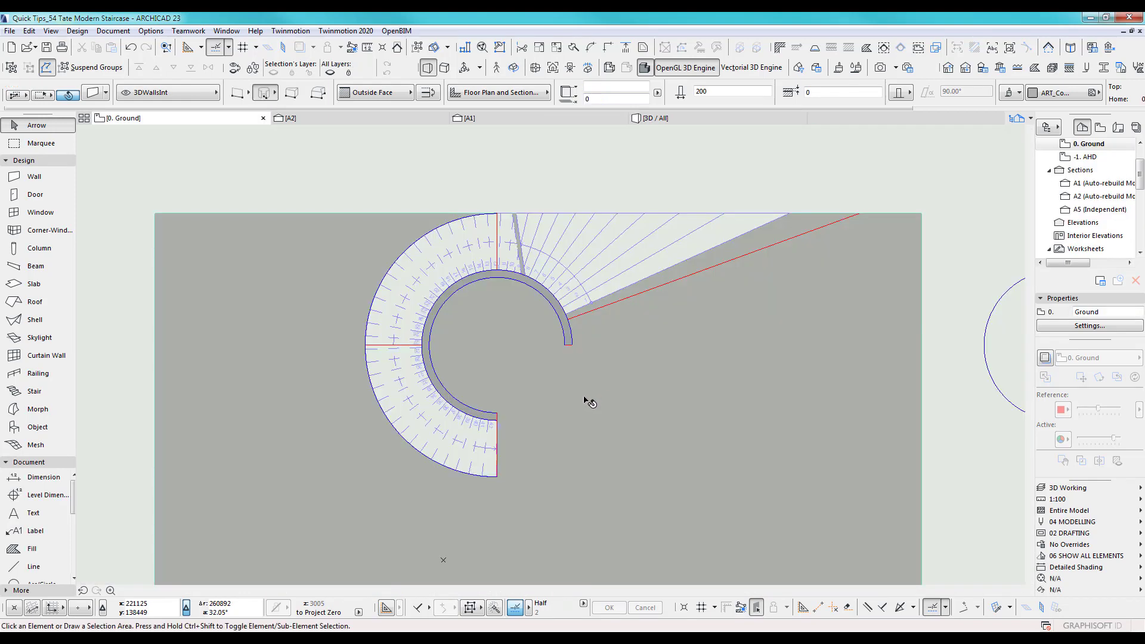
{"action": "scroll", "coordinate": [501, 427], "scroll_direction": "up", "scroll_amount": 6}
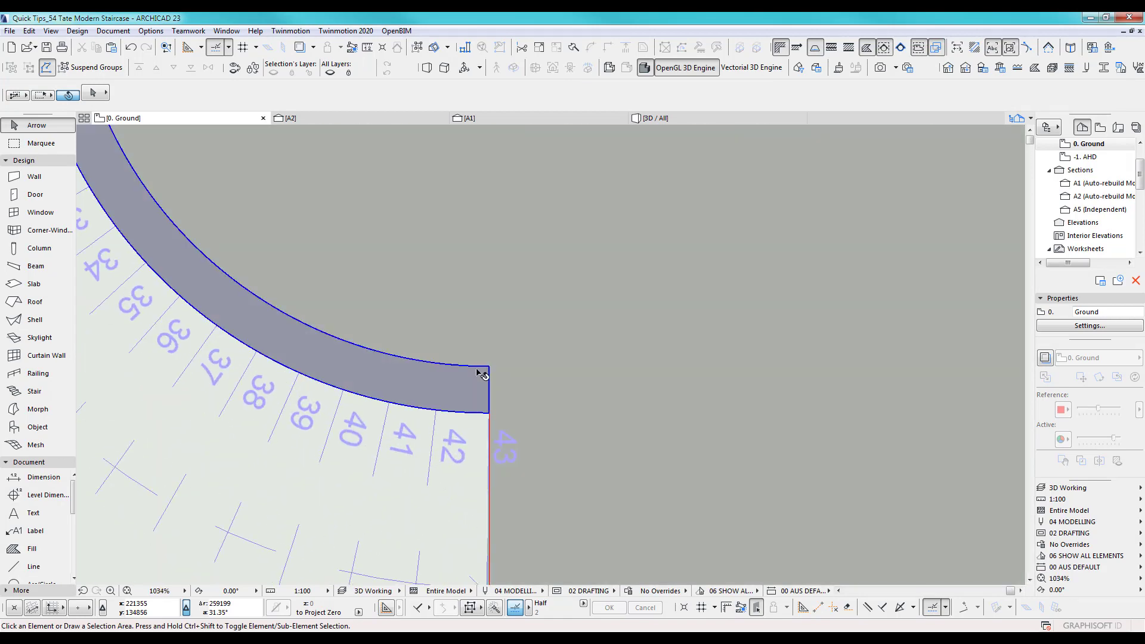
{"action": "left_click", "coordinate": [494, 391]}
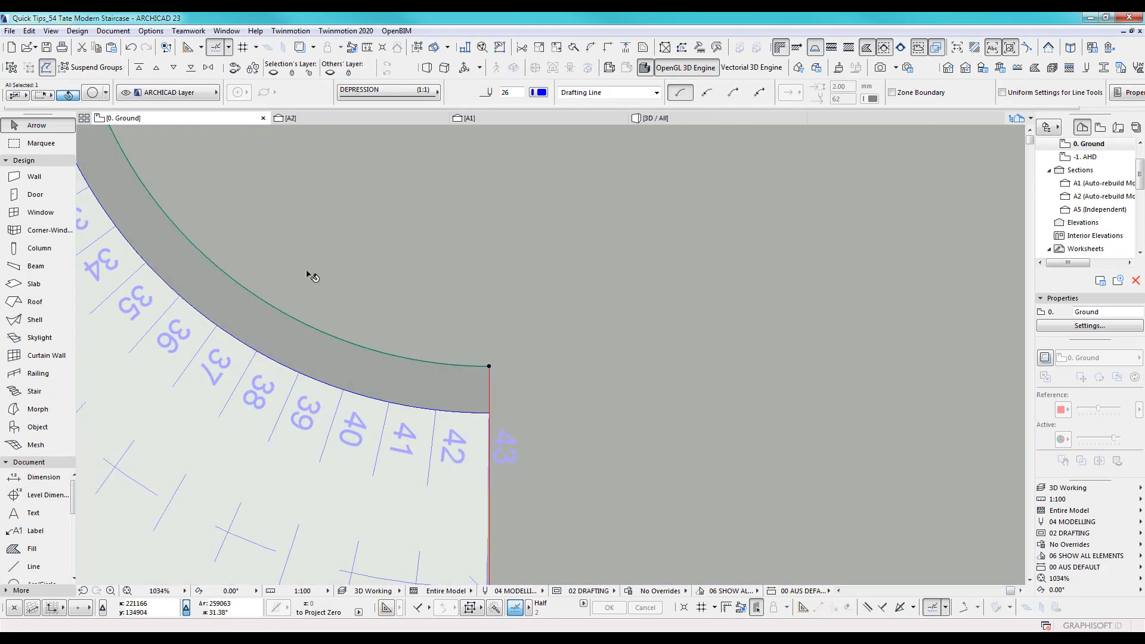
{"action": "left_click", "coordinate": [47, 175]}
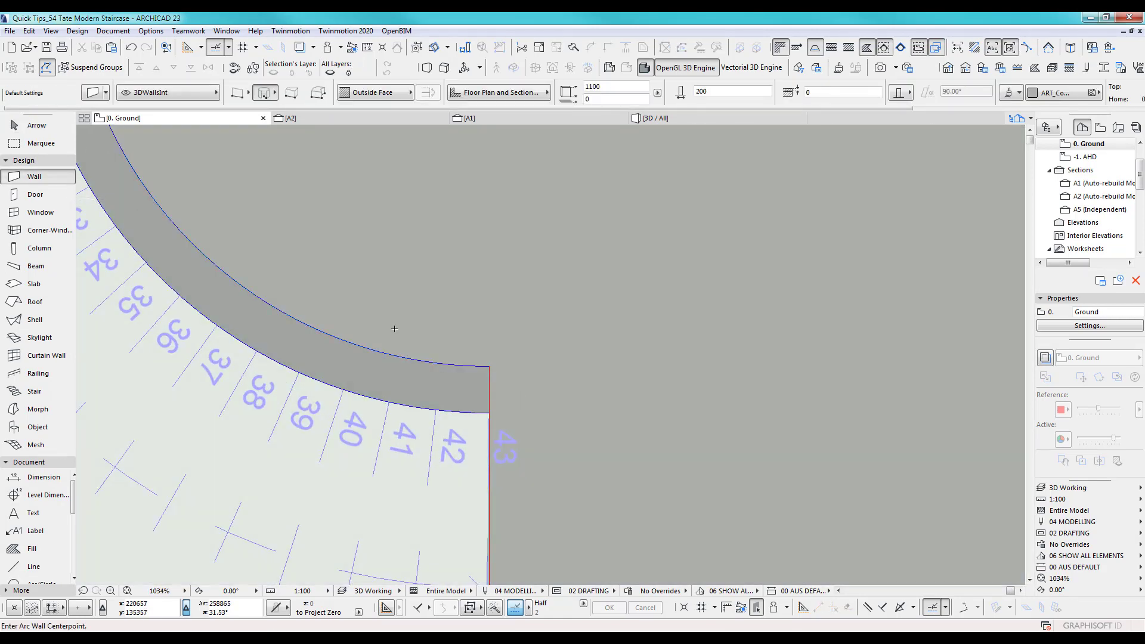
{"action": "left_click", "coordinate": [459, 371]}
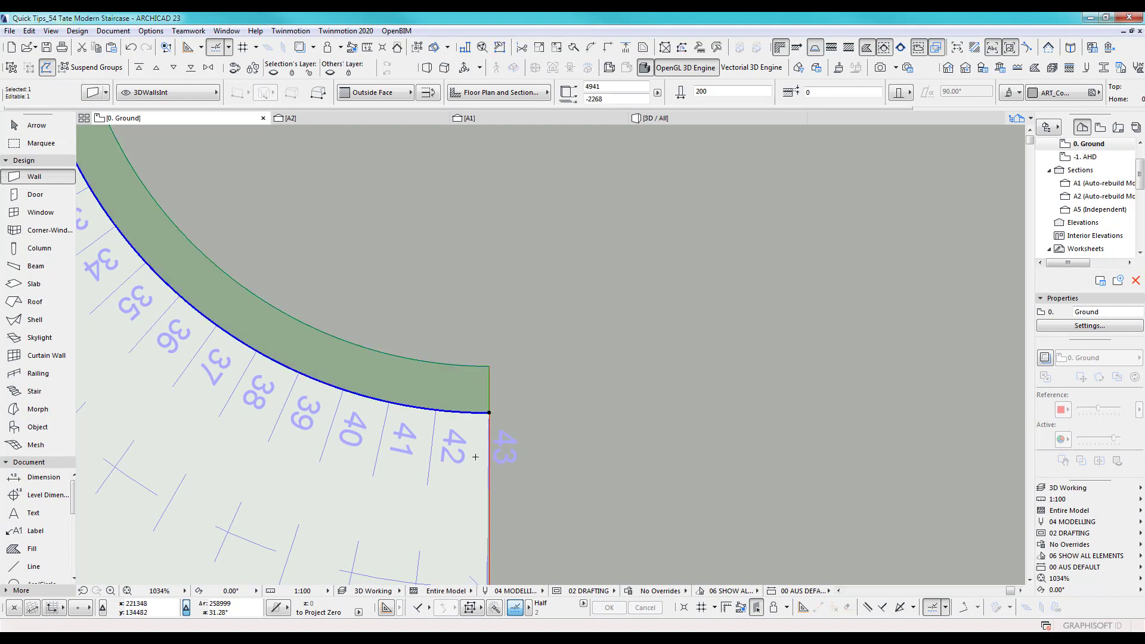
{"action": "middle_click_drag", "start_coordinate": [475, 457], "coordinate": [566, 422]}
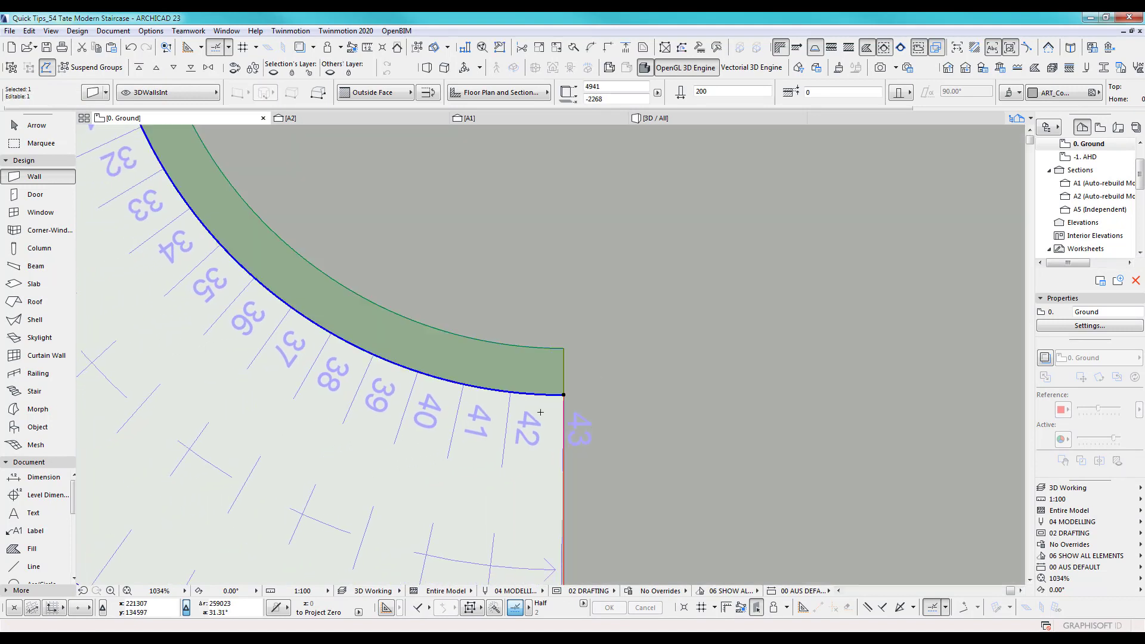
{"action": "left_click", "coordinate": [428, 94]}
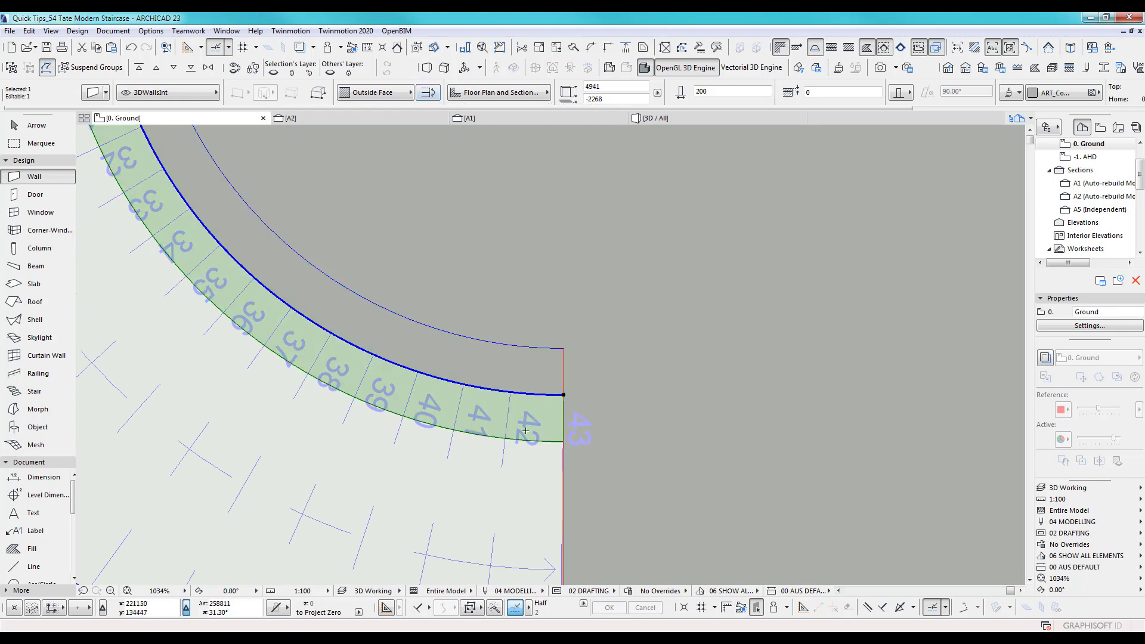
Pull the wall's upper end back slightly along its arc from the stair's last riser and deselect it.
{"action": "scroll", "coordinate": [525, 431], "scroll_direction": "up", "scroll_amount": 8}
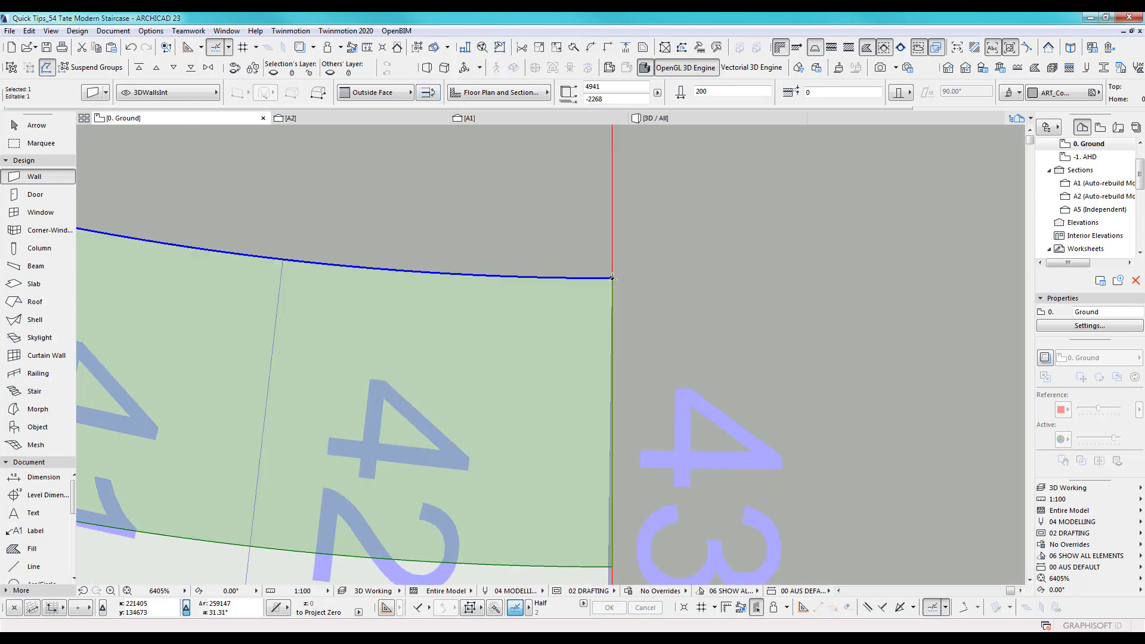
{"action": "left_click", "coordinate": [612, 277]}
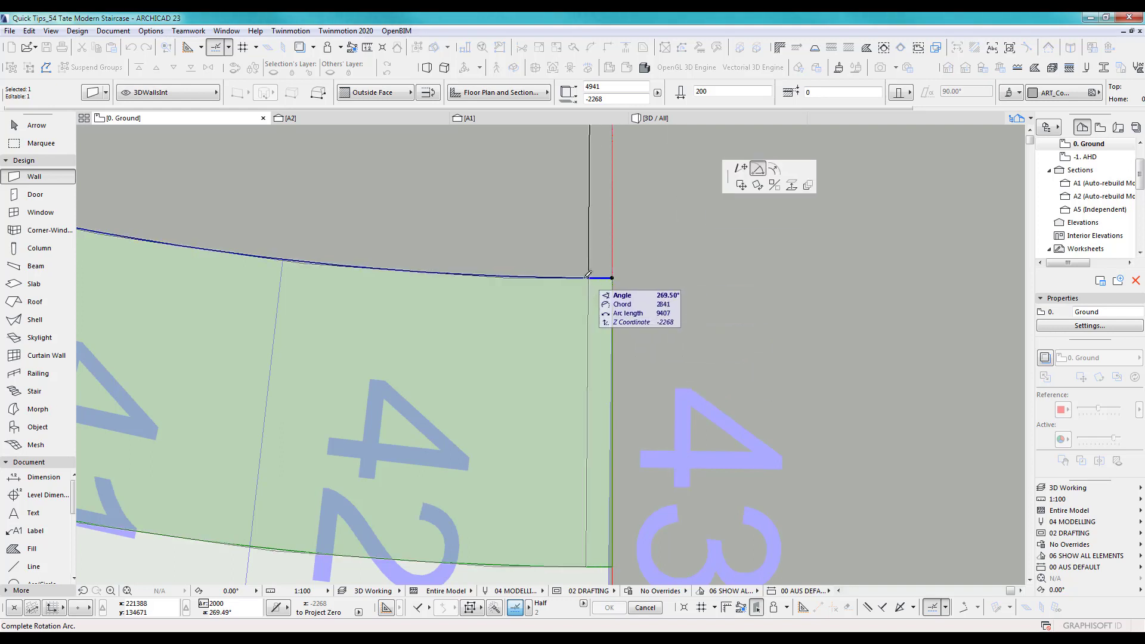
{"action": "left_click", "coordinate": [560, 277]}
{"action": "key", "text": "Escape"}
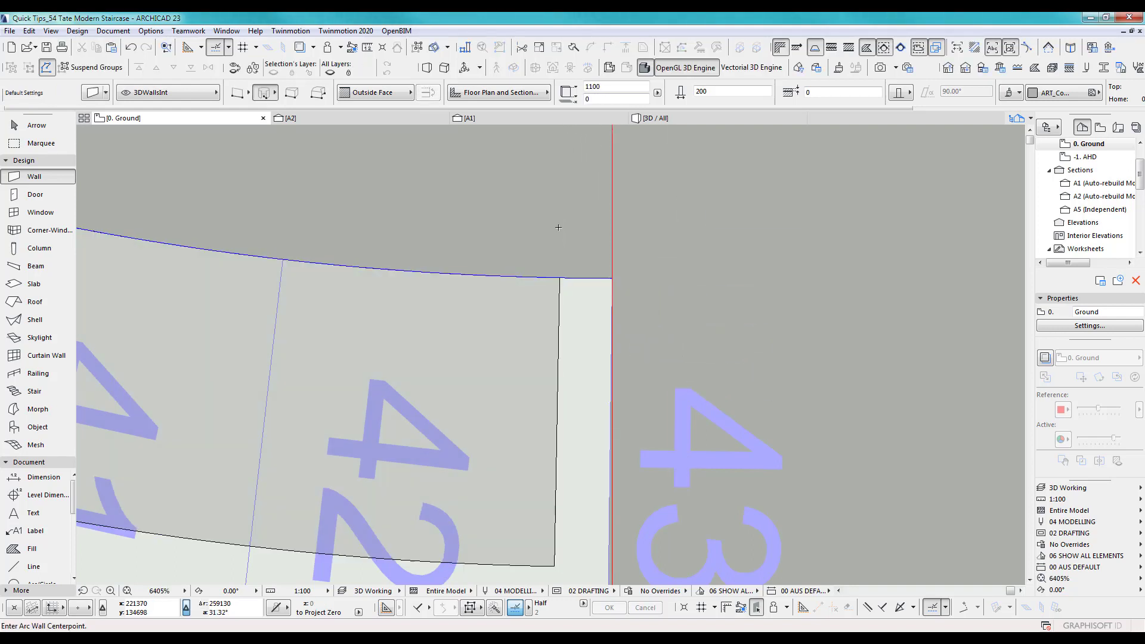
Examine in 3D how the shortened wall end meets the underside of the stair's upper end.
{"action": "key", "text": "F3"}
{"action": "scroll", "coordinate": [549, 304], "scroll_direction": "up", "scroll_amount": 6}
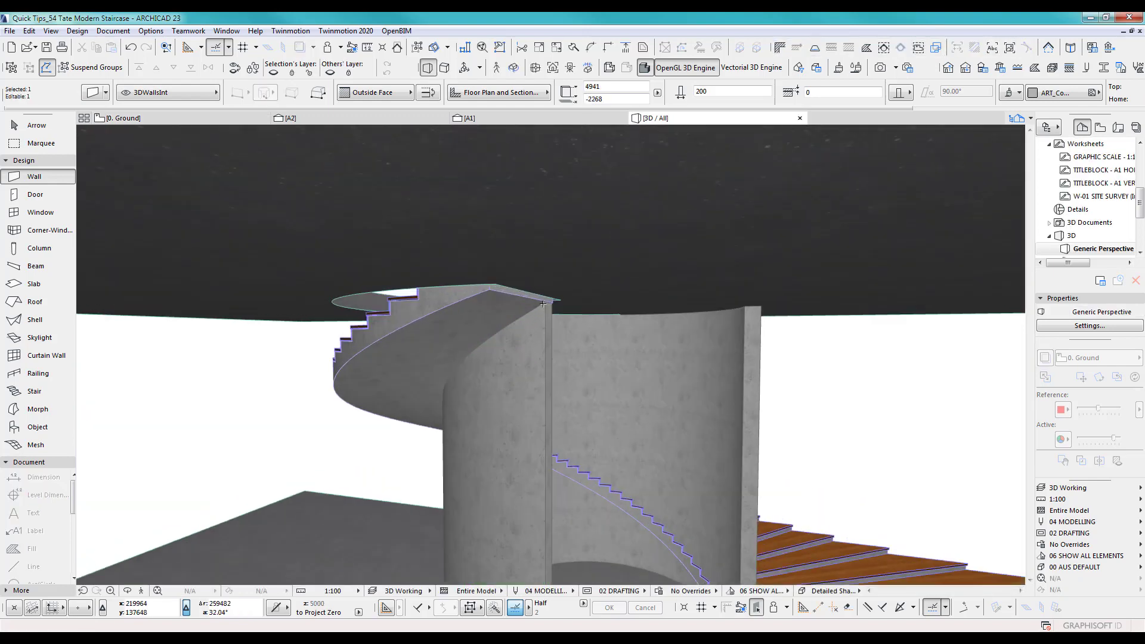
{"action": "middle_click_drag", "start_coordinate": [548, 304], "coordinate": [613, 283], "text": "shift"}
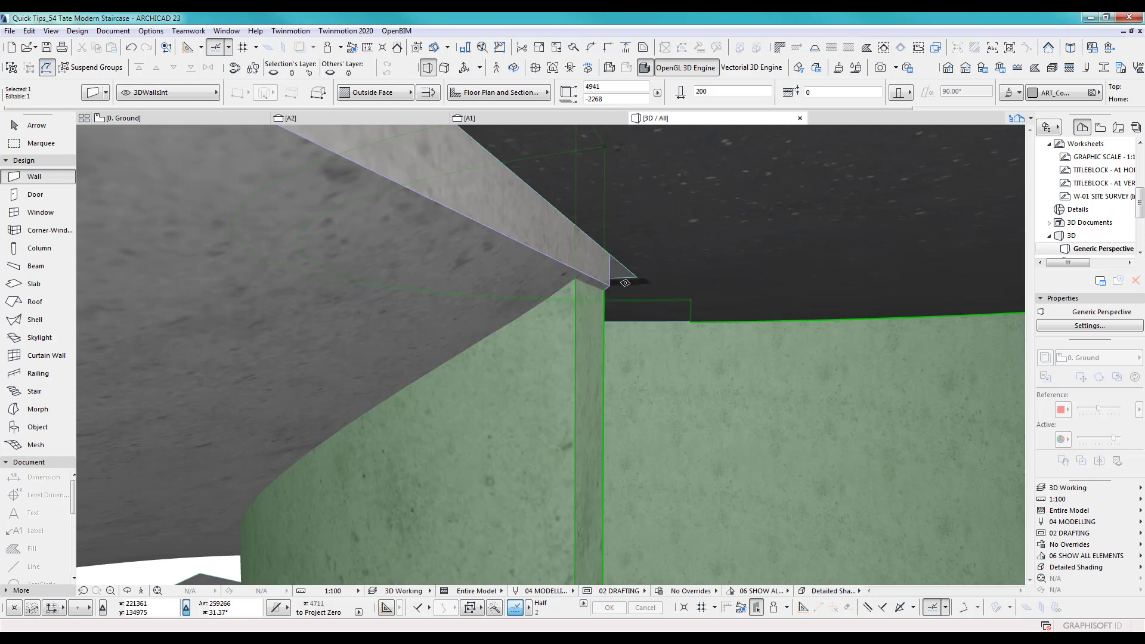
{"action": "key", "text": "F2"}
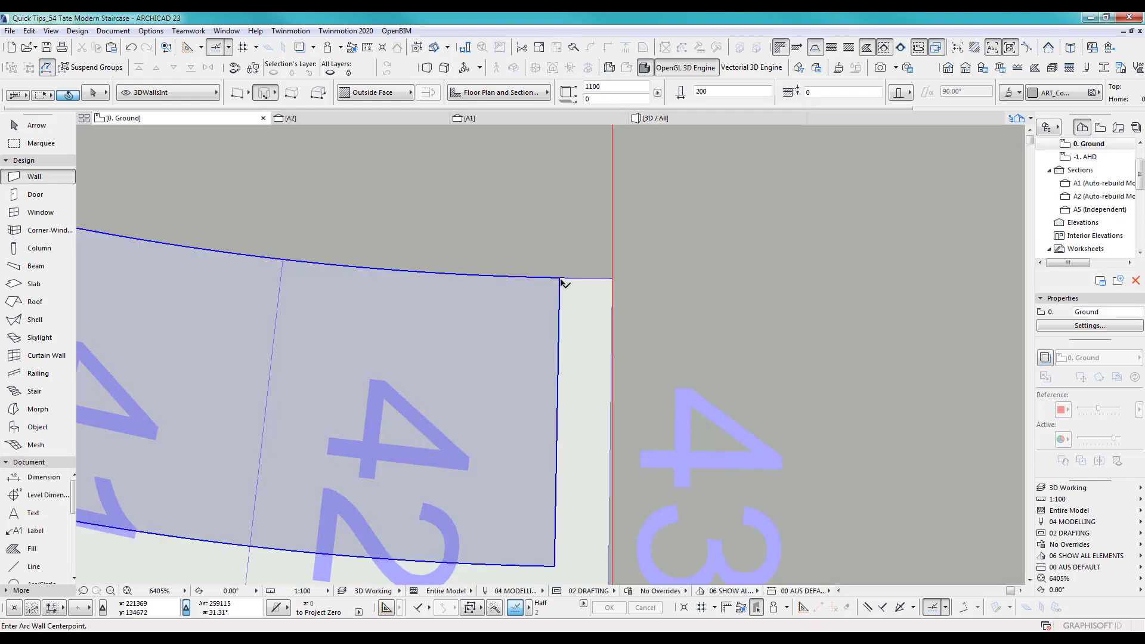
Extend the tall curved wall's upper end slightly along its arc toward the stair's last riser and check the junction in 3D.
{"action": "left_click", "coordinate": [560, 278]}
{"action": "left_click", "coordinate": [597, 248]}
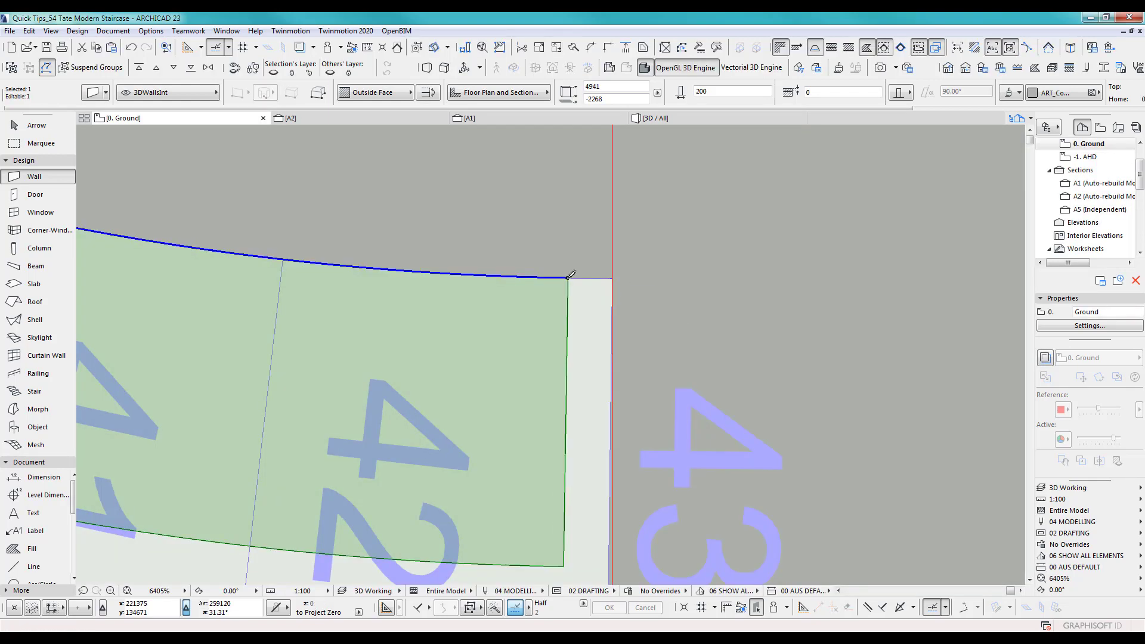
{"action": "key", "text": "Escape"}
{"action": "key", "text": "F3"}
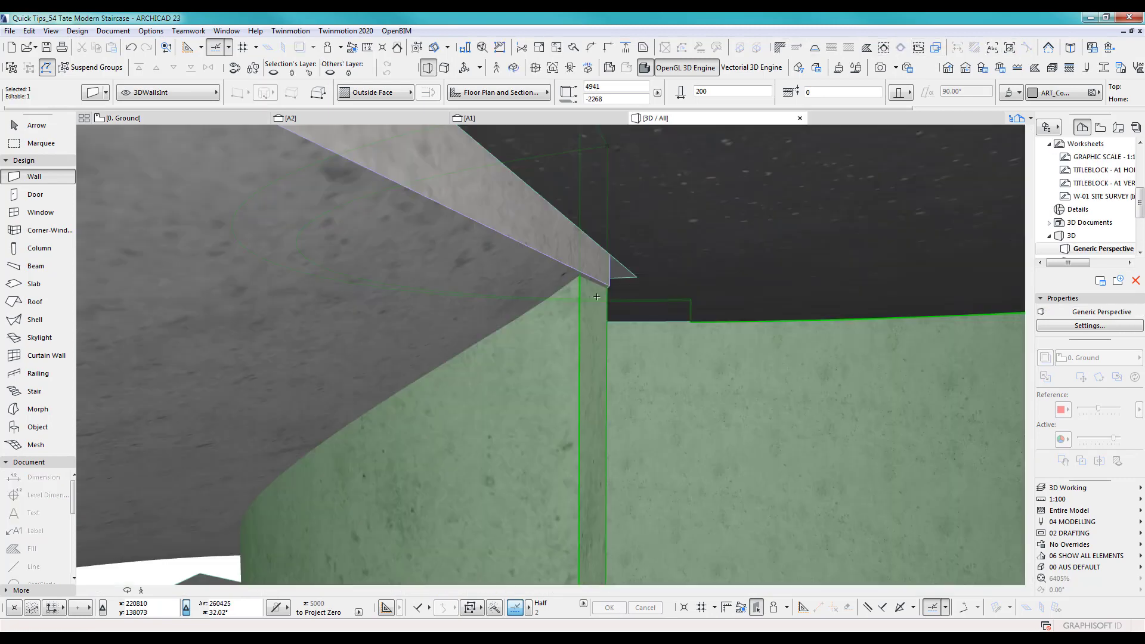
{"action": "middle_click_drag", "start_coordinate": [597, 297], "coordinate": [631, 295], "text": "shift"}
Nudge the tall wall's upper end a little closer to the last riser and review the whole wall in 3D.
{"action": "key", "text": "F2"}
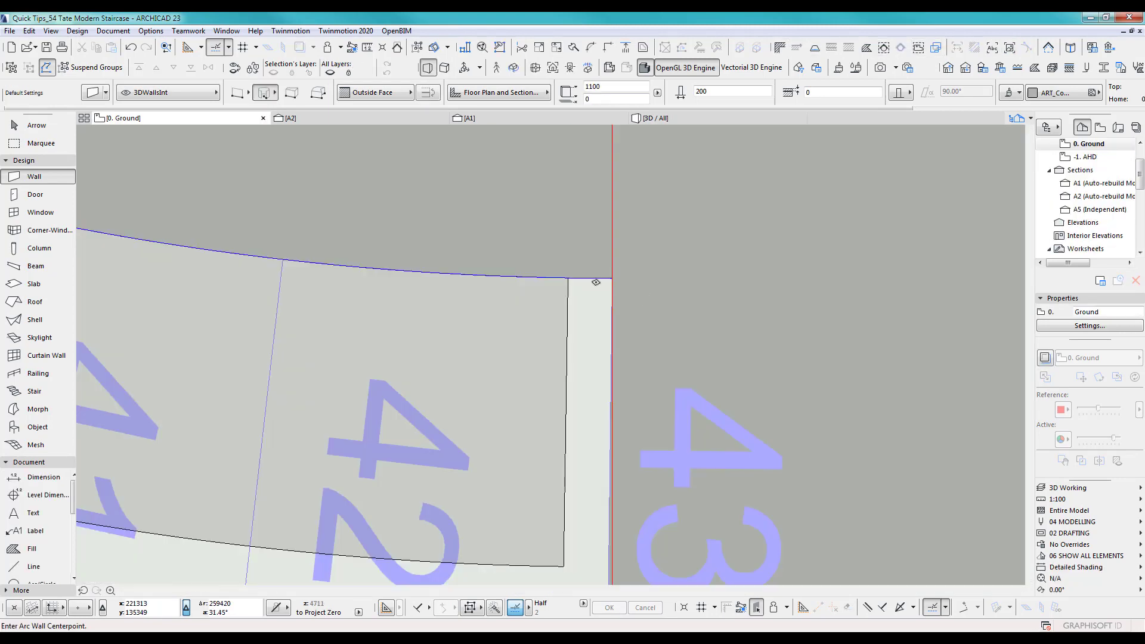
{"action": "left_click", "coordinate": [570, 278]}
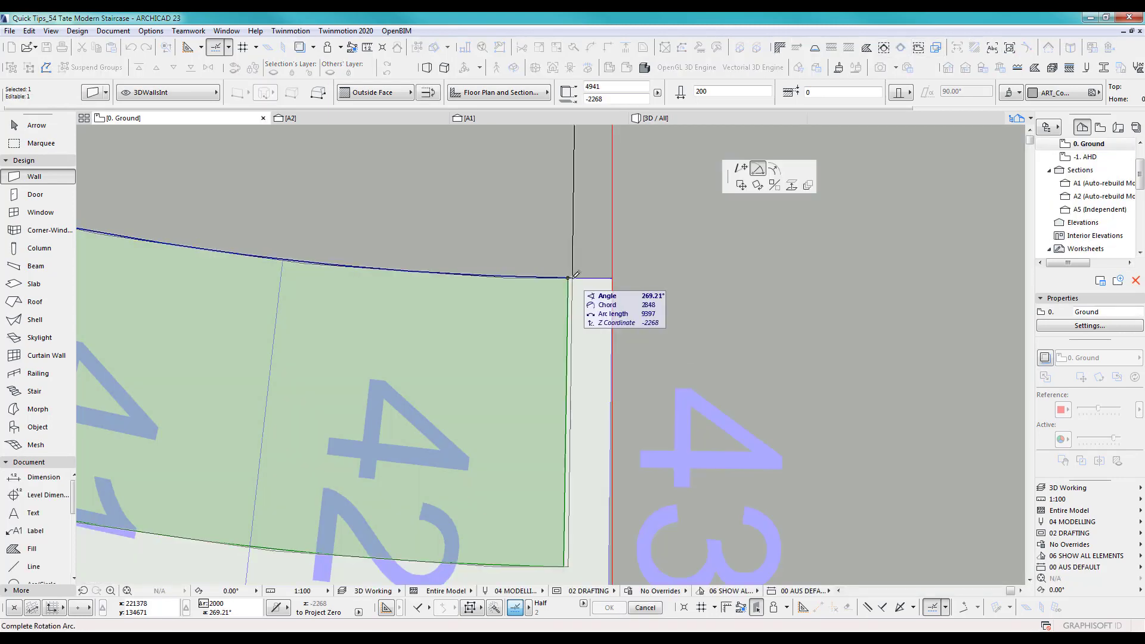
{"action": "key", "text": "Escape"}
{"action": "key", "text": "Escape"}
{"action": "key", "text": "F3"}
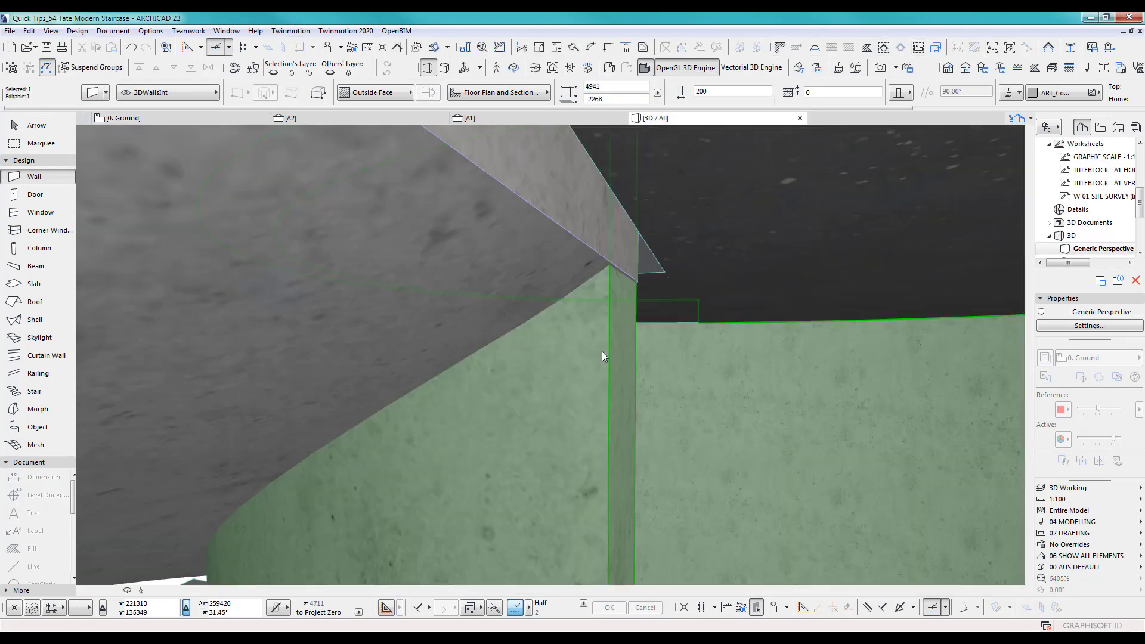
{"action": "scroll", "coordinate": [609, 387], "scroll_direction": "down", "scroll_amount": 10}
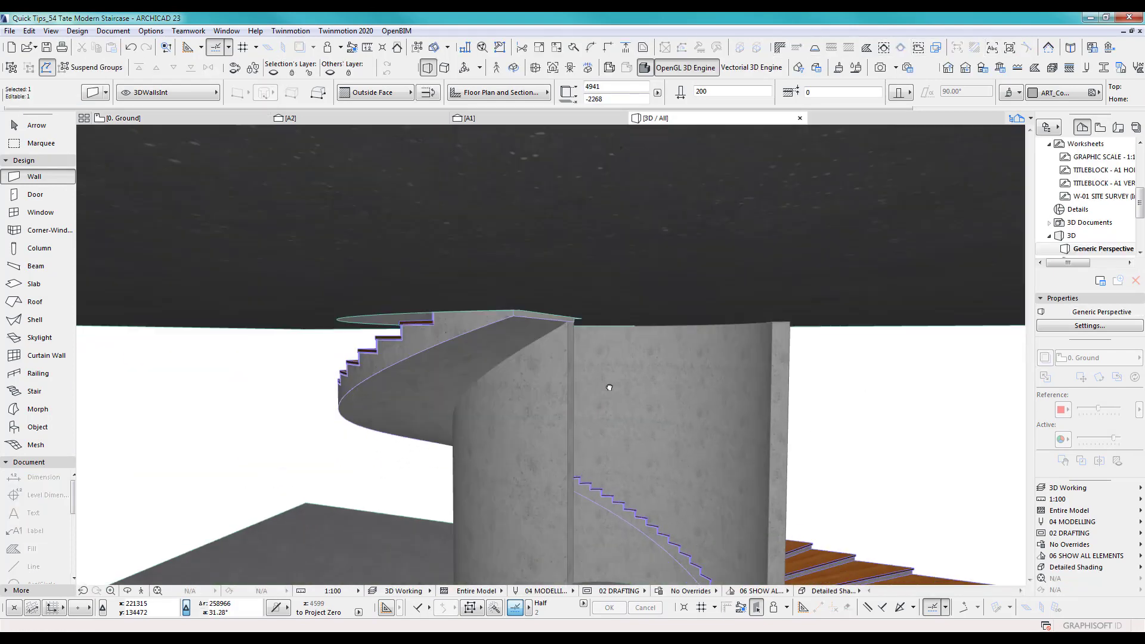
{"action": "middle_click_drag", "start_coordinate": [609, 388], "coordinate": [678, 446], "text": "shift"}
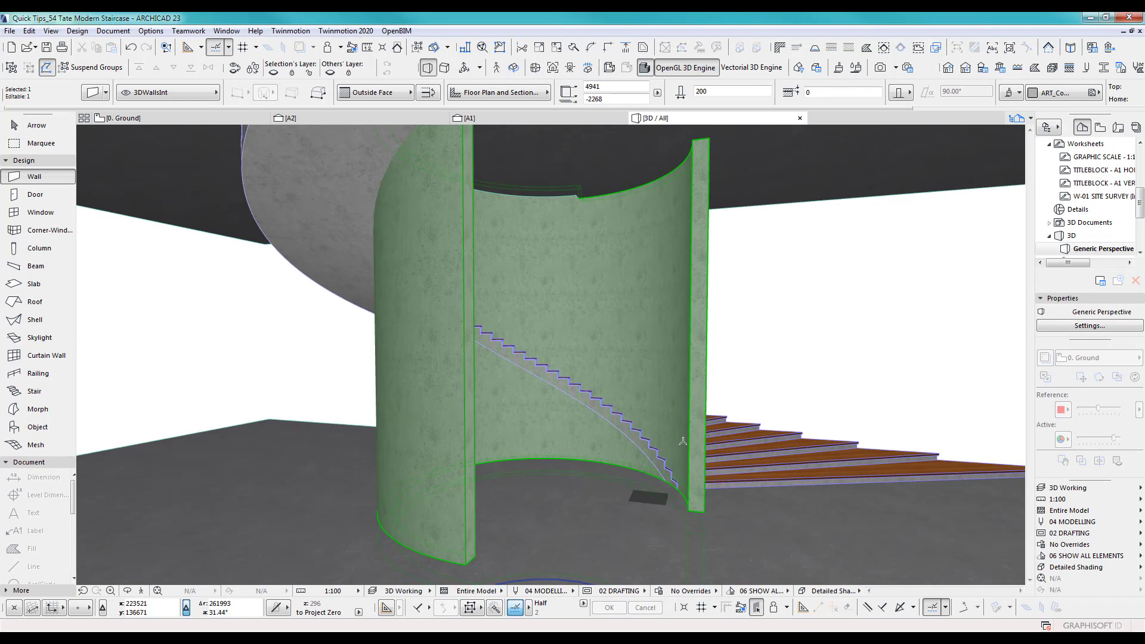
On the ground floor plan, shorten the tall wall's lower end along its arc to just behind the stair's first riser.
{"action": "key", "text": "F2"}
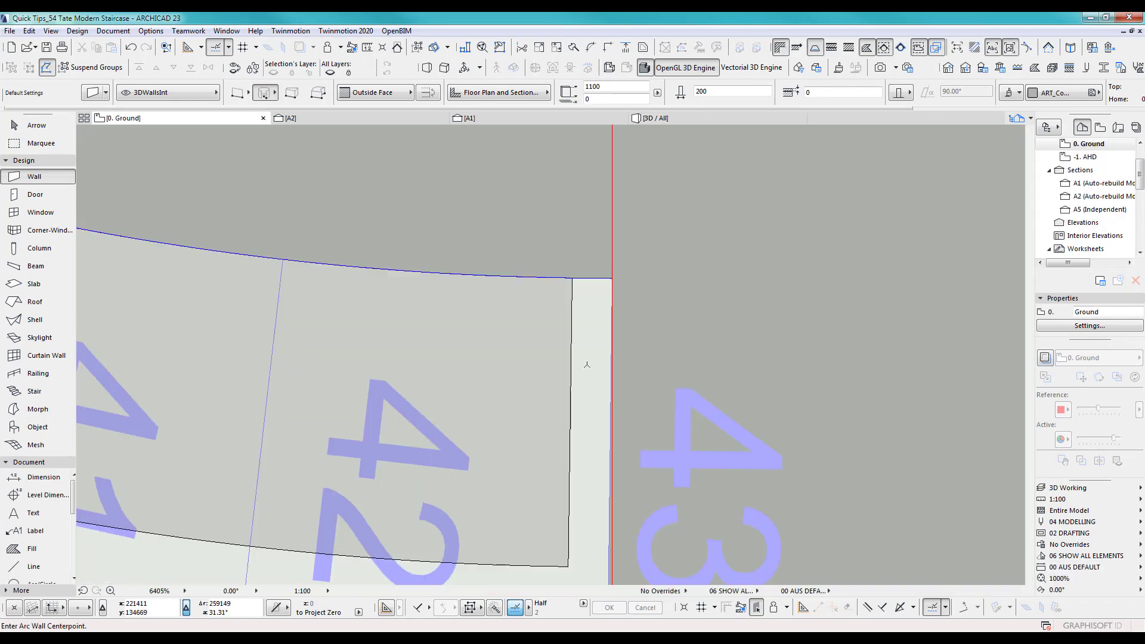
{"action": "scroll", "coordinate": [585, 363], "scroll_direction": "down", "scroll_amount": 5}
{"action": "middle_click_drag", "start_coordinate": [688, 258], "coordinate": [578, 384]}
{"action": "scroll", "coordinate": [575, 418], "scroll_direction": "down", "scroll_amount": 3}
{"action": "scroll", "coordinate": [767, 332], "scroll_direction": "up", "scroll_amount": 2}
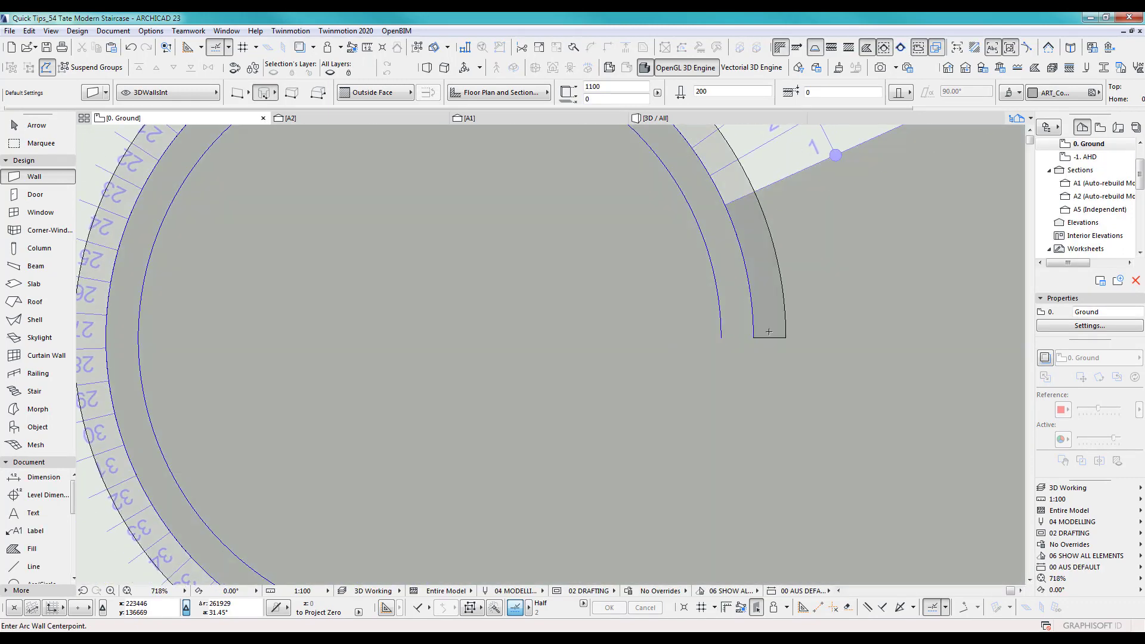
{"action": "left_click", "coordinate": [767, 332], "text": "shift"}
{"action": "left_click", "coordinate": [754, 338]}
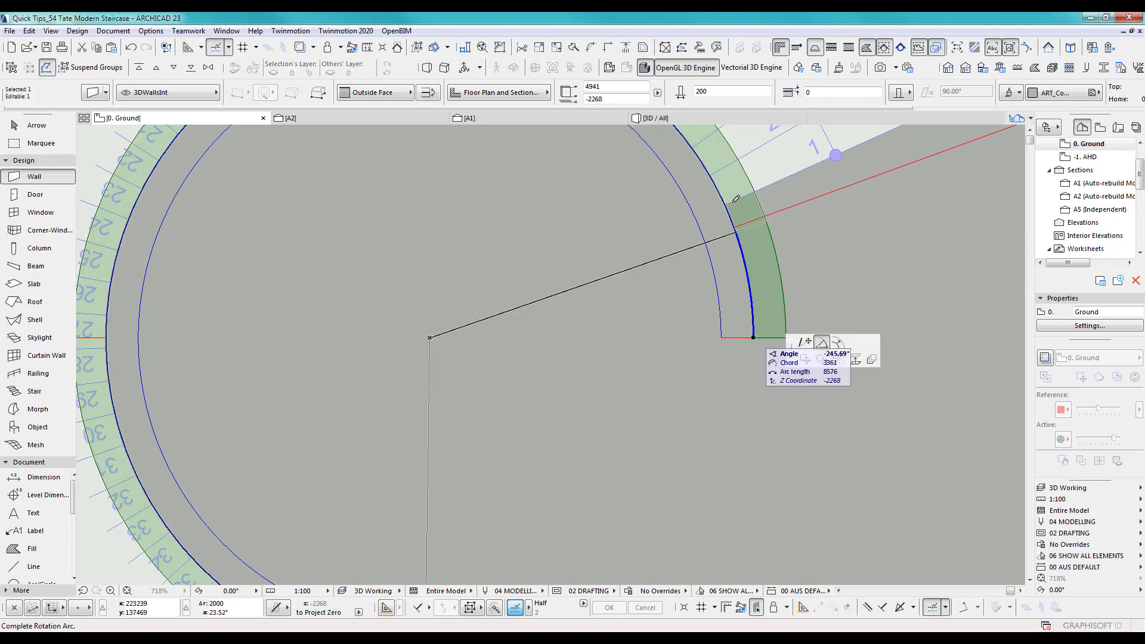
{"action": "scroll", "coordinate": [733, 205], "scroll_direction": "up", "scroll_amount": 3}
{"action": "middle_click_drag", "start_coordinate": [732, 206], "coordinate": [707, 366]}
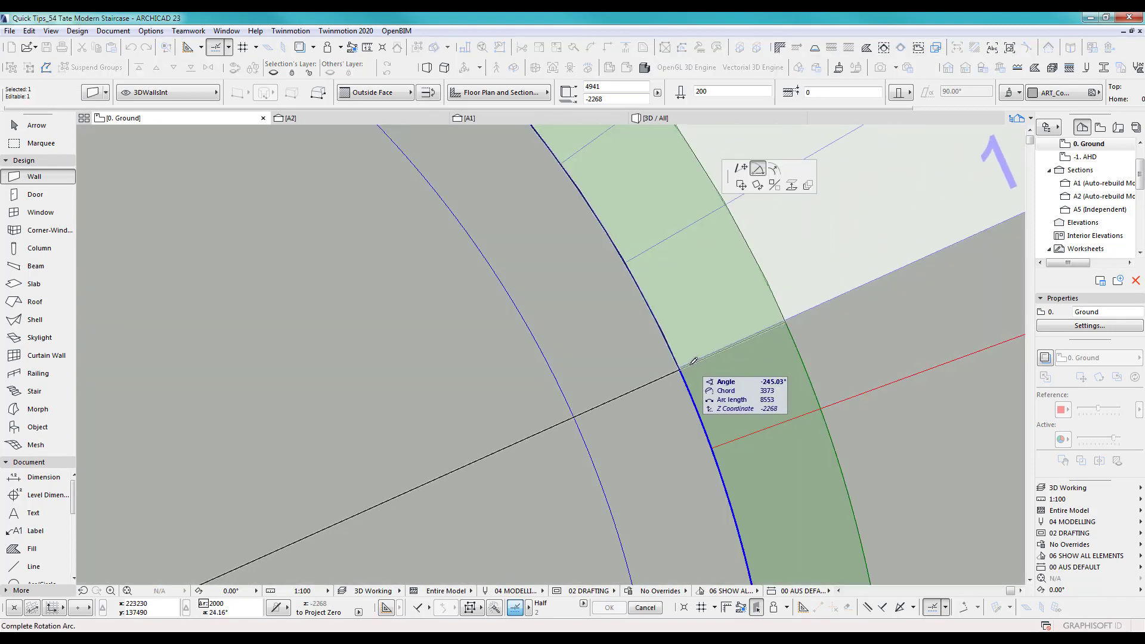
{"action": "left_click", "coordinate": [683, 362]}
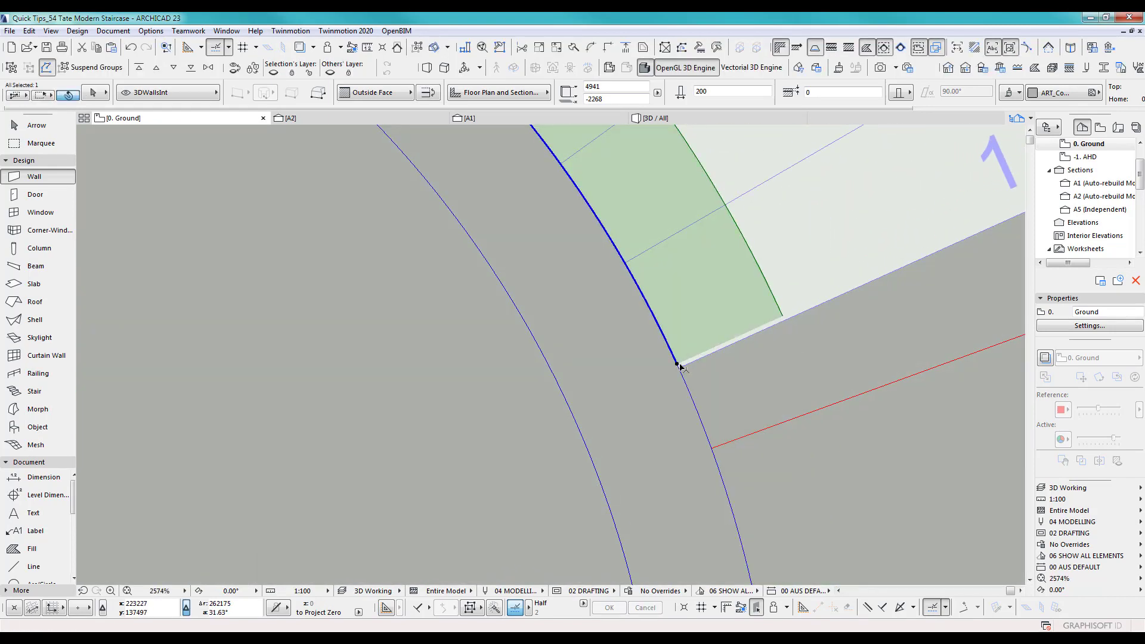
{"action": "key", "text": "Escape"}
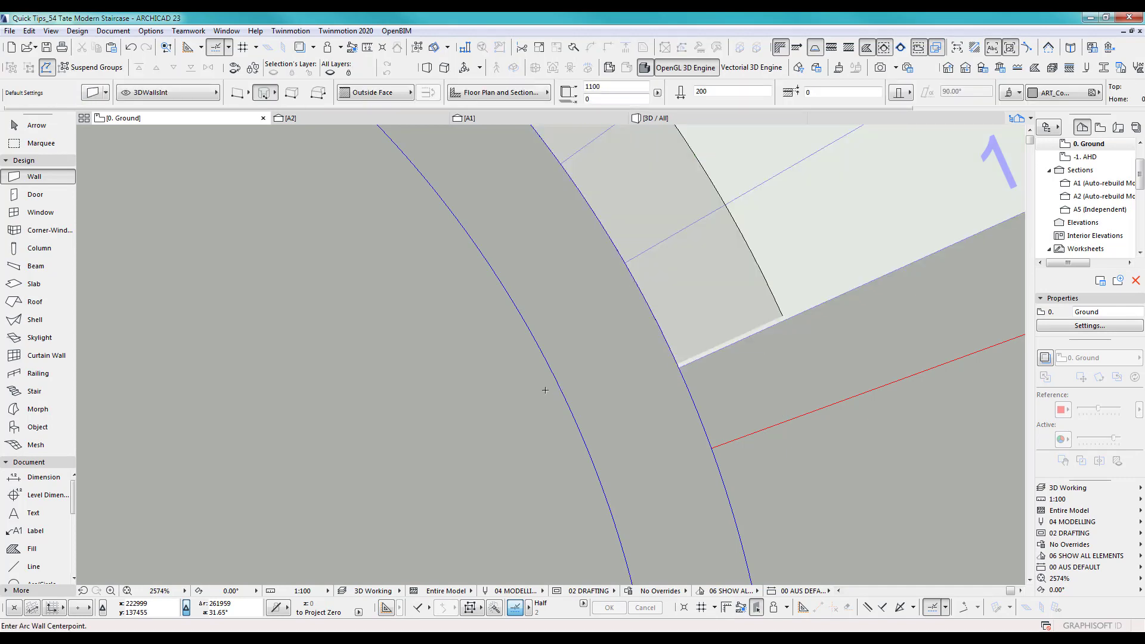
Pull the tall wall's lower end slightly further back from the first riser and check its fit against the bottom step in 3D.
{"action": "key", "text": "F3"}
{"action": "scroll", "coordinate": [701, 479], "scroll_direction": "up", "scroll_amount": 8}
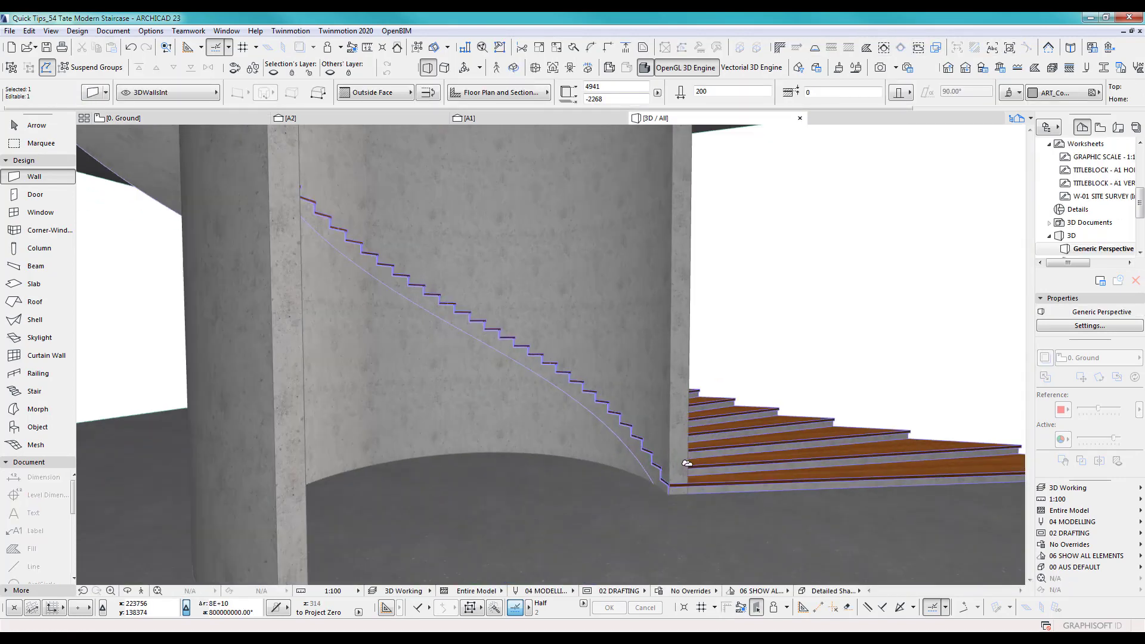
{"action": "scroll", "coordinate": [758, 476], "scroll_direction": "up", "scroll_amount": 6}
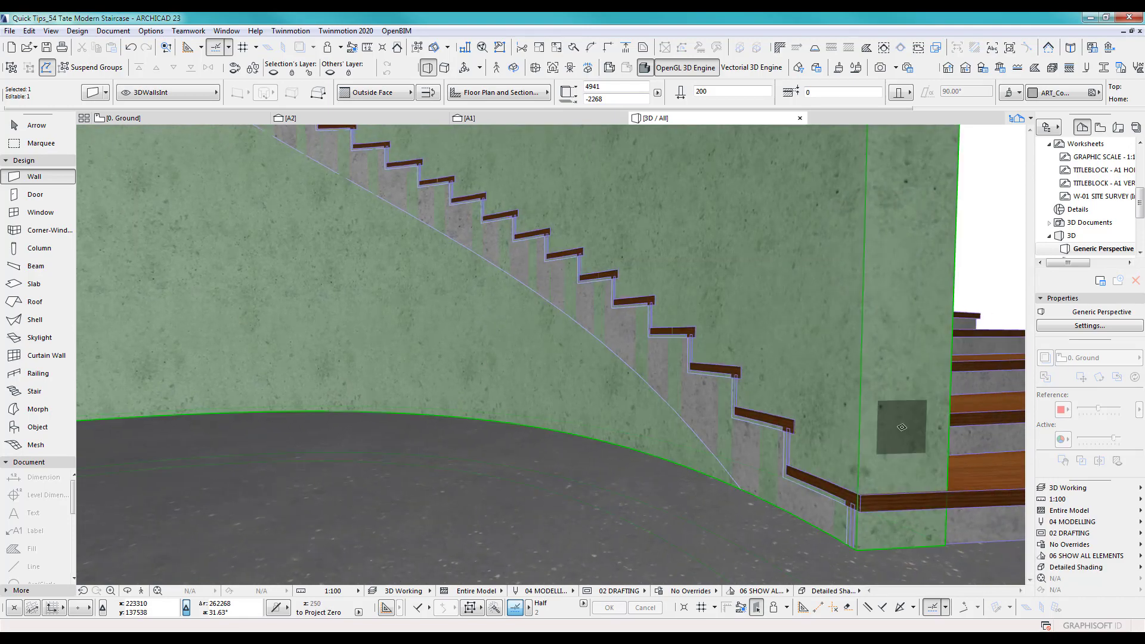
{"action": "key", "text": "F2"}
{"action": "left_click", "coordinate": [784, 319], "text": "shift"}
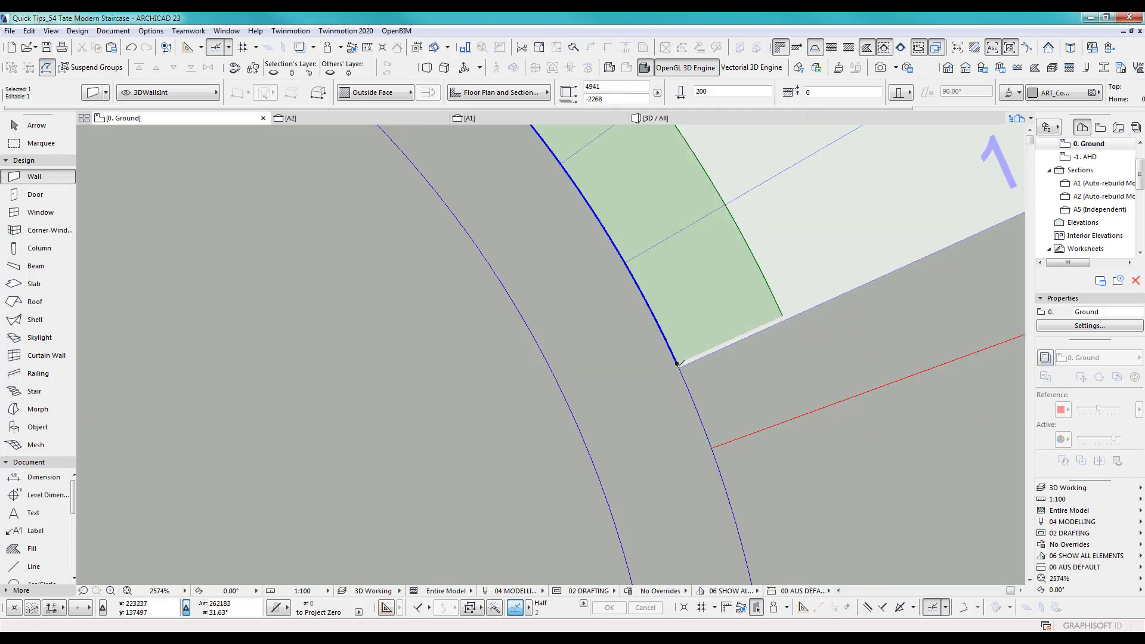
{"action": "left_click", "coordinate": [676, 361]}
{"action": "key", "text": "Escape"}
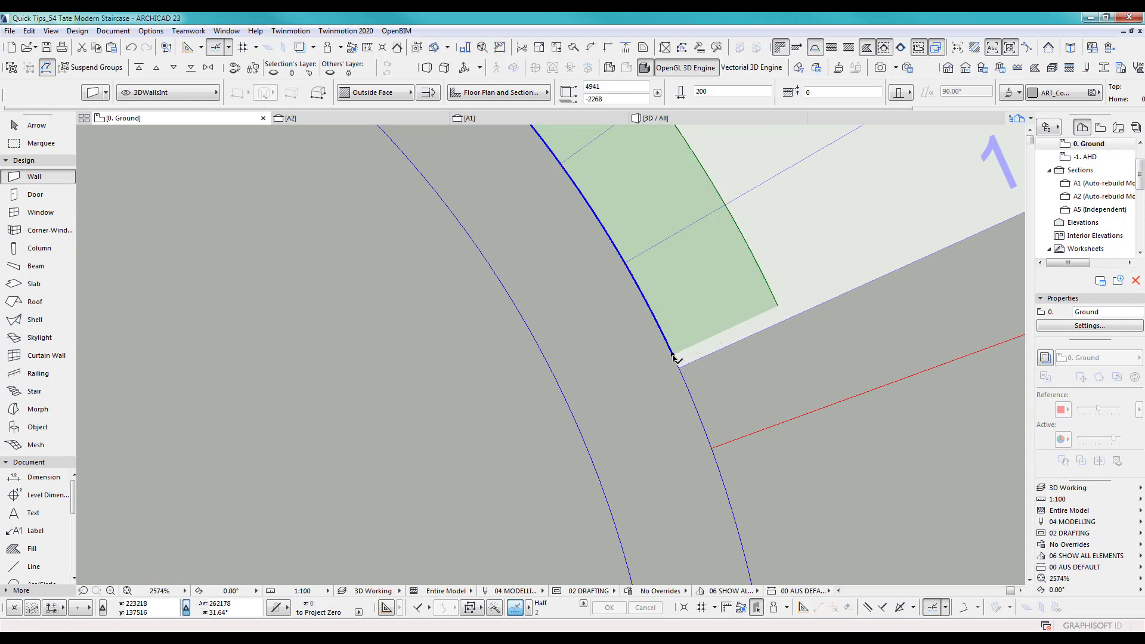
{"action": "key", "text": "Escape"}
{"action": "key", "text": "F3"}
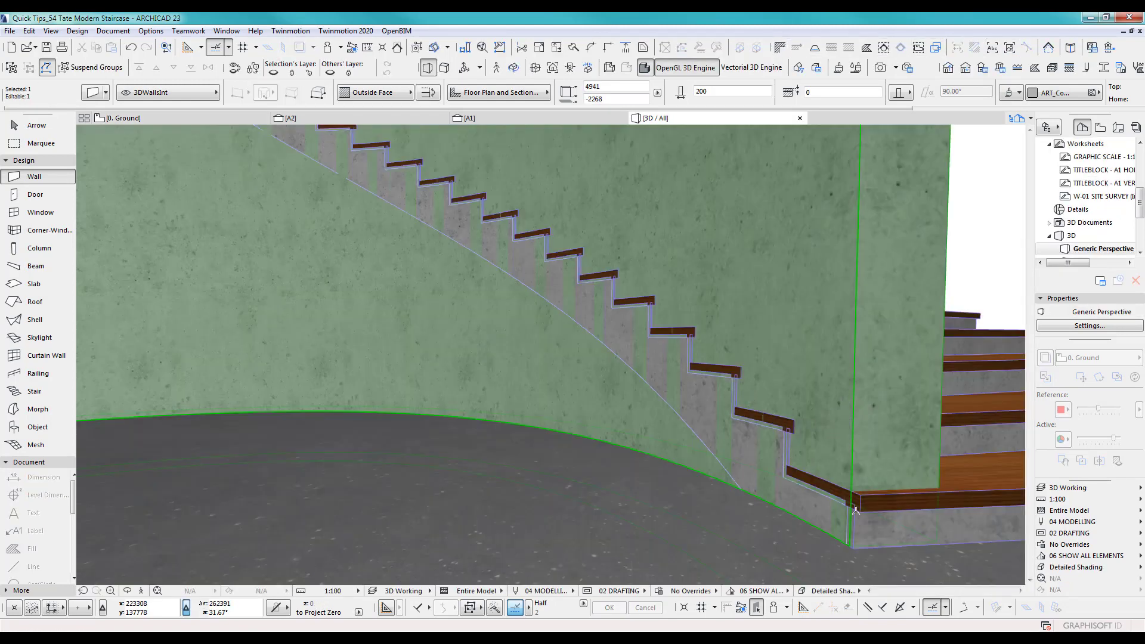
{"action": "scroll", "coordinate": [888, 511], "scroll_direction": "up", "scroll_amount": 6}
{"action": "scroll", "coordinate": [799, 511], "scroll_direction": "down", "scroll_amount": 6}
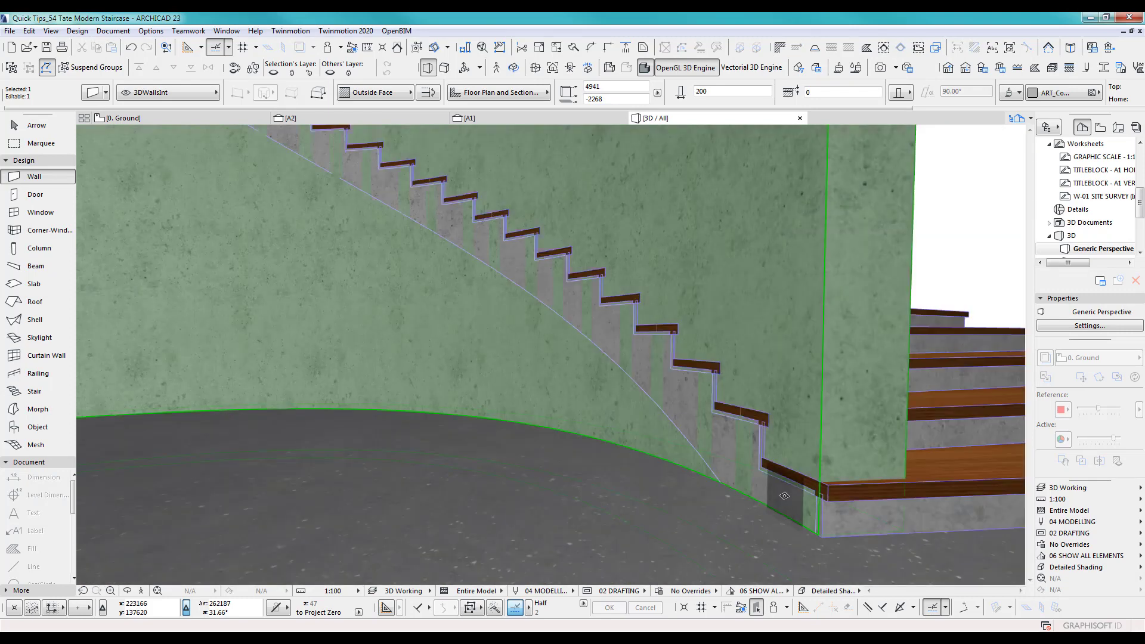
{"action": "scroll", "coordinate": [738, 499], "scroll_direction": "down", "scroll_amount": 1}
{"action": "scroll", "coordinate": [738, 499], "scroll_direction": "down", "scroll_amount": 1}
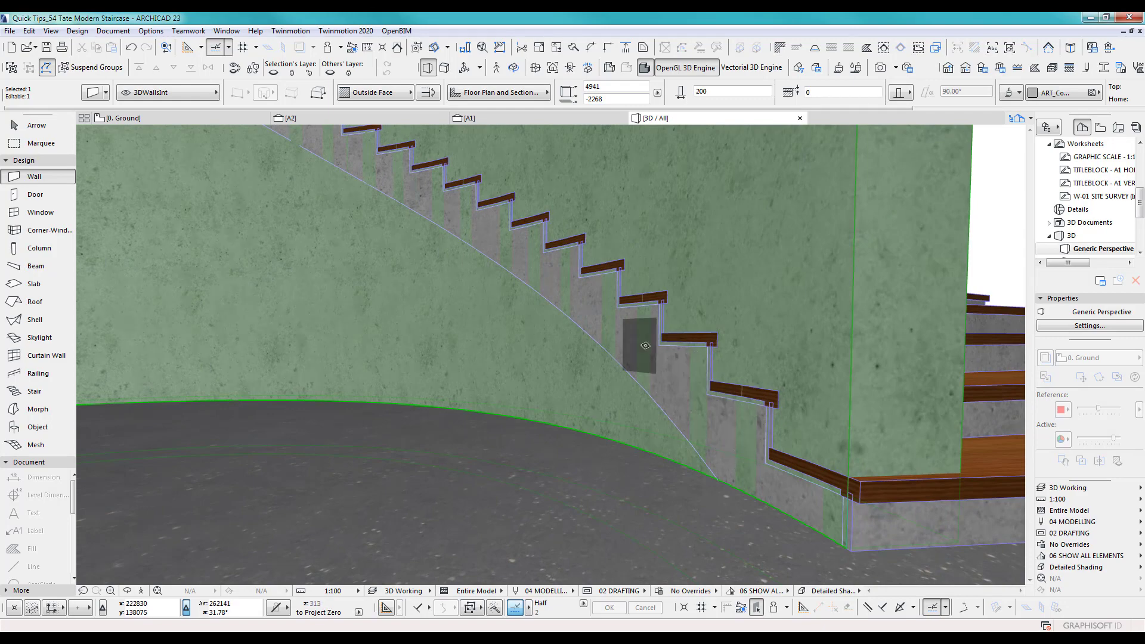
{"action": "key", "text": "F2"}
{"action": "key", "text": "Escape"}
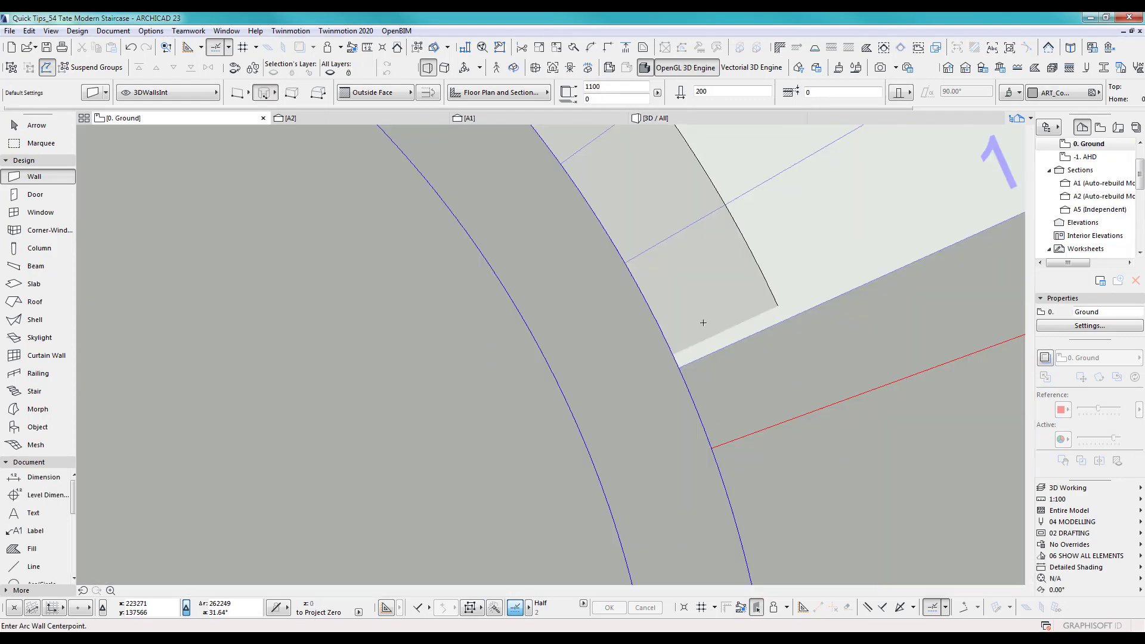
{"action": "left_click", "coordinate": [688, 321], "text": "shift"}
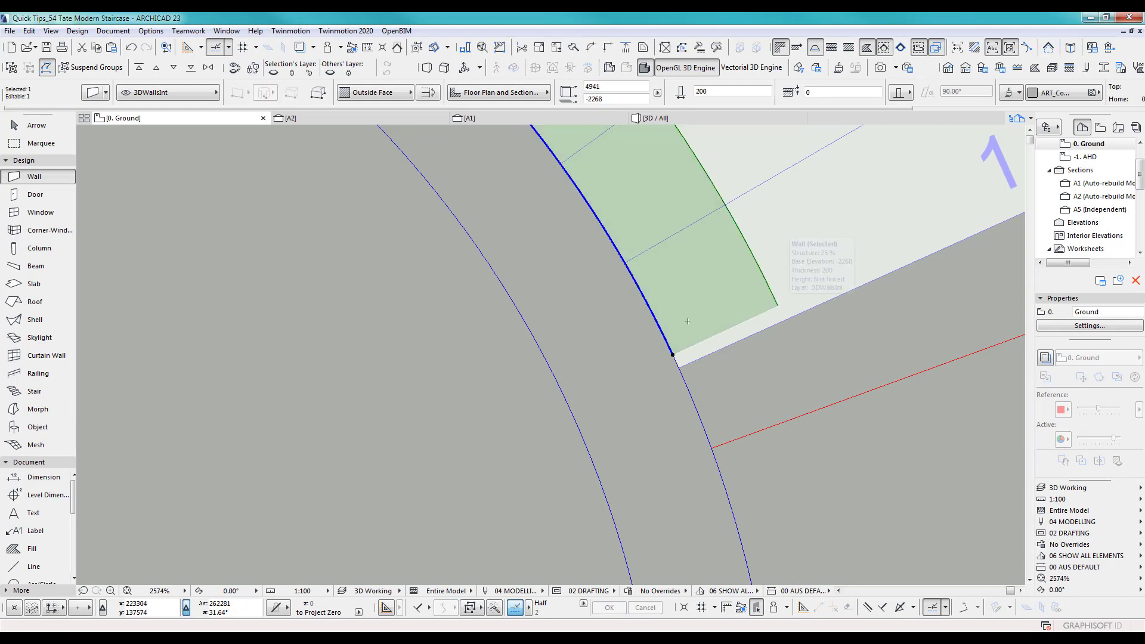
{"action": "left_click", "coordinate": [665, 336]}
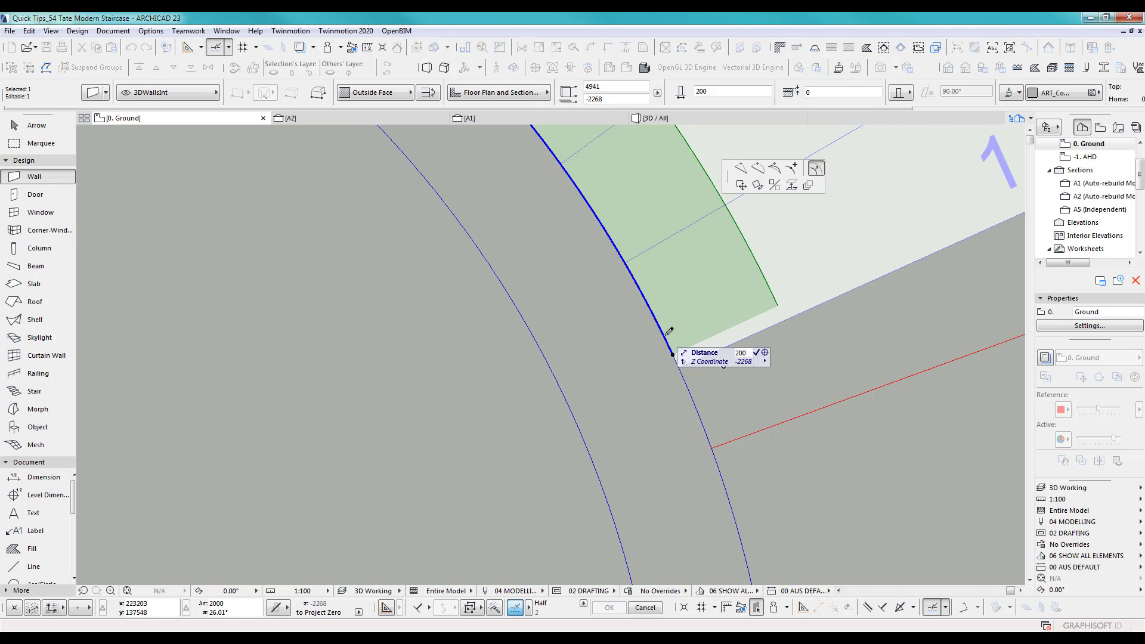
{"action": "key", "text": "Escape"}
{"action": "scroll", "coordinate": [667, 350], "scroll_direction": "up", "scroll_amount": 5}
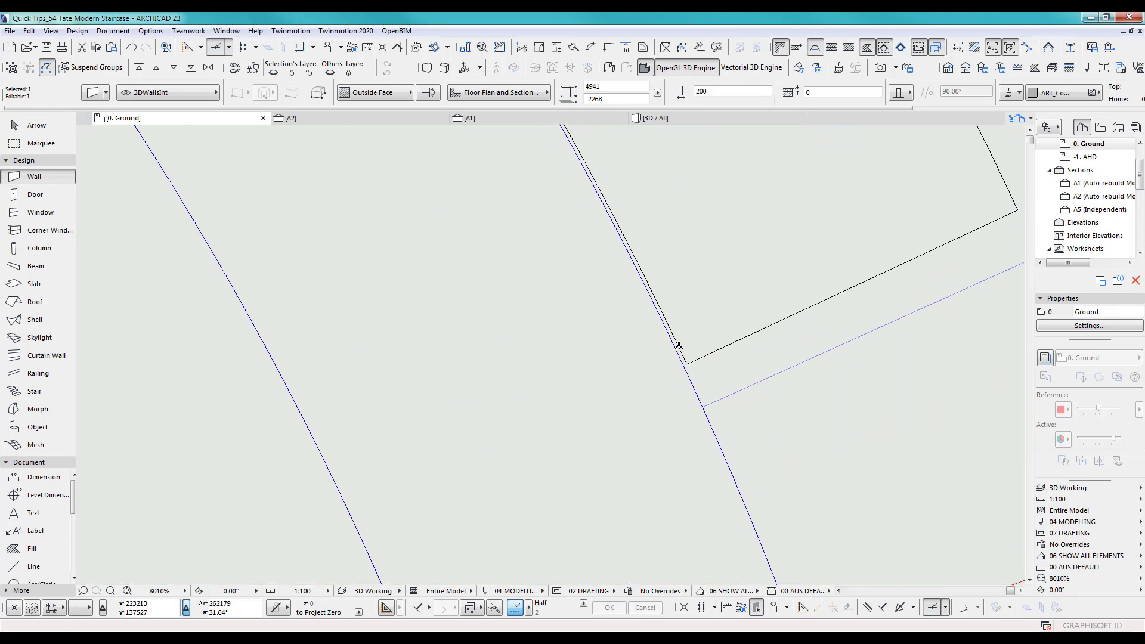
{"action": "key", "text": "Escape"}
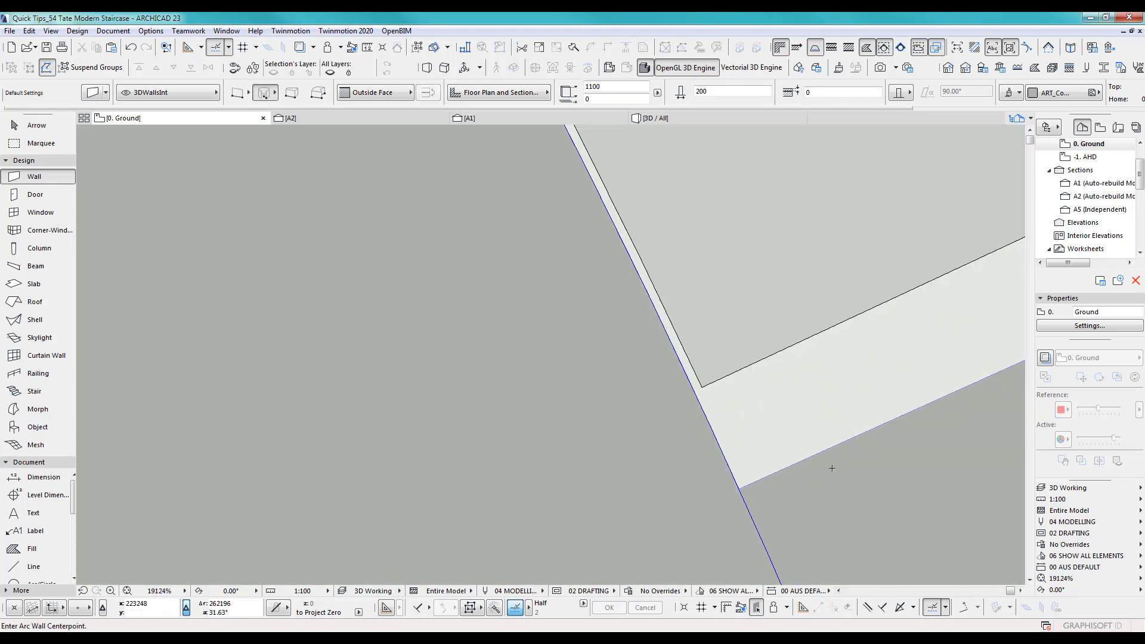
View the entire tall wall and stair in 3D and set the wall as the target of a Solid Element Operation.
{"action": "key", "text": "F3"}
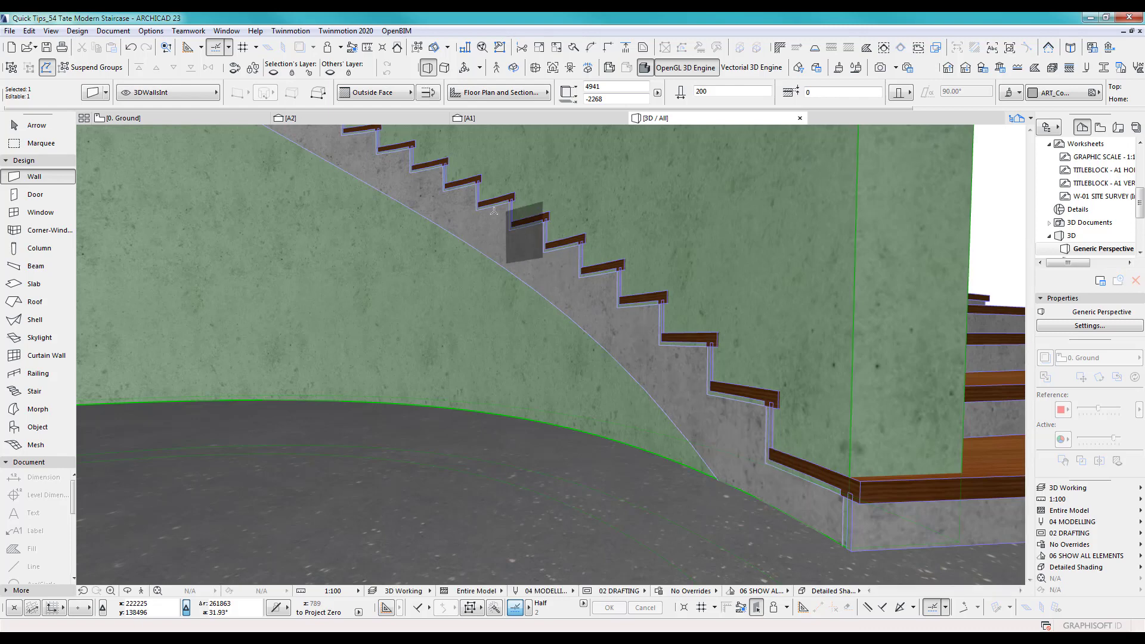
{"action": "scroll", "coordinate": [500, 238], "scroll_direction": "down", "scroll_amount": 5}
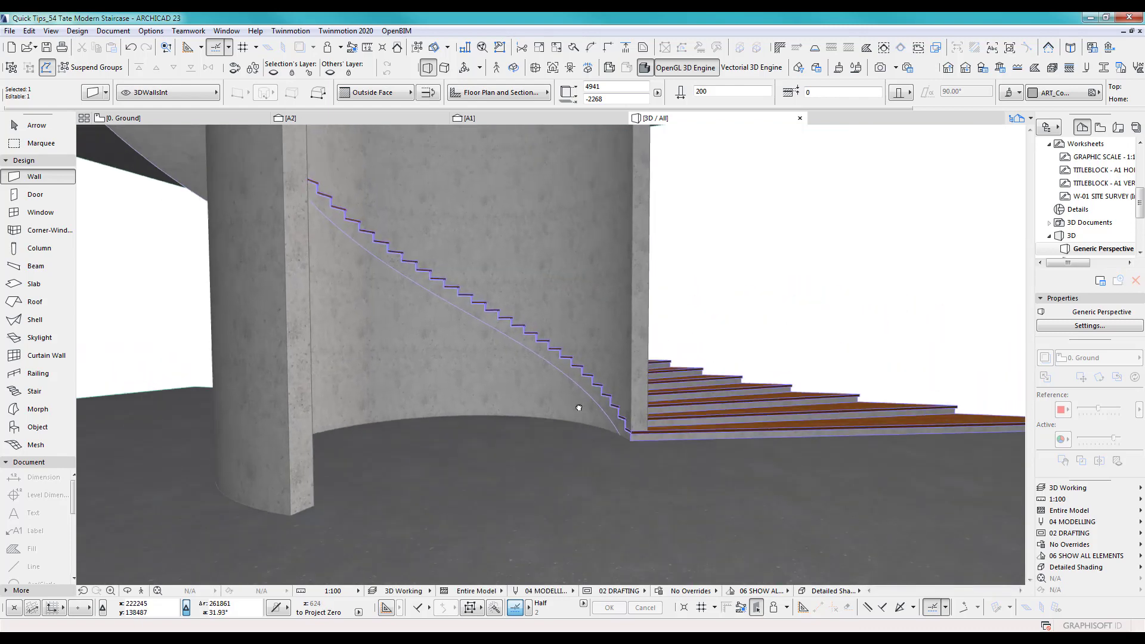
{"action": "key", "text": "o"}
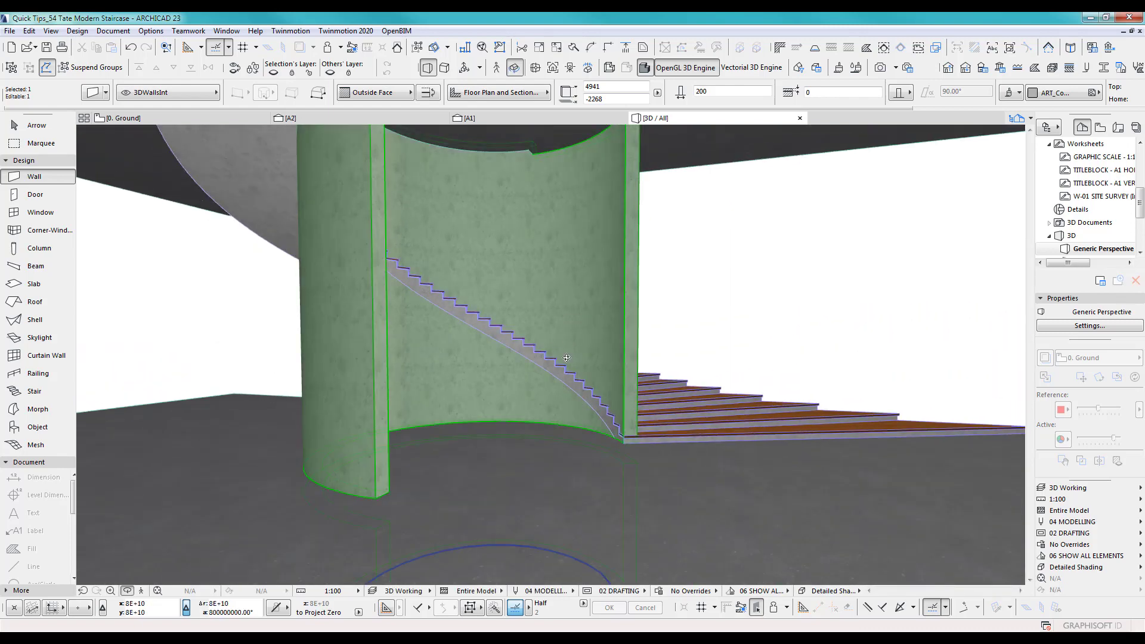
{"action": "left_click_drag", "start_coordinate": [565, 345], "coordinate": [569, 388]}
{"action": "key", "text": "o"}
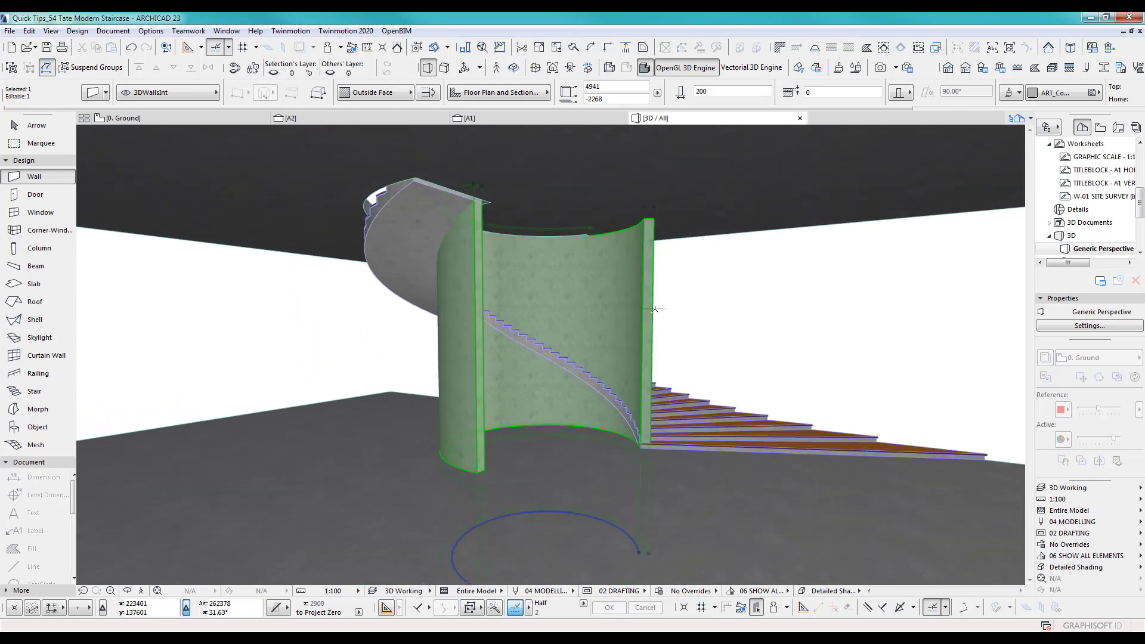
{"action": "left_click", "coordinate": [77, 30]}
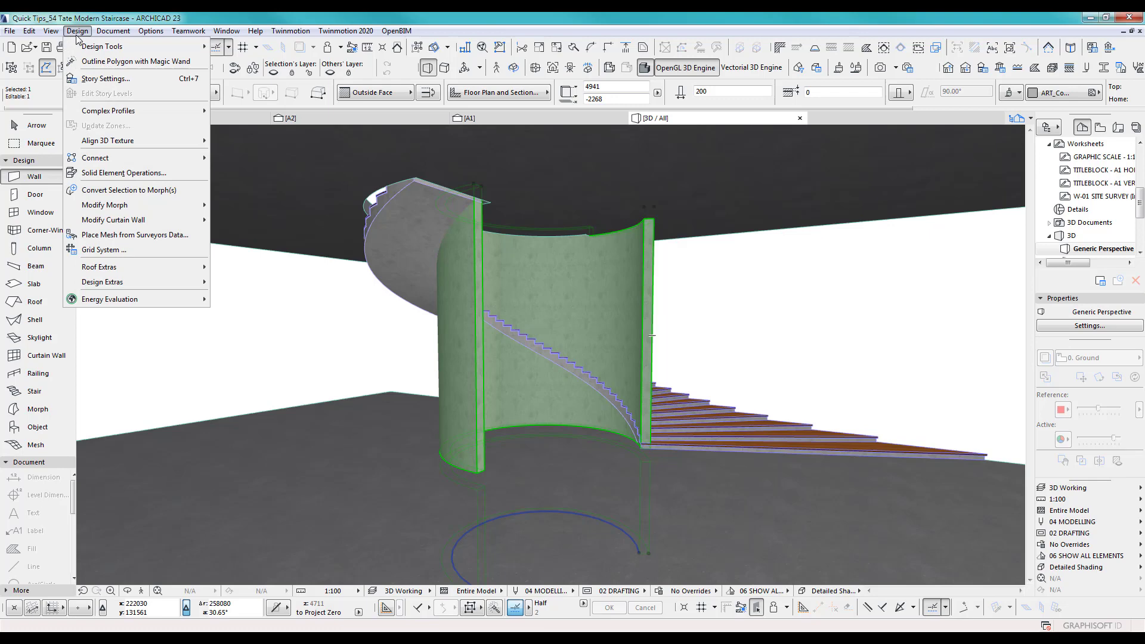
{"action": "left_click", "coordinate": [116, 172]}
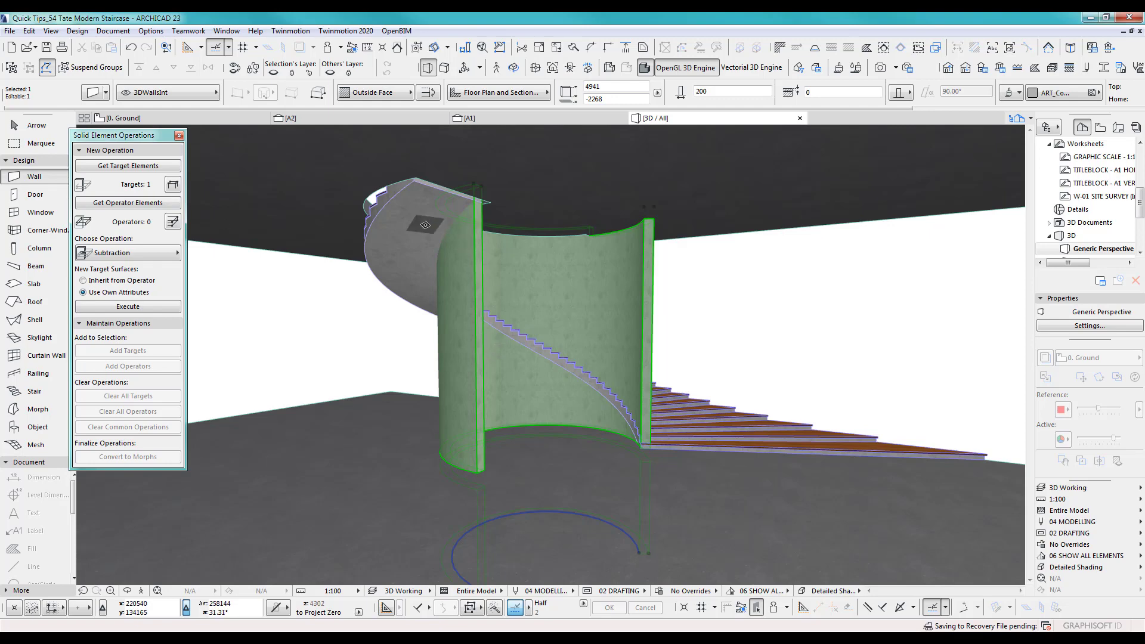
Trim the tall wall with the stair as operator, using Subtraction with upward extrusion.
{"action": "left_click", "coordinate": [425, 225]}
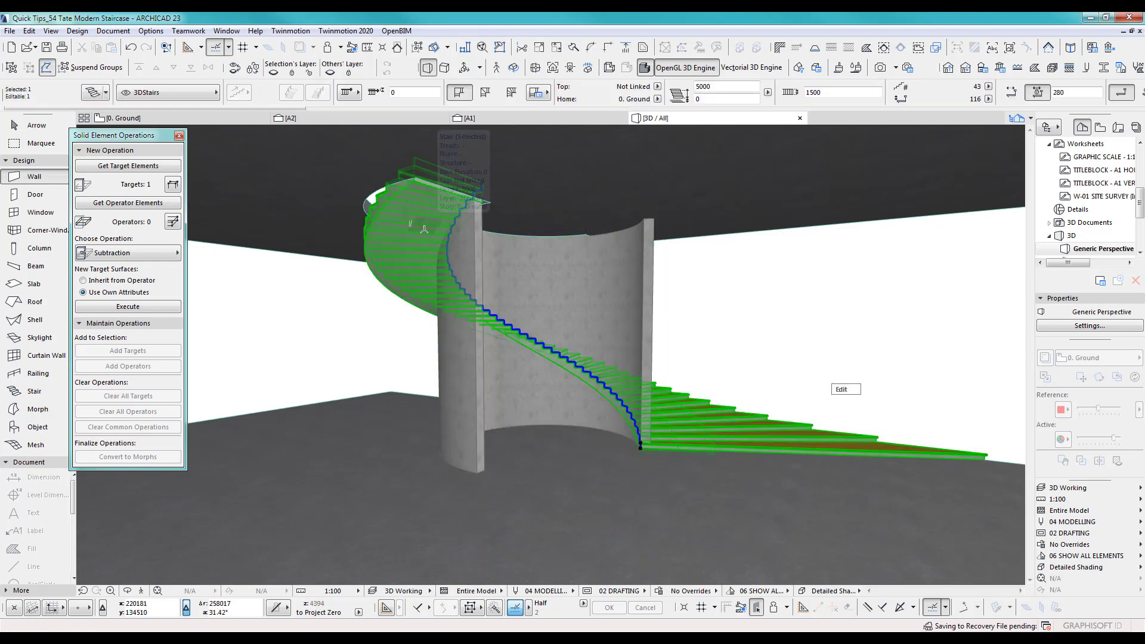
{"action": "key", "text": "Escape"}
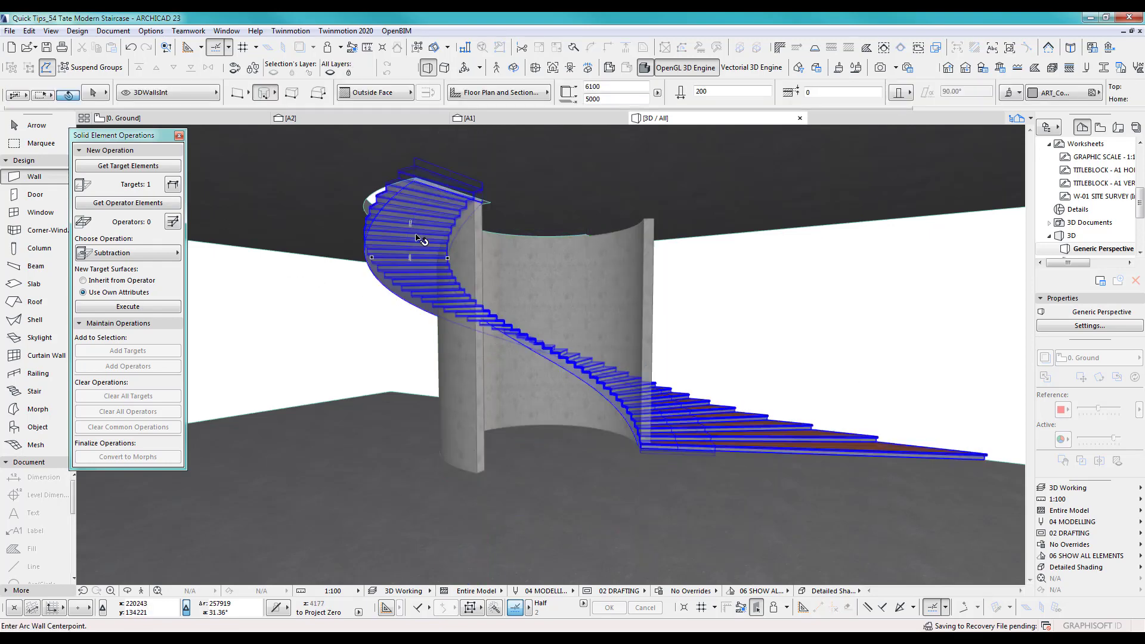
{"action": "left_click", "coordinate": [417, 237], "text": "shift"}
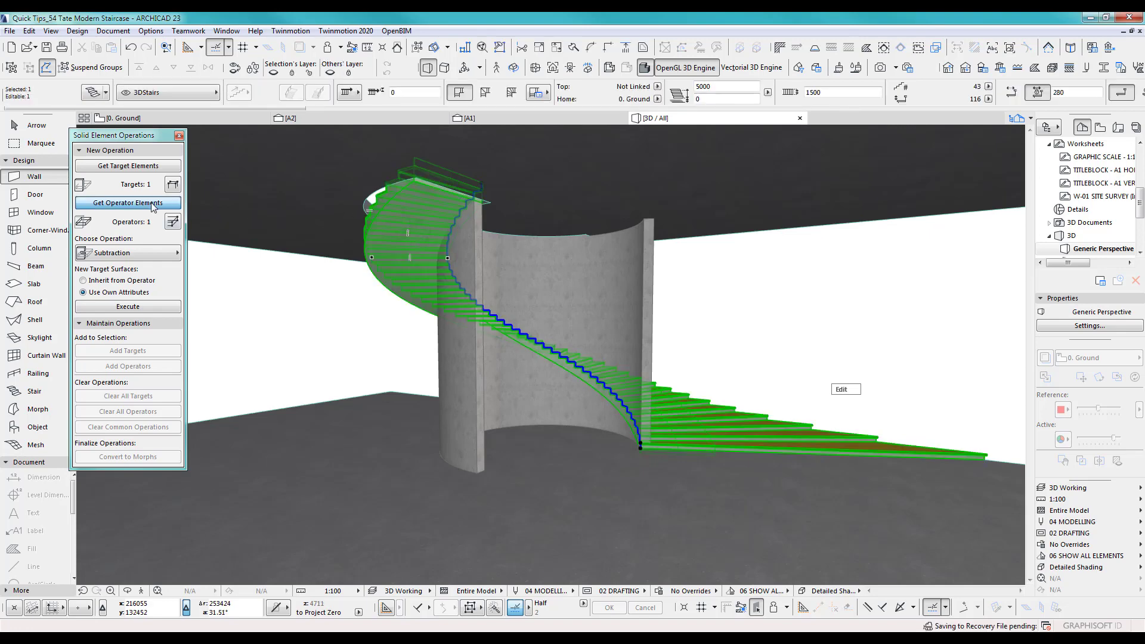
{"action": "left_click", "coordinate": [143, 254]}
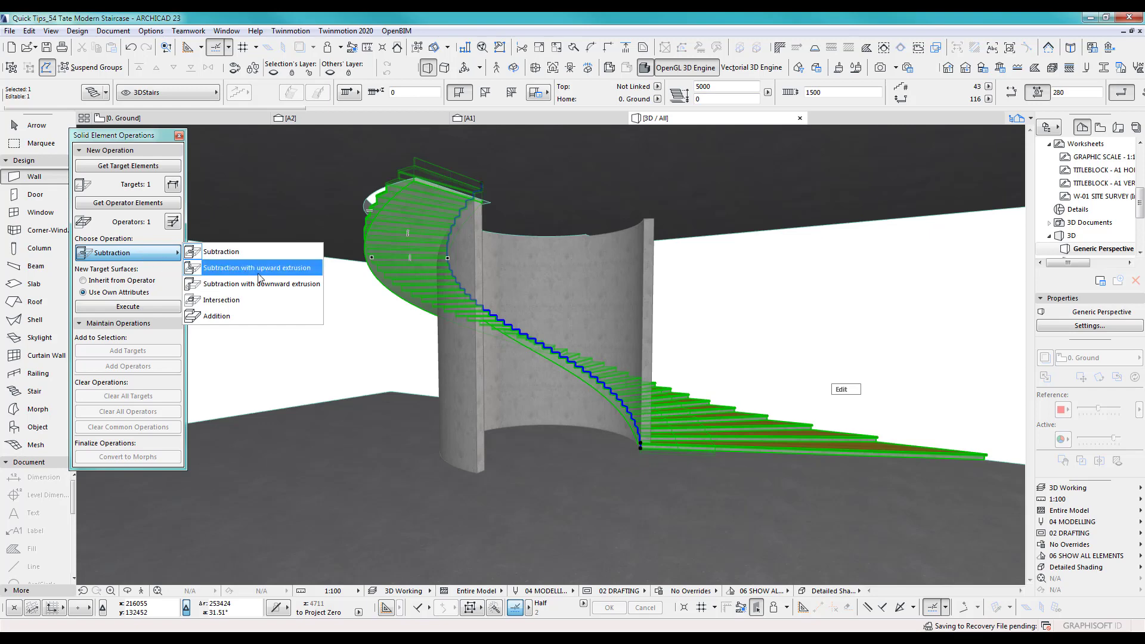
{"action": "left_click", "coordinate": [280, 269]}
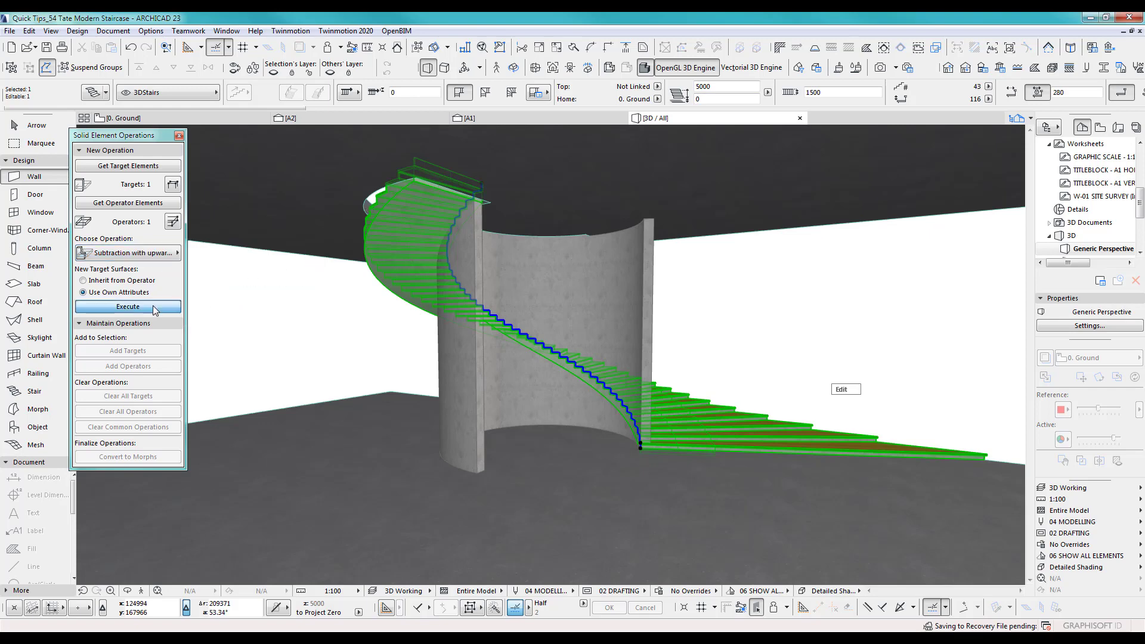
{"action": "left_click", "coordinate": [345, 325]}
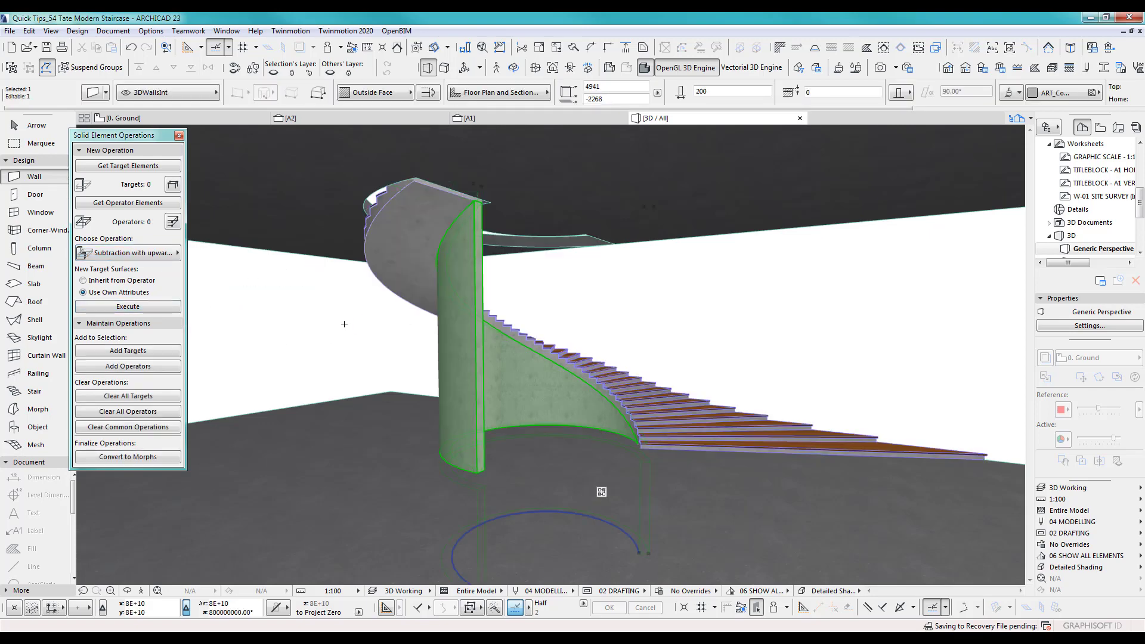
{"action": "key", "text": "Escape"}
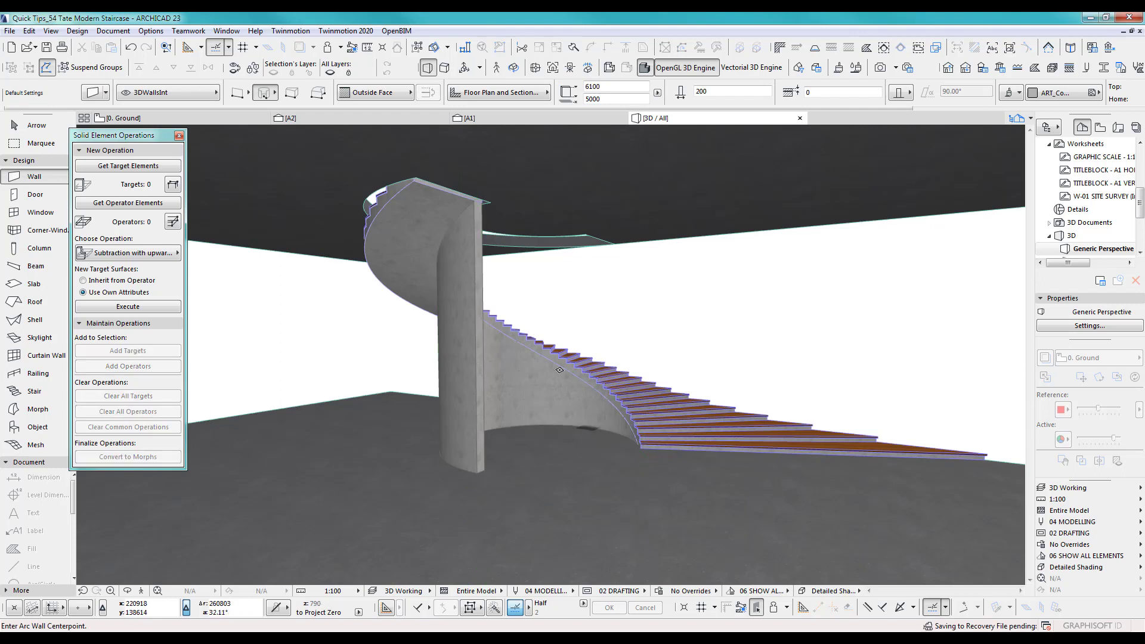
Isolate the trimmed tall wall in 3D and convert it to a morph.
{"action": "left_click", "coordinate": [525, 385], "text": "shift"}
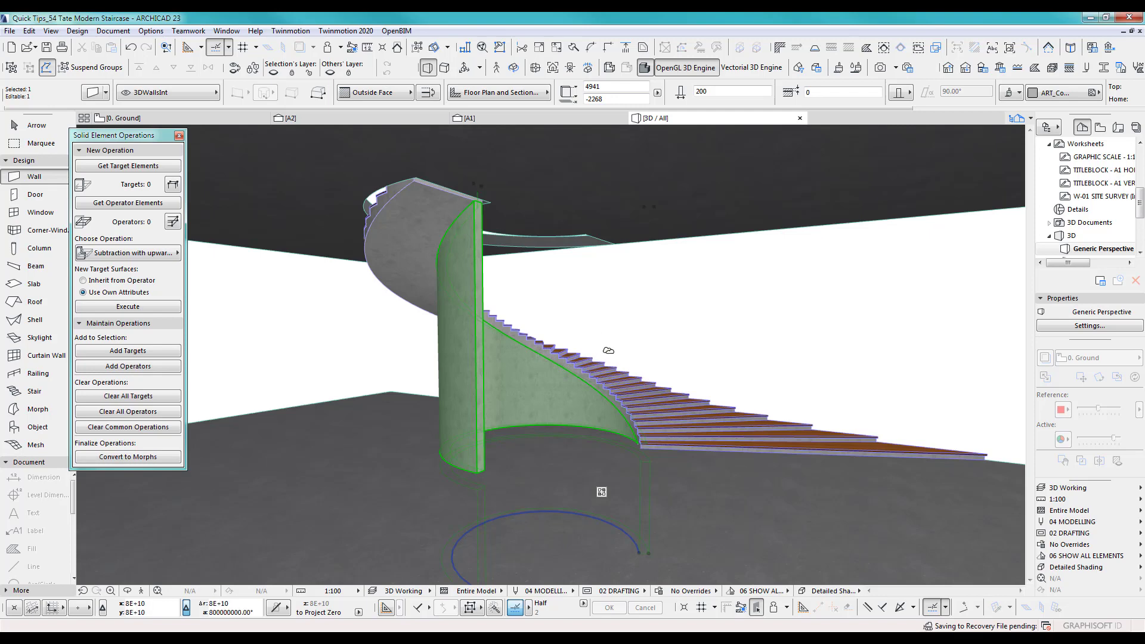
{"action": "key", "text": "F5"}
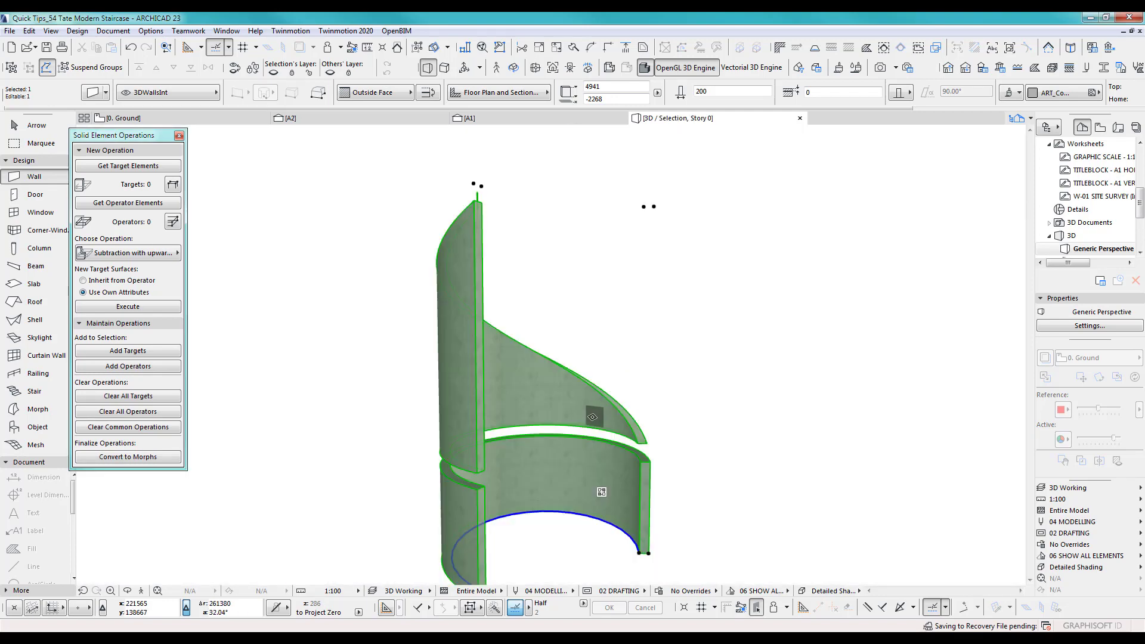
{"action": "scroll", "coordinate": [592, 417], "scroll_direction": "down", "scroll_amount": 3}
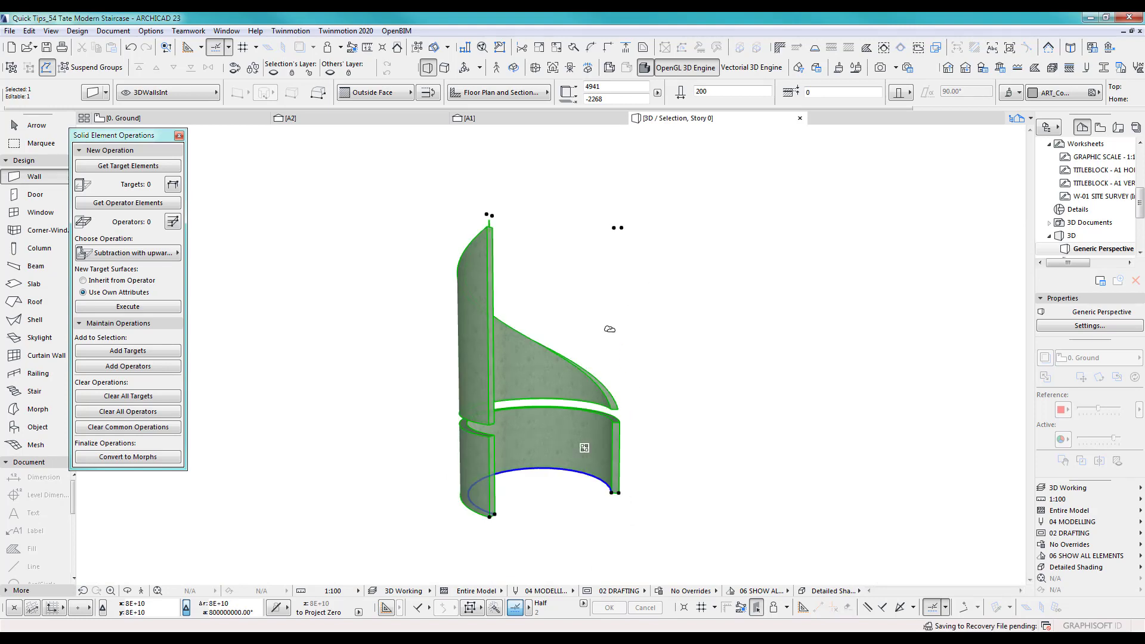
{"action": "scroll", "coordinate": [499, 228], "scroll_direction": "up", "scroll_amount": 10}
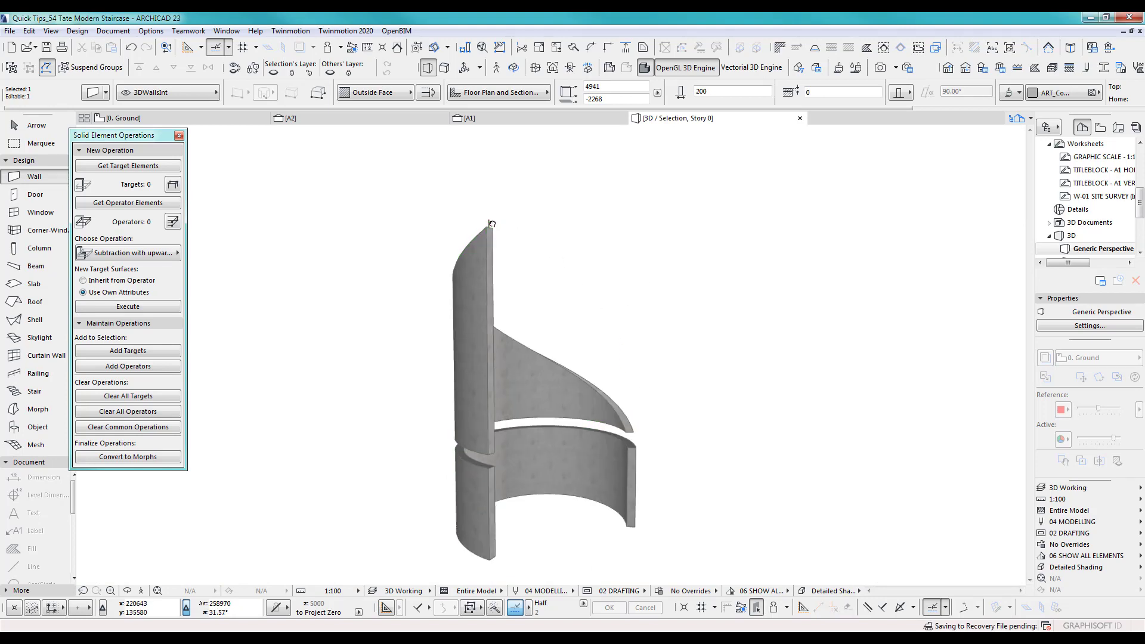
{"action": "scroll", "coordinate": [486, 221], "scroll_direction": "down", "scroll_amount": 6}
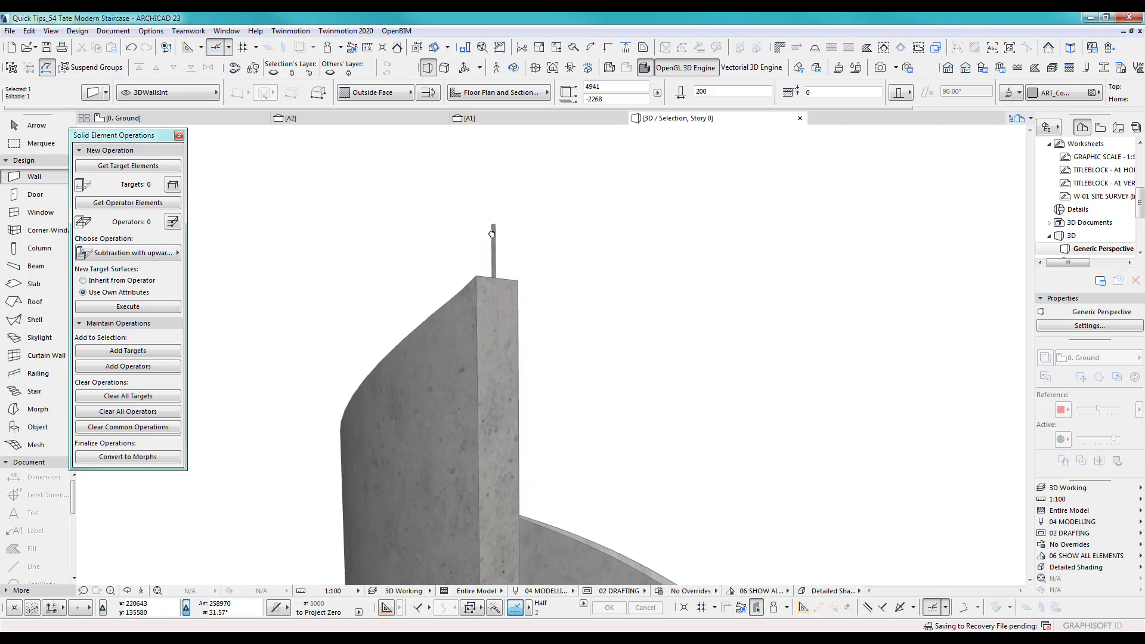
{"action": "scroll", "coordinate": [549, 380], "scroll_direction": "down", "scroll_amount": 4}
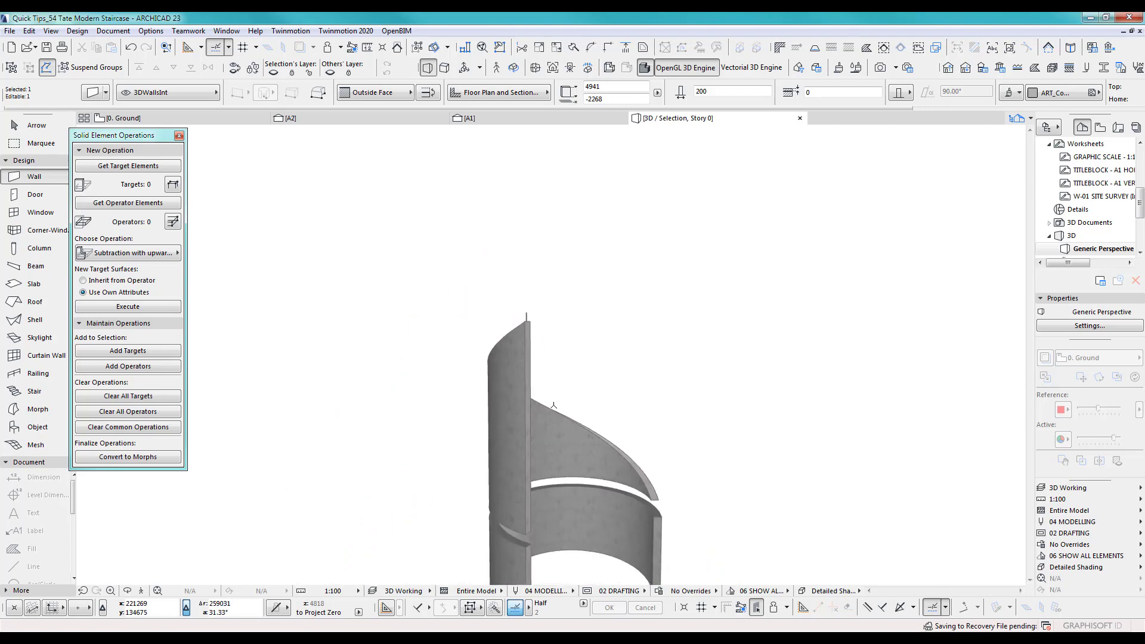
{"action": "right_click", "coordinate": [549, 288]}
{"action": "left_click", "coordinate": [608, 396]}
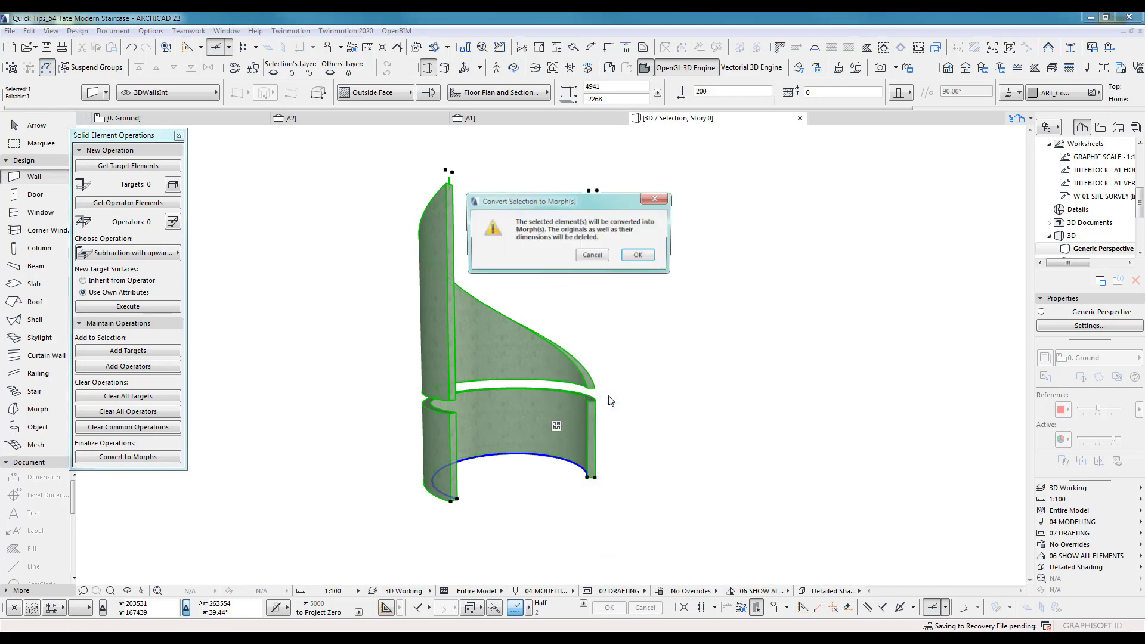
{"action": "left_click", "coordinate": [637, 255]}
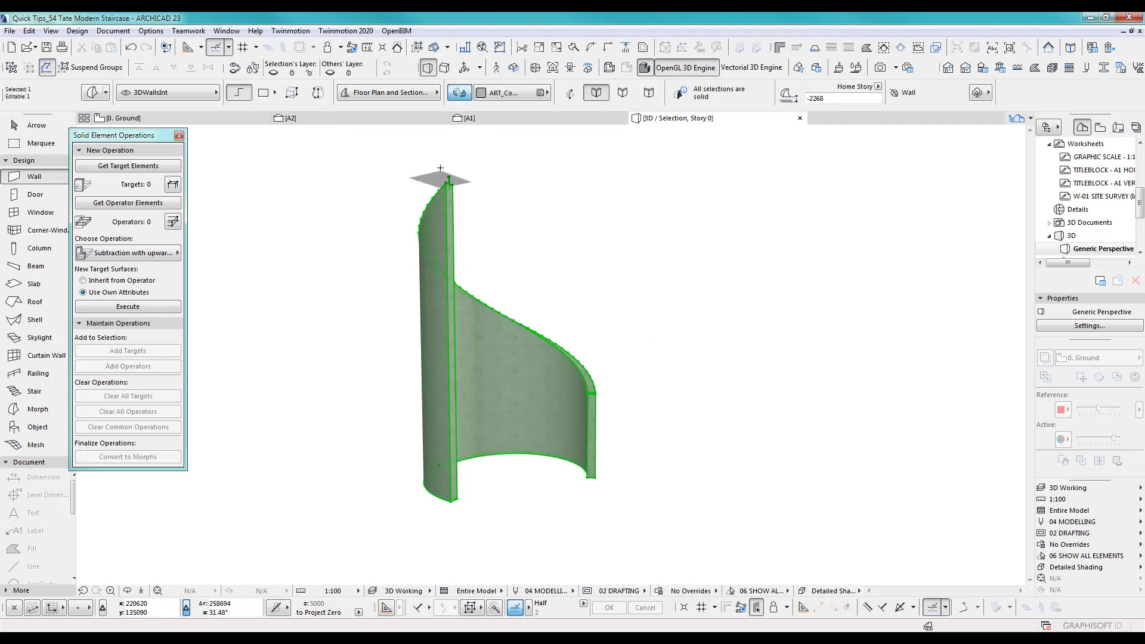
Remove the thin leftover sliver on the morph's upper end by moving its top nodes down to the wall's top edge.
{"action": "scroll", "coordinate": [440, 169], "scroll_direction": "up", "scroll_amount": 5}
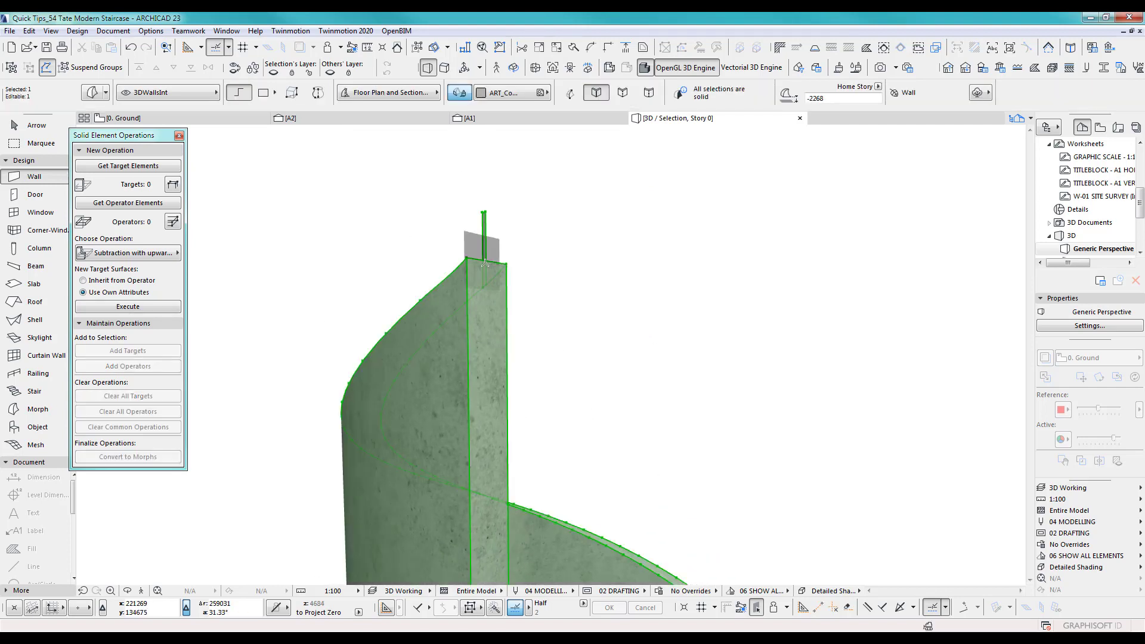
{"action": "middle_click_drag", "start_coordinate": [485, 262], "coordinate": [534, 334], "text": "shift"}
{"action": "key", "text": "Escape"}
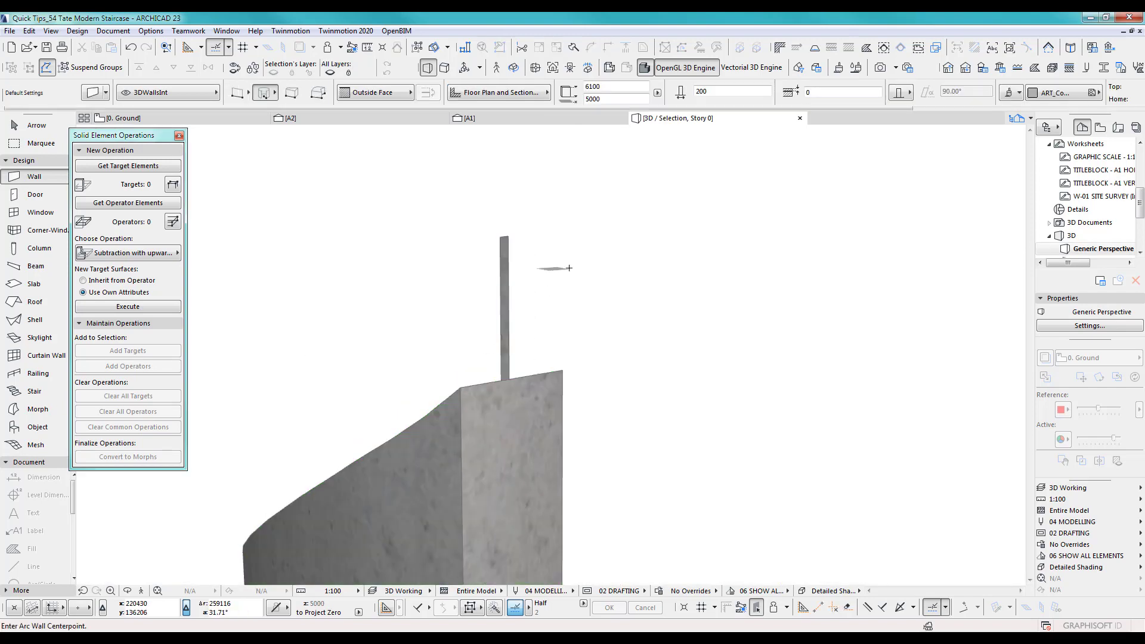
{"action": "left_click", "coordinate": [510, 254], "text": "shift"}
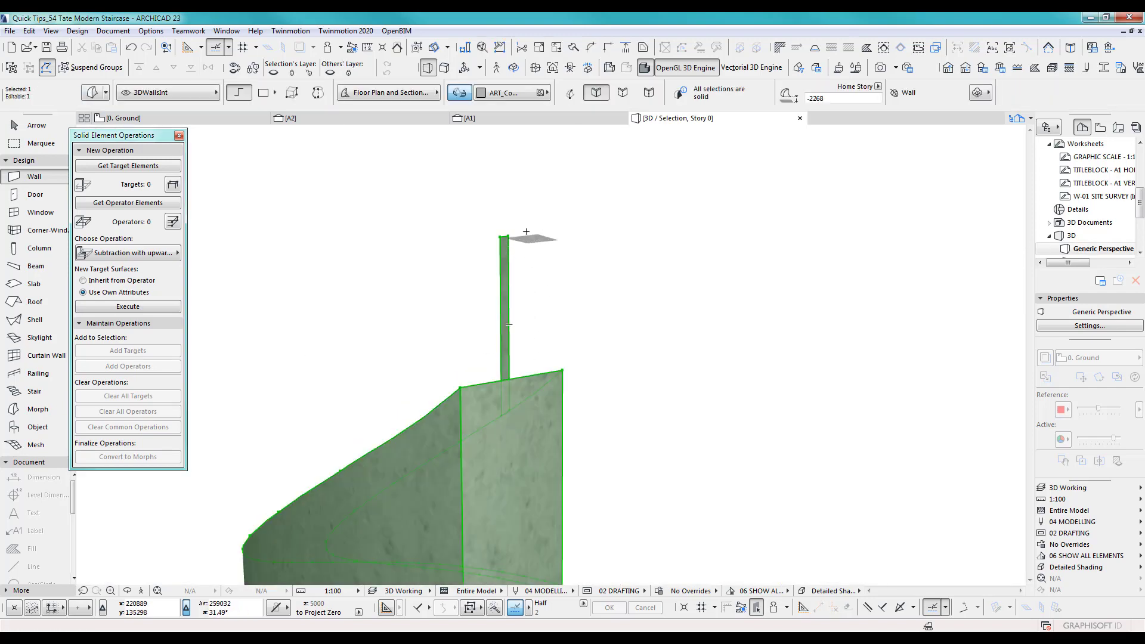
{"action": "left_click", "coordinate": [508, 233]}
{"action": "left_click", "coordinate": [560, 292]}
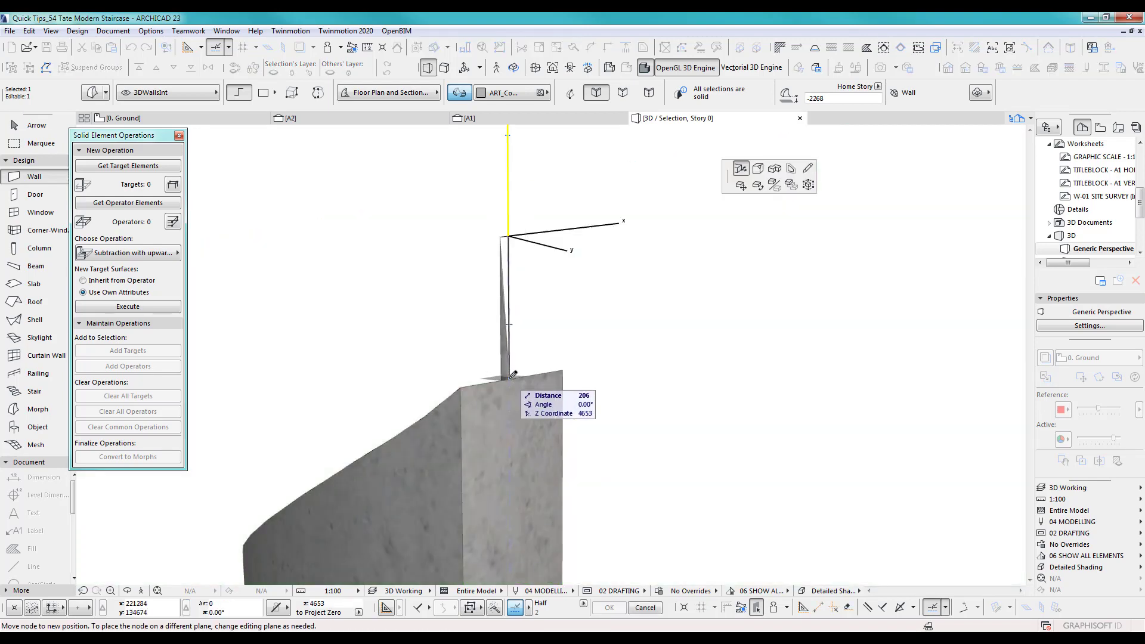
{"action": "left_click", "coordinate": [510, 377]}
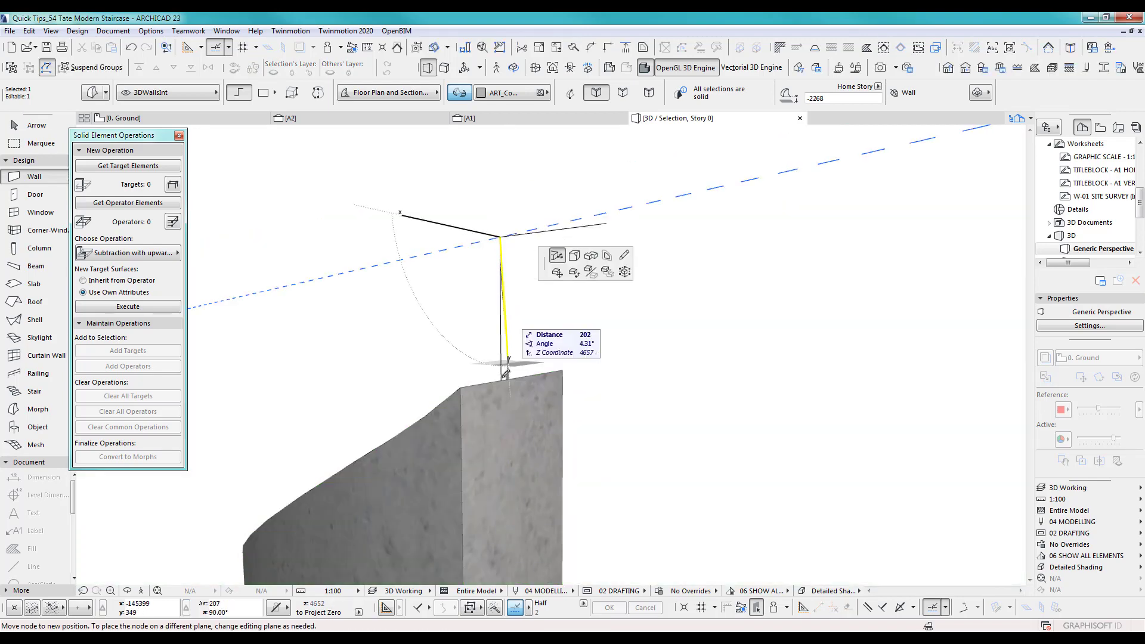
{"action": "key", "text": "Escape"}
{"action": "key", "text": "Escape"}
{"action": "mouse_move", "coordinate": [527, 356]}
{"action": "middle_mouse_down", "text": "shift"}
{"action": "mouse_move", "coordinate": [549, 353]}
{"action": "mouse_move", "coordinate": [540, 358]}
{"action": "middle_mouse_up", "text": "shift"}
{"action": "scroll", "coordinate": [462, 327], "scroll_direction": "down", "scroll_amount": 5}
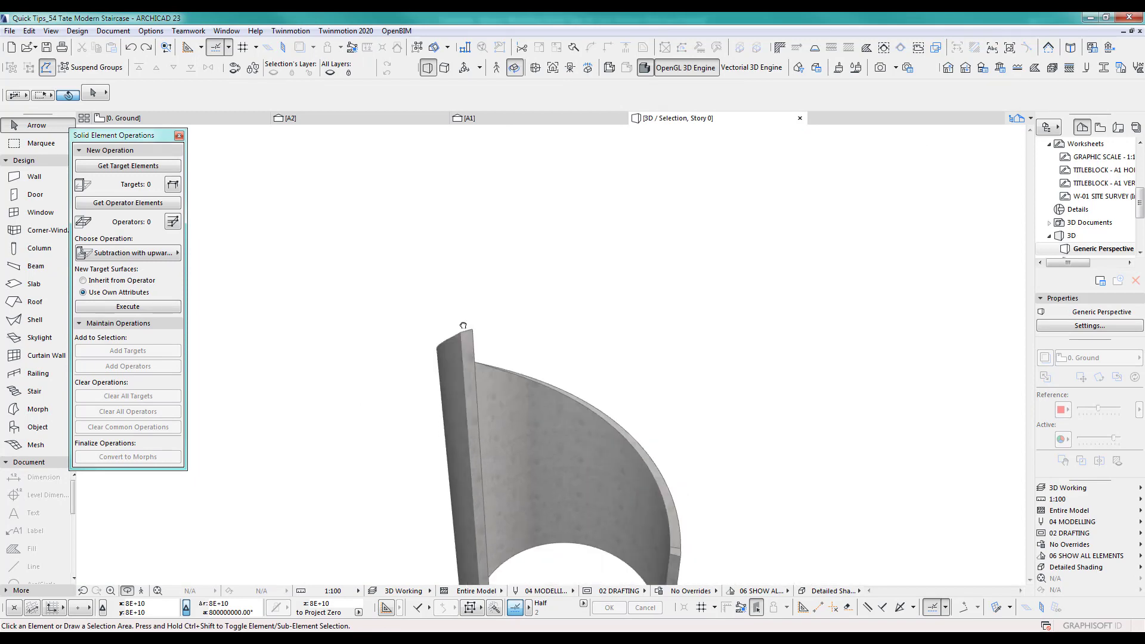
{"action": "middle_click_drag", "start_coordinate": [462, 328], "coordinate": [512, 363], "text": "shift"}
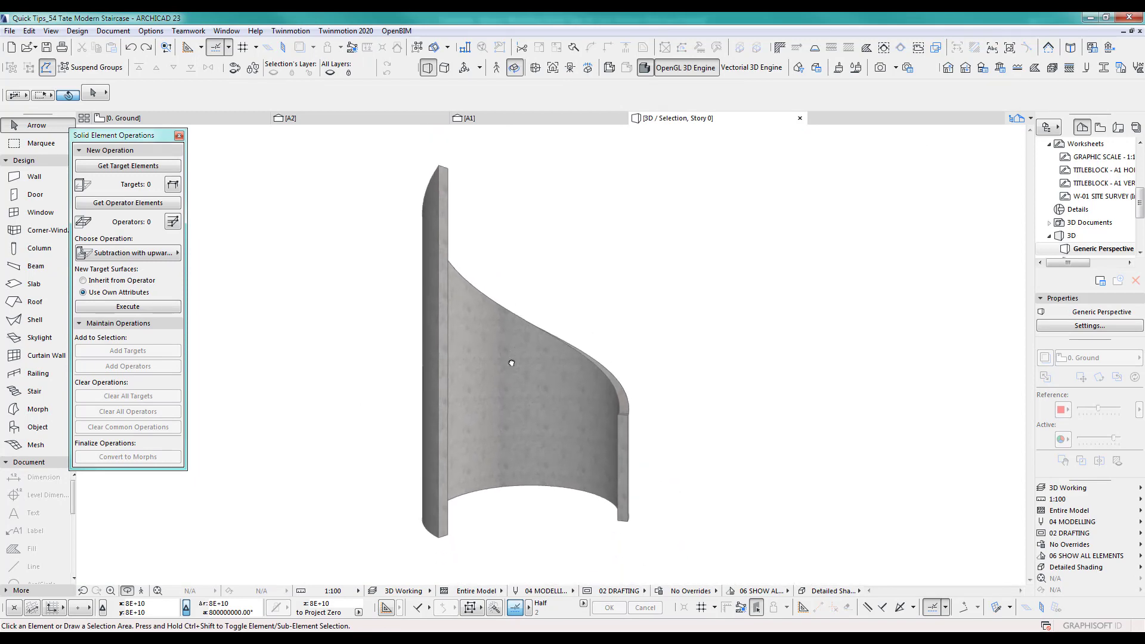
Drag a copy of the curved wall morph 1100 mm vertically downward.
{"action": "left_click", "coordinate": [555, 380]}
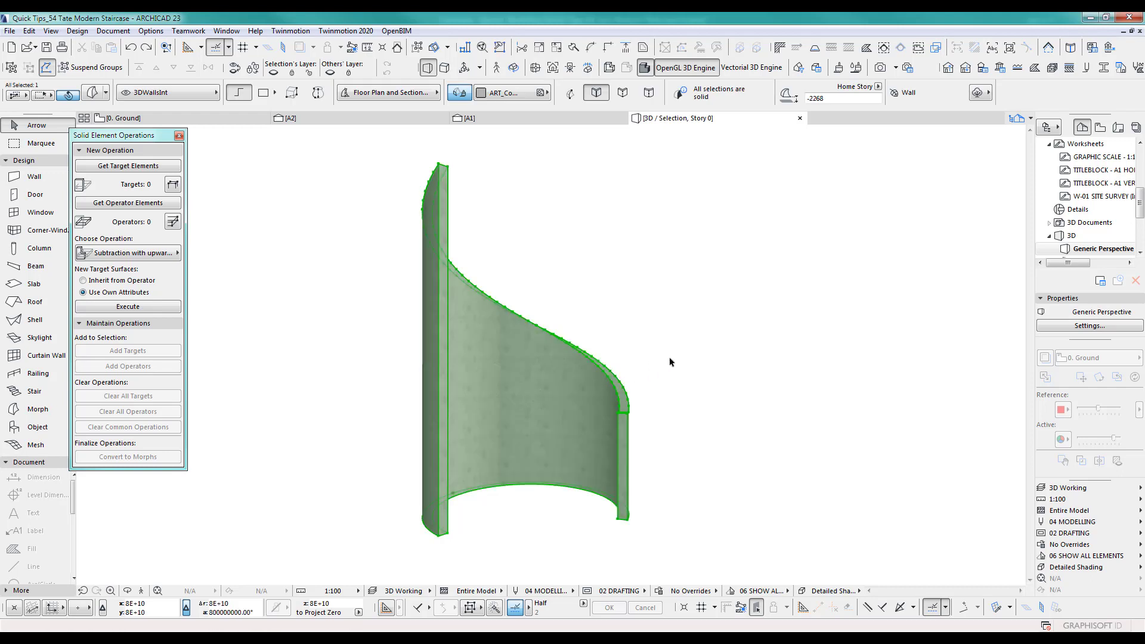
{"action": "left_click", "coordinate": [30, 31]}
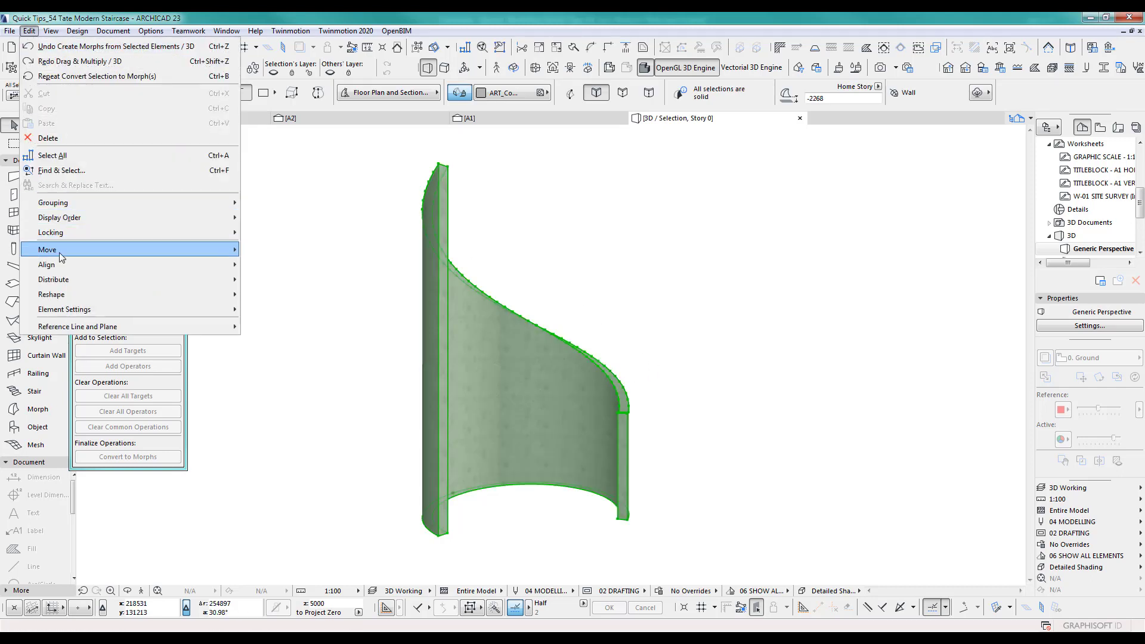
{"action": "mouse_move", "coordinate": [63, 255]}
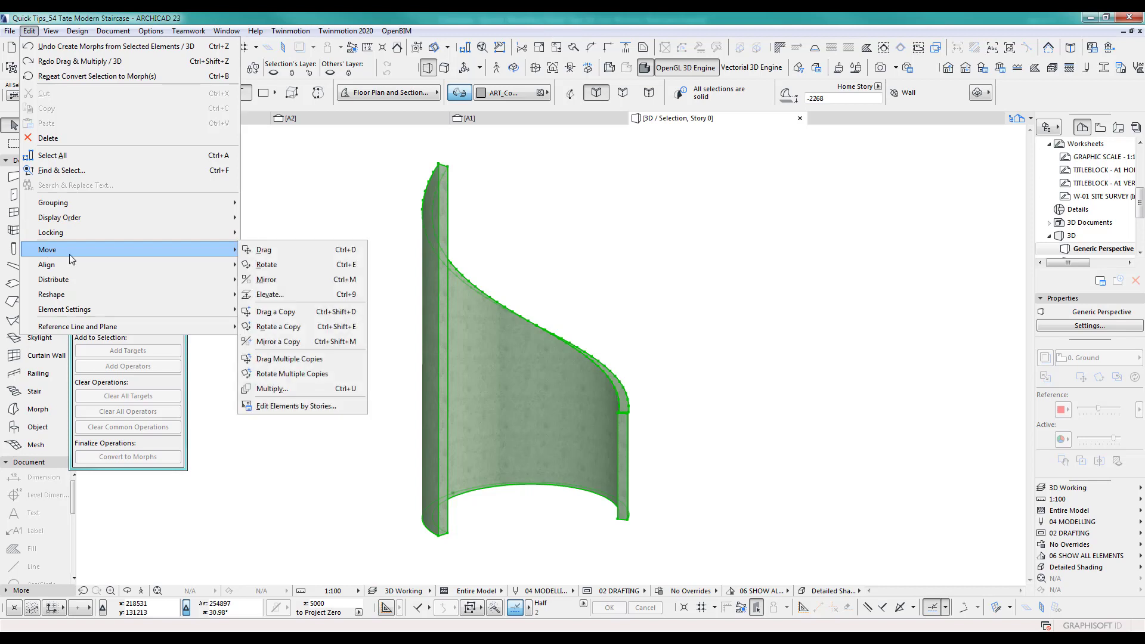
{"action": "left_click", "coordinate": [279, 312]}
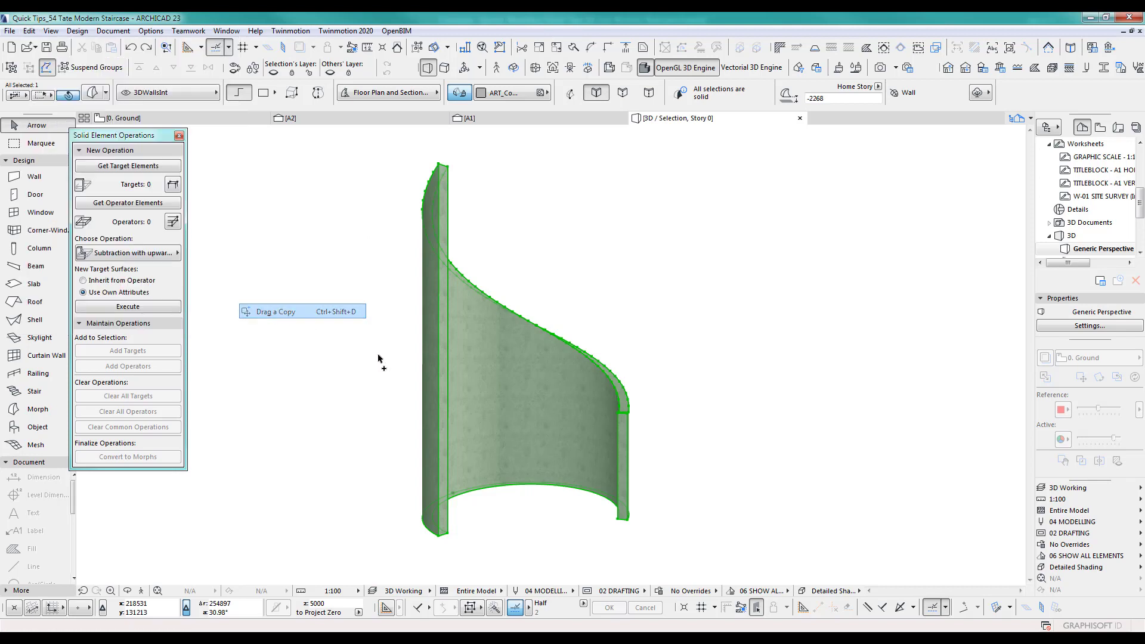
{"action": "left_click", "coordinate": [627, 521]}
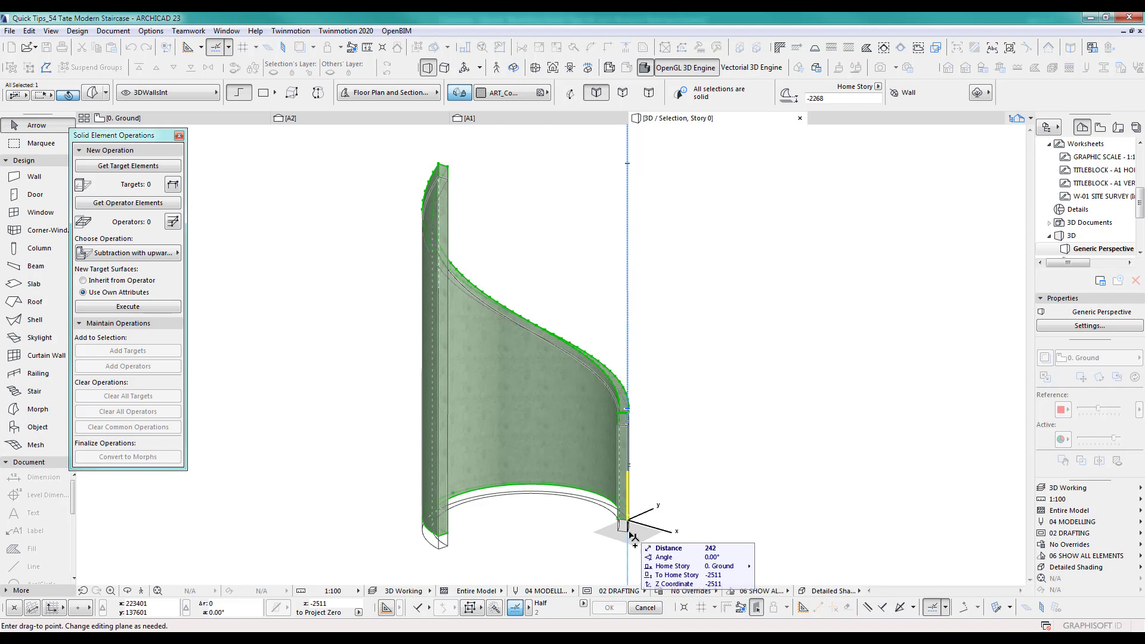
{"action": "type", "text": "1100"}
{"action": "key", "text": "Return"}
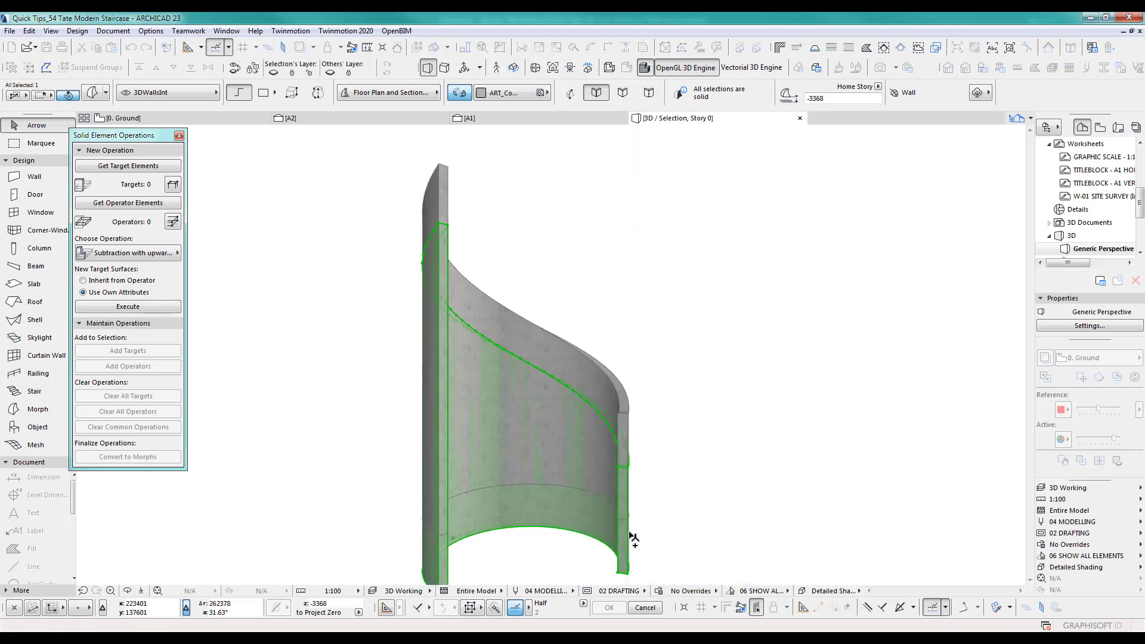
{"action": "key", "text": "Escape"}
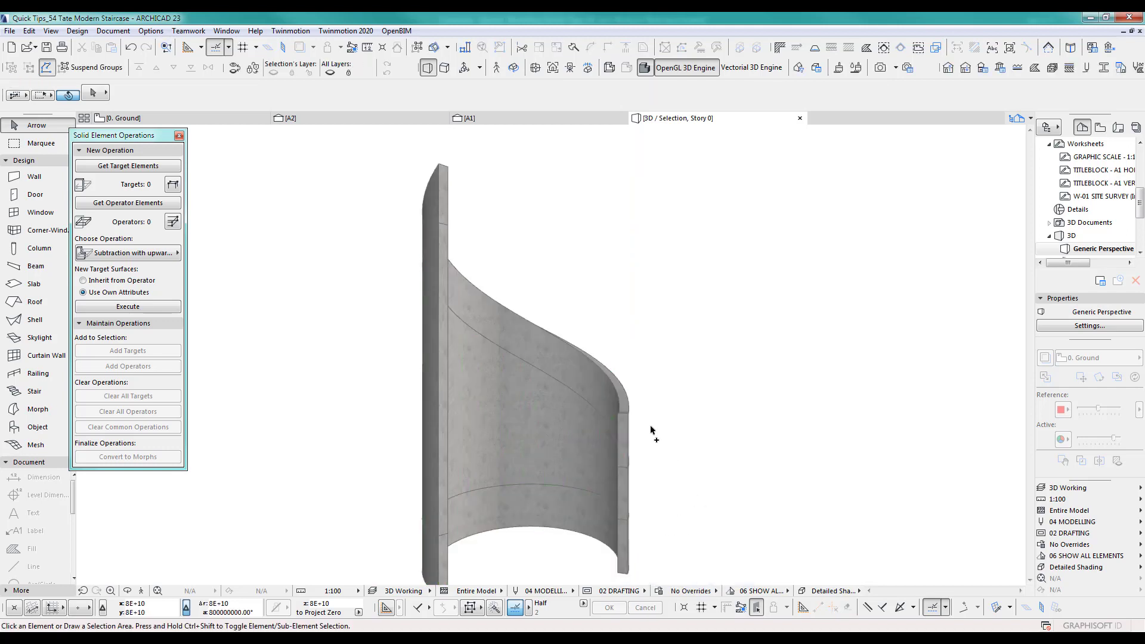
Subtract the lowered copy from the original wall morph with a plain Subtraction solid operation.
{"action": "left_click", "coordinate": [624, 402]}
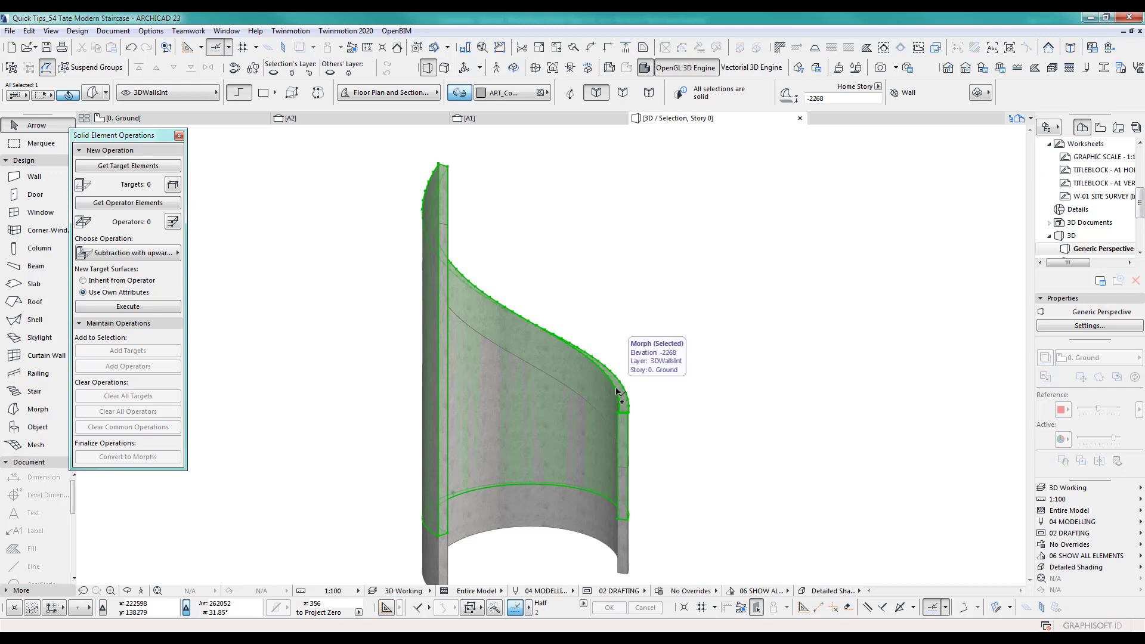
{"action": "left_click", "coordinate": [153, 167]}
{"action": "left_click", "coordinate": [561, 505]}
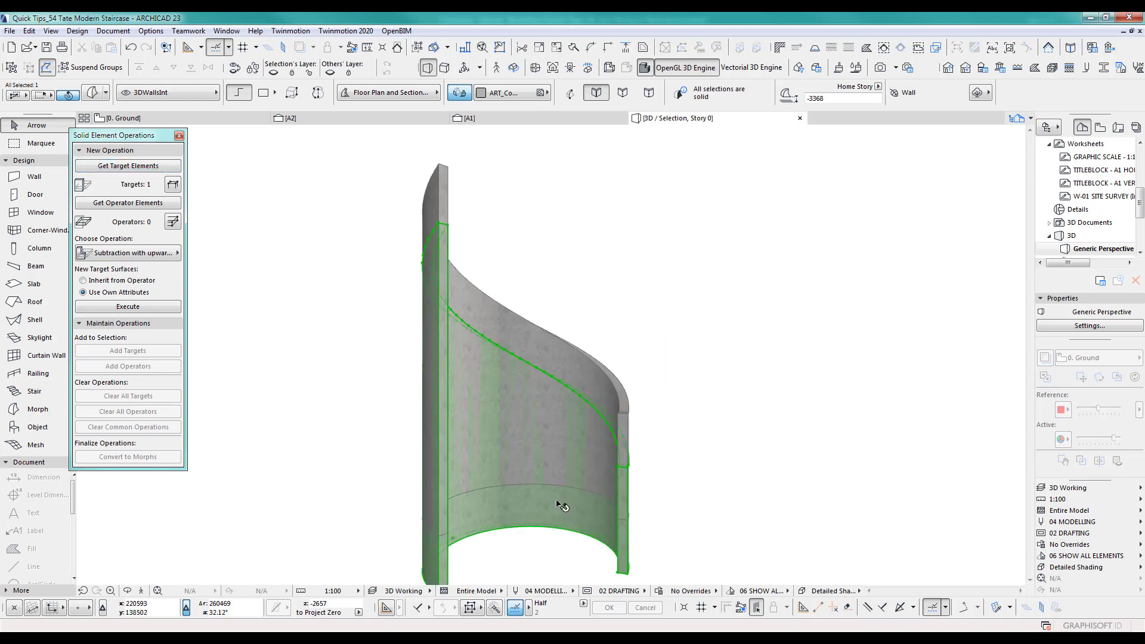
{"action": "left_click", "coordinate": [137, 203]}
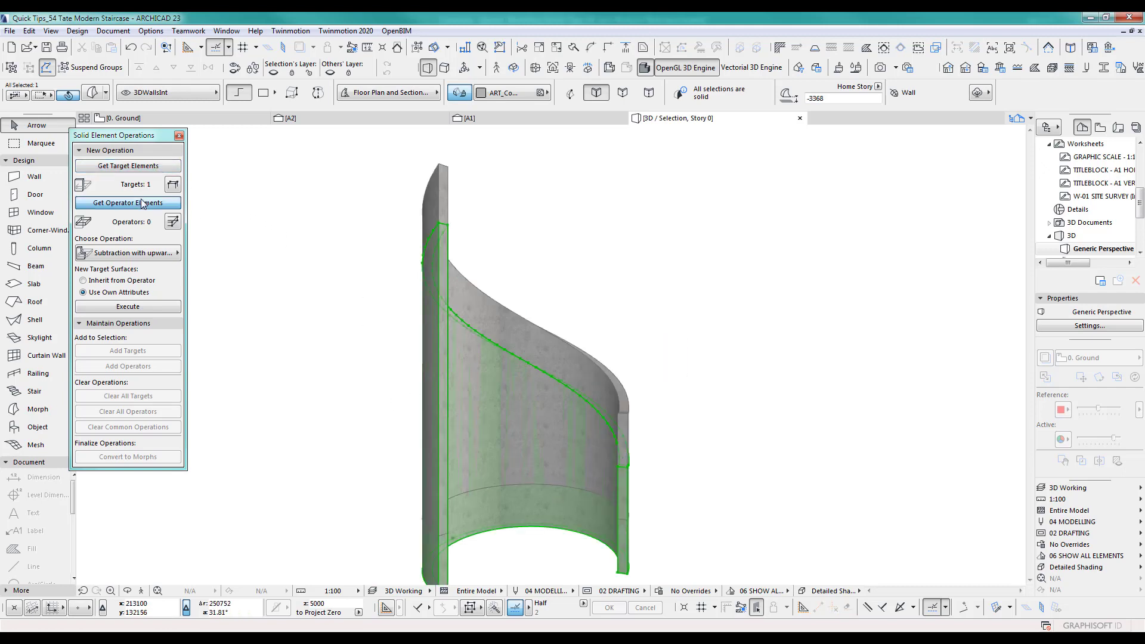
{"action": "left_click", "coordinate": [127, 254]}
{"action": "left_click", "coordinate": [208, 253]}
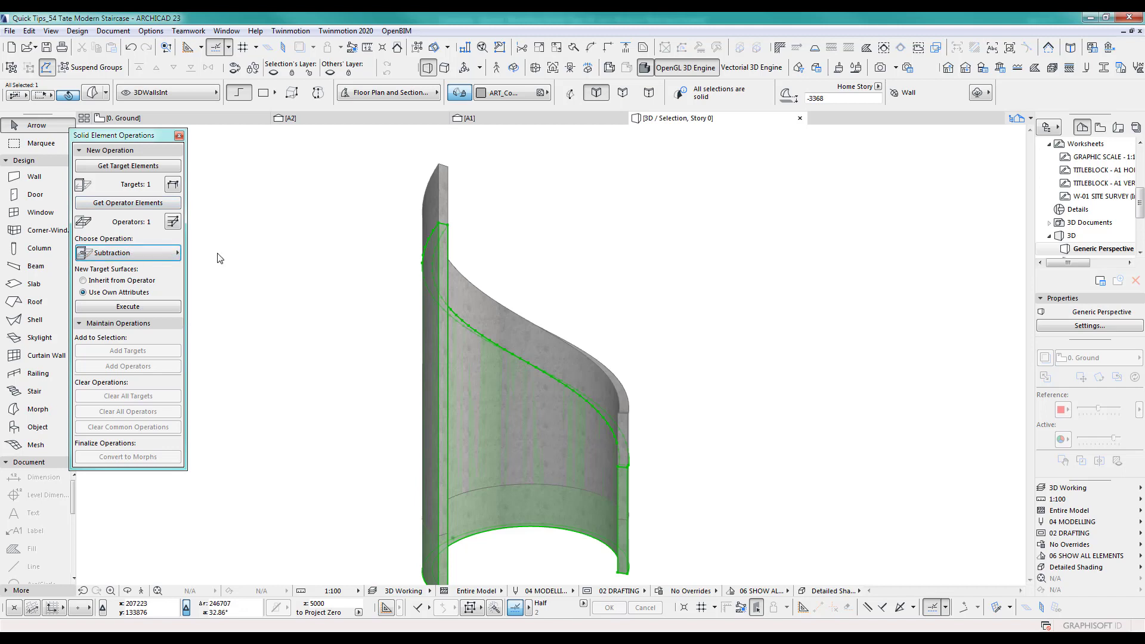
{"action": "left_click", "coordinate": [140, 308]}
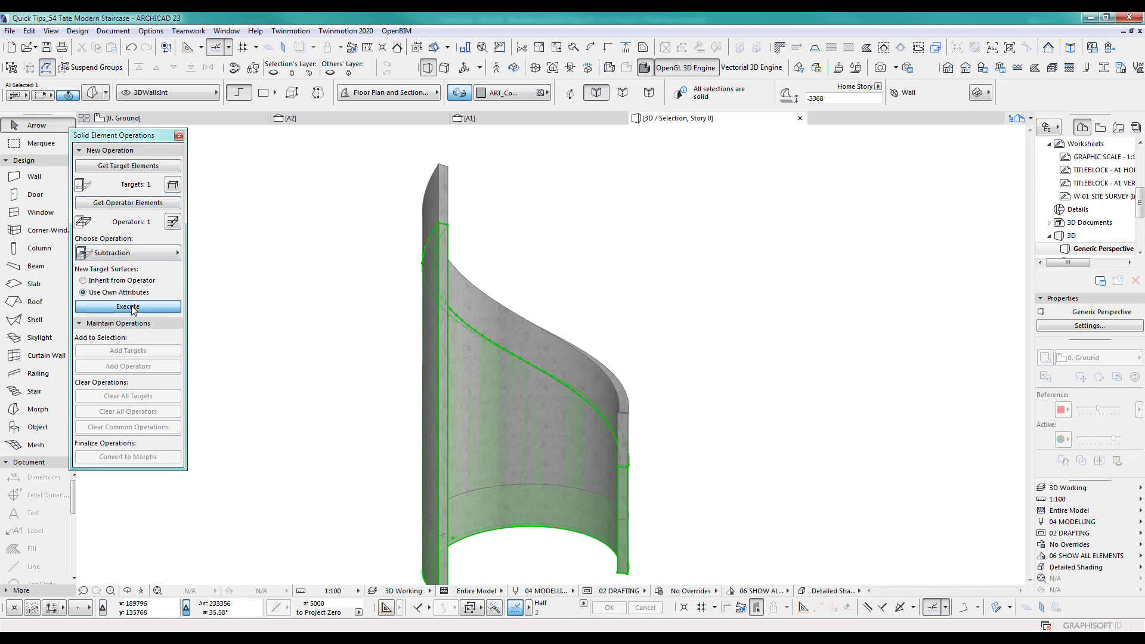
Convert the subtracted upper wall band to a morph and delete the lowered copy of the wall.
{"action": "right_click", "coordinate": [650, 358]}
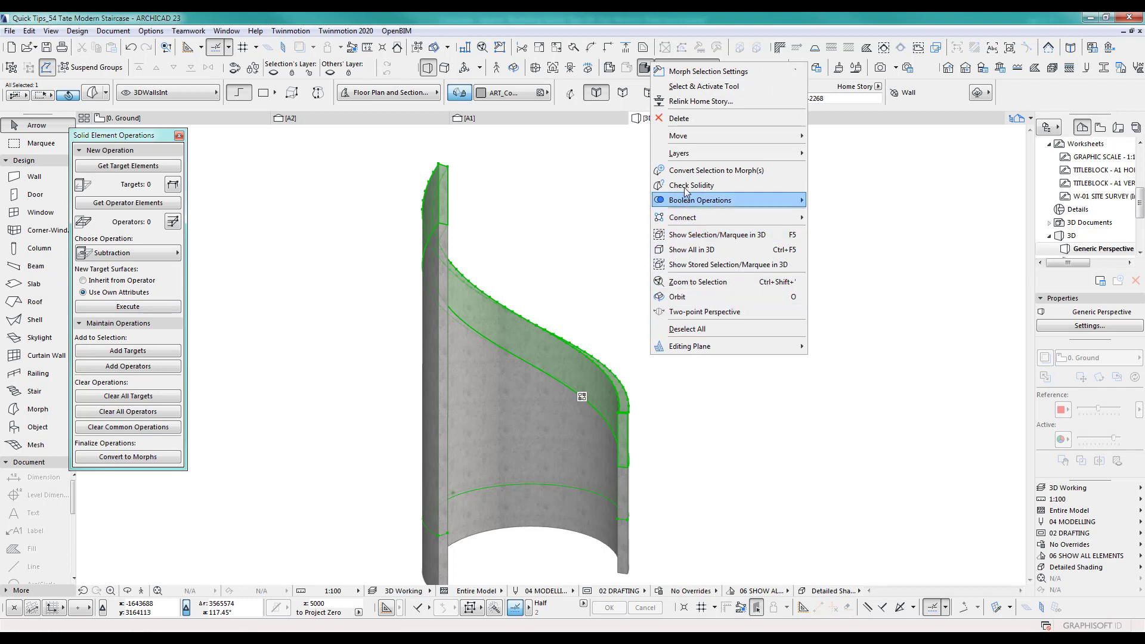
{"action": "left_click", "coordinate": [691, 170]}
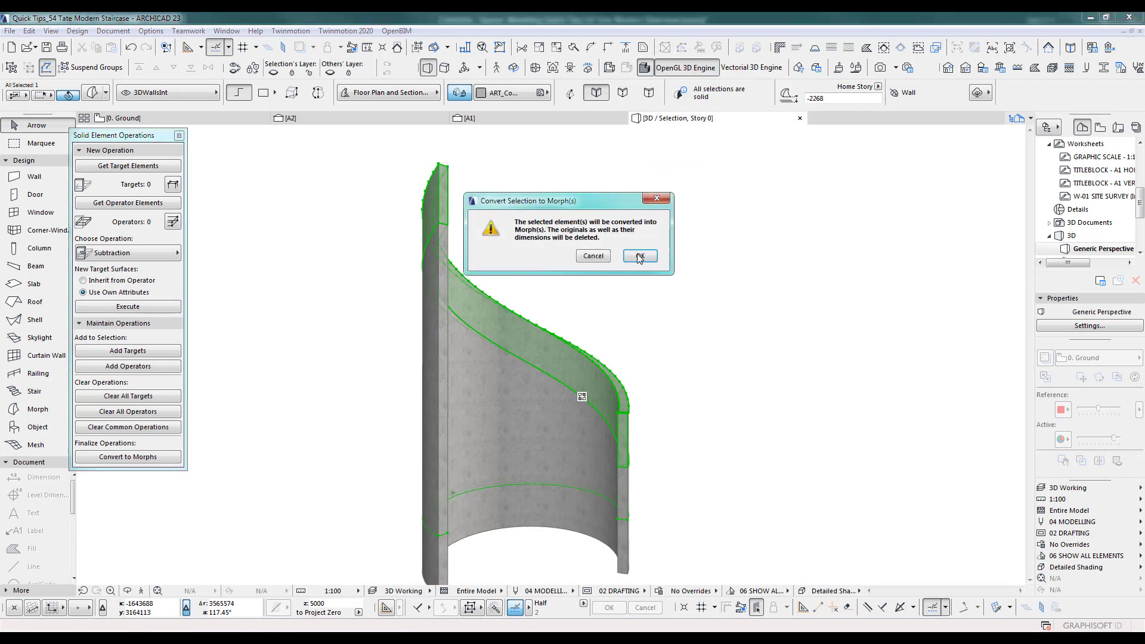
{"action": "left_click", "coordinate": [639, 257]}
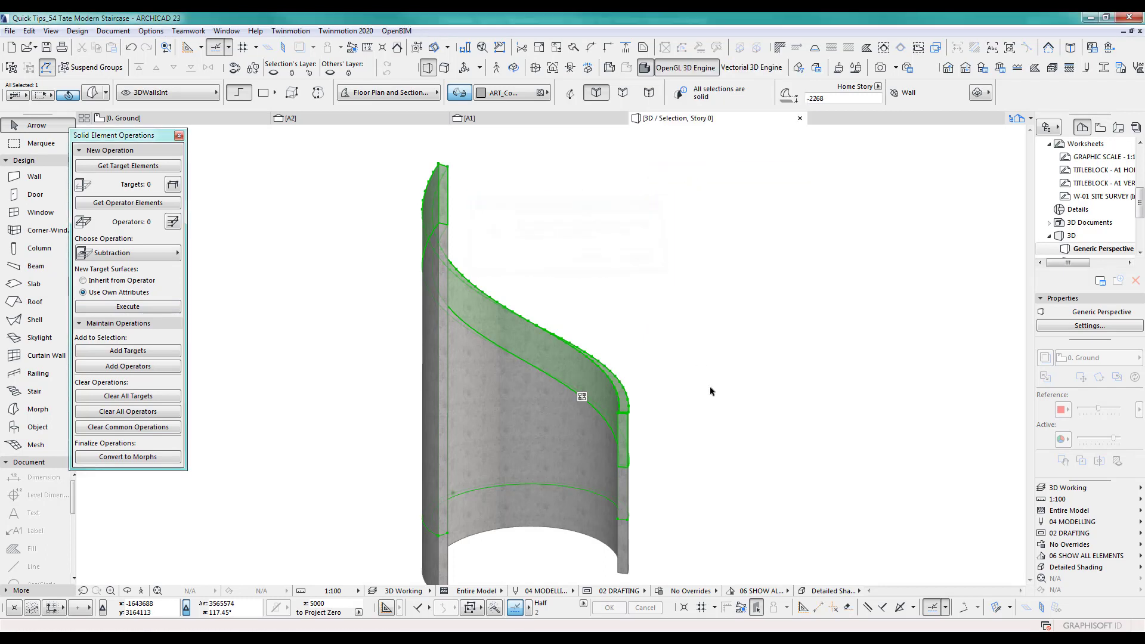
{"action": "left_click", "coordinate": [606, 517]}
{"action": "key", "text": "Delete"}
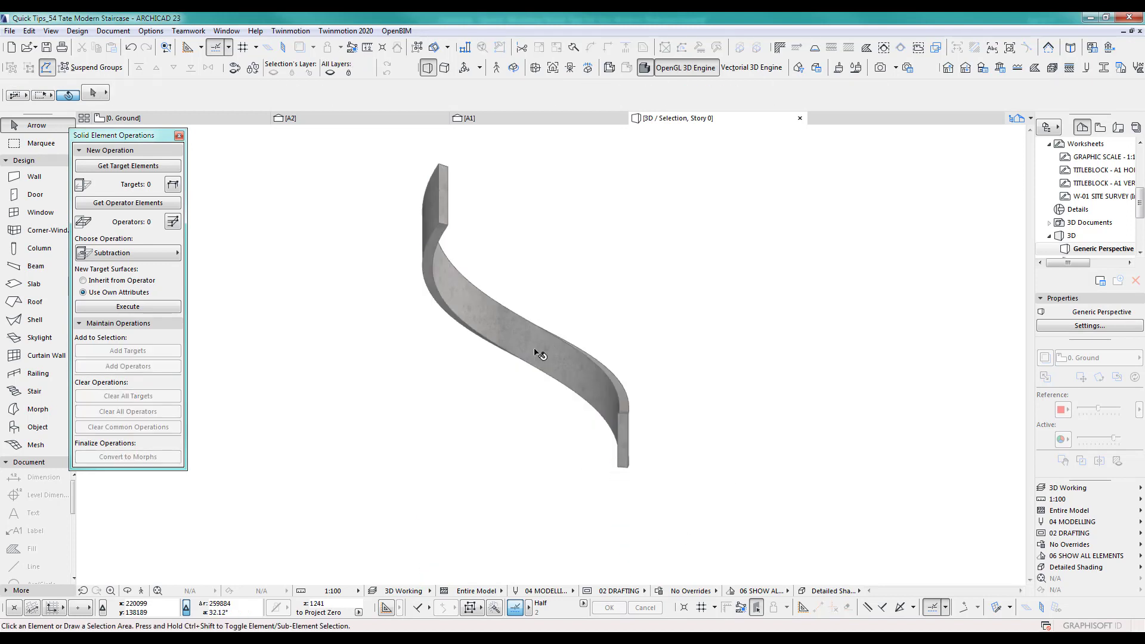
{"action": "middle_click_drag", "start_coordinate": [539, 354], "coordinate": [582, 325], "text": "shift"}
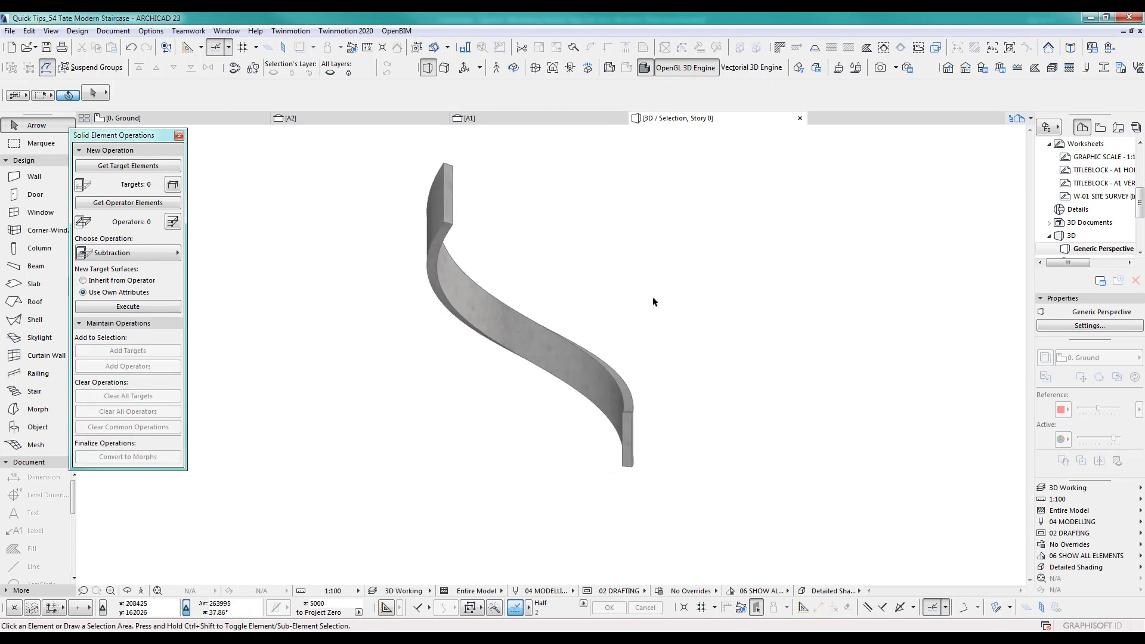
Show the entire model in 3D and elevate the balustrade morph by 1100 mm.
{"action": "key", "text": "F2"}
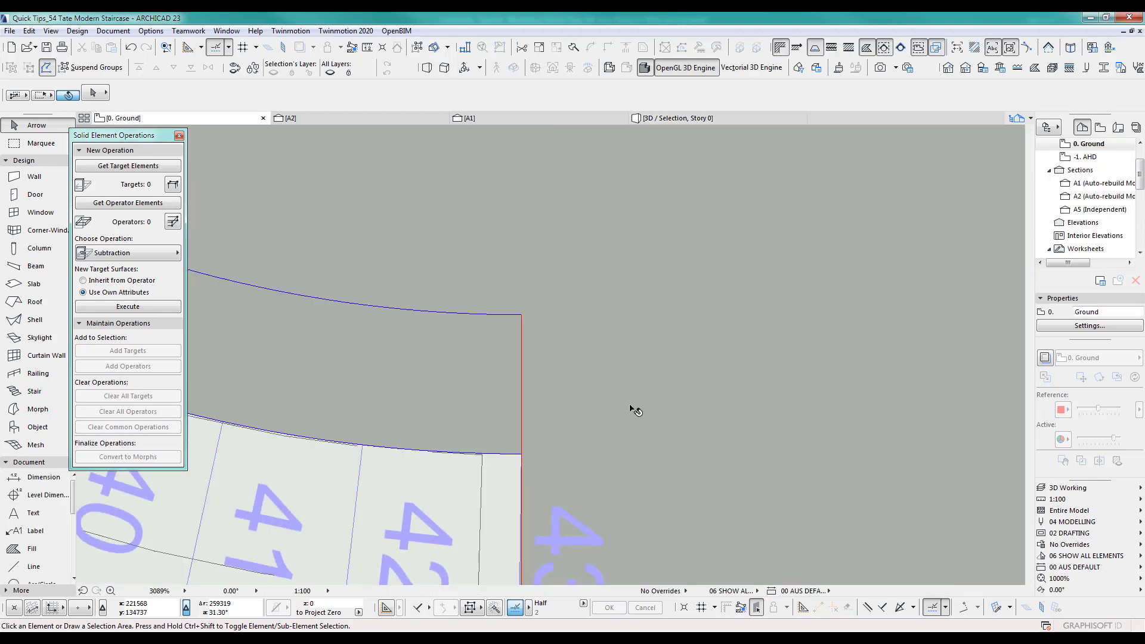
{"action": "scroll", "coordinate": [634, 409], "scroll_direction": "down", "scroll_amount": 5}
{"action": "scroll", "coordinate": [551, 394], "scroll_direction": "down", "scroll_amount": 1}
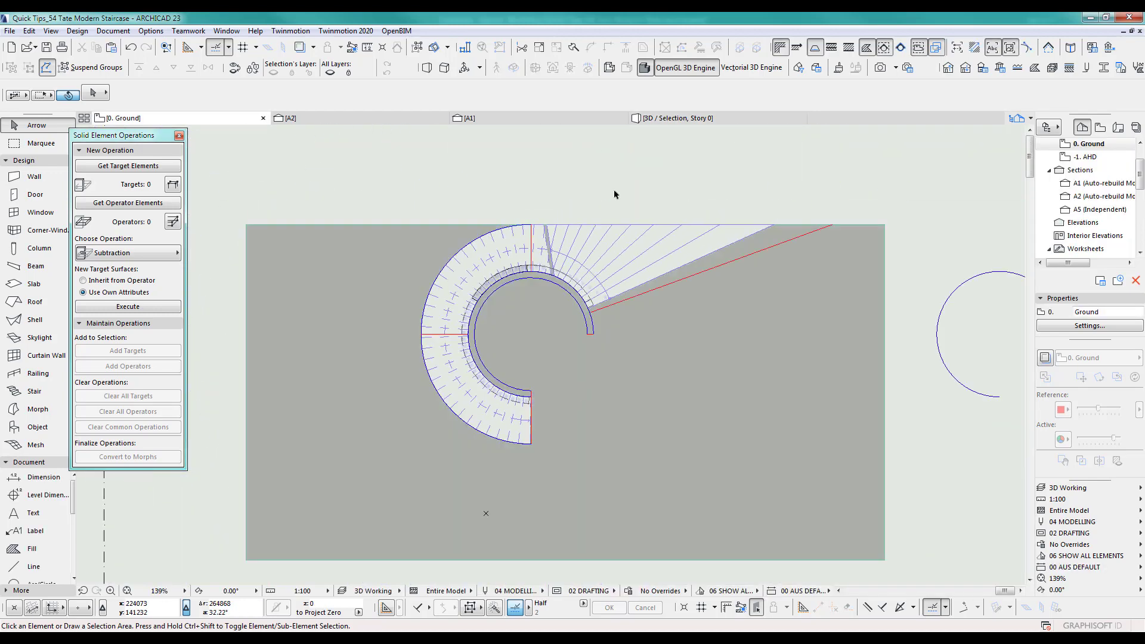
{"action": "key", "text": "F3"}
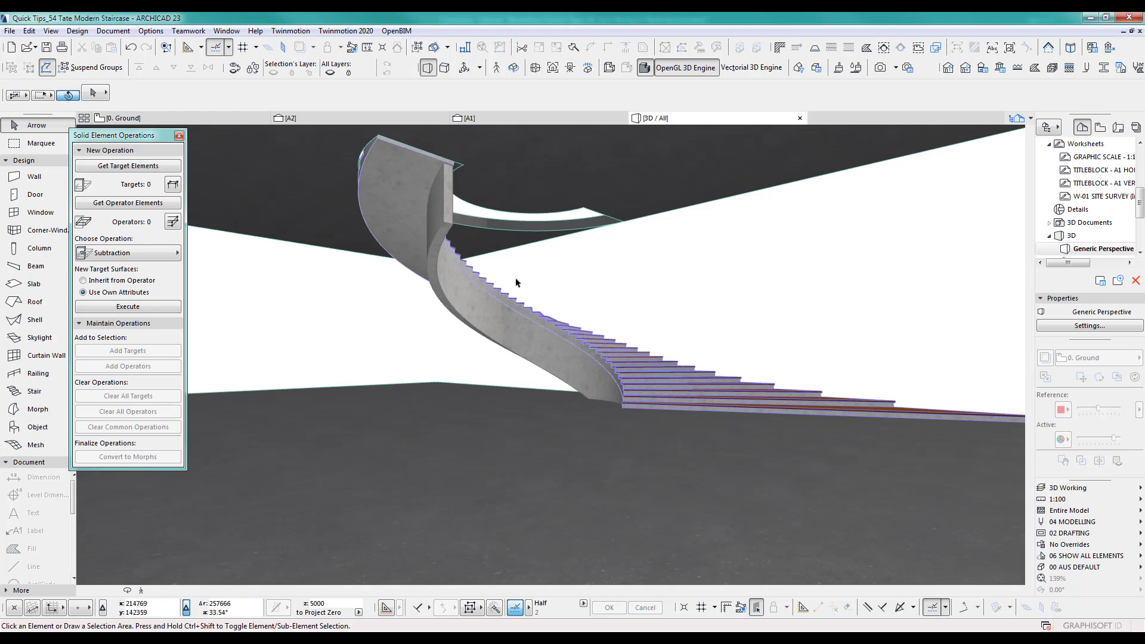
{"action": "scroll", "coordinate": [546, 357], "scroll_direction": "up", "scroll_amount": 4}
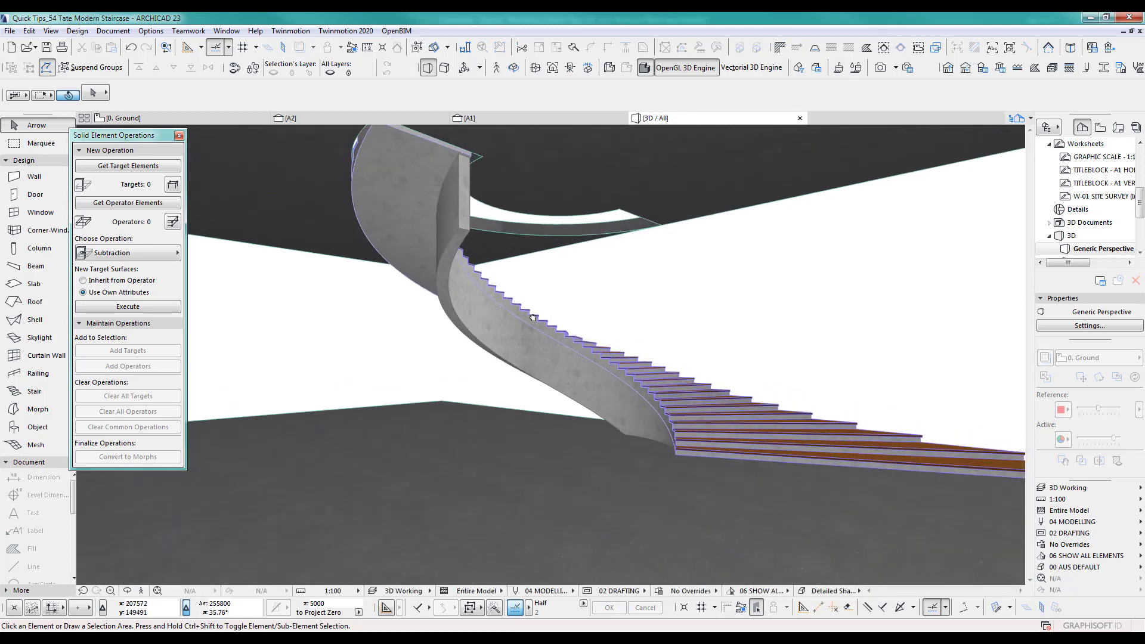
{"action": "left_click", "coordinate": [474, 292]}
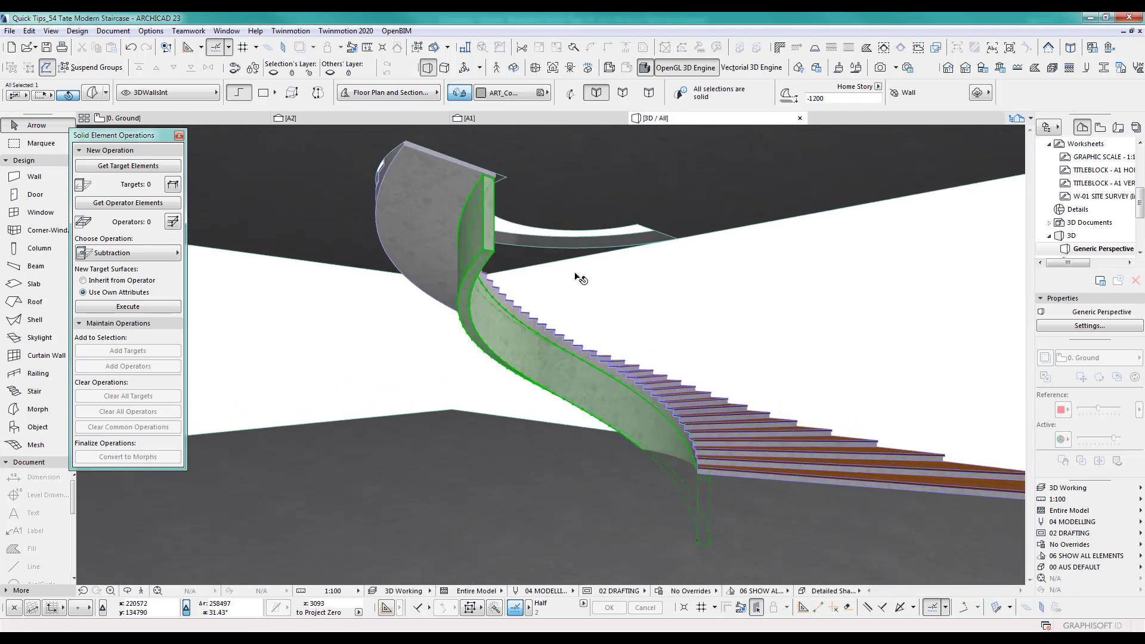
{"action": "key", "text": "ctrl+9"}
{"action": "type", "text": "1100"}
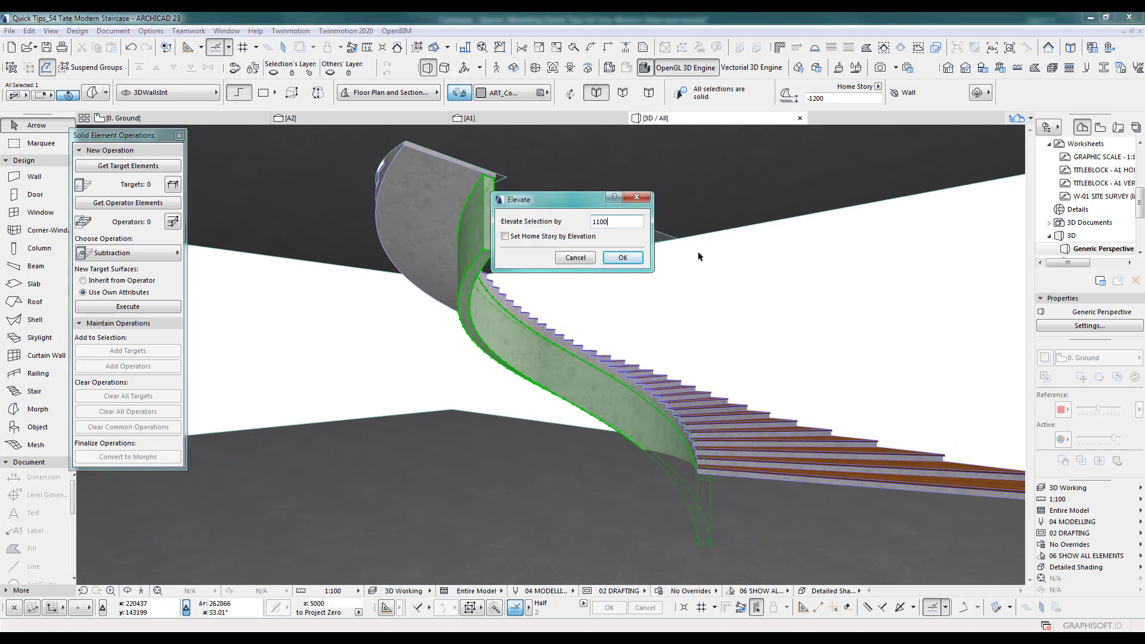
{"action": "key", "text": "Return"}
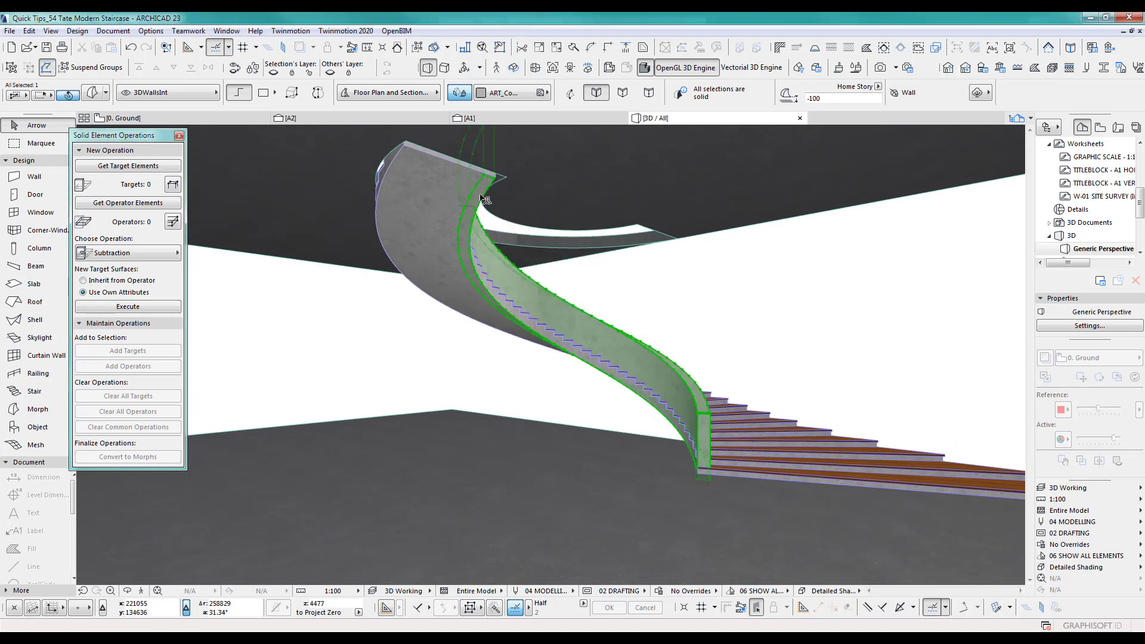
On the ground floor plan, graphically resize the balustrade morph about the staircase's centre so its inner edge meets the inner wall arc.
{"action": "scroll", "coordinate": [482, 197], "scroll_direction": "up", "scroll_amount": 1}
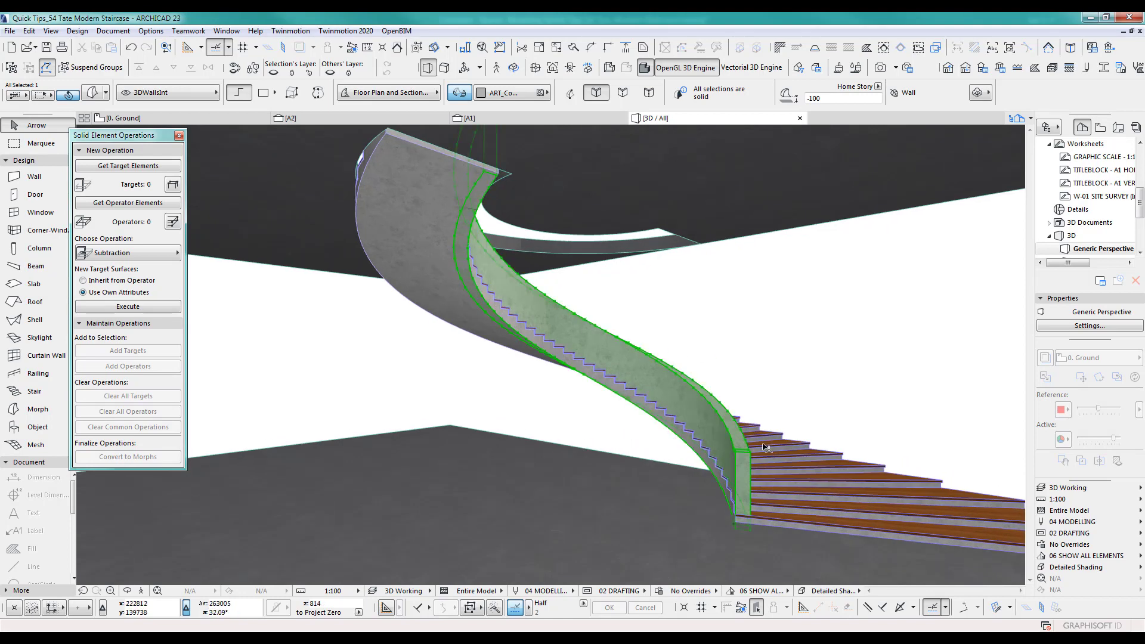
{"action": "middle_click_drag", "start_coordinate": [765, 446], "coordinate": [740, 477], "text": "shift"}
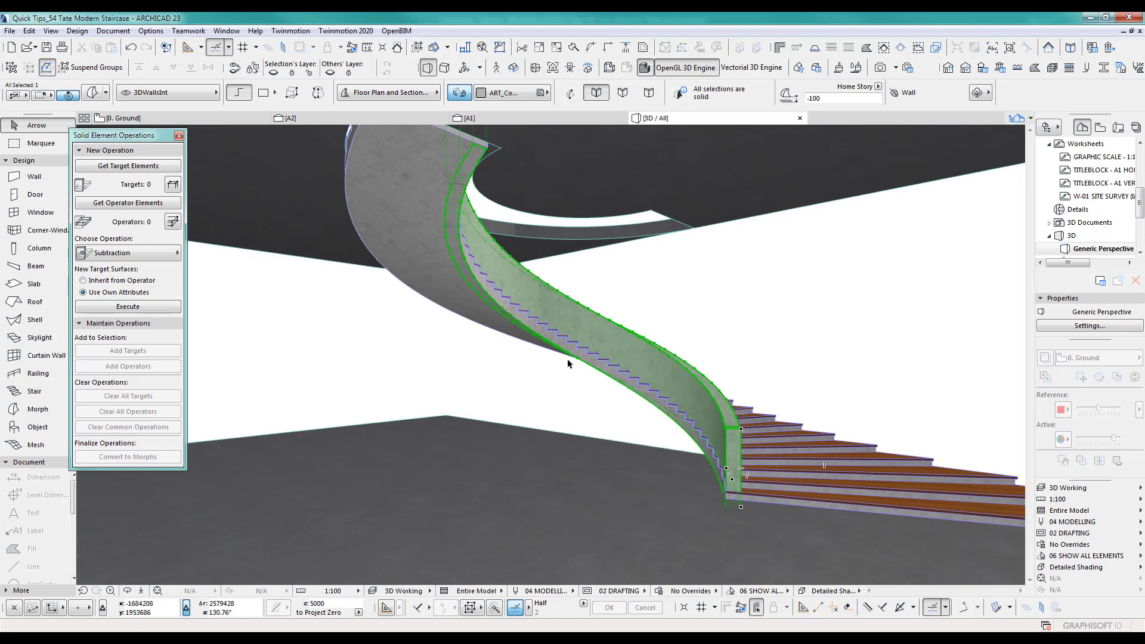
{"action": "key", "text": "F2"}
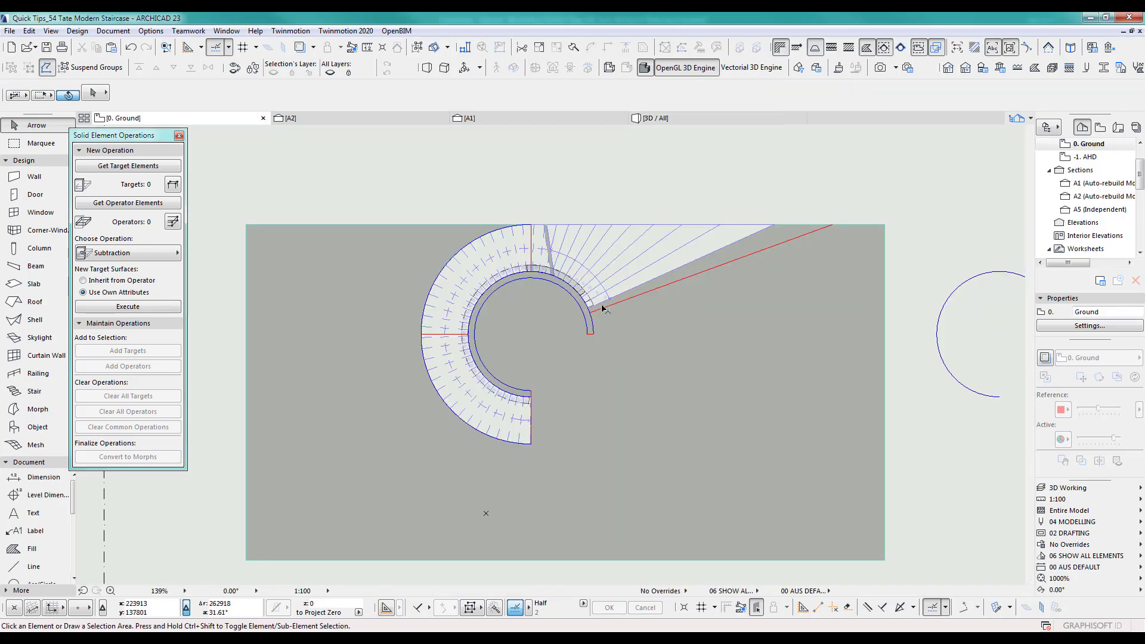
{"action": "scroll", "coordinate": [576, 291], "scroll_direction": "up", "scroll_amount": 4}
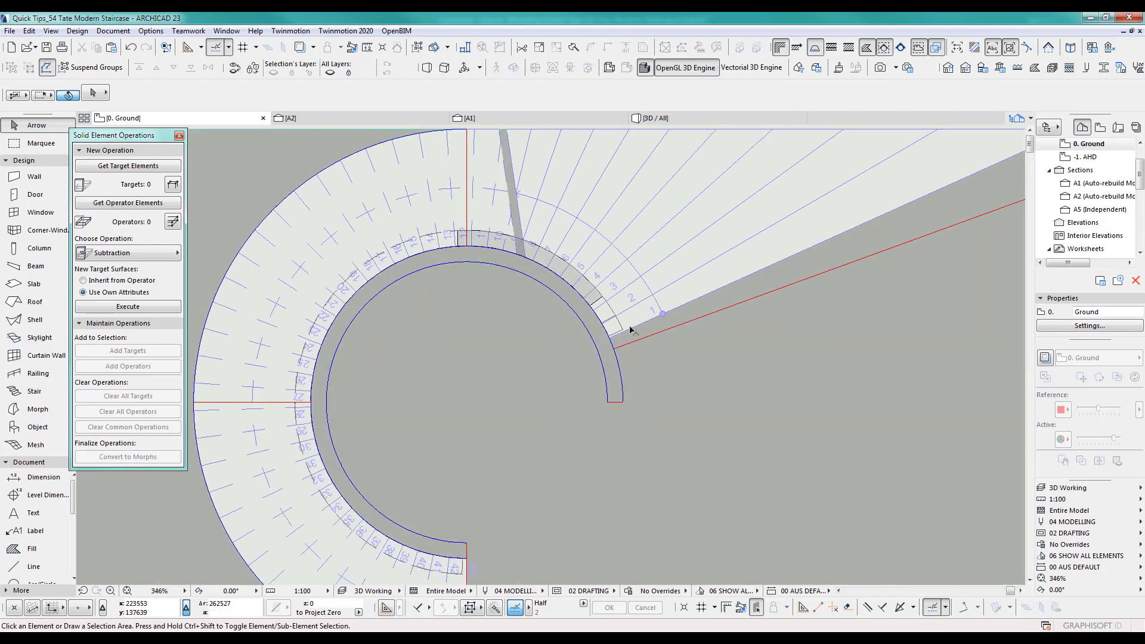
{"action": "left_click", "coordinate": [623, 329]}
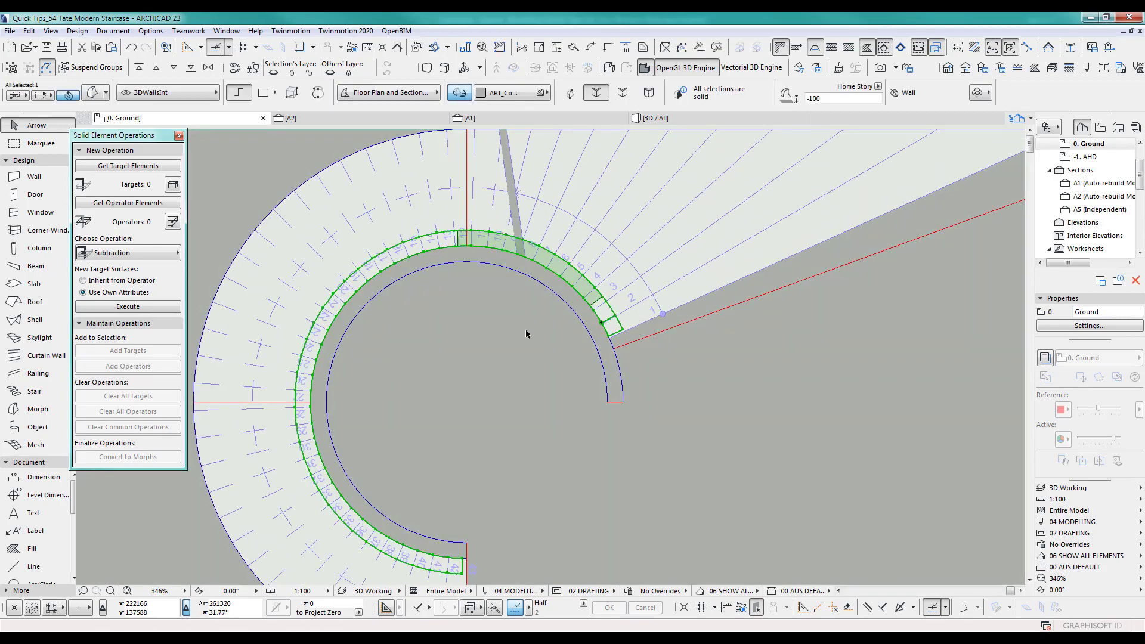
{"action": "left_click", "coordinate": [556, 47]}
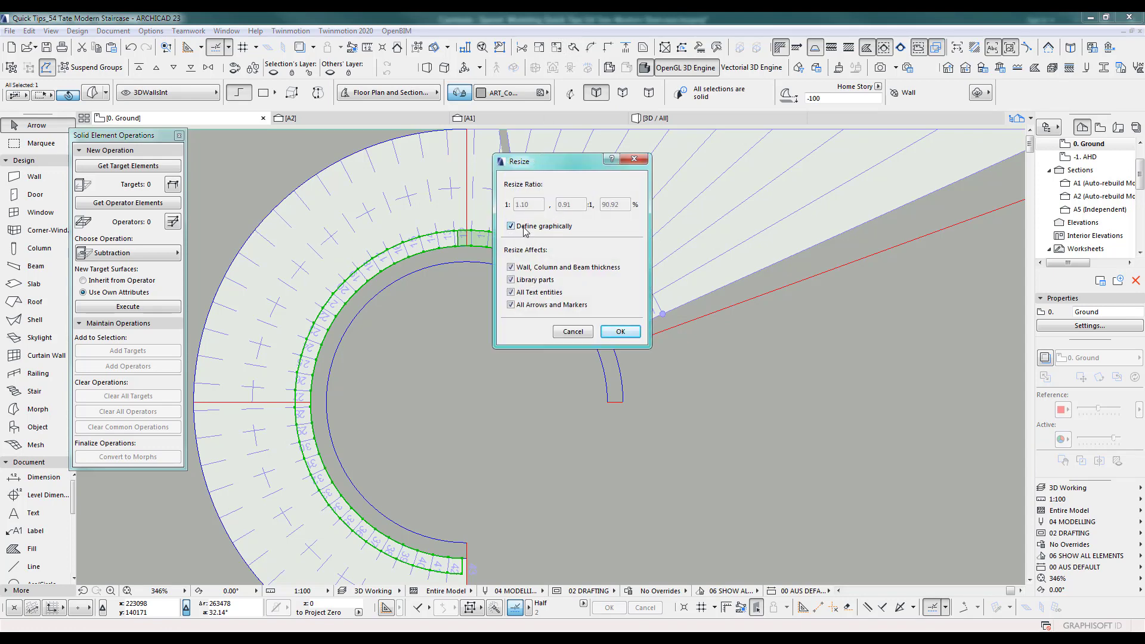
{"action": "left_click", "coordinate": [620, 332]}
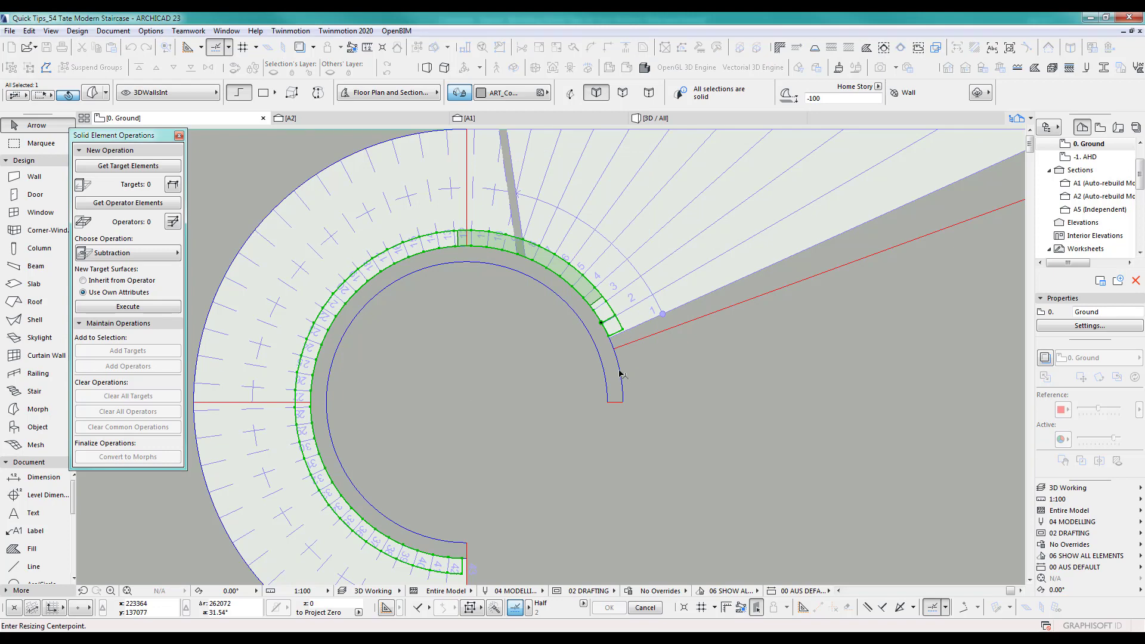
{"action": "left_click", "coordinate": [467, 405]}
{"action": "scroll", "coordinate": [615, 331], "scroll_direction": "up", "scroll_amount": 3}
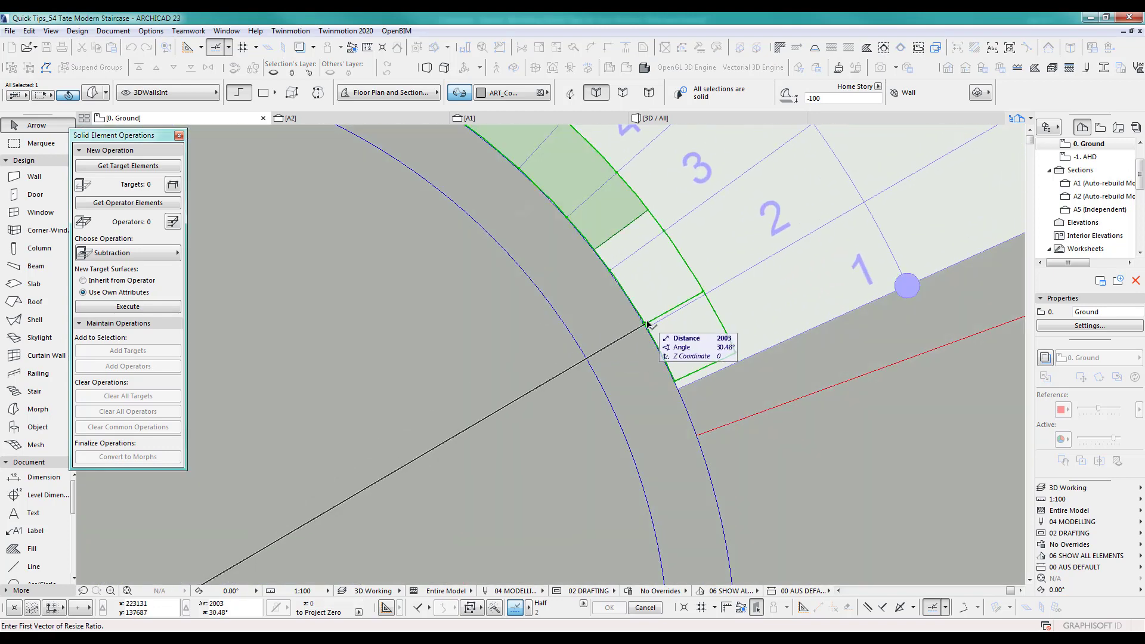
{"action": "left_click", "coordinate": [644, 325]}
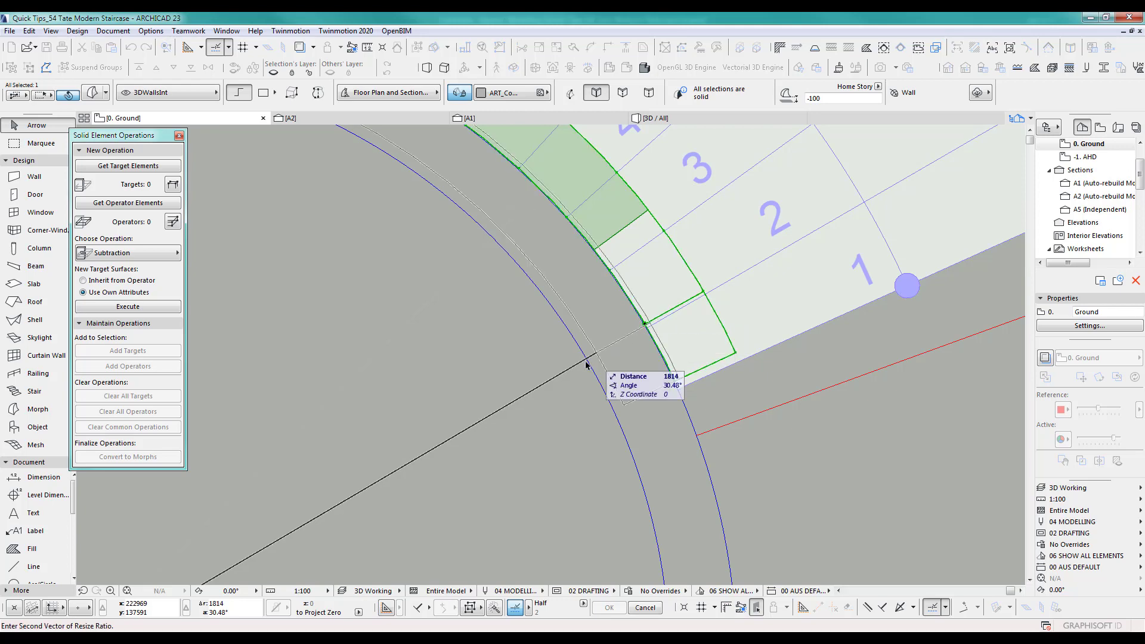
{"action": "scroll", "coordinate": [600, 338], "scroll_direction": "down", "scroll_amount": 5}
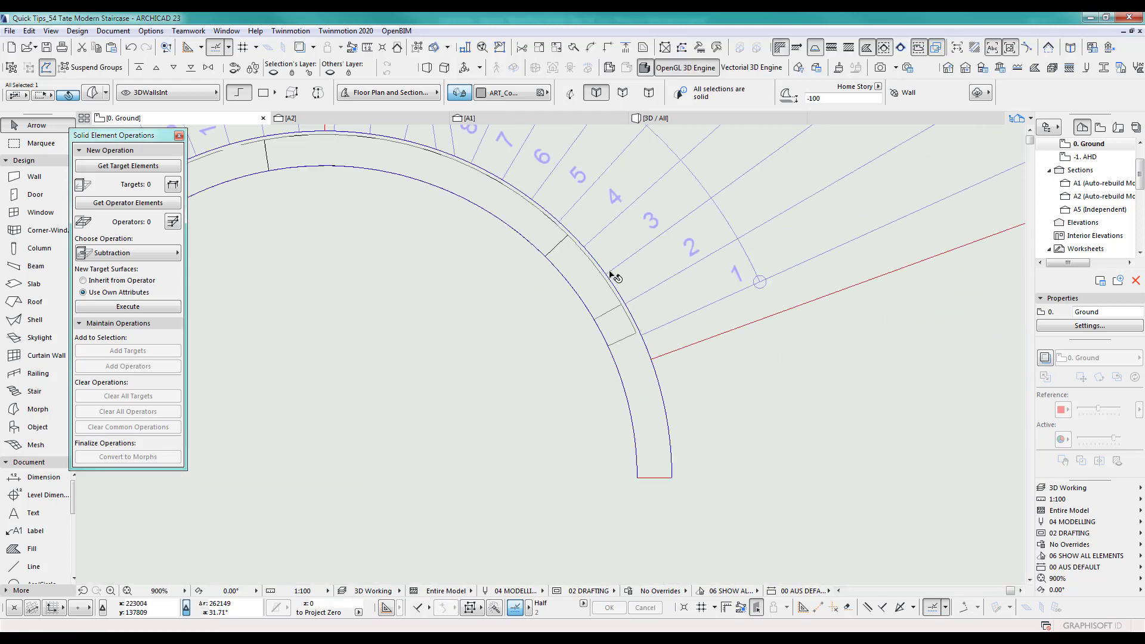
{"action": "key", "text": "Escape"}
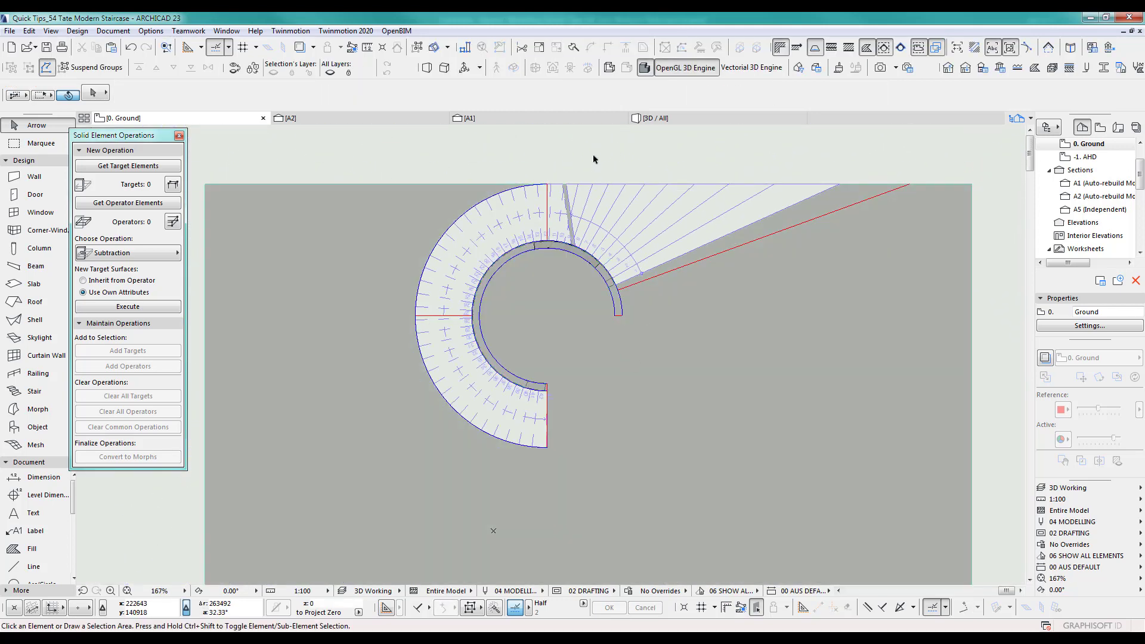
Isolate the resized balustrade morph together with the stair in the 3D view.
{"action": "key", "text": "F3"}
{"action": "left_click", "coordinate": [585, 320]}
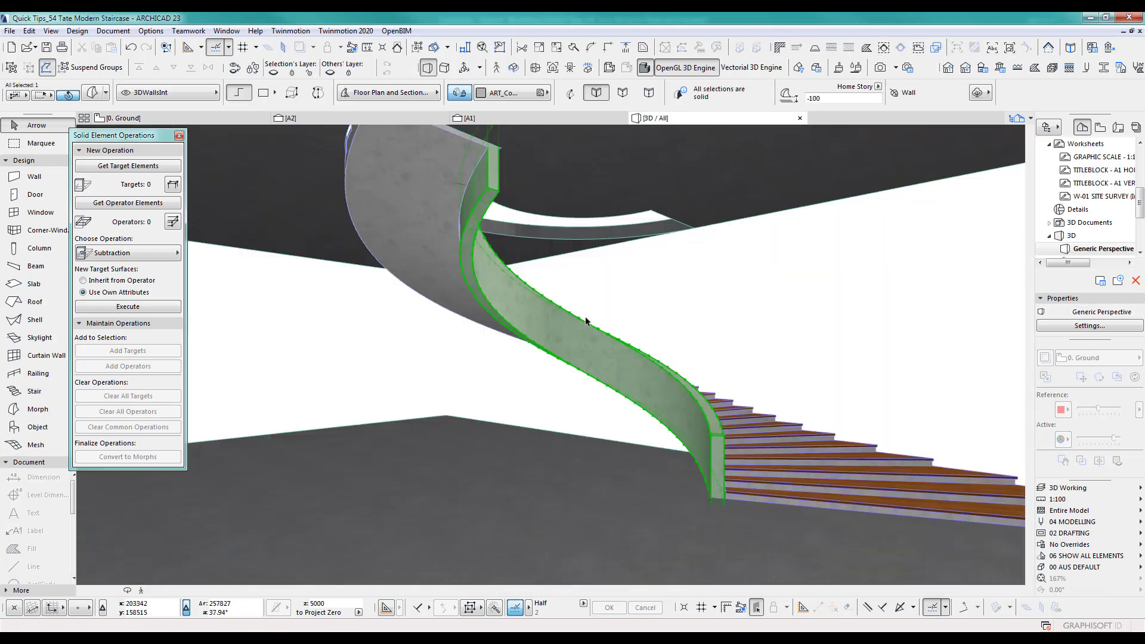
{"action": "middle_click_drag", "start_coordinate": [650, 385], "coordinate": [575, 405], "text": "shift"}
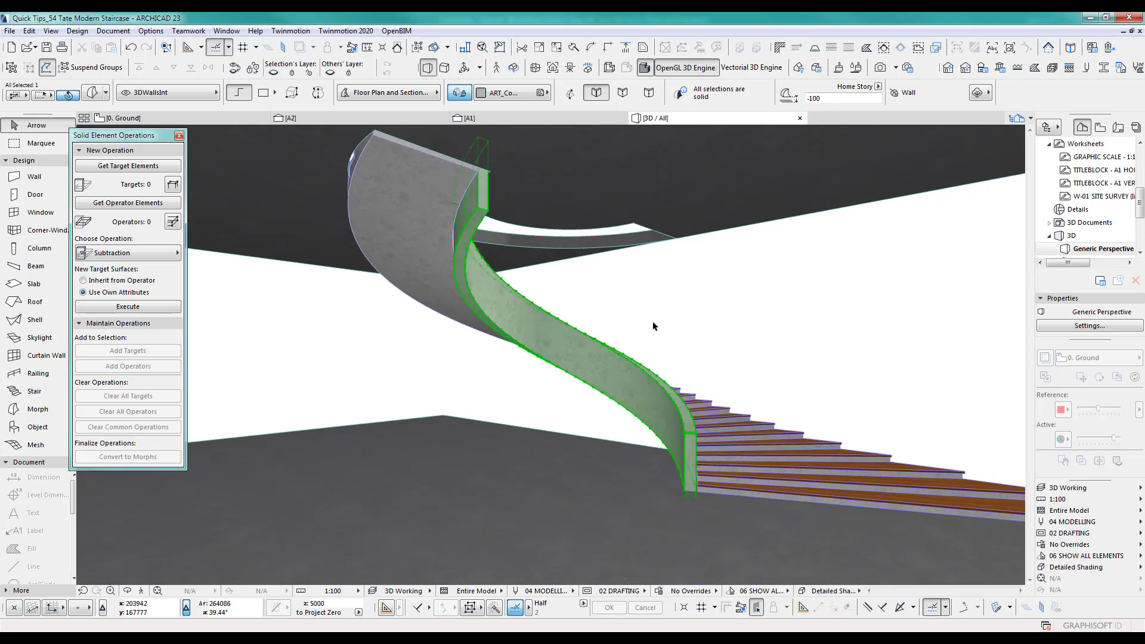
{"action": "left_click", "coordinate": [501, 251], "text": "shift"}
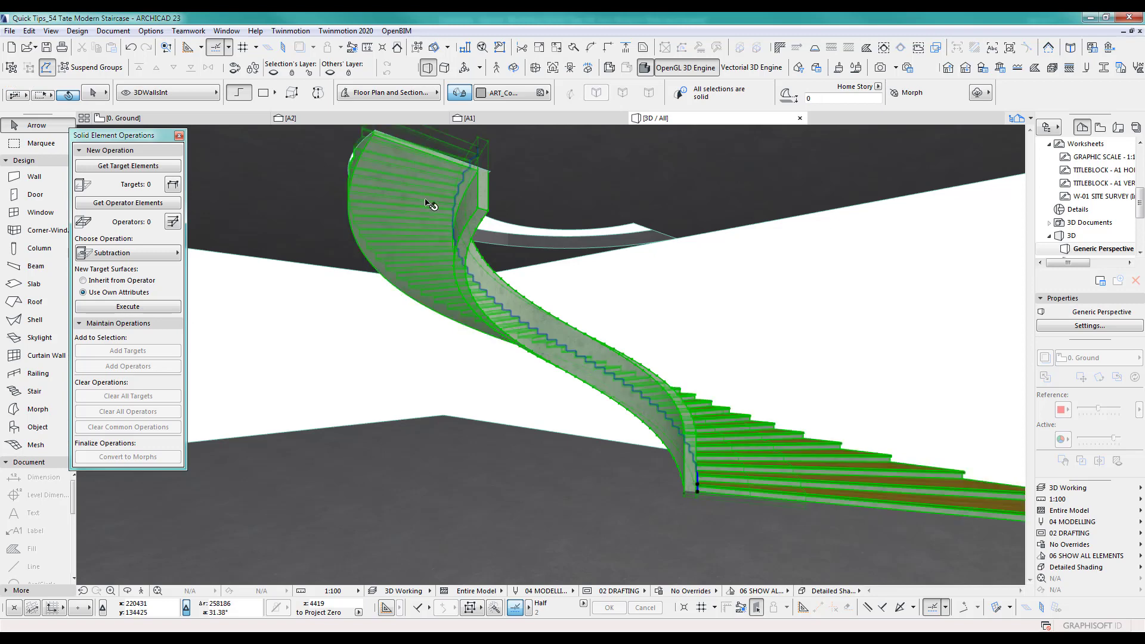
{"action": "middle_click_drag", "start_coordinate": [506, 257], "coordinate": [427, 267], "text": "shift"}
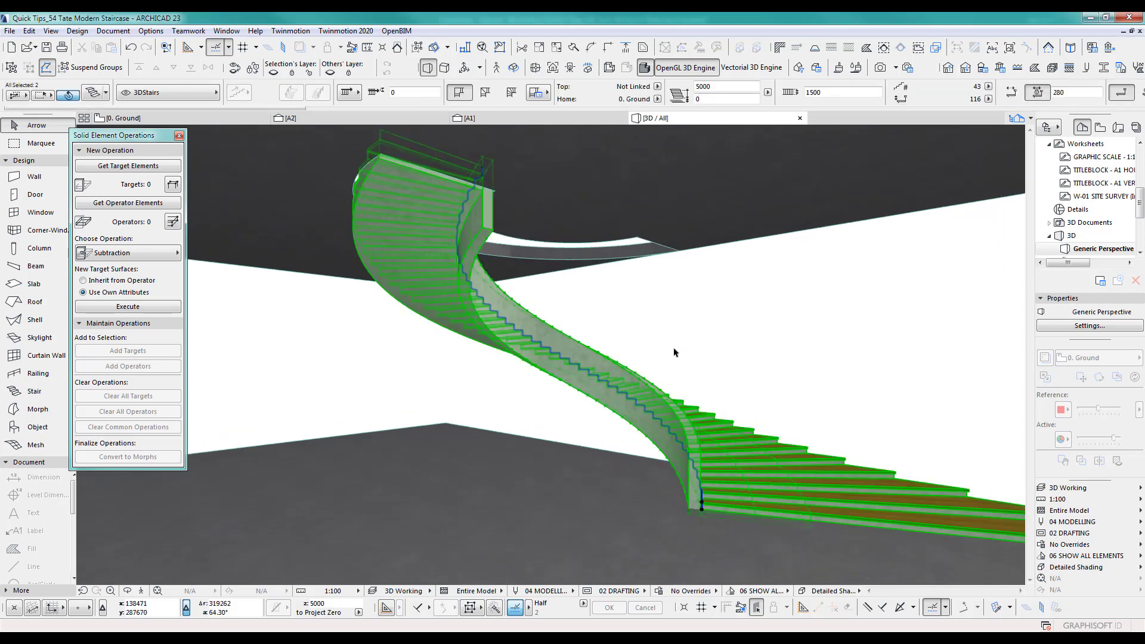
{"action": "key", "text": "F5"}
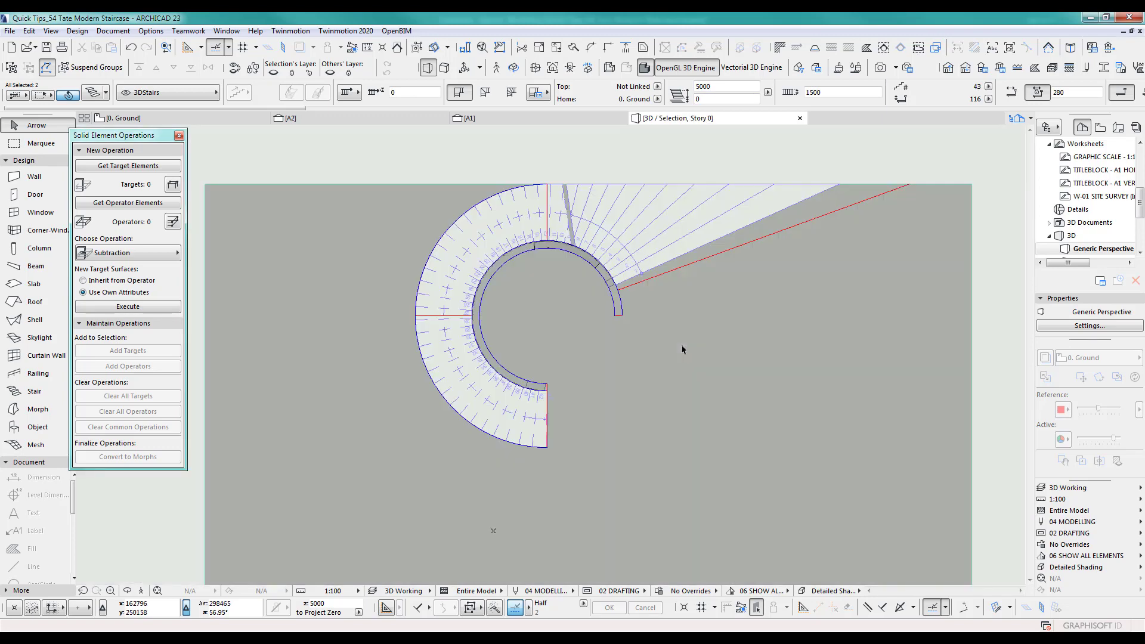
{"action": "middle_click_drag", "start_coordinate": [593, 311], "coordinate": [637, 325], "text": "shift"}
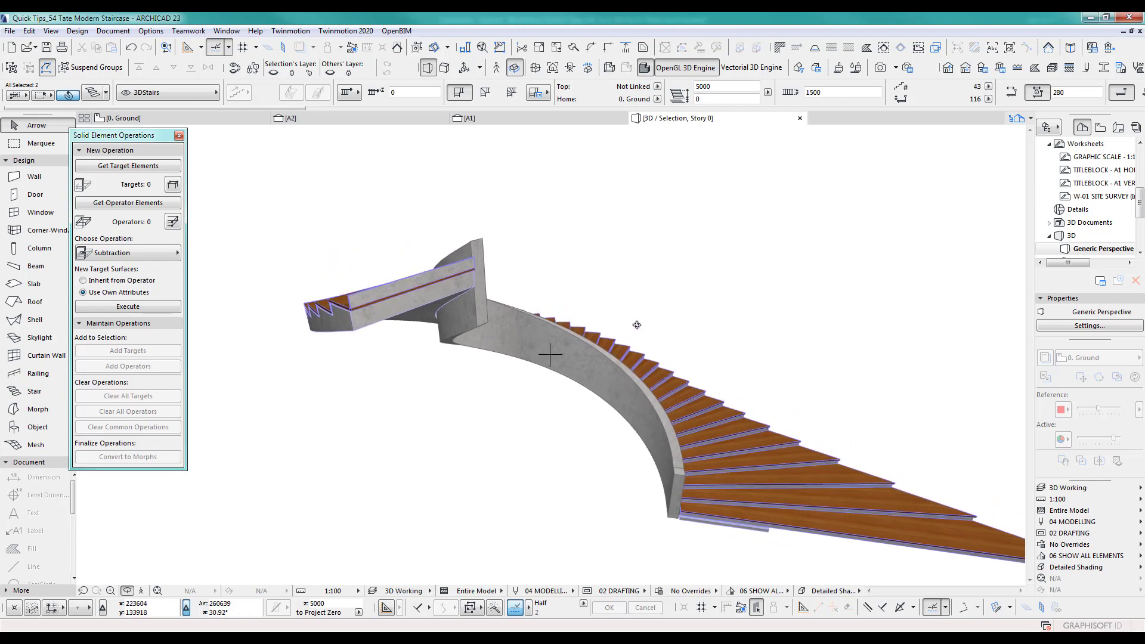
Try box-stretching the resized balustrade morph upward by about 569 mm from the top face of its bounding box.
{"action": "left_click", "coordinate": [503, 244]}
{"action": "left_click", "coordinate": [545, 245]}
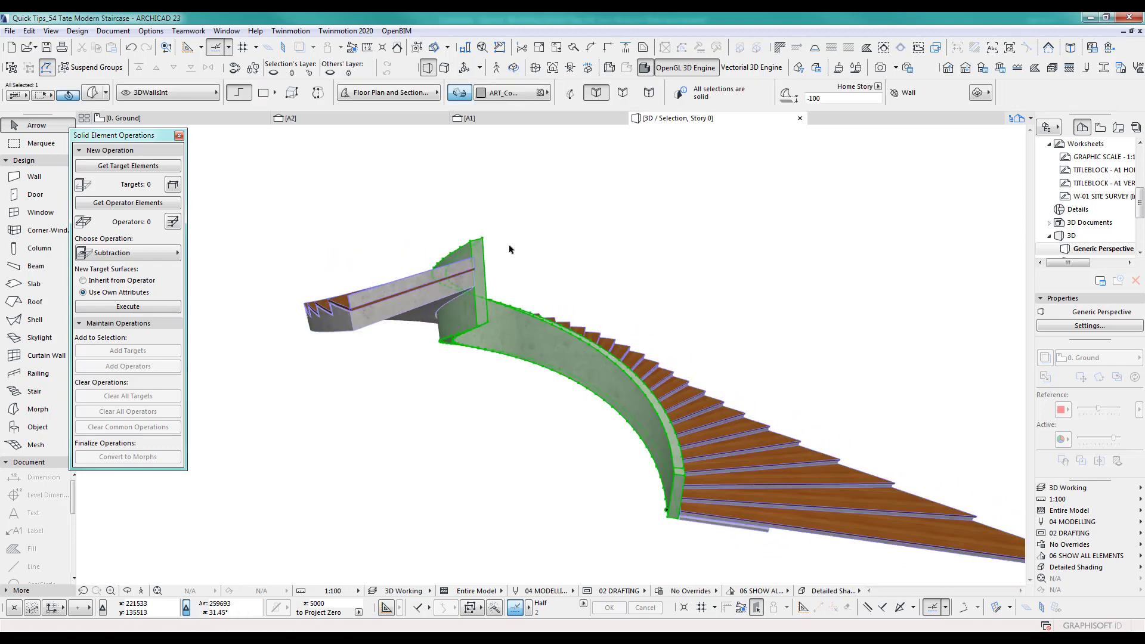
{"action": "left_click", "coordinate": [479, 246]}
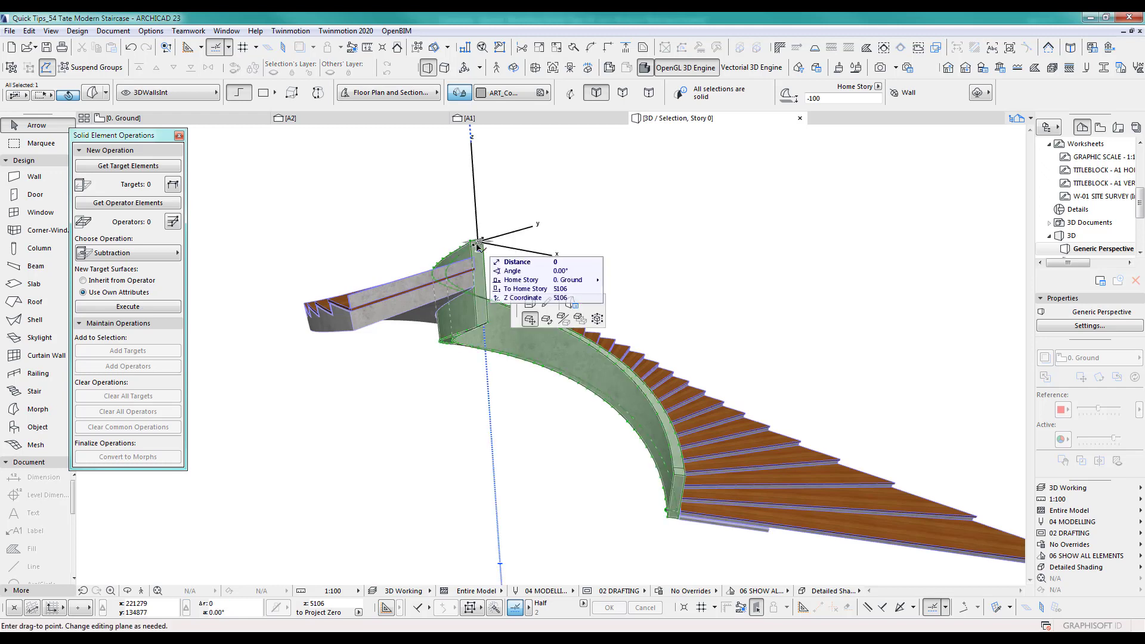
{"action": "left_click", "coordinate": [596, 319]}
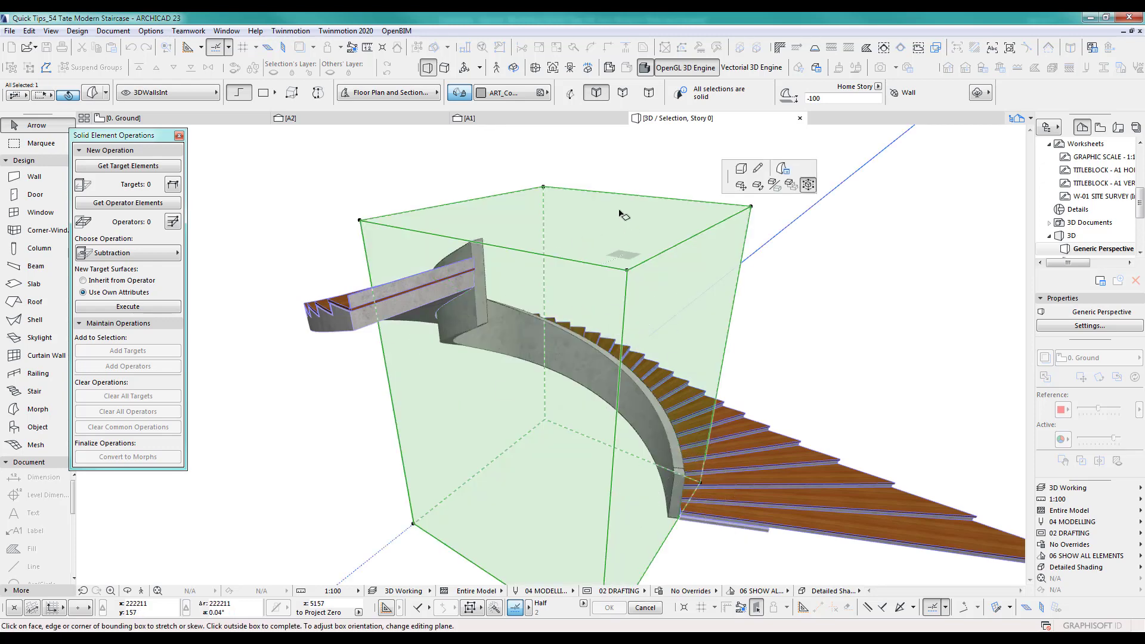
{"action": "left_click", "coordinate": [530, 229]}
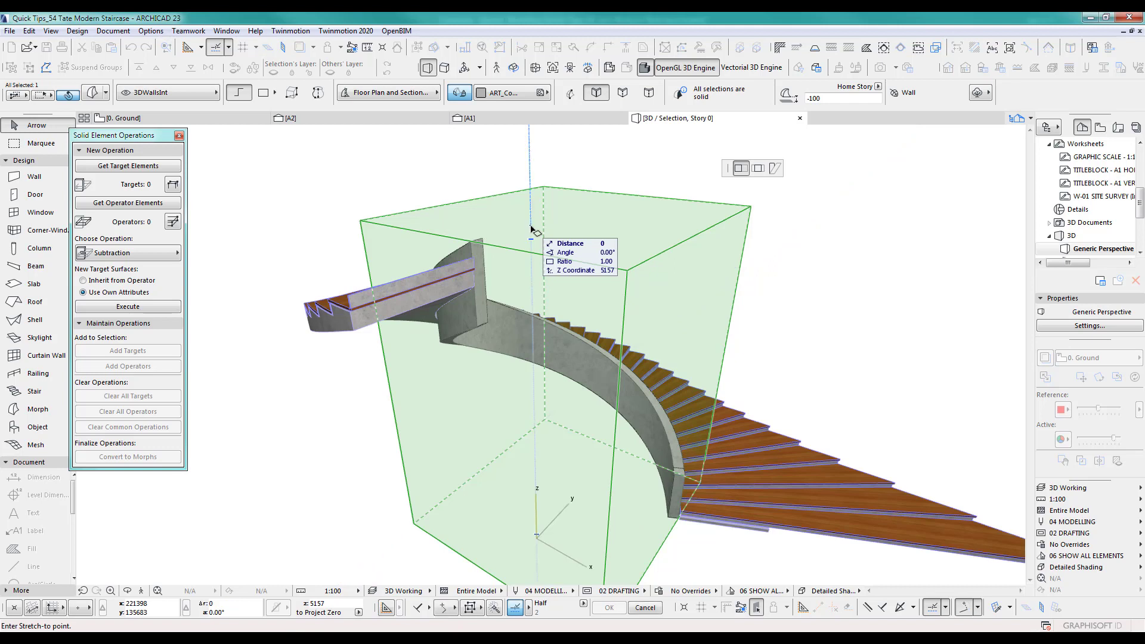
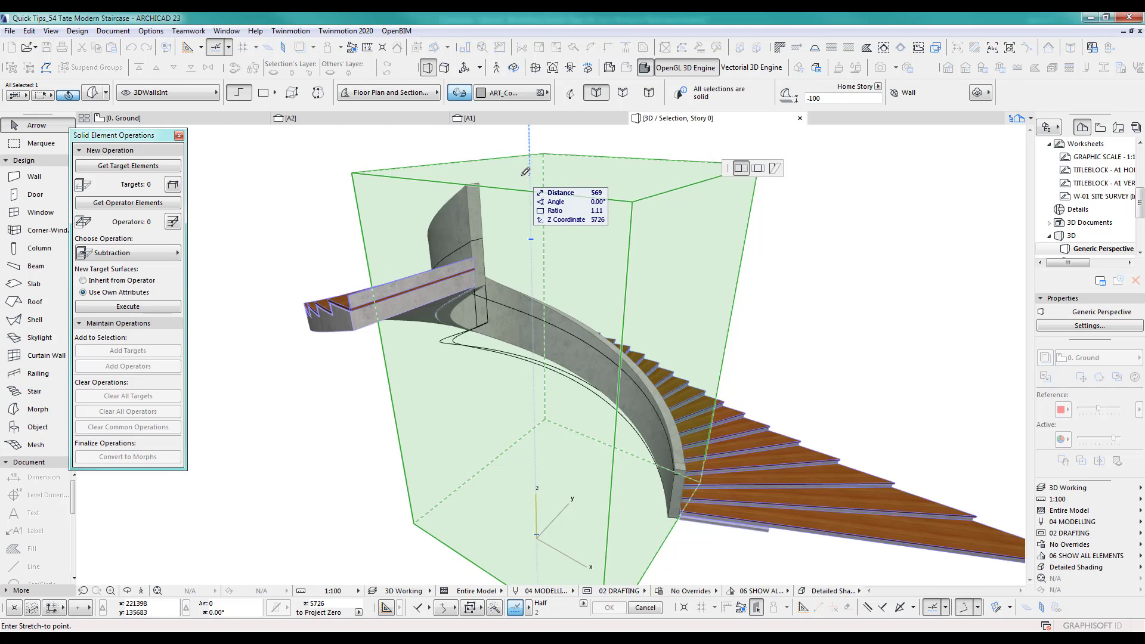
{"action": "left_click", "coordinate": [525, 172]}
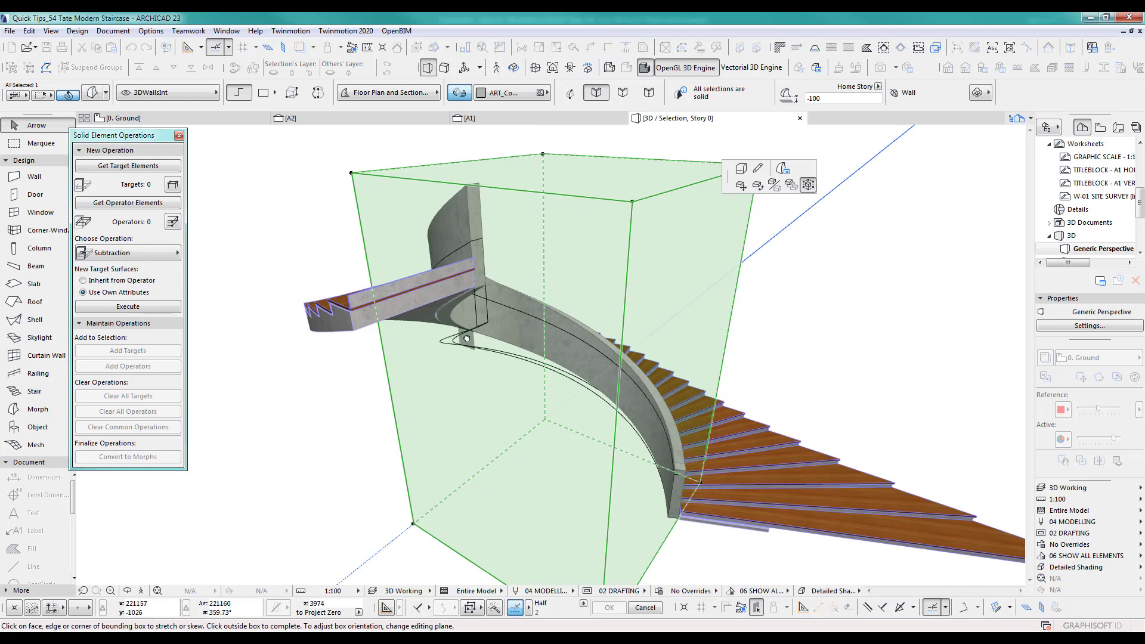
{"action": "scroll", "coordinate": [469, 341], "scroll_direction": "up", "scroll_amount": 2}
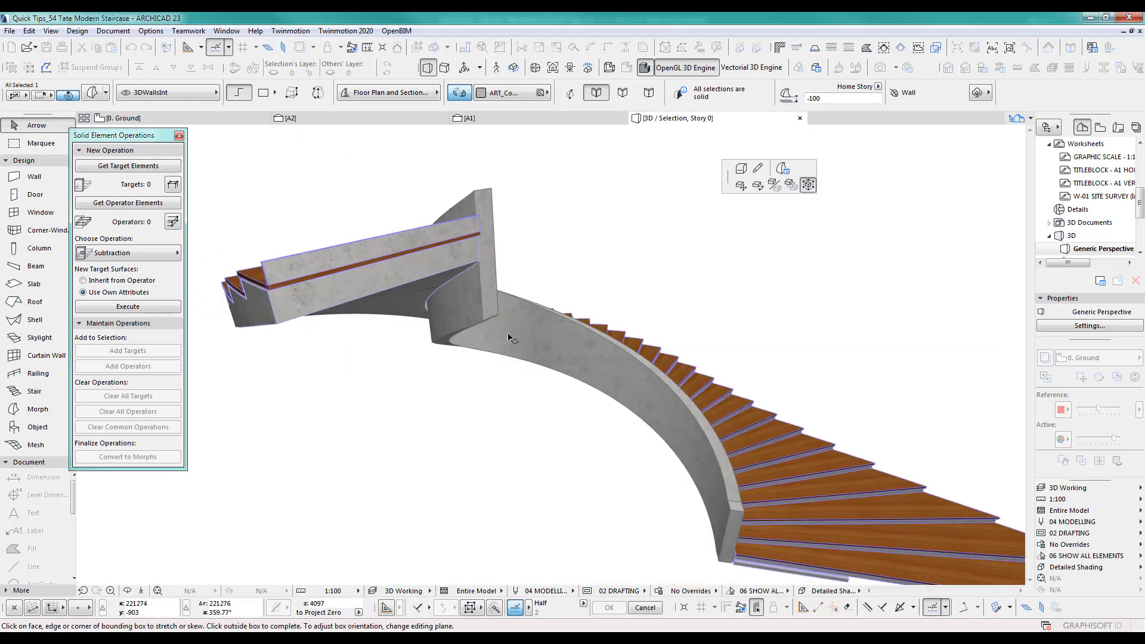
{"action": "left_click", "coordinate": [913, 318]}
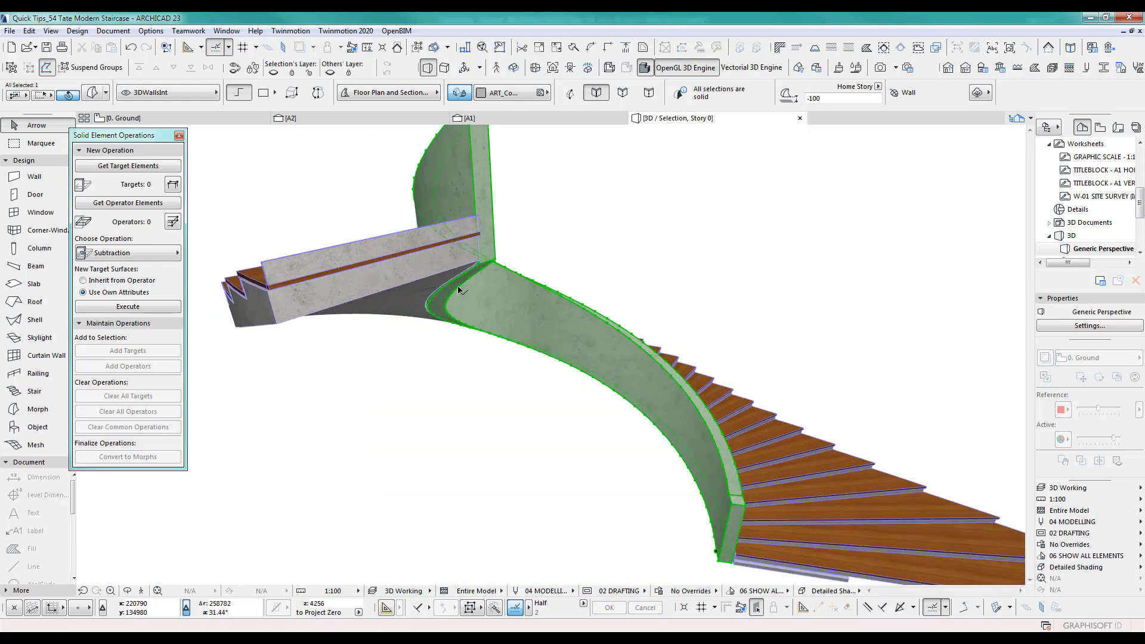
Undo the box stretch and the previous resize of the balustrade morph.
{"action": "scroll", "coordinate": [469, 292], "scroll_direction": "up", "scroll_amount": 3}
{"action": "middle_click_drag", "start_coordinate": [468, 292], "coordinate": [531, 289]}
{"action": "key", "text": "F2"}
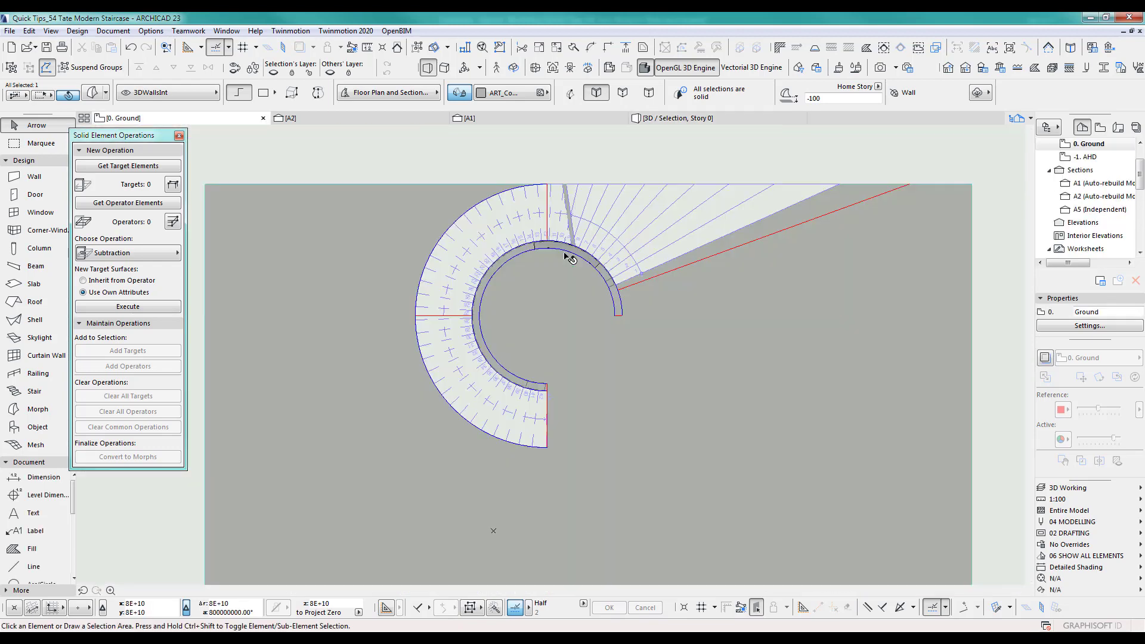
{"action": "scroll", "coordinate": [612, 314], "scroll_direction": "up", "scroll_amount": 5}
{"action": "key", "text": "ctrl+z"}
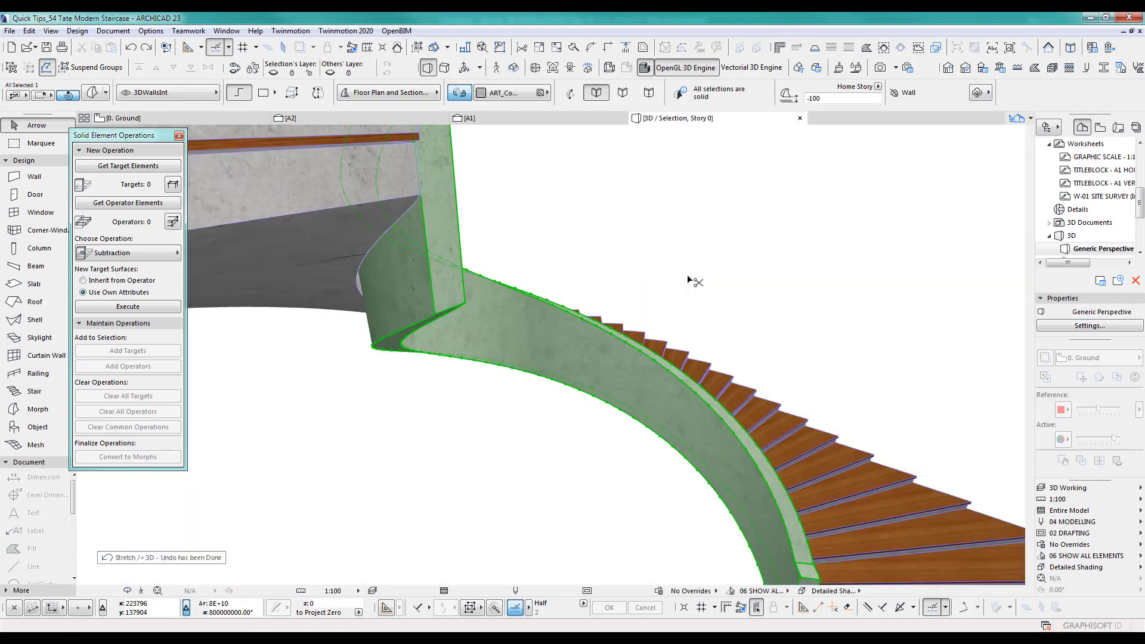
{"action": "key", "text": "ctrl+z"}
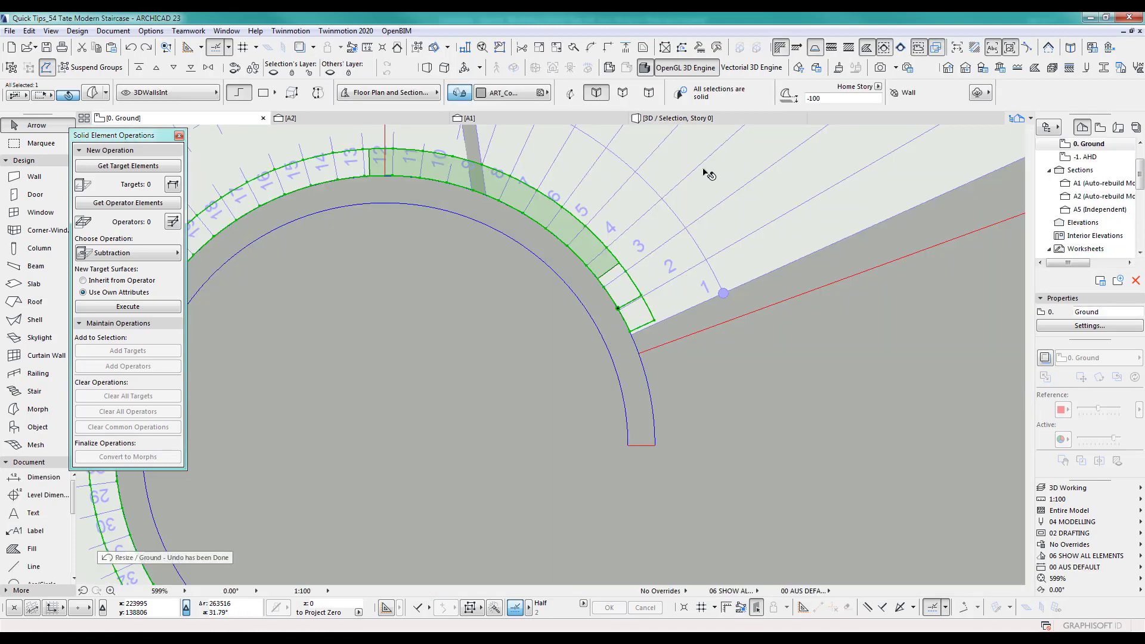
On the ground floor plan, graphically resize the balustrade morph about the staircase's centre so its outer edge meets the stair's inner edge.
{"action": "left_click", "coordinate": [558, 49]}
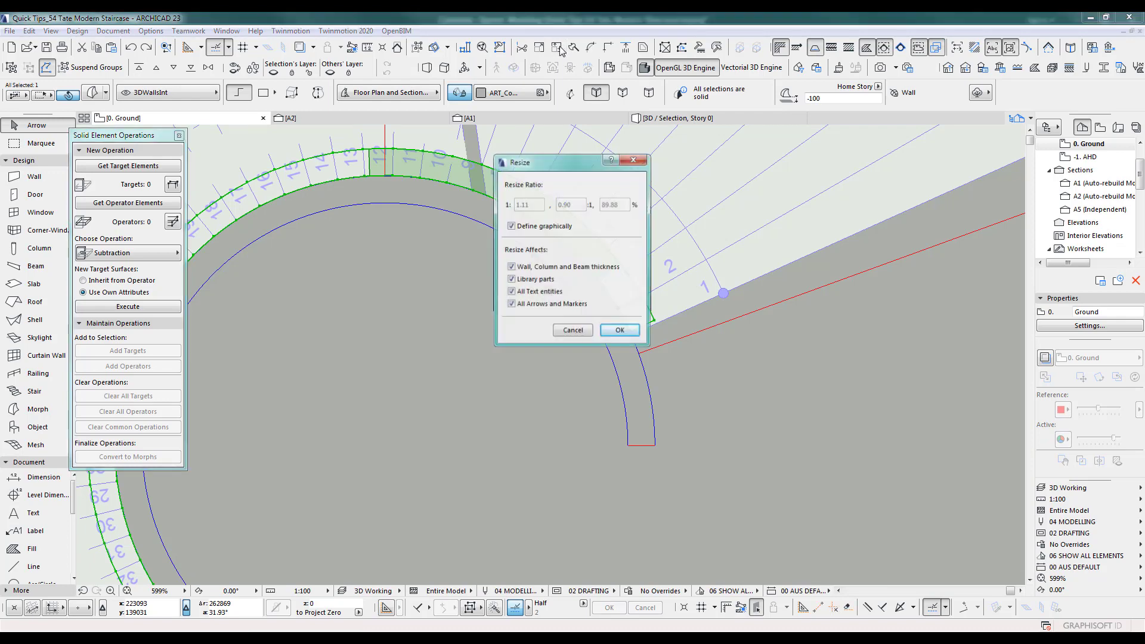
{"action": "left_click", "coordinate": [620, 332]}
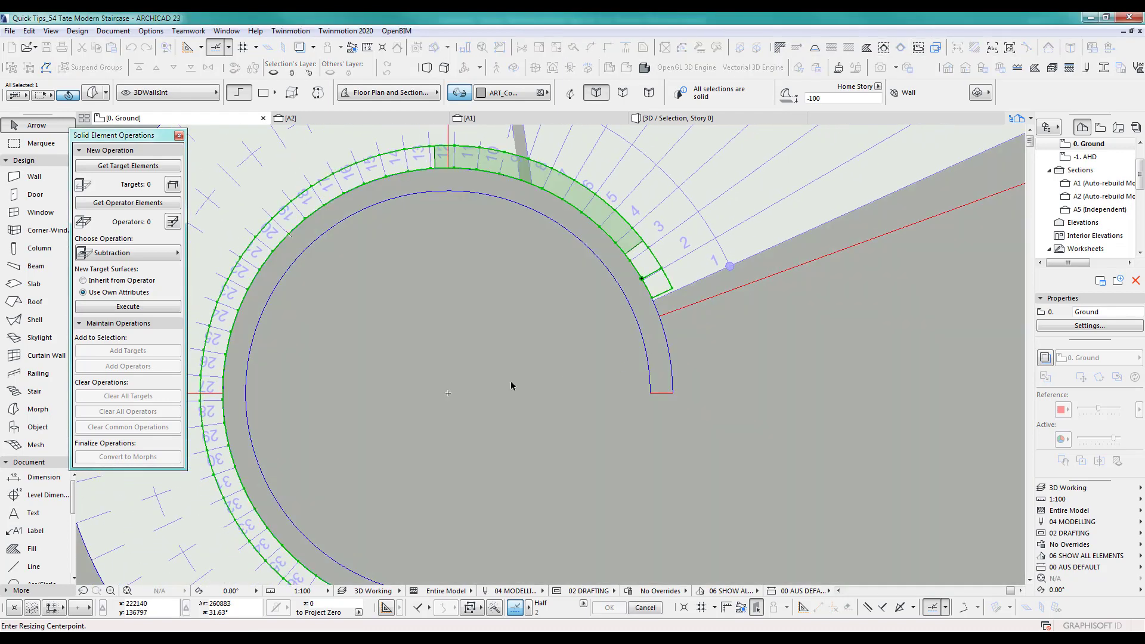
{"action": "left_click", "coordinate": [448, 394]}
{"action": "scroll", "coordinate": [632, 258], "scroll_direction": "up", "scroll_amount": 4}
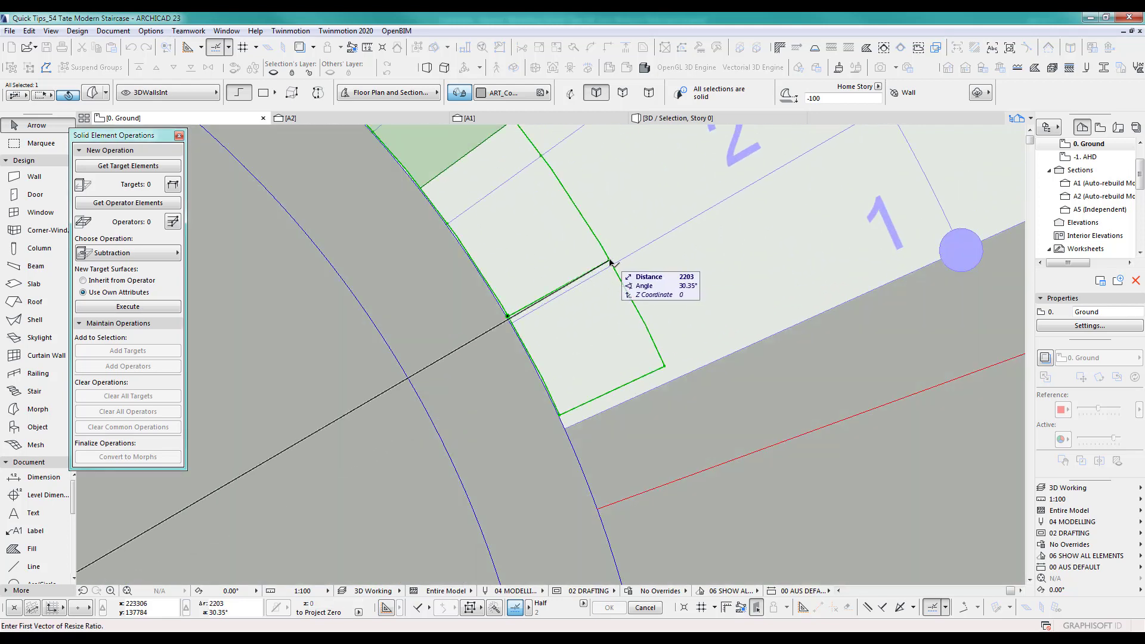
{"action": "left_click", "coordinate": [609, 260]}
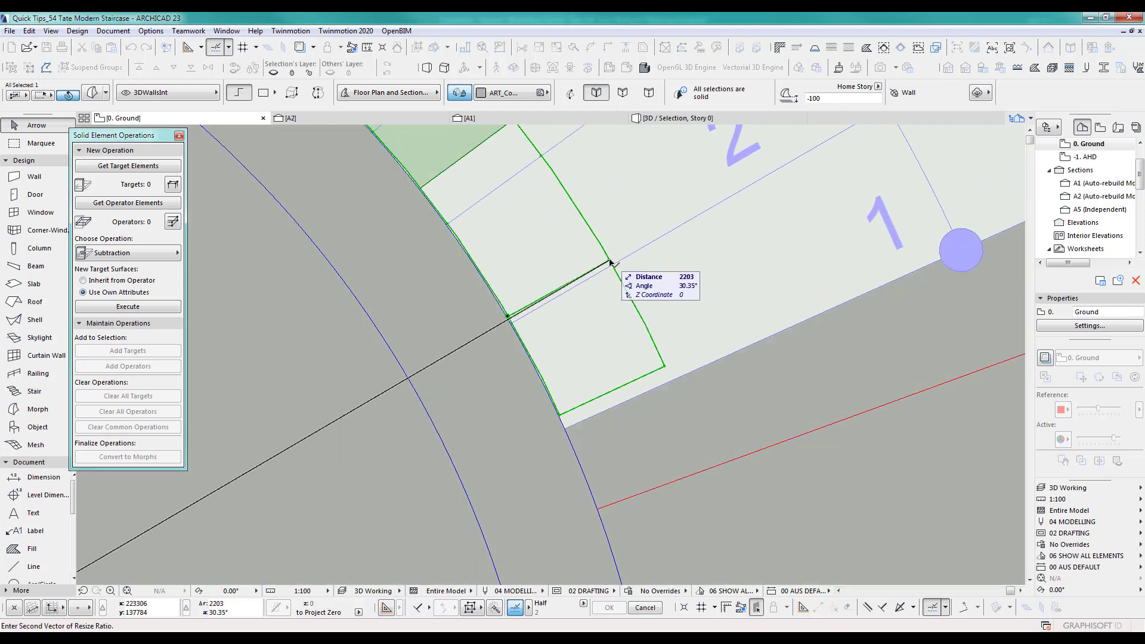
{"action": "left_click", "coordinate": [506, 320]}
{"action": "scroll", "coordinate": [528, 340], "scroll_direction": "down", "scroll_amount": 6}
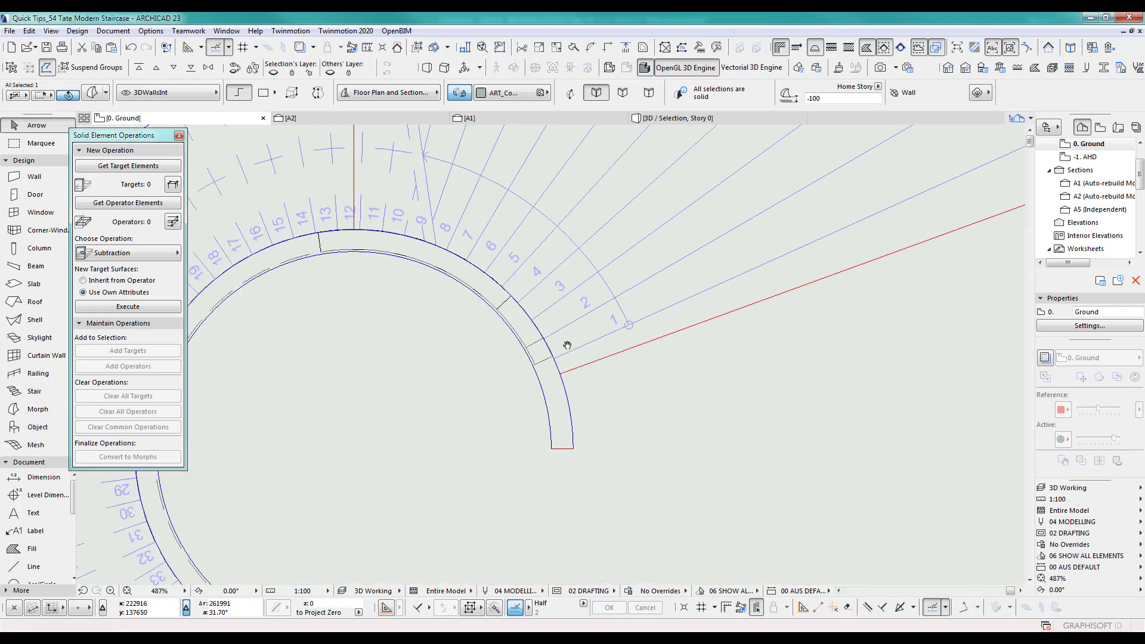
{"action": "scroll", "coordinate": [512, 275], "scroll_direction": "down", "scroll_amount": 1}
{"action": "scroll", "coordinate": [595, 362], "scroll_direction": "up", "scroll_amount": 5}
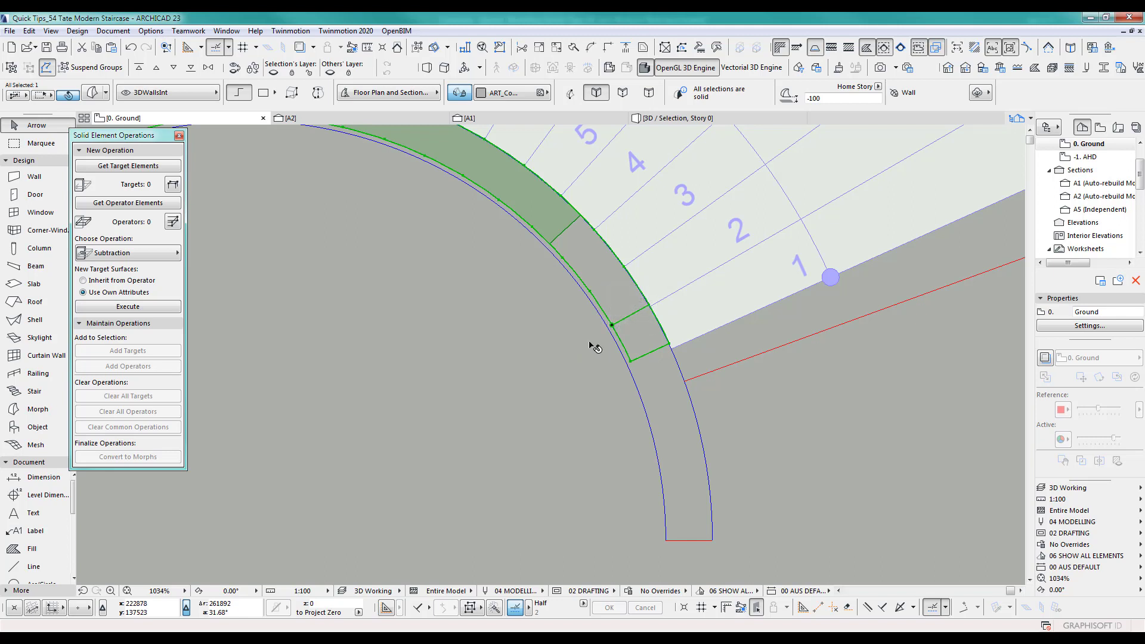
{"action": "scroll", "coordinate": [608, 332], "scroll_direction": "down", "scroll_amount": 7}
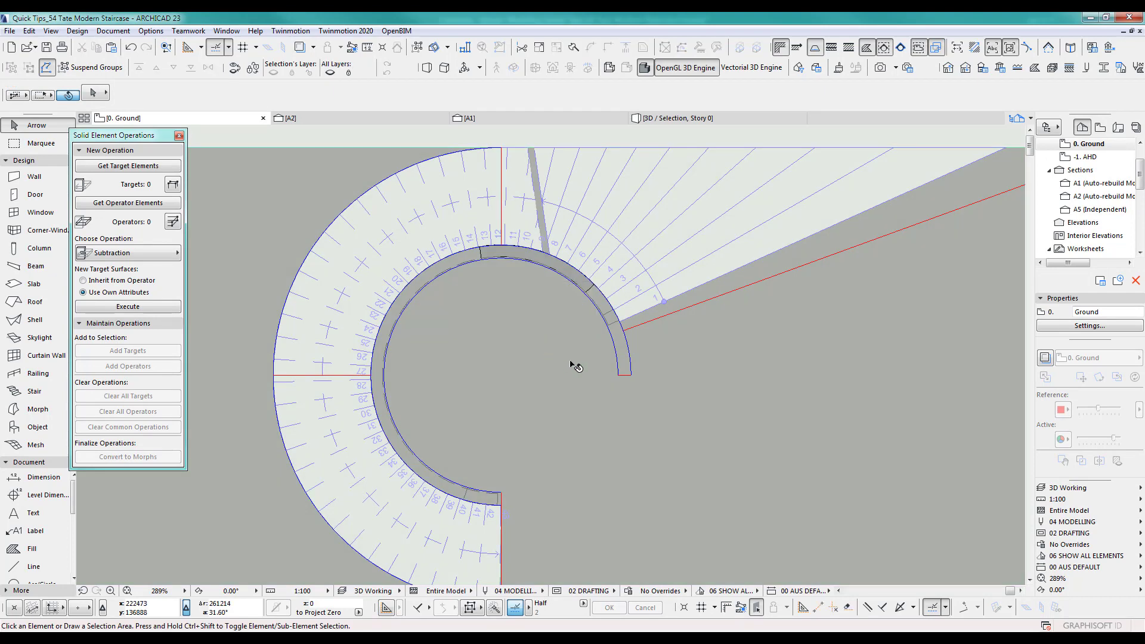
Show the entire model in 3D with the balustrade morph selected and examine how it meets the underside of the stair.
{"action": "key", "text": "F3"}
{"action": "left_click", "coordinate": [615, 310]}
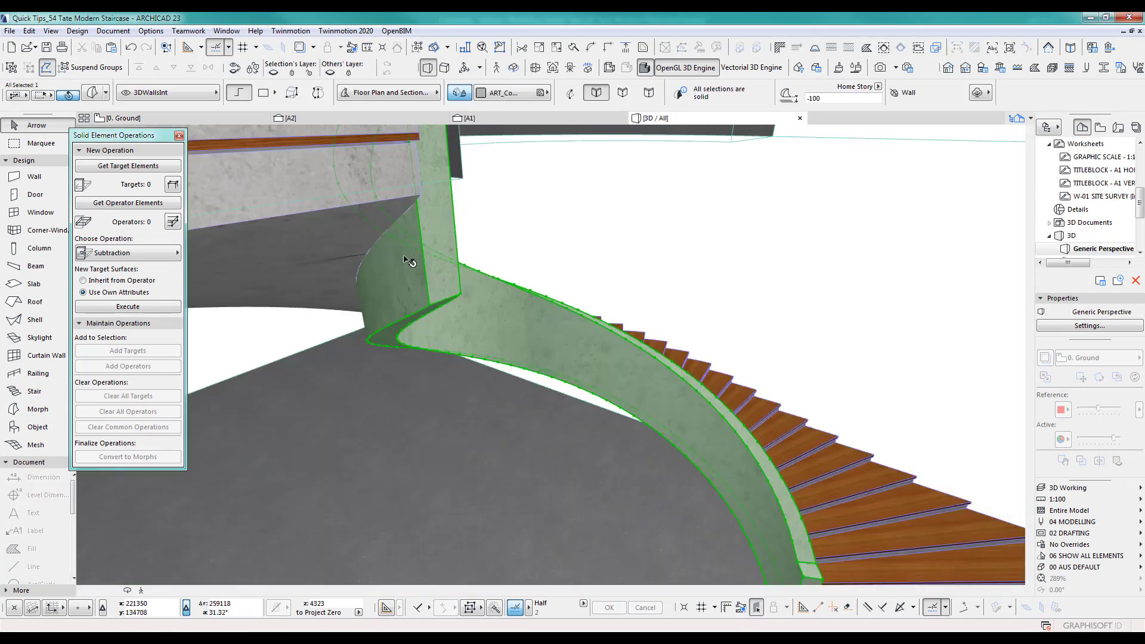
{"action": "middle_click_drag", "start_coordinate": [381, 303], "coordinate": [327, 251], "text": "shift"}
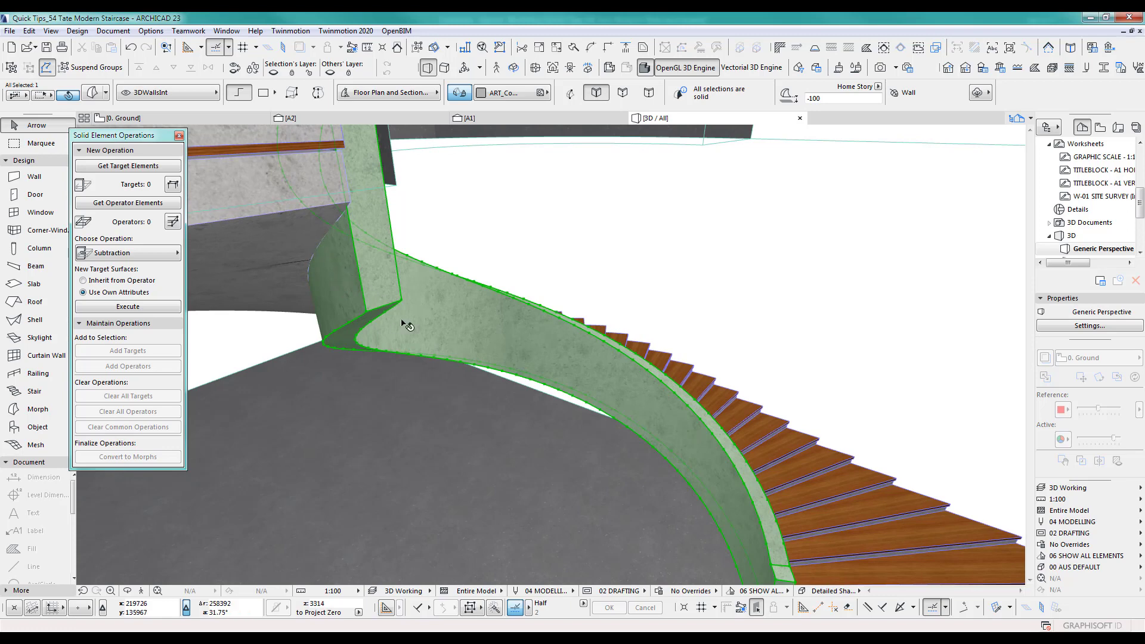
{"action": "scroll", "coordinate": [422, 316], "scroll_direction": "up", "scroll_amount": 5}
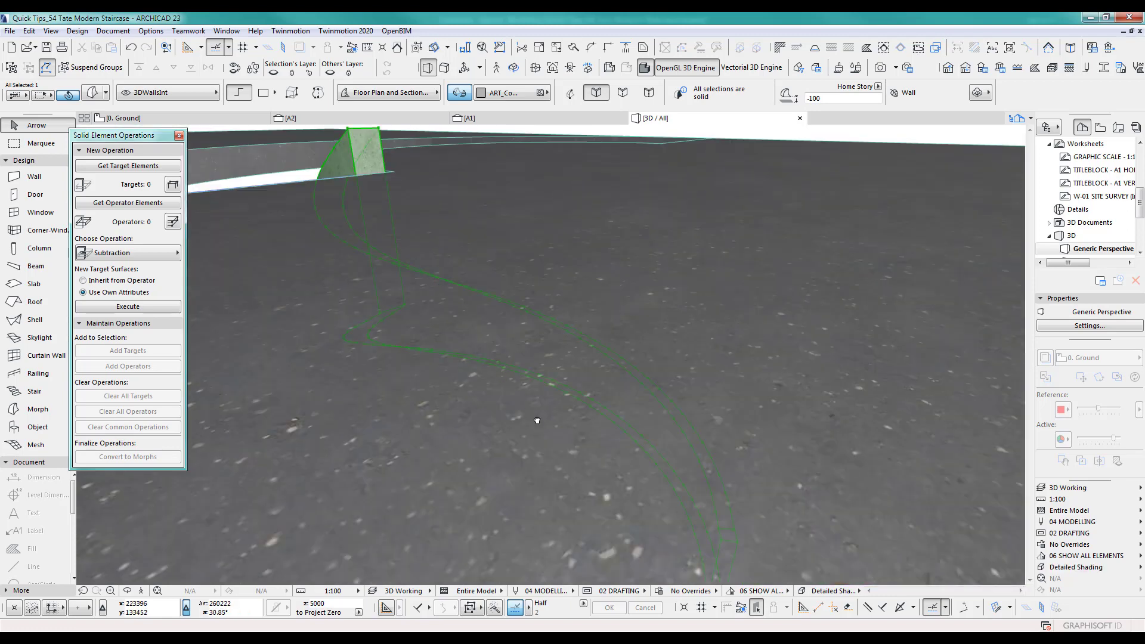
{"action": "scroll", "coordinate": [517, 353], "scroll_direction": "down", "scroll_amount": 3}
{"action": "scroll", "coordinate": [481, 322], "scroll_direction": "up", "scroll_amount": 2}
{"action": "scroll", "coordinate": [481, 322], "scroll_direction": "down", "scroll_amount": 6}
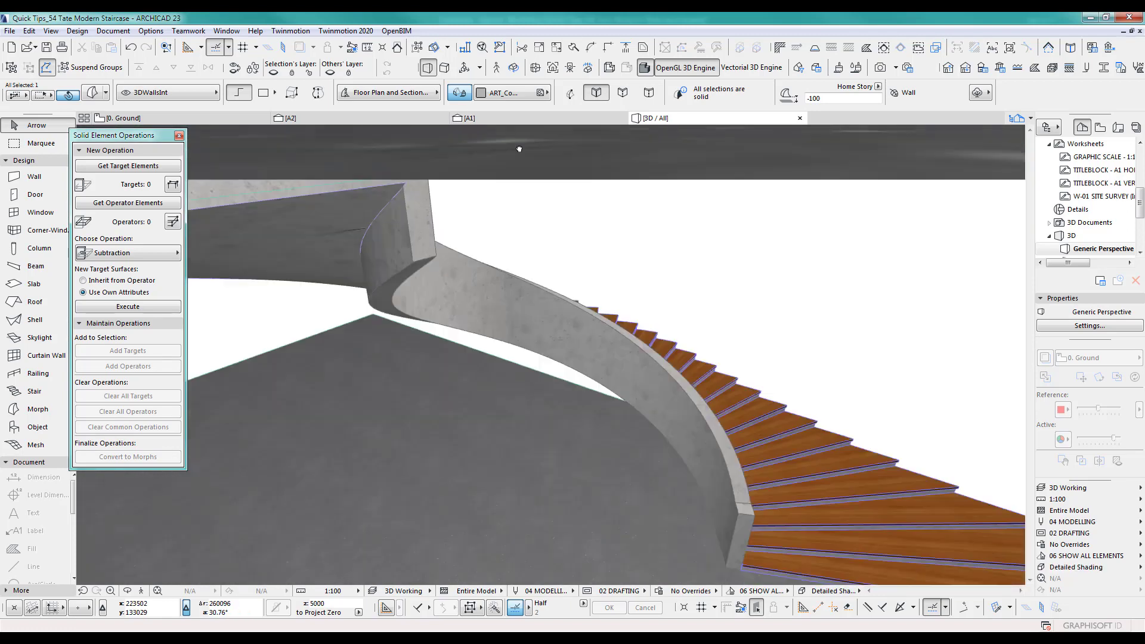
Add the stair to the selected balustrade morph and show only these two elements in the 3D view.
{"action": "left_click", "coordinate": [308, 240]}
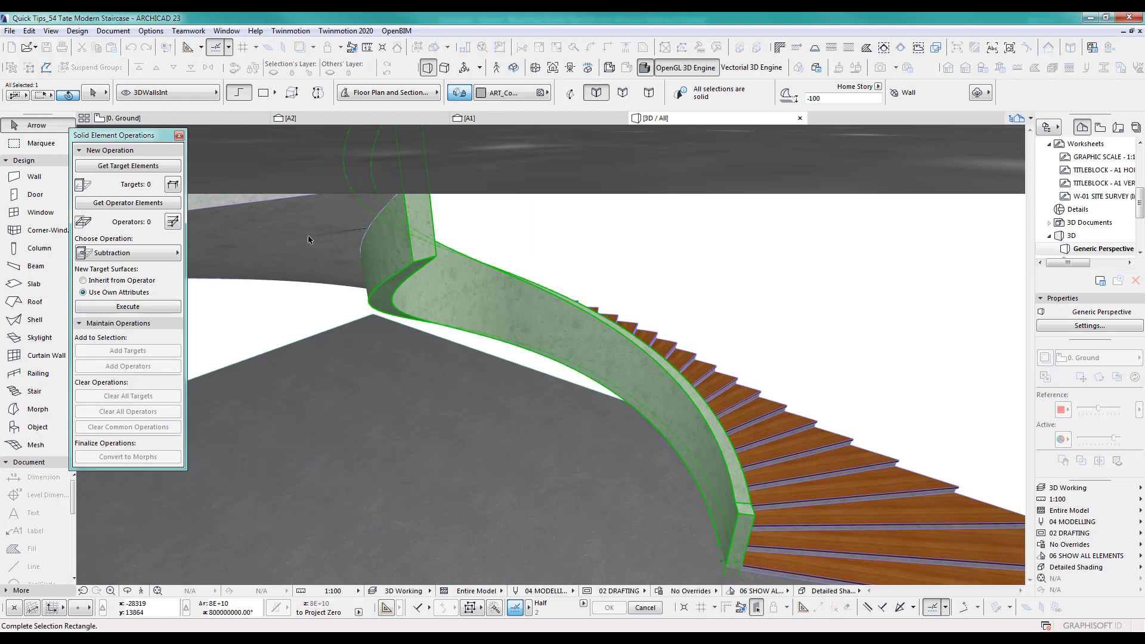
{"action": "key", "text": "Escape"}
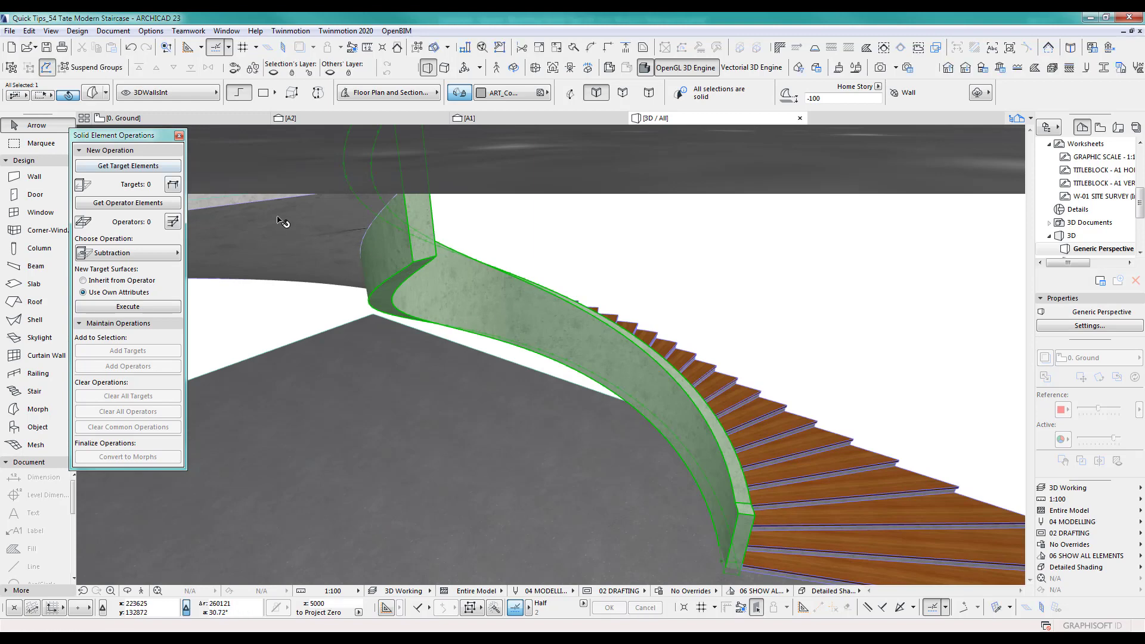
{"action": "scroll", "coordinate": [491, 266], "scroll_direction": "up", "scroll_amount": 3}
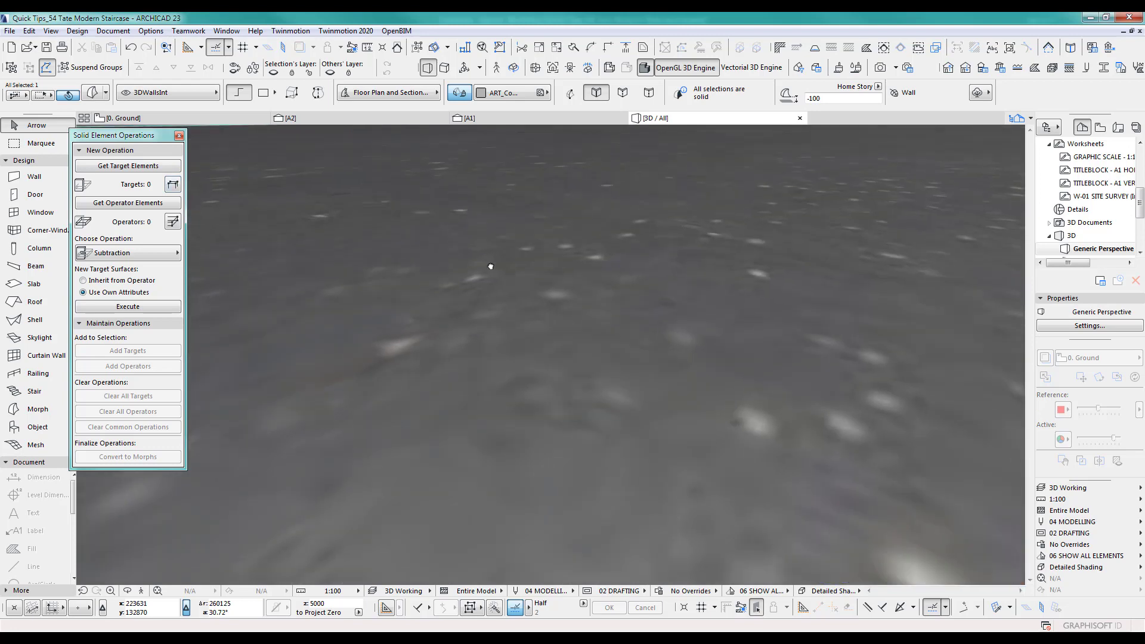
{"action": "scroll", "coordinate": [607, 230], "scroll_direction": "down", "scroll_amount": 3}
{"action": "scroll", "coordinate": [607, 228], "scroll_direction": "up", "scroll_amount": 3}
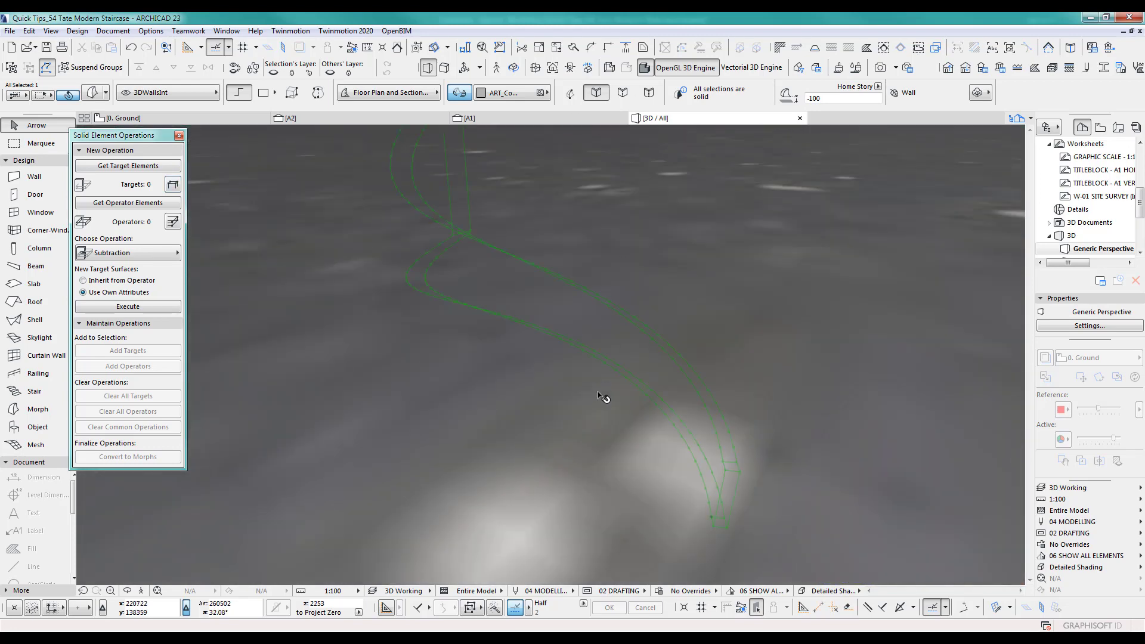
{"action": "scroll", "coordinate": [603, 396], "scroll_direction": "down", "scroll_amount": 3}
{"action": "scroll", "coordinate": [614, 417], "scroll_direction": "up", "scroll_amount": 3}
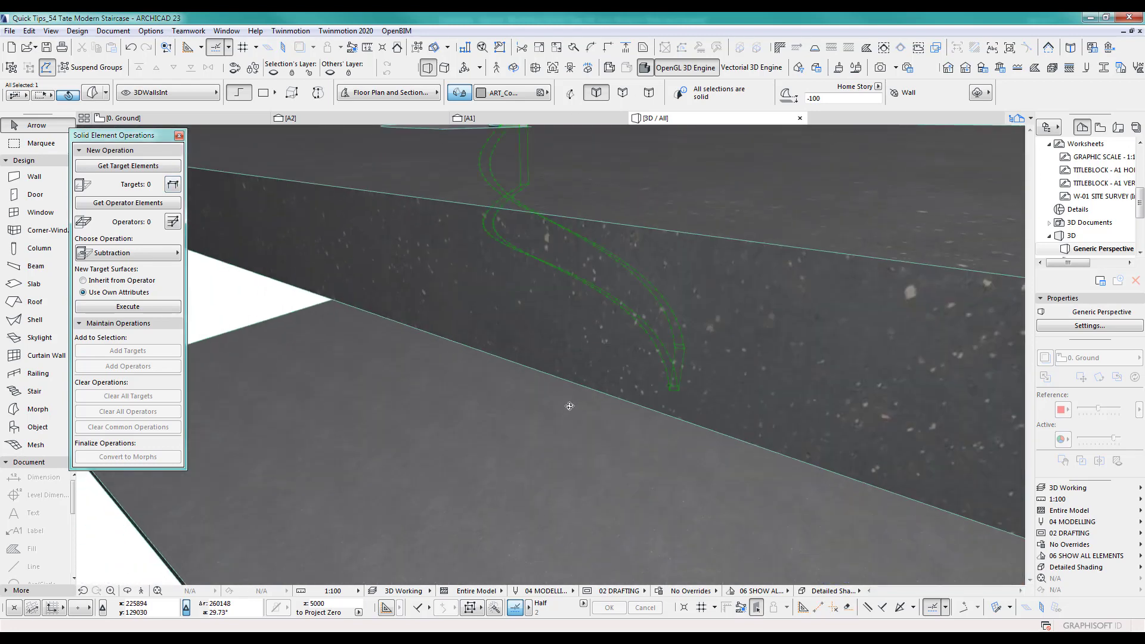
{"action": "key", "text": "o"}
{"action": "scroll", "coordinate": [570, 406], "scroll_direction": "down", "scroll_amount": 3}
{"action": "left_click_drag", "start_coordinate": [617, 365], "coordinate": [557, 259]}
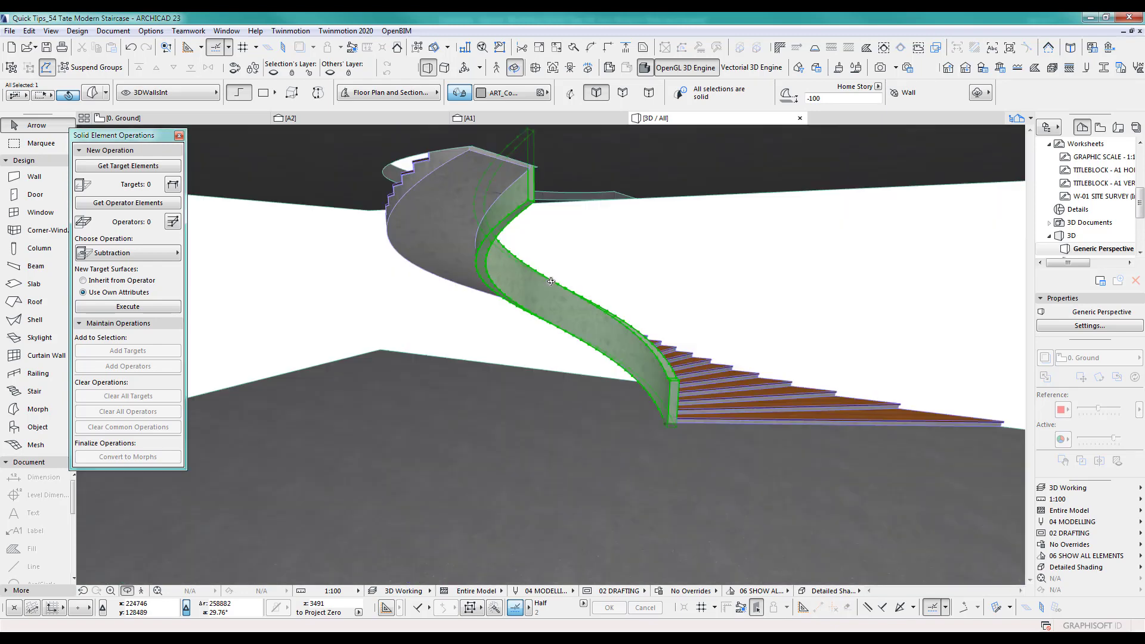
{"action": "key", "text": "o"}
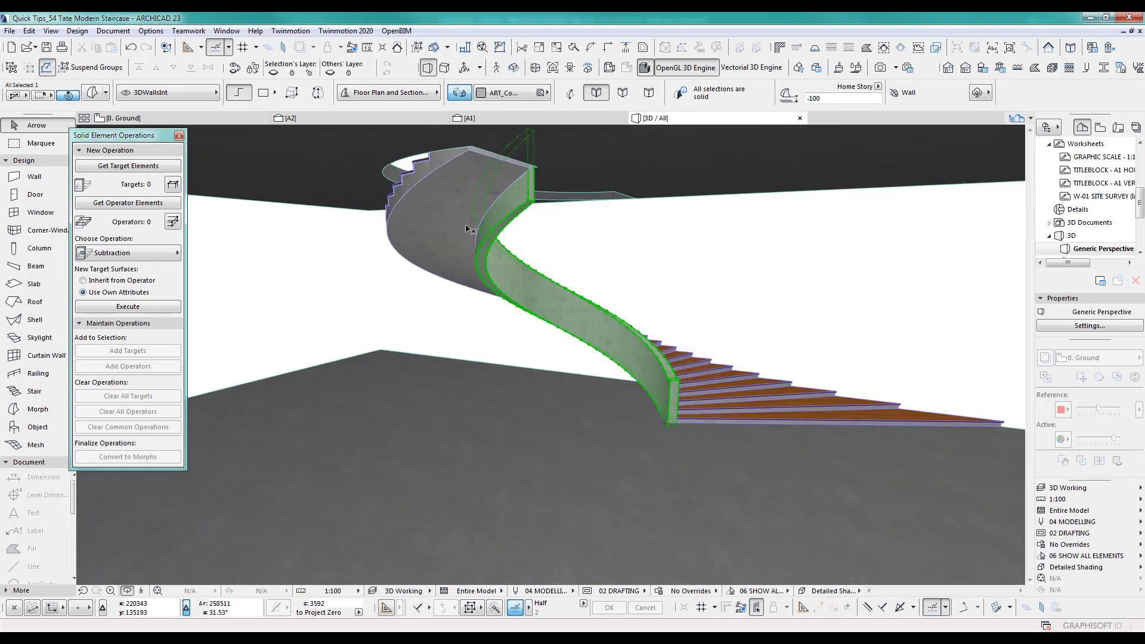
{"action": "left_click", "coordinate": [393, 229], "text": "shift"}
{"action": "key", "text": "F5"}
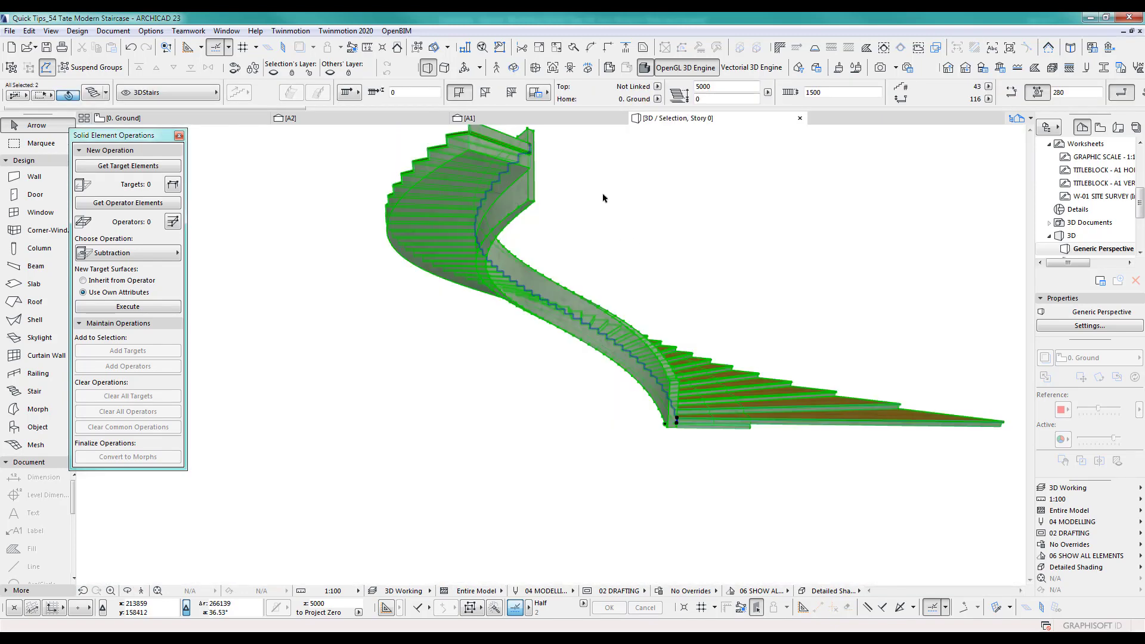
{"action": "scroll", "coordinate": [545, 296], "scroll_direction": "up", "scroll_amount": 5}
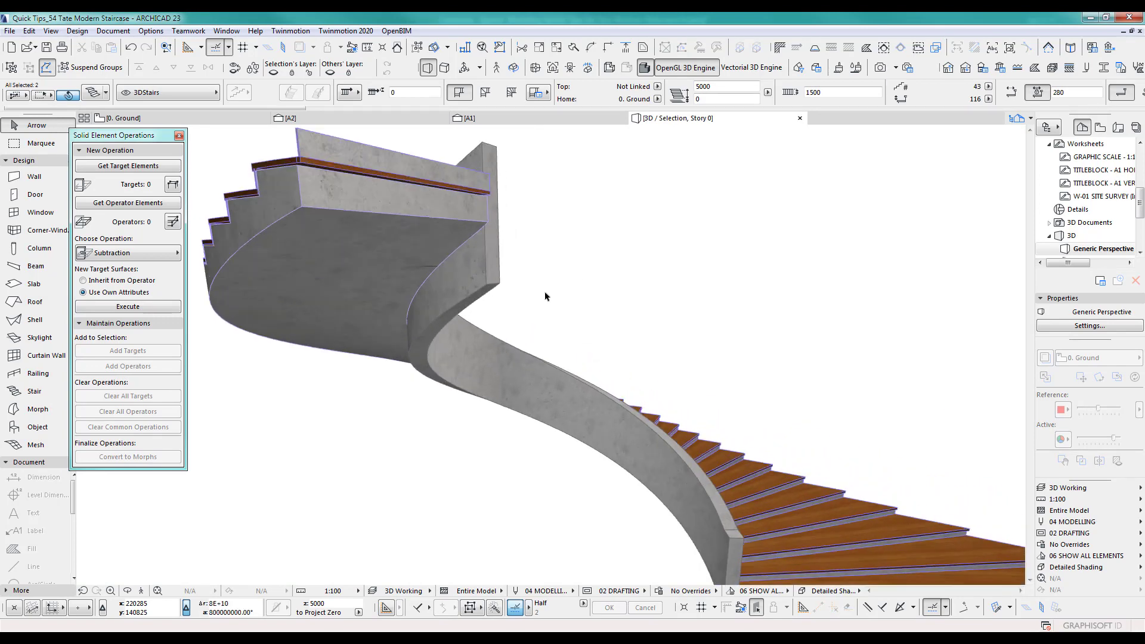
{"action": "scroll", "coordinate": [545, 296], "scroll_direction": "down", "scroll_amount": 3}
Box-stretch the balustrade morph upward by about 523 mm so the lower edge of its upper end meets the stair's underside.
{"action": "left_click", "coordinate": [555, 291]}
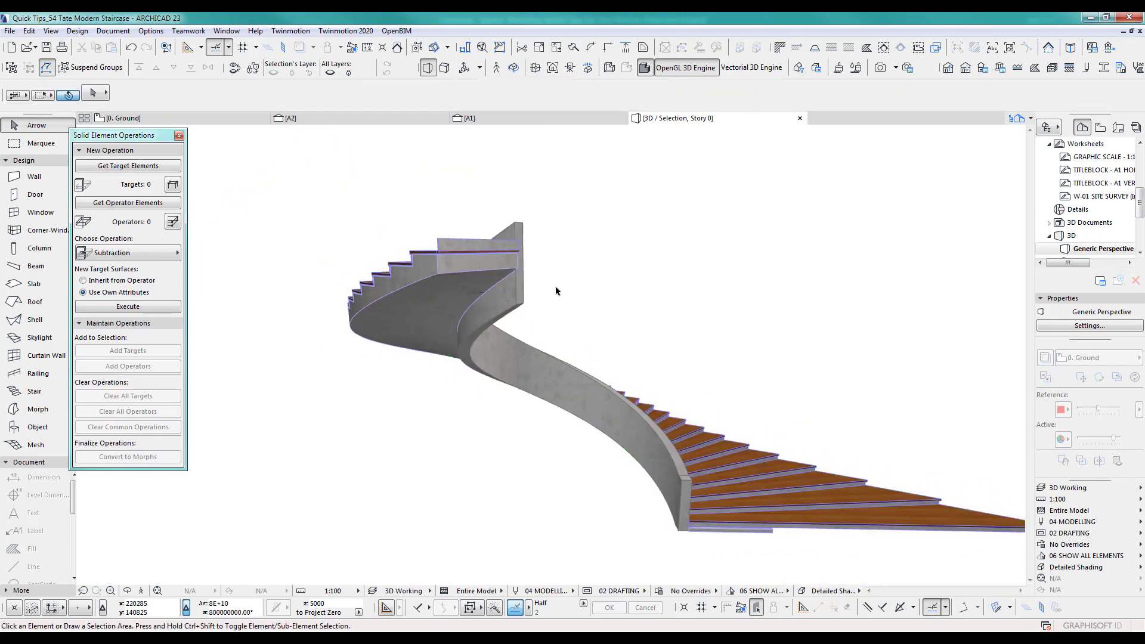
{"action": "left_click", "coordinate": [521, 303]}
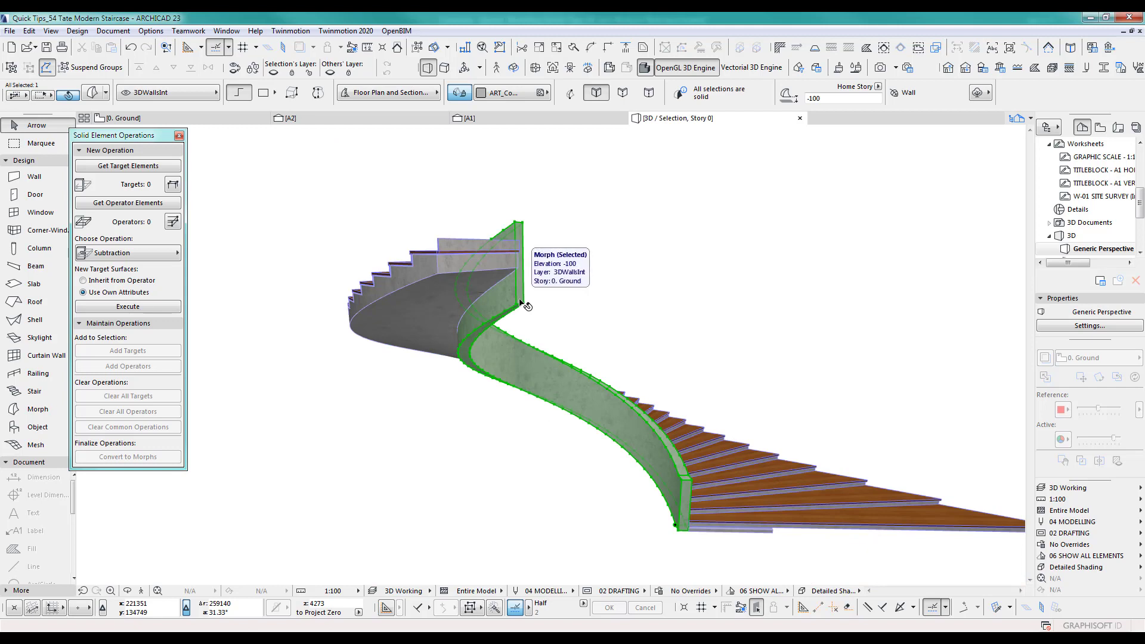
{"action": "left_click", "coordinate": [569, 361]}
{"action": "left_click", "coordinate": [638, 374]}
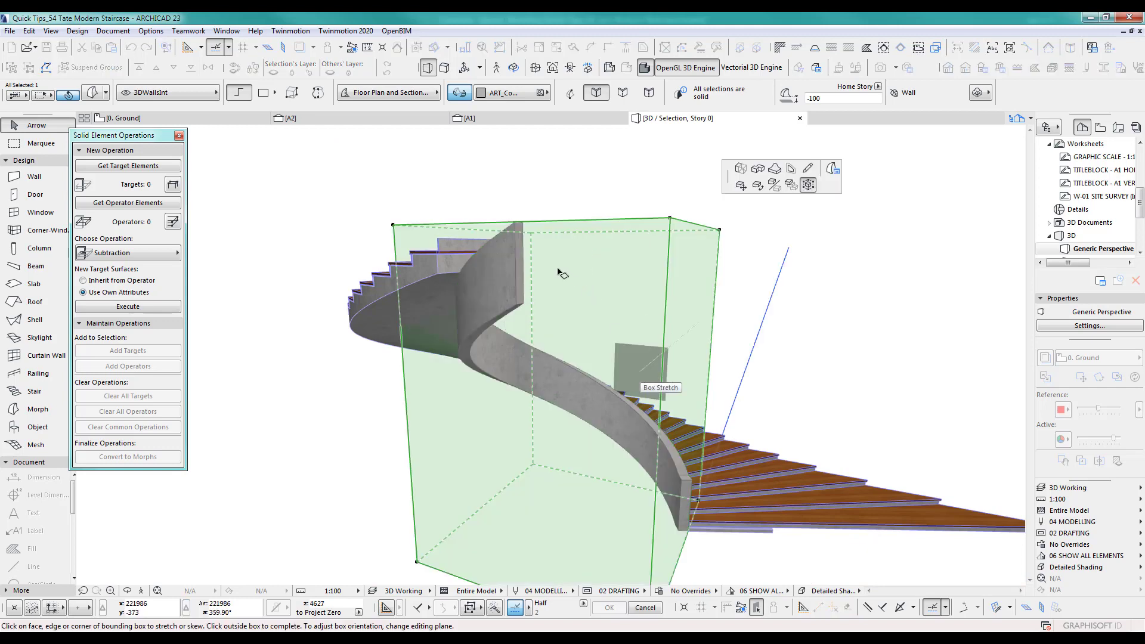
{"action": "middle_click_drag", "start_coordinate": [558, 257], "coordinate": [555, 326]}
{"action": "left_click", "coordinate": [559, 291]}
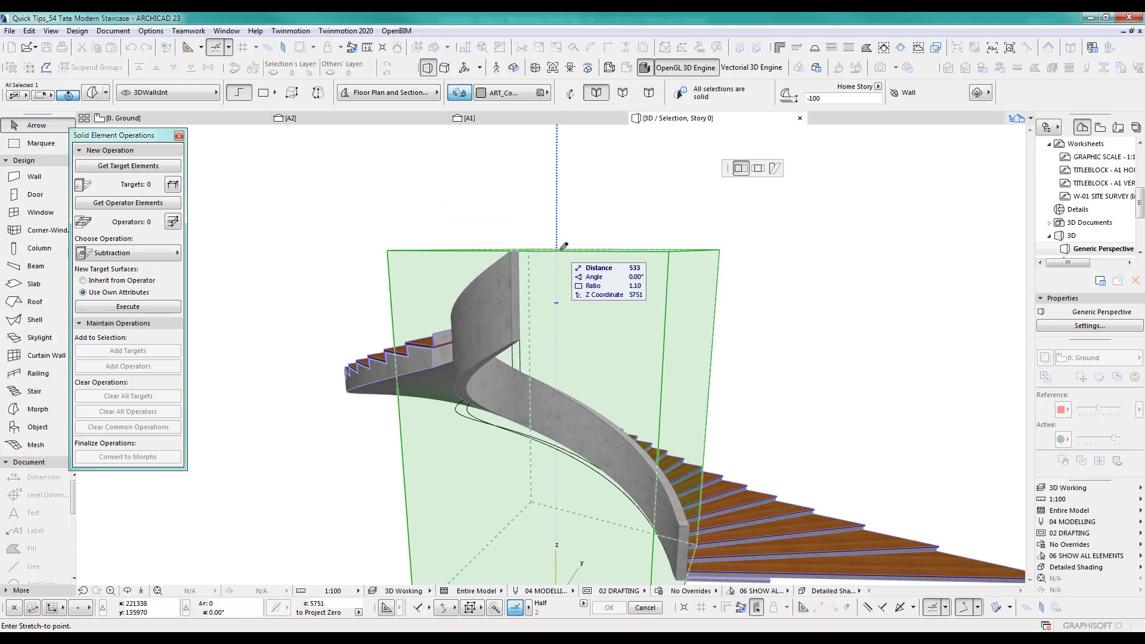
{"action": "left_click", "coordinate": [564, 246]}
{"action": "middle_click_drag", "start_coordinate": [563, 310], "coordinate": [506, 367], "text": "shift"}
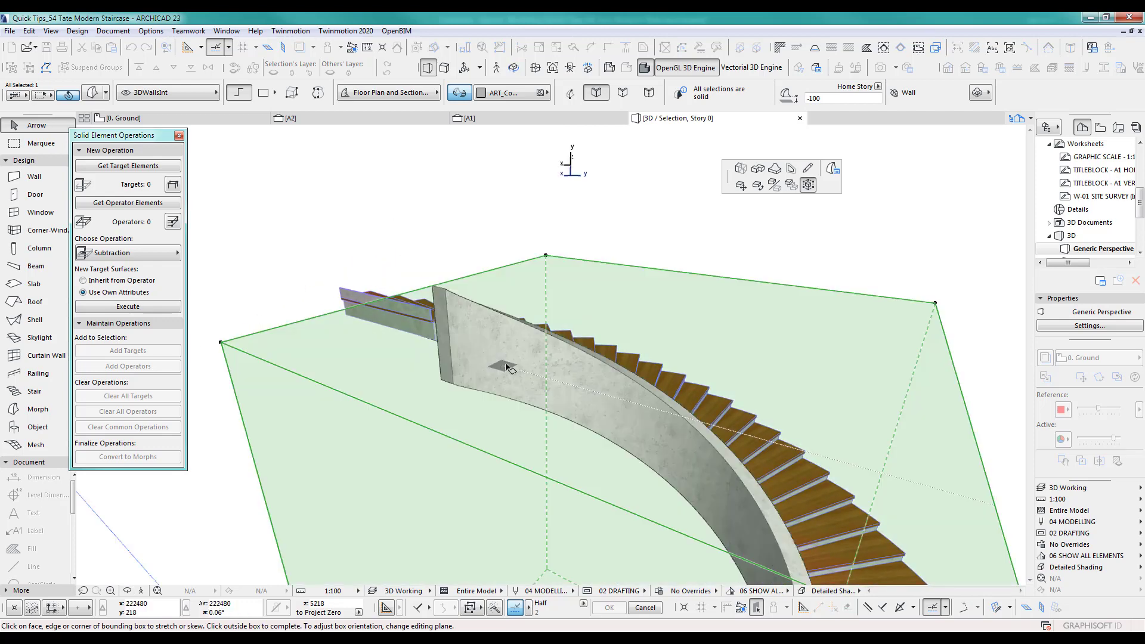
{"action": "left_click", "coordinate": [612, 305]}
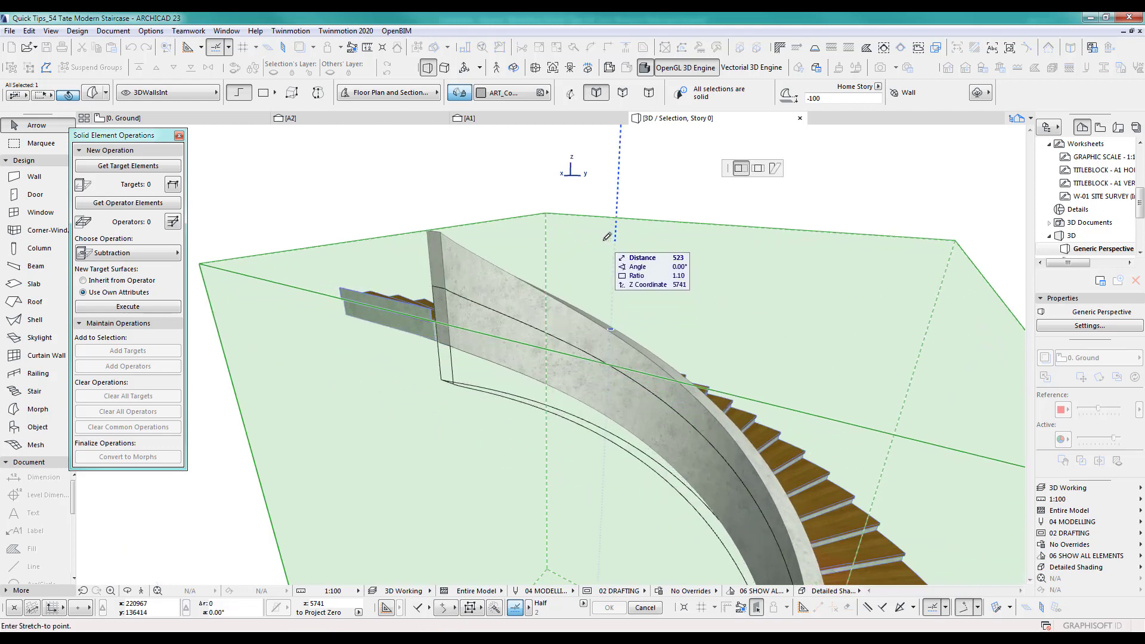
{"action": "left_click", "coordinate": [604, 239]}
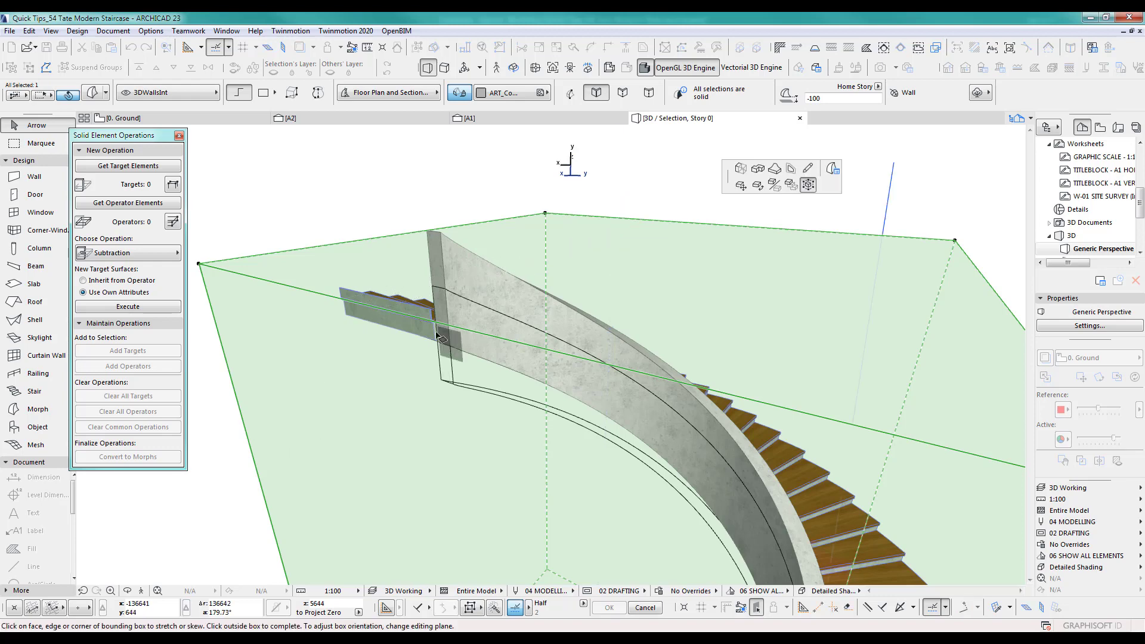
{"action": "left_click", "coordinate": [378, 190]}
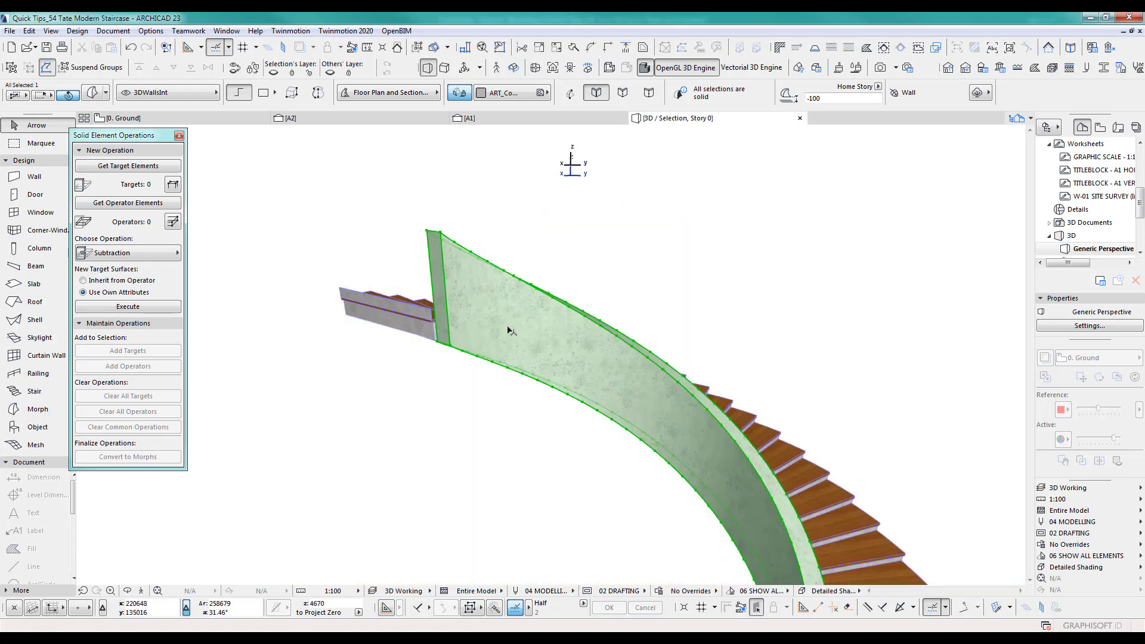
Examine how the stretched balustrade follows the stair in 3D and compare it with the reference photo on the ground floor plan.
{"action": "key", "text": "o"}
{"action": "left_click_drag", "start_coordinate": [467, 359], "coordinate": [657, 348]}
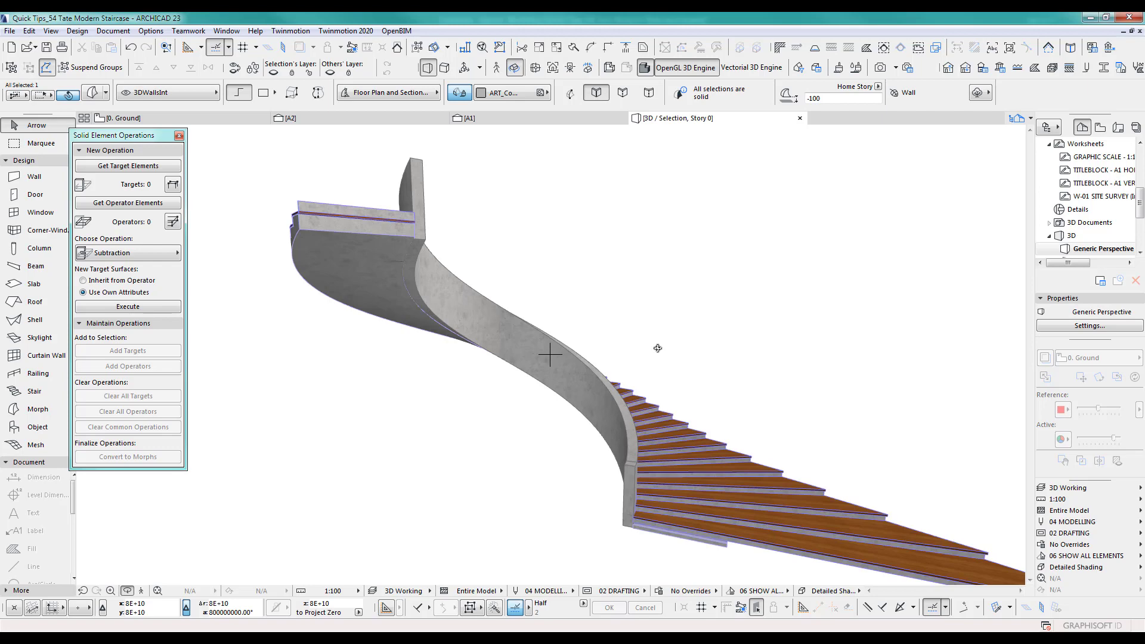
{"action": "key", "text": "F2"}
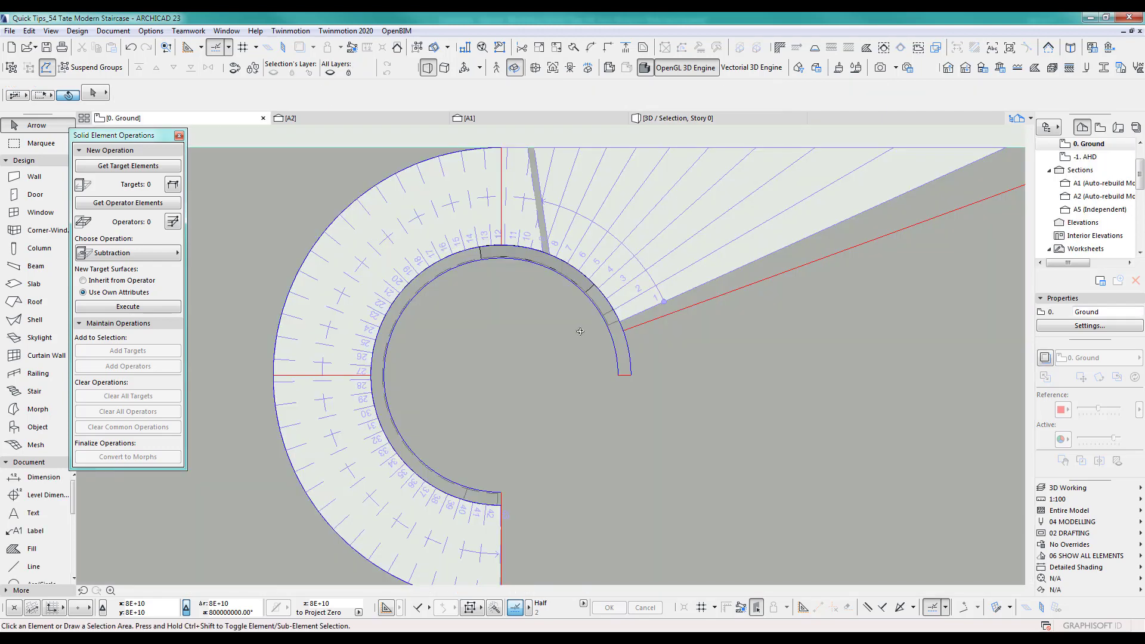
{"action": "scroll", "coordinate": [542, 358], "scroll_direction": "down", "scroll_amount": 5}
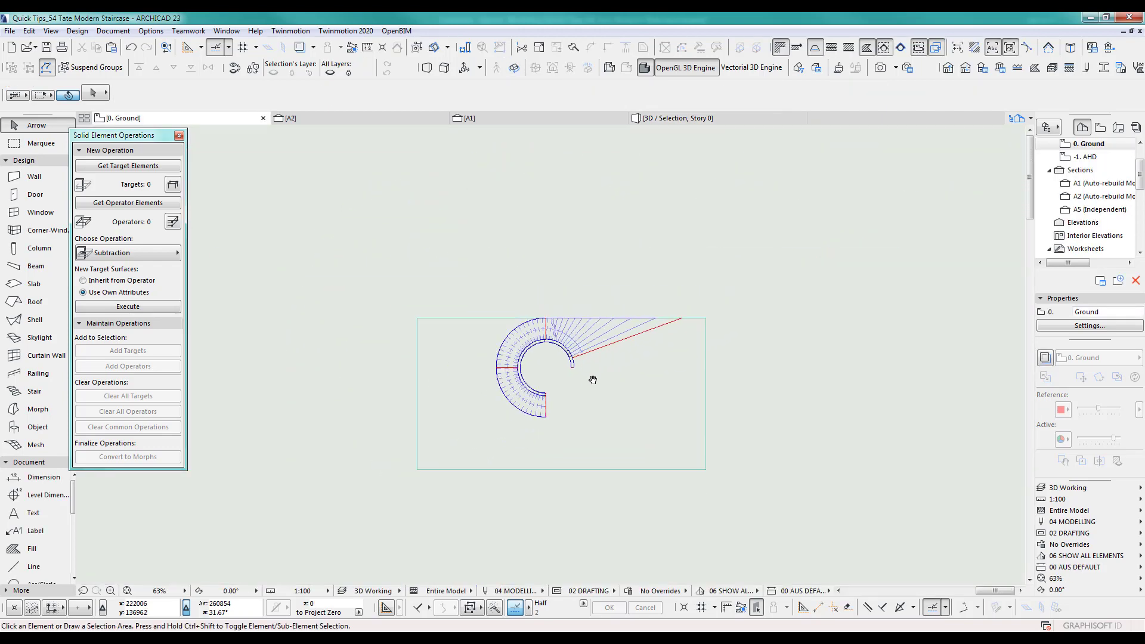
{"action": "left_click", "coordinate": [624, 249]}
{"action": "scroll", "coordinate": [625, 249], "scroll_direction": "down", "scroll_amount": 1}
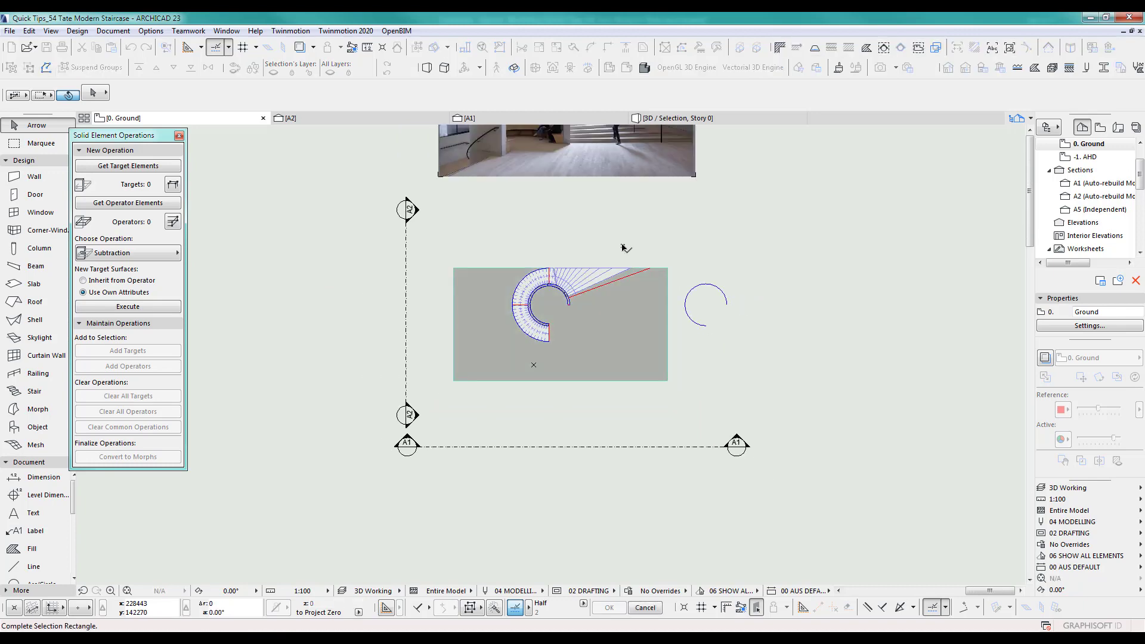
{"action": "scroll", "coordinate": [614, 239], "scroll_direction": "up", "scroll_amount": 6}
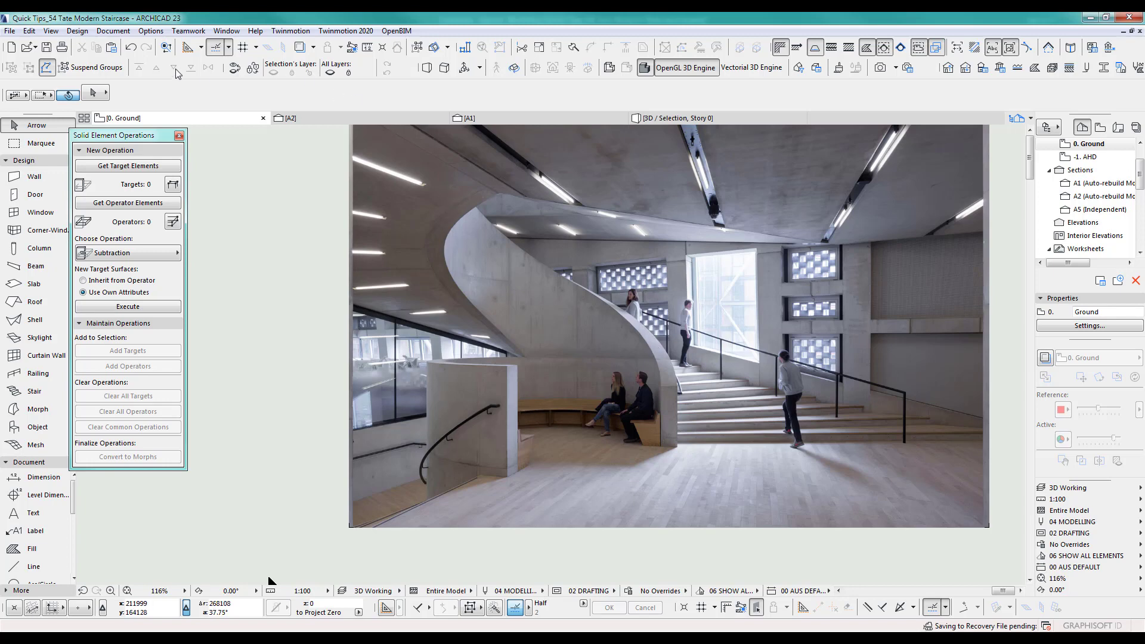
Make the 3DCars layer visible and show the entire model in 3D.
{"action": "key", "text": "ctrl+l"}
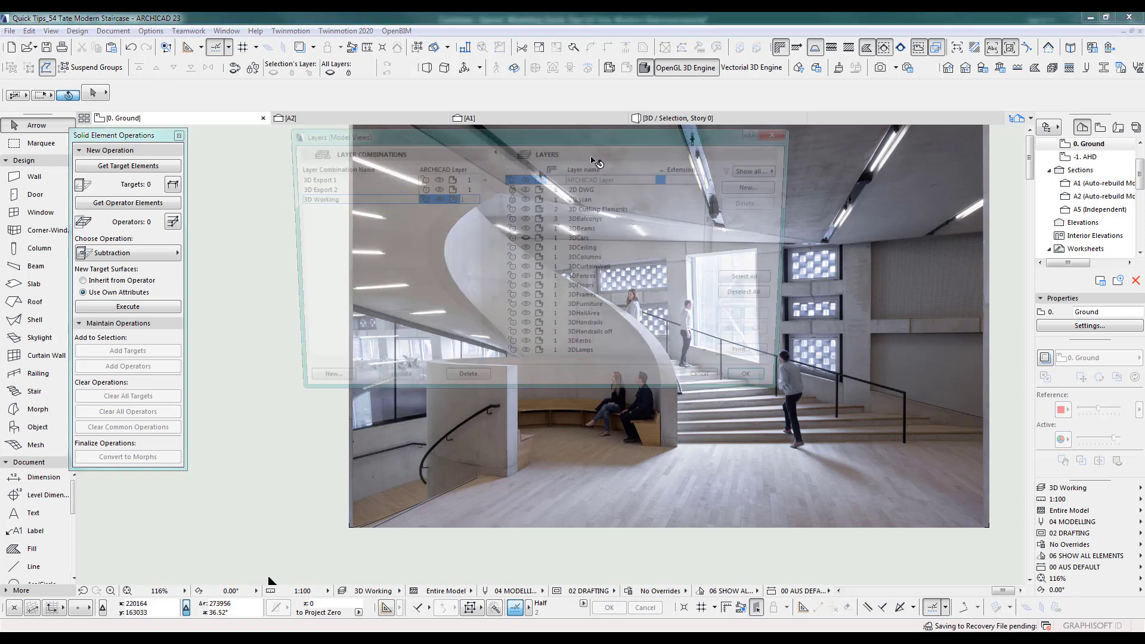
{"action": "left_click", "coordinate": [525, 240]}
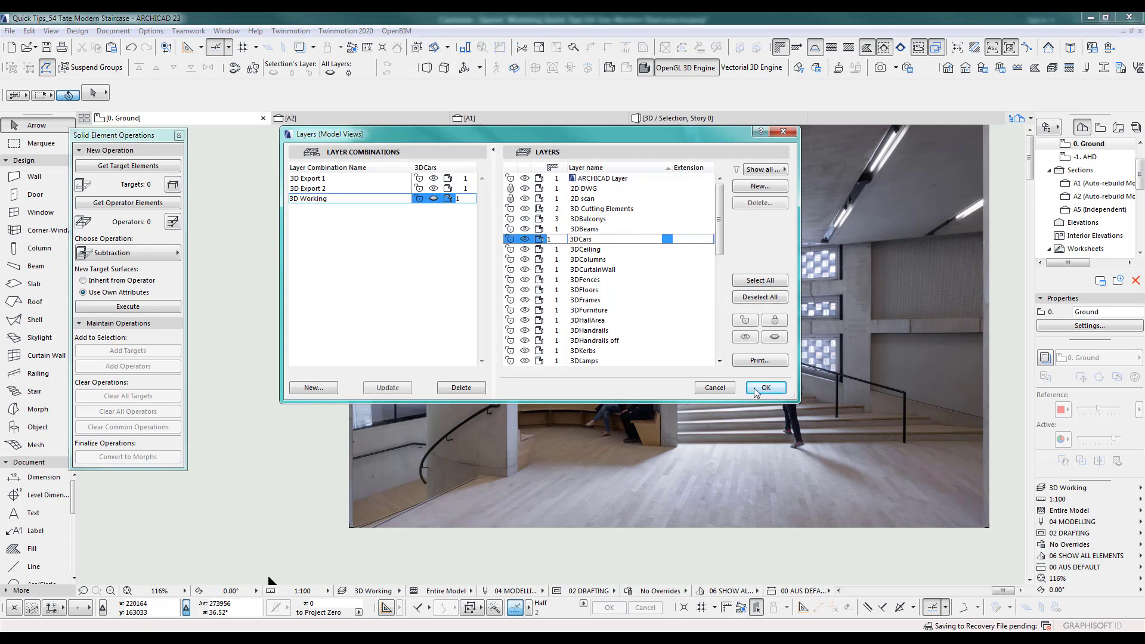
{"action": "left_click", "coordinate": [766, 387]}
{"action": "key", "text": "F5"}
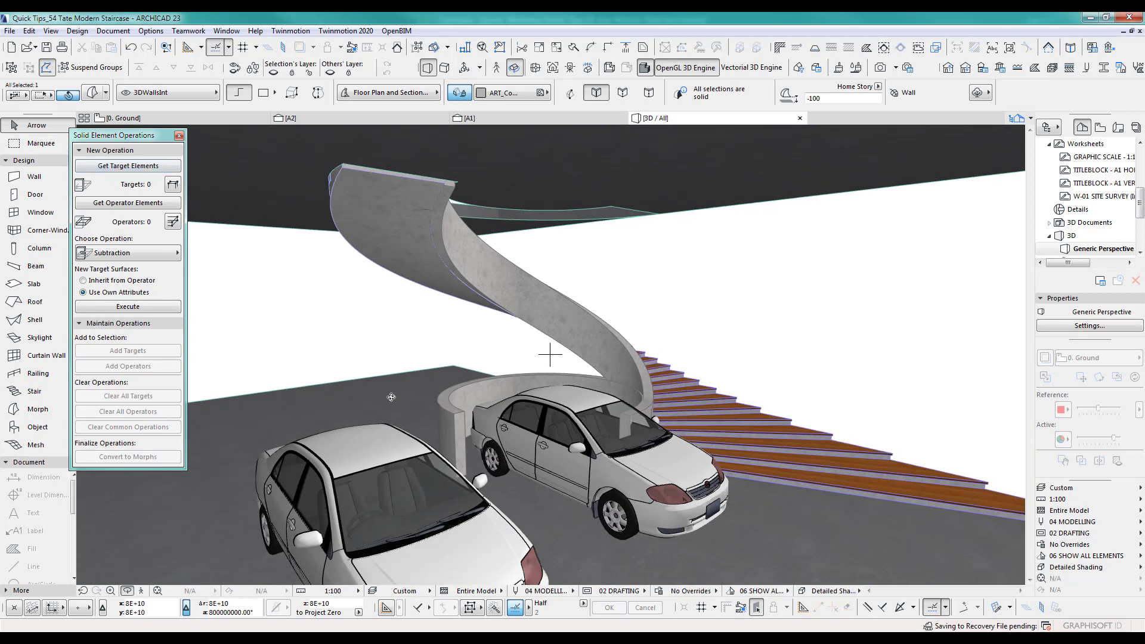
Move the low curved 1100 mm wall below the staircase to the 3DWallsInt layer.
{"action": "left_click", "coordinate": [458, 417]}
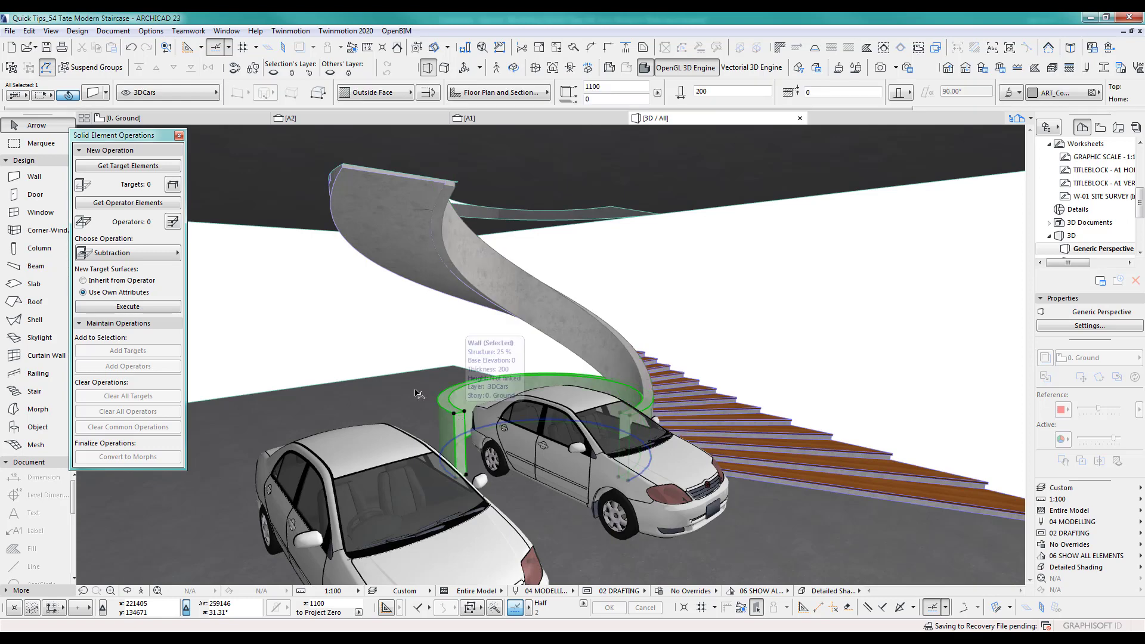
{"action": "left_click", "coordinate": [153, 96]}
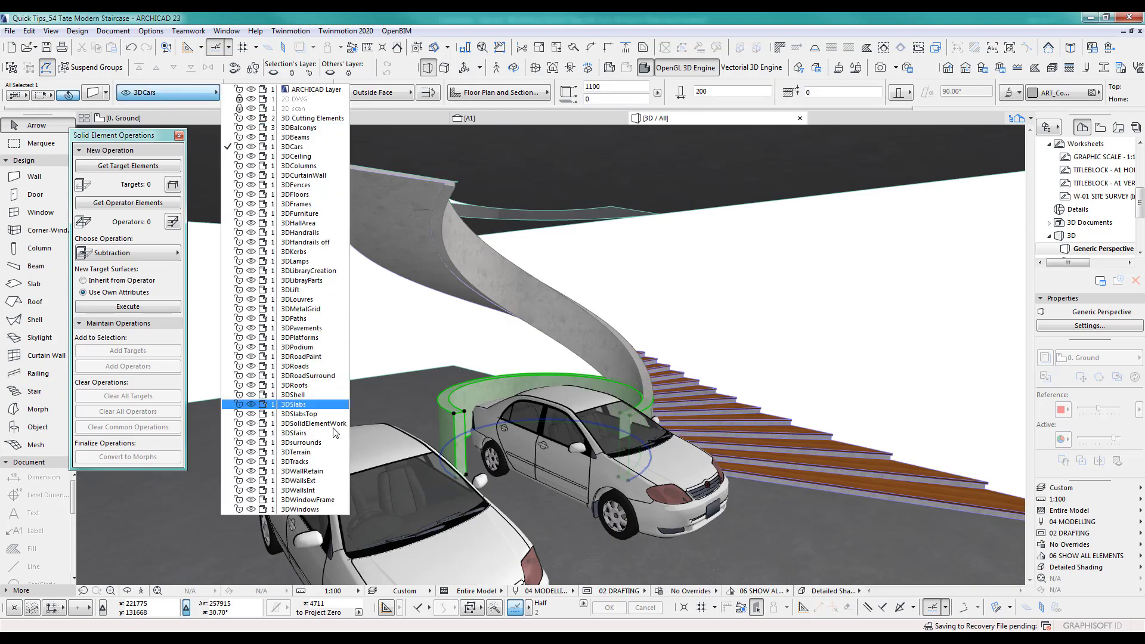
{"action": "left_click", "coordinate": [317, 490]}
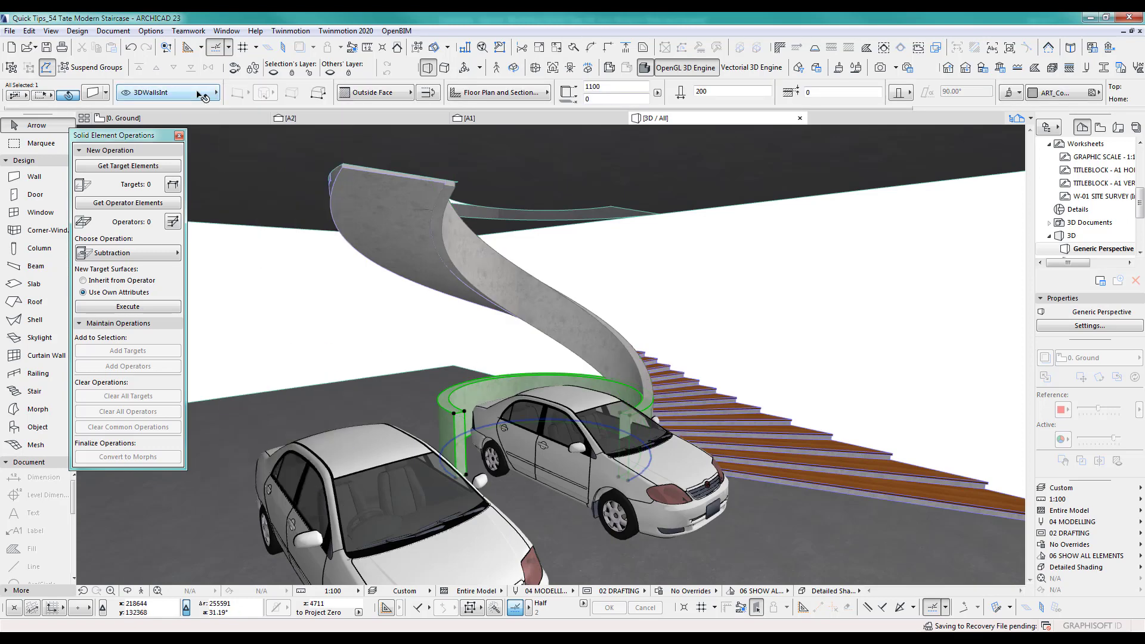
Hide the 3DCars layer through one of the car objects in front of the stair.
{"action": "left_click", "coordinate": [684, 496]}
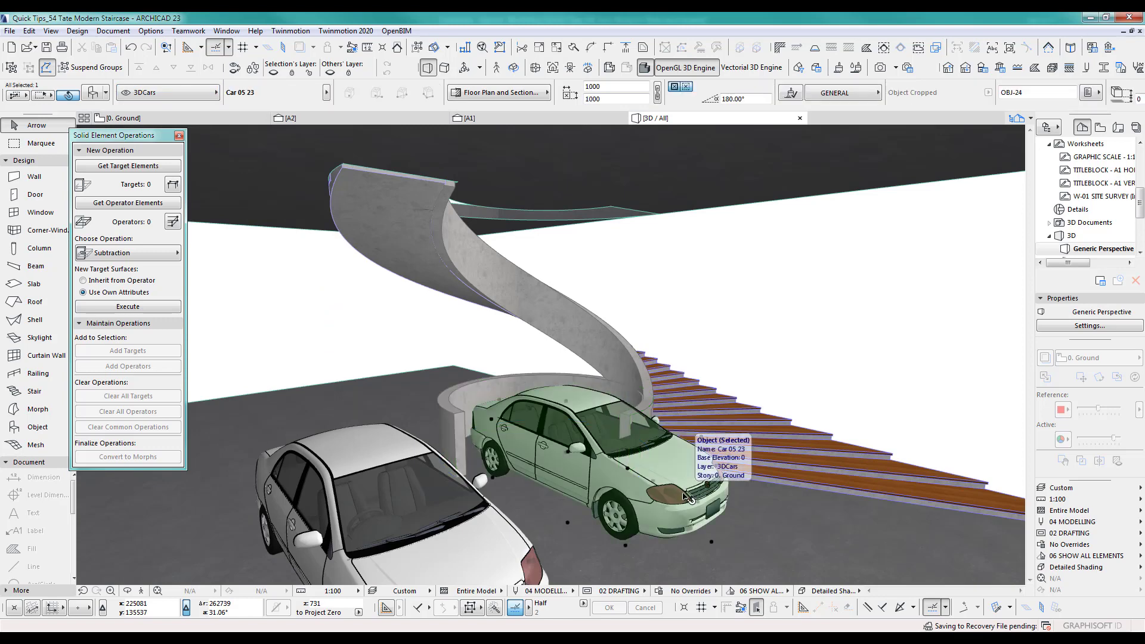
{"action": "right_click", "coordinate": [684, 495]}
{"action": "mouse_move", "coordinate": [769, 321]}
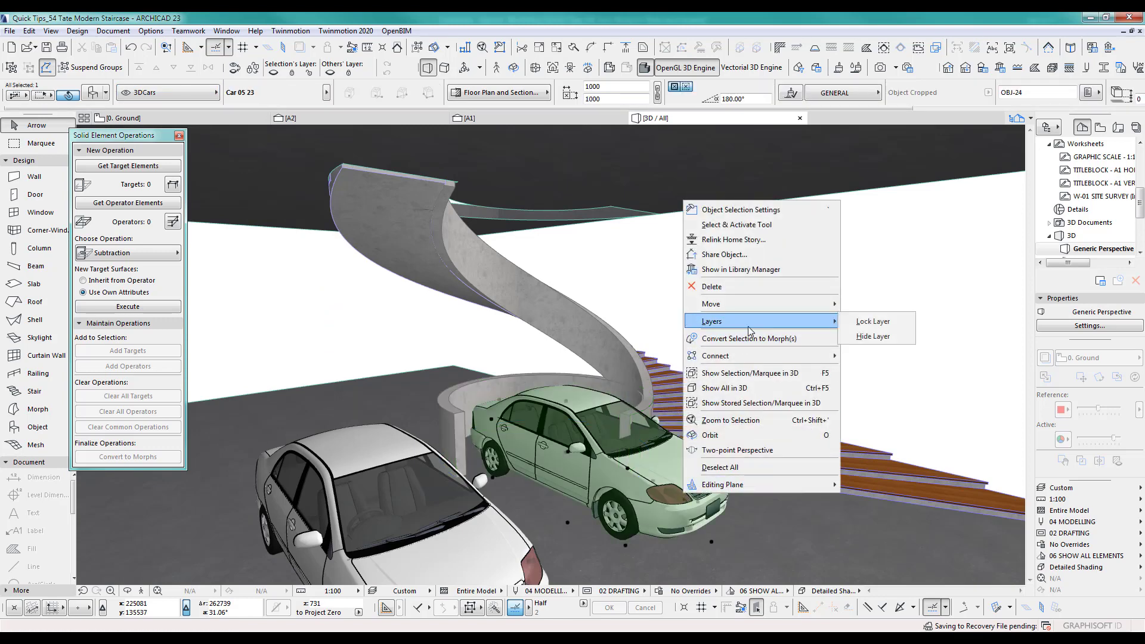
{"action": "left_click", "coordinate": [870, 336]}
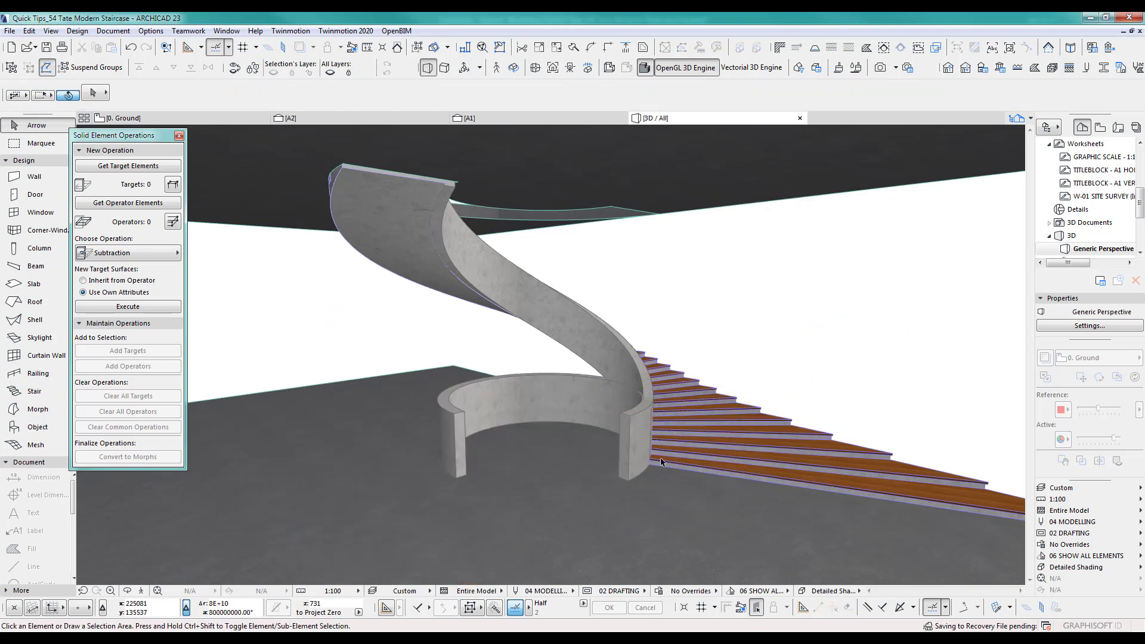
Compare the 3D staircase with the reference photo and apply the 3D Working layer combination to the 3D view.
{"action": "middle_click_drag", "start_coordinate": [770, 410], "coordinate": [759, 439], "text": "shift"}
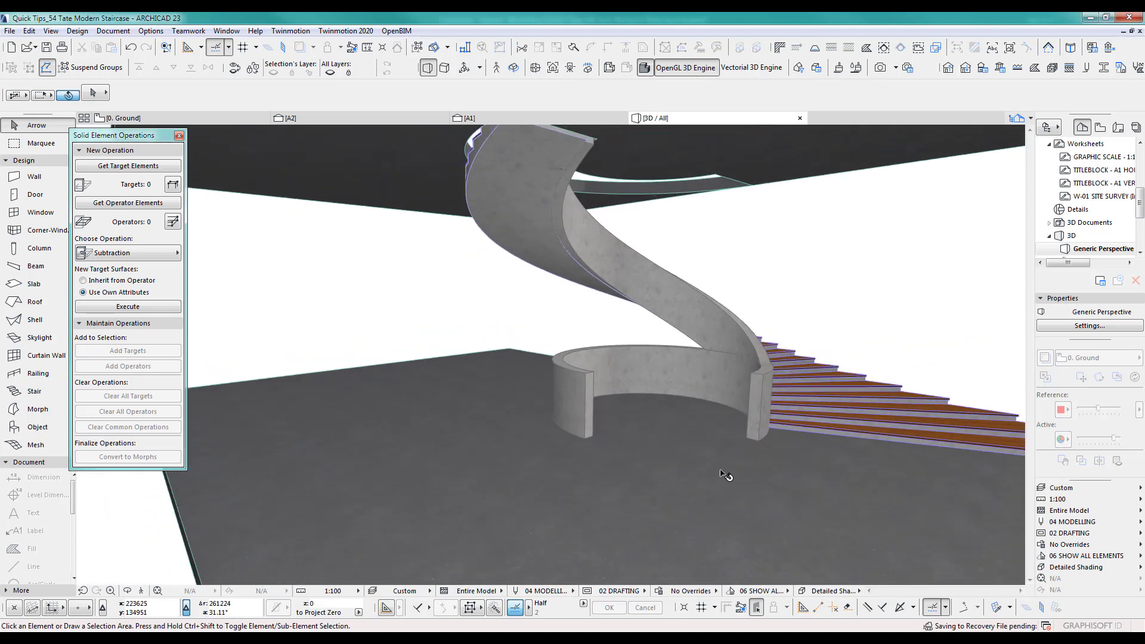
{"action": "middle_click_drag", "start_coordinate": [682, 483], "coordinate": [621, 436], "text": "shift"}
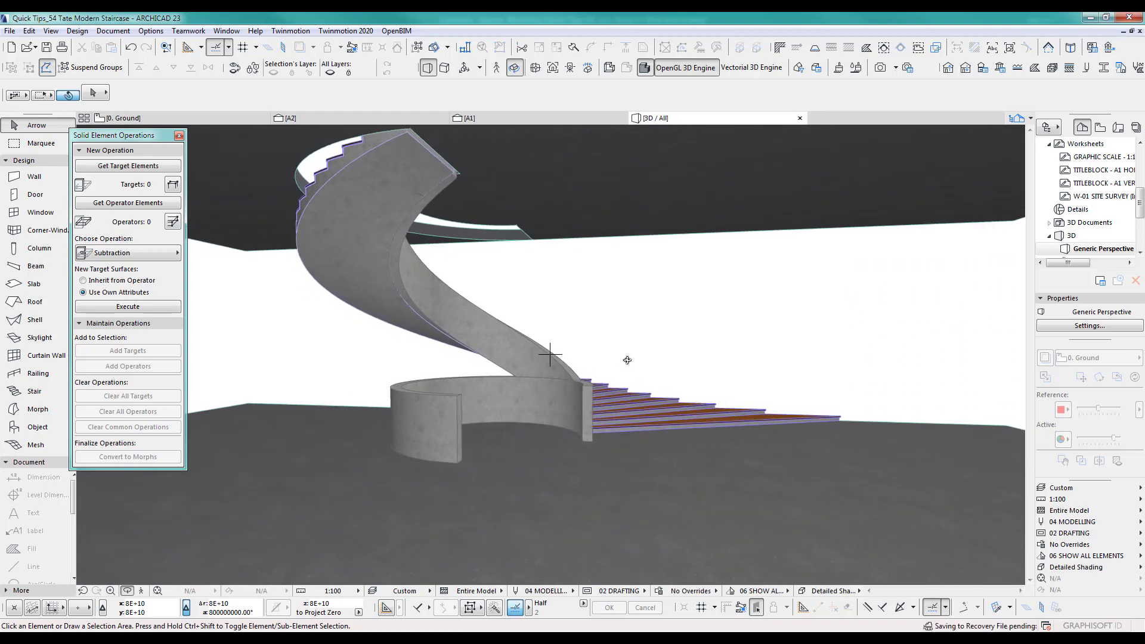
{"action": "key", "text": "F2"}
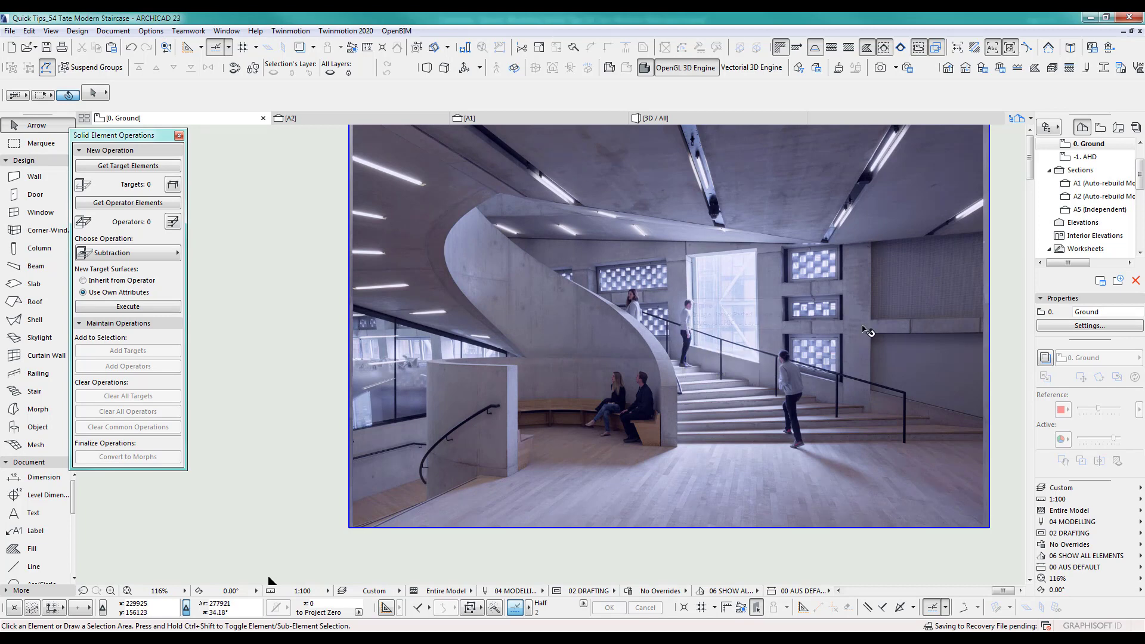
{"action": "key", "text": "F3"}
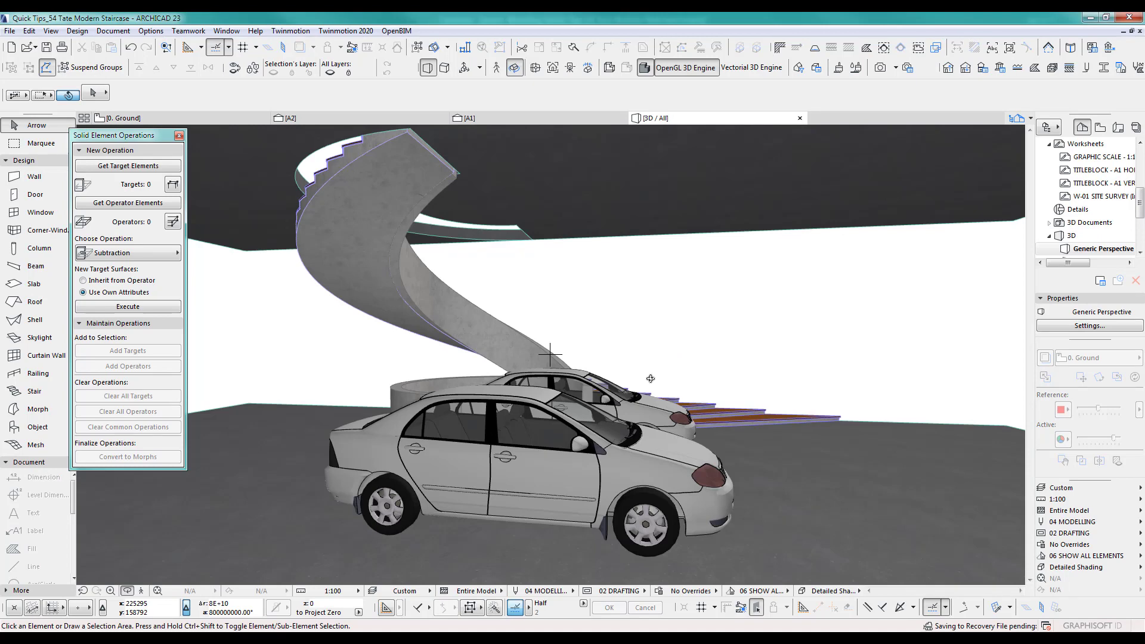
{"action": "left_click", "coordinate": [1060, 488]}
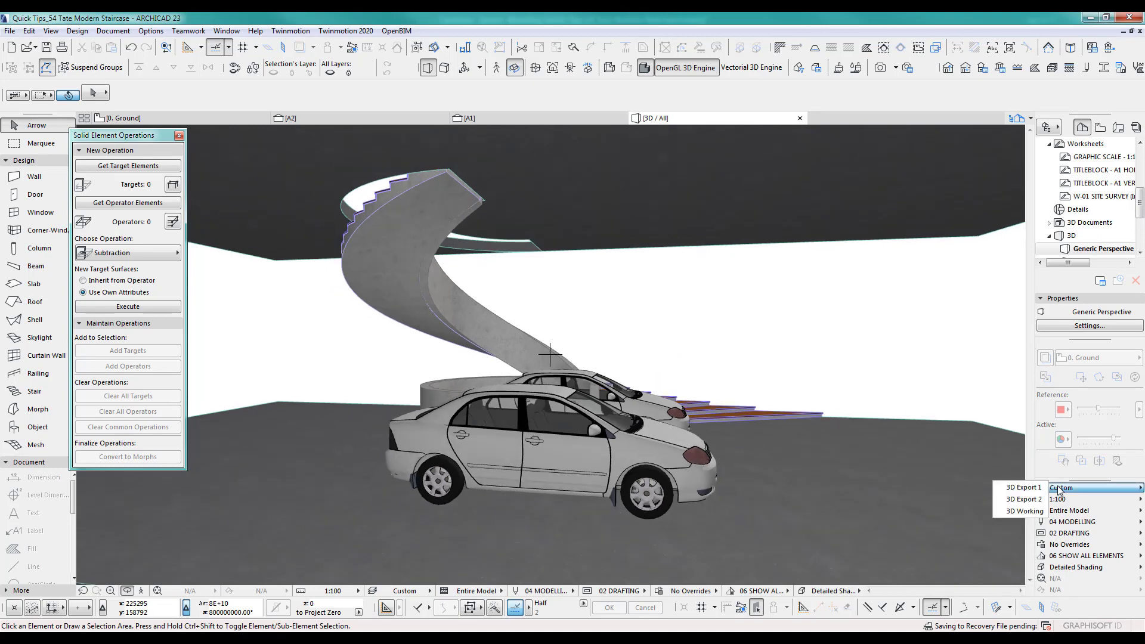
{"action": "left_click", "coordinate": [1023, 511]}
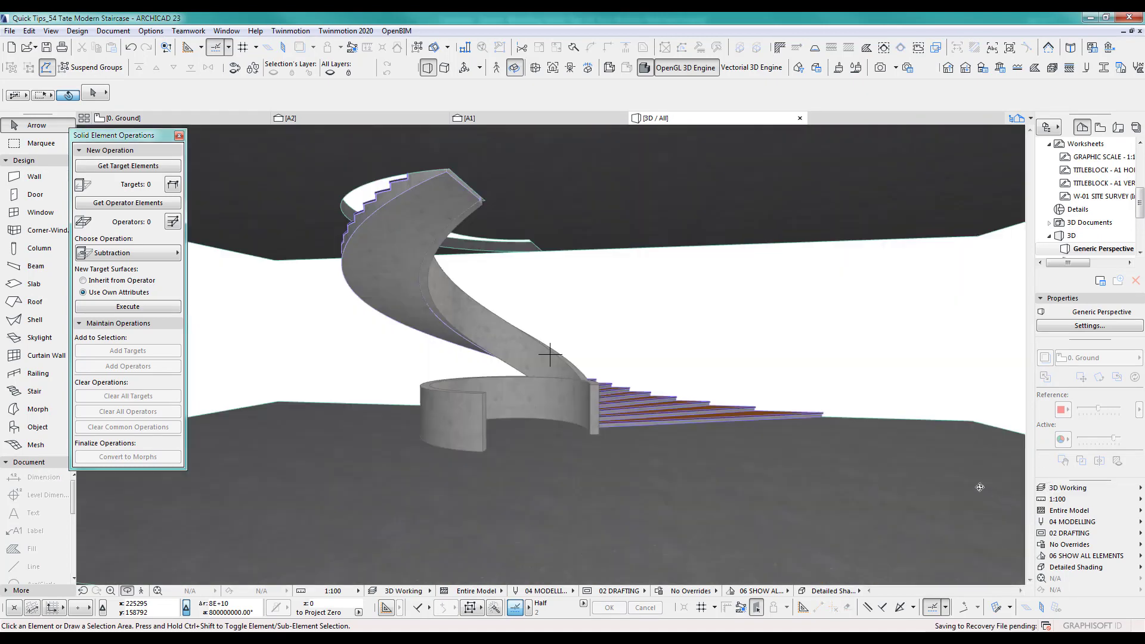
{"action": "left_click_drag", "start_coordinate": [664, 350], "coordinate": [629, 405]}
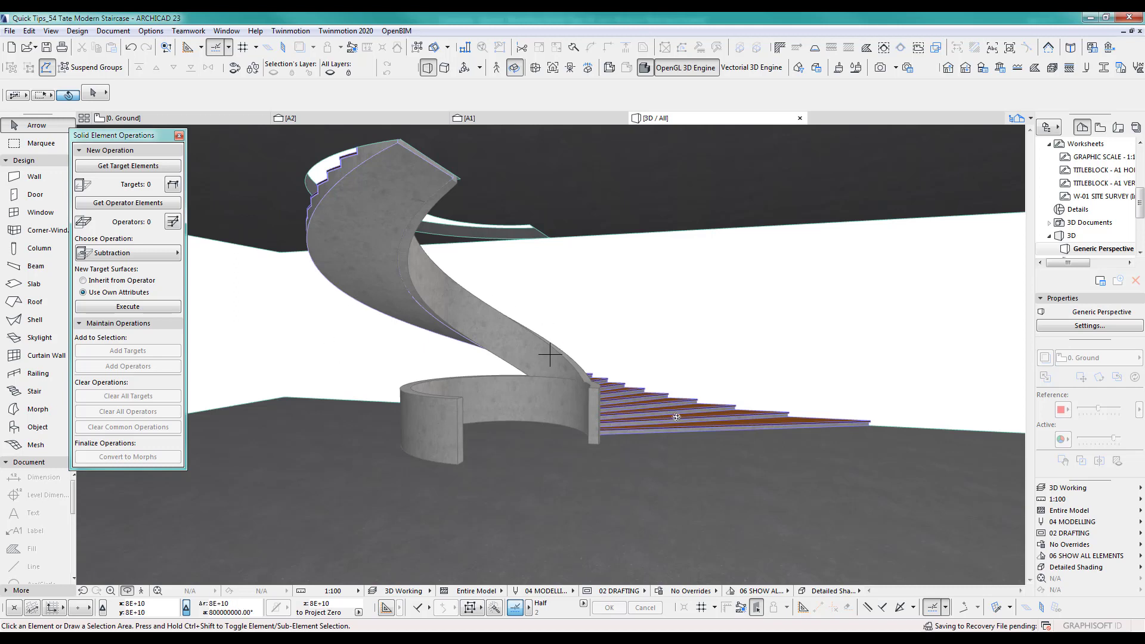
Delete both car objects beside the staircase on the ground floor plan.
{"action": "key", "text": "F2"}
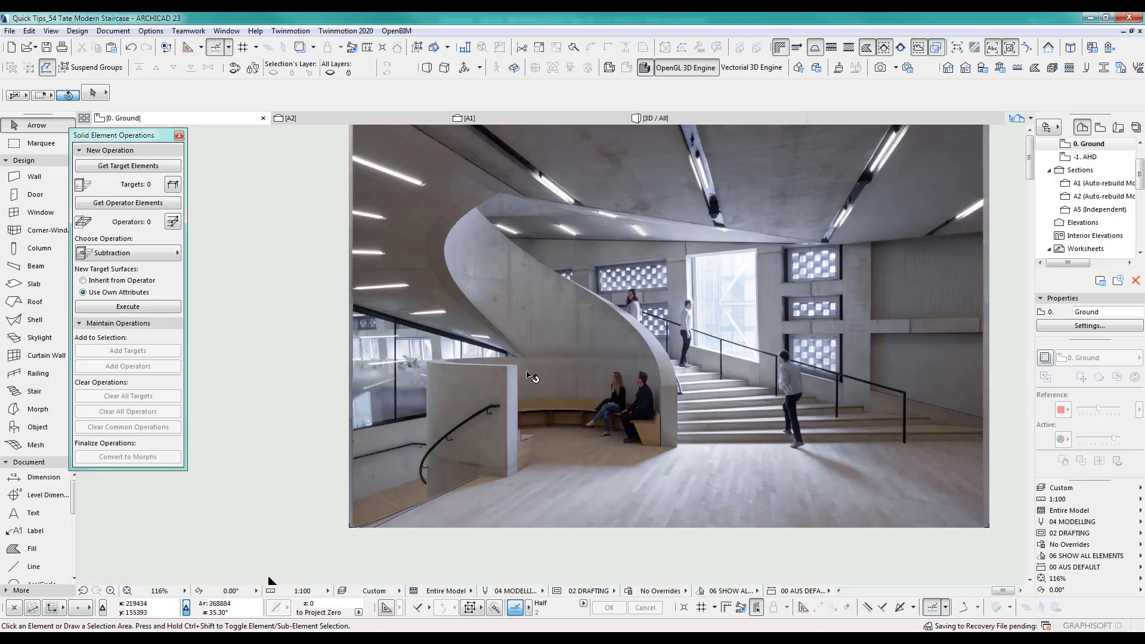
{"action": "scroll", "coordinate": [537, 358], "scroll_direction": "up", "scroll_amount": 5}
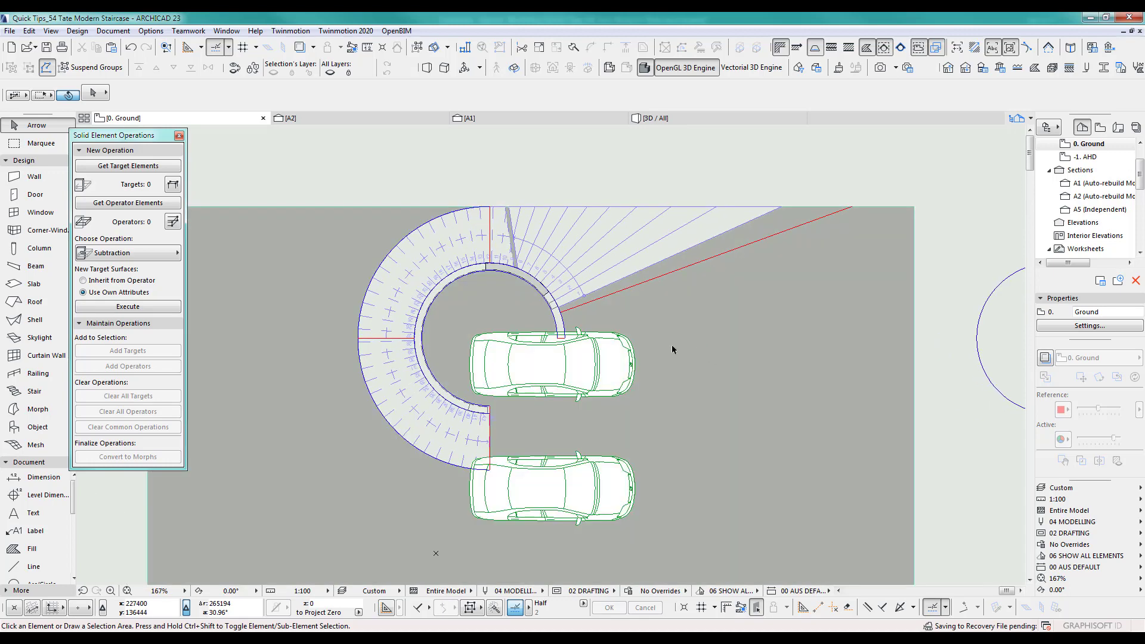
{"action": "left_click", "coordinate": [625, 379]}
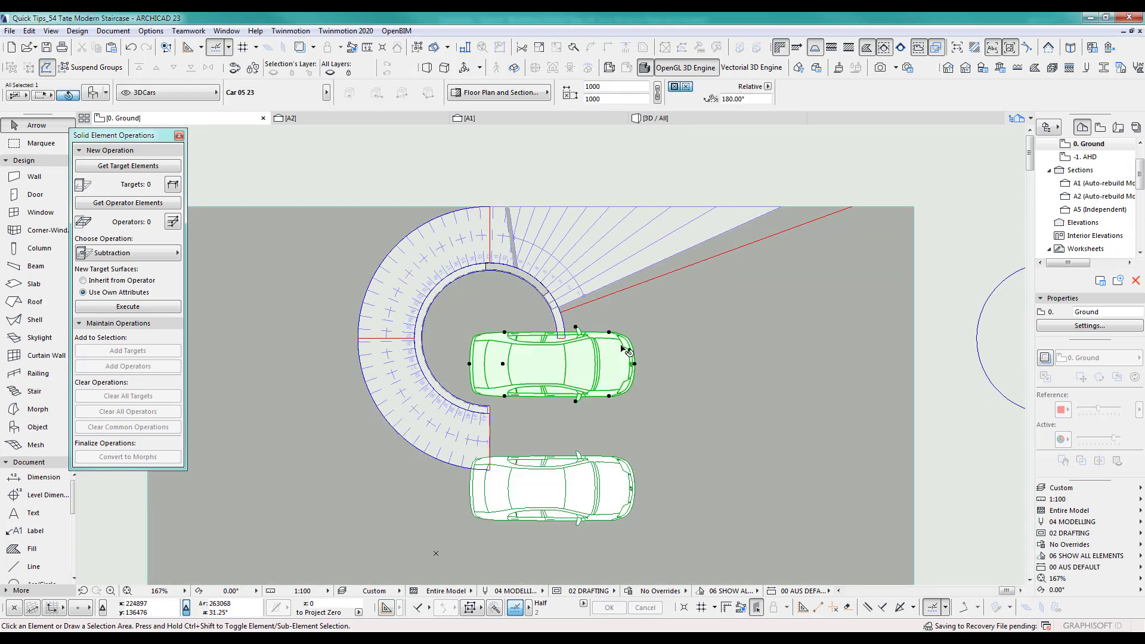
{"action": "left_click", "coordinate": [623, 486], "text": "shift"}
{"action": "key", "text": "Delete"}
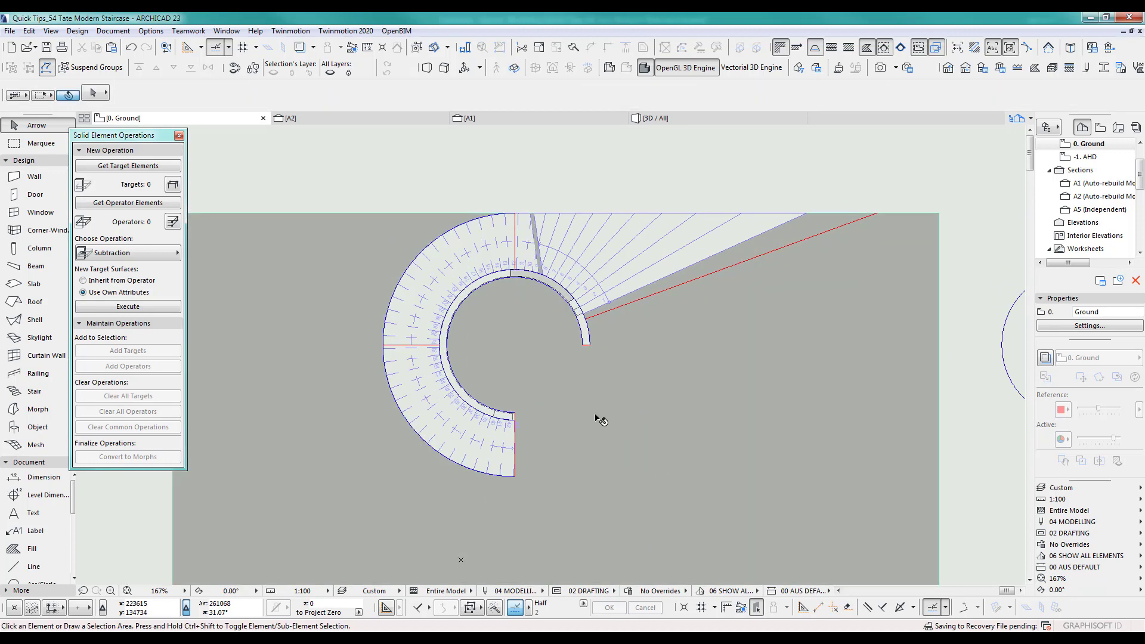
Close the solid operations palette and load the "Handrail on wall fixings" favourite as the default for a new railing.
{"action": "left_click", "coordinate": [178, 136]}
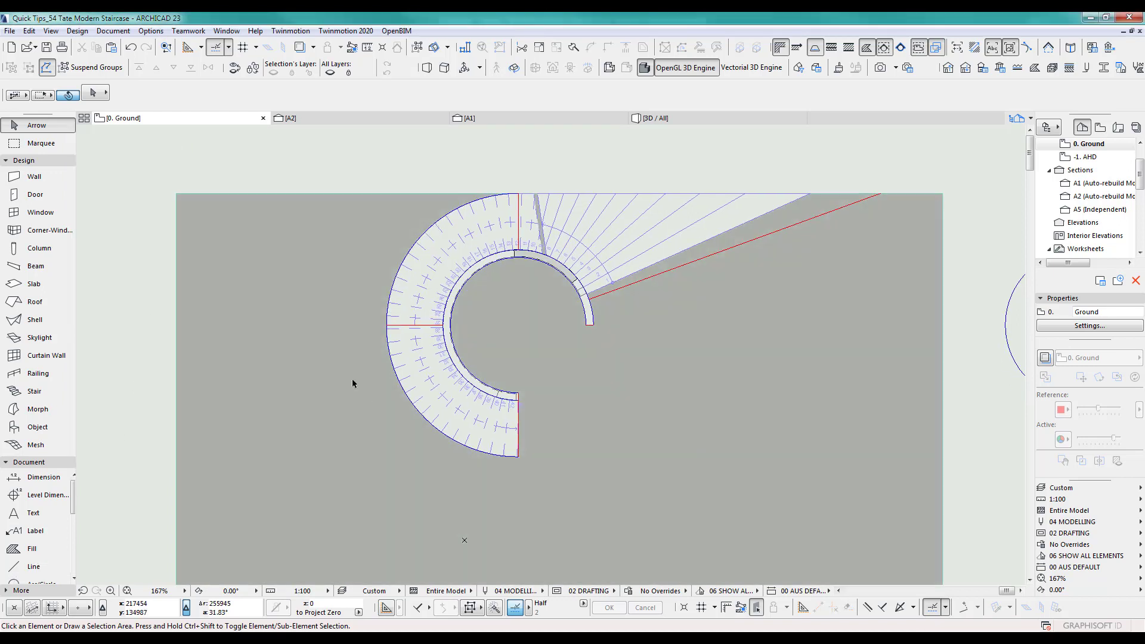
{"action": "left_click", "coordinate": [40, 374]}
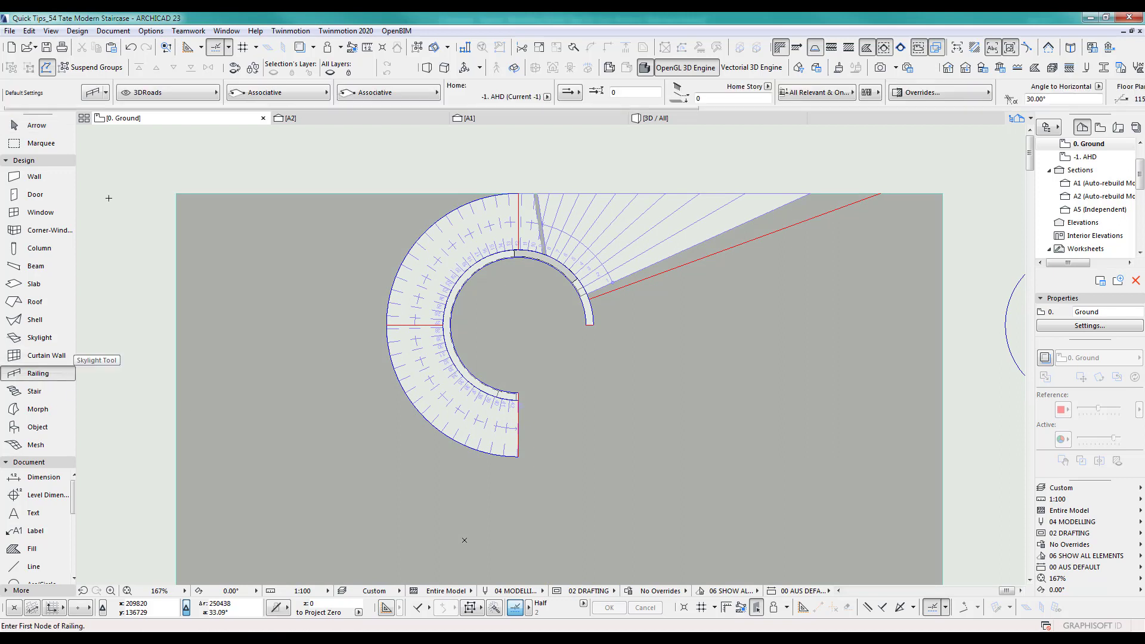
{"action": "left_click", "coordinate": [106, 94]}
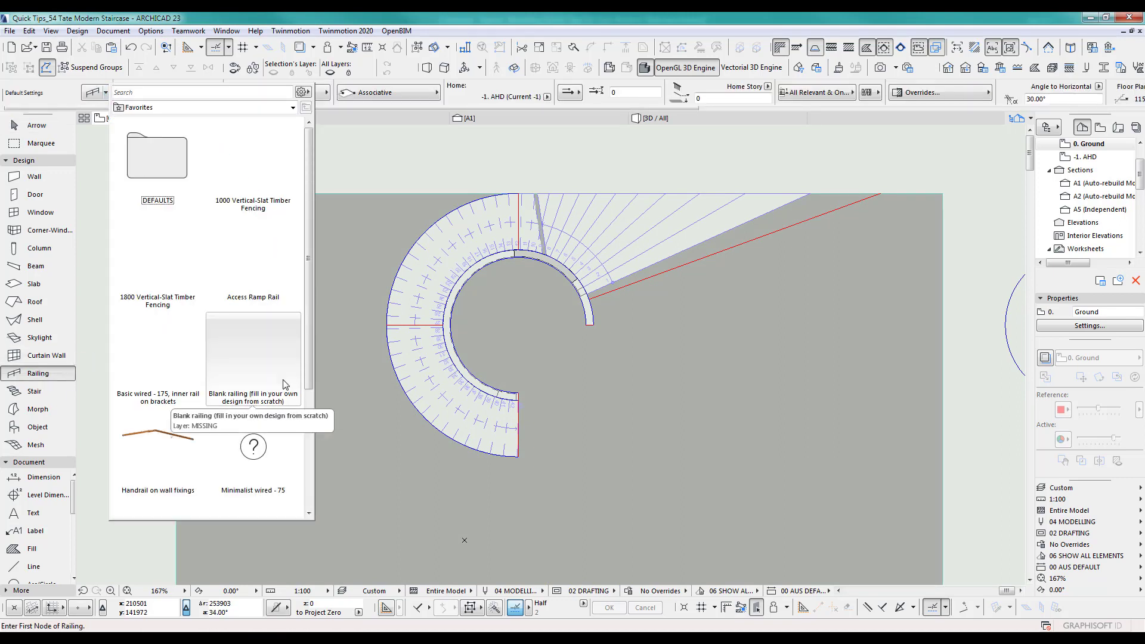
{"action": "left_click", "coordinate": [153, 455]}
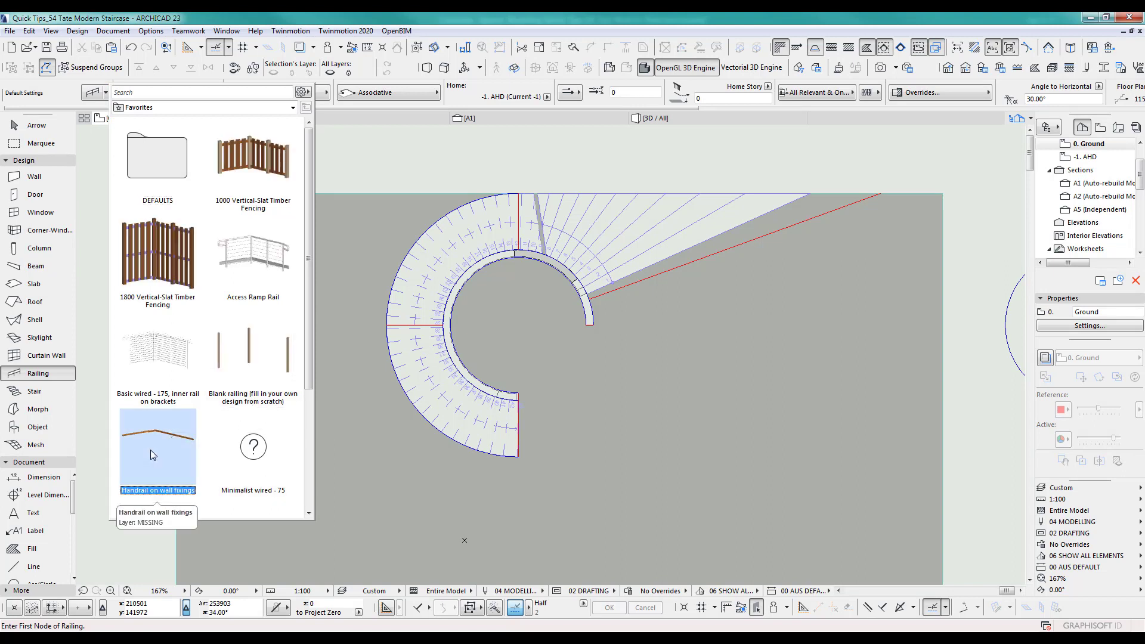
{"action": "double_click", "coordinate": [150, 450]}
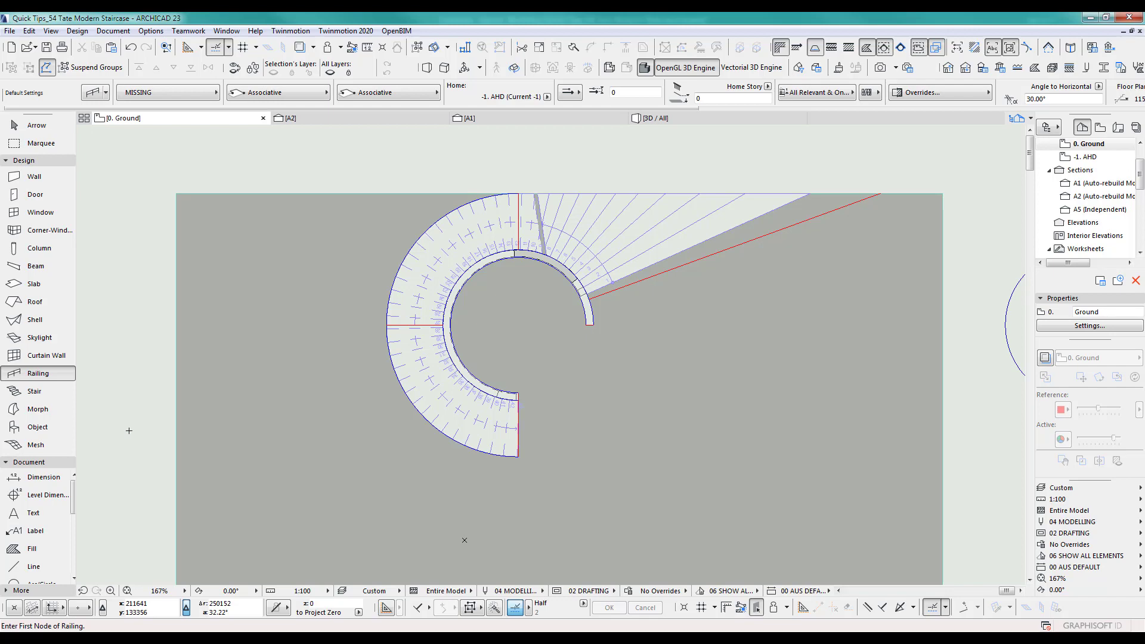
{"action": "double_click", "coordinate": [52, 375]}
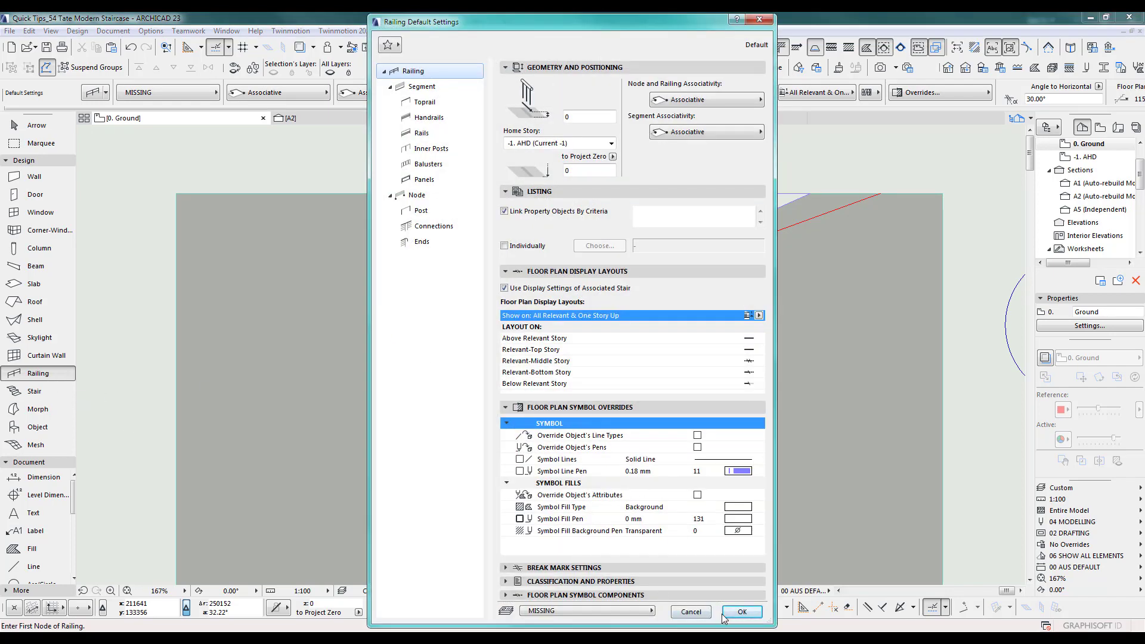
{"action": "left_click", "coordinate": [740, 612]}
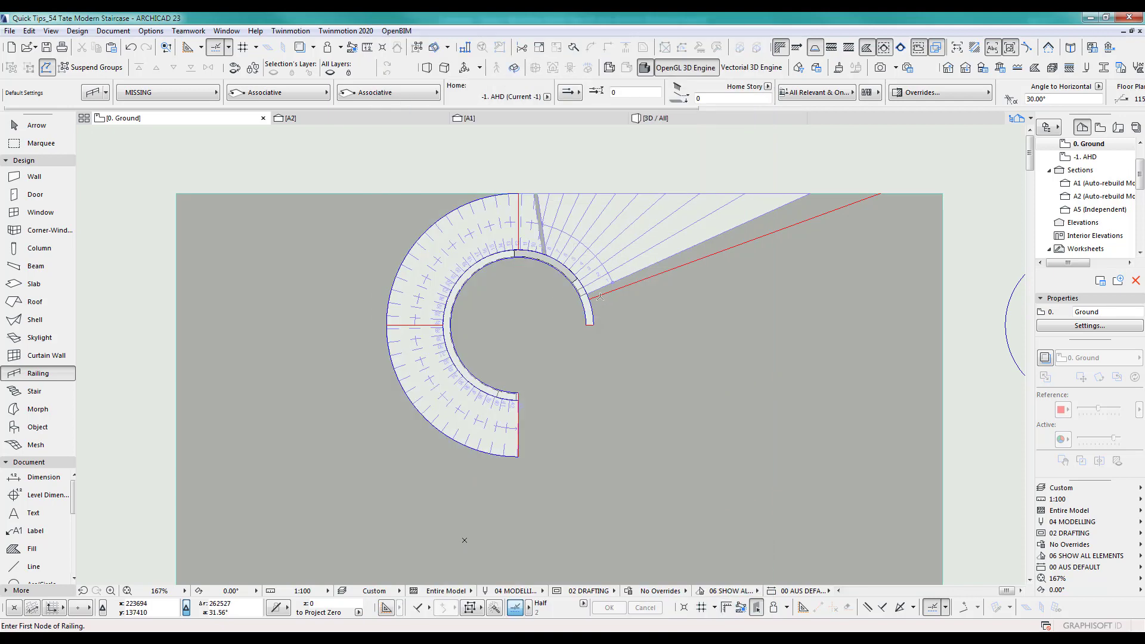
Assign the new railing to the 3DHandrails layer.
{"action": "scroll", "coordinate": [566, 297], "scroll_direction": "up", "scroll_amount": 6}
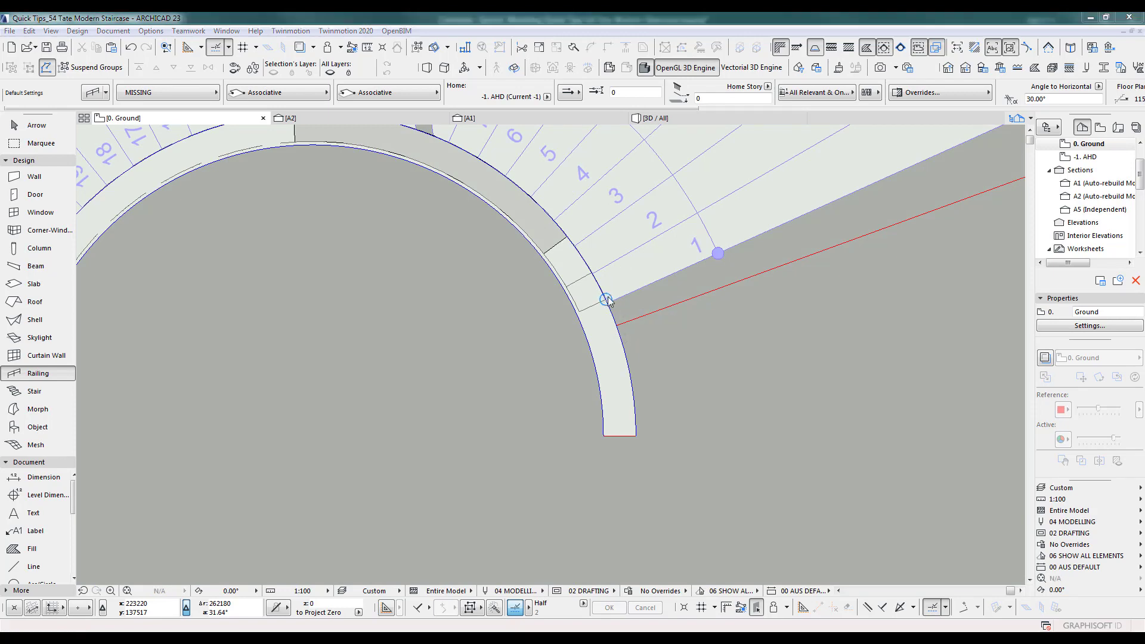
{"action": "left_click", "coordinate": [605, 299]}
{"action": "left_click", "coordinate": [577, 252]}
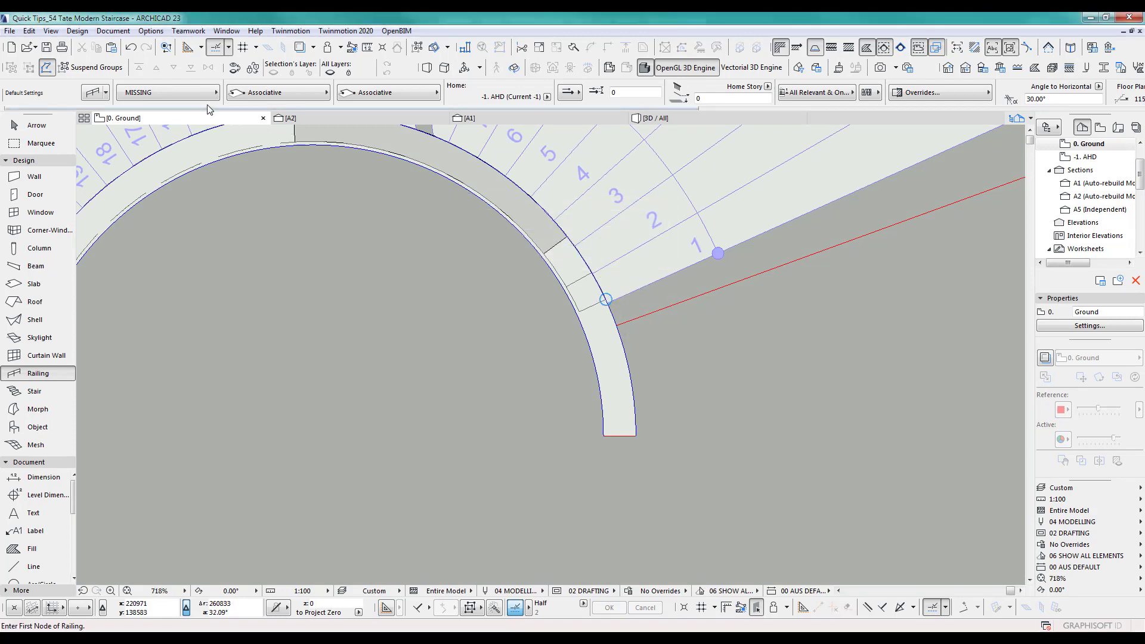
{"action": "left_click", "coordinate": [191, 96]}
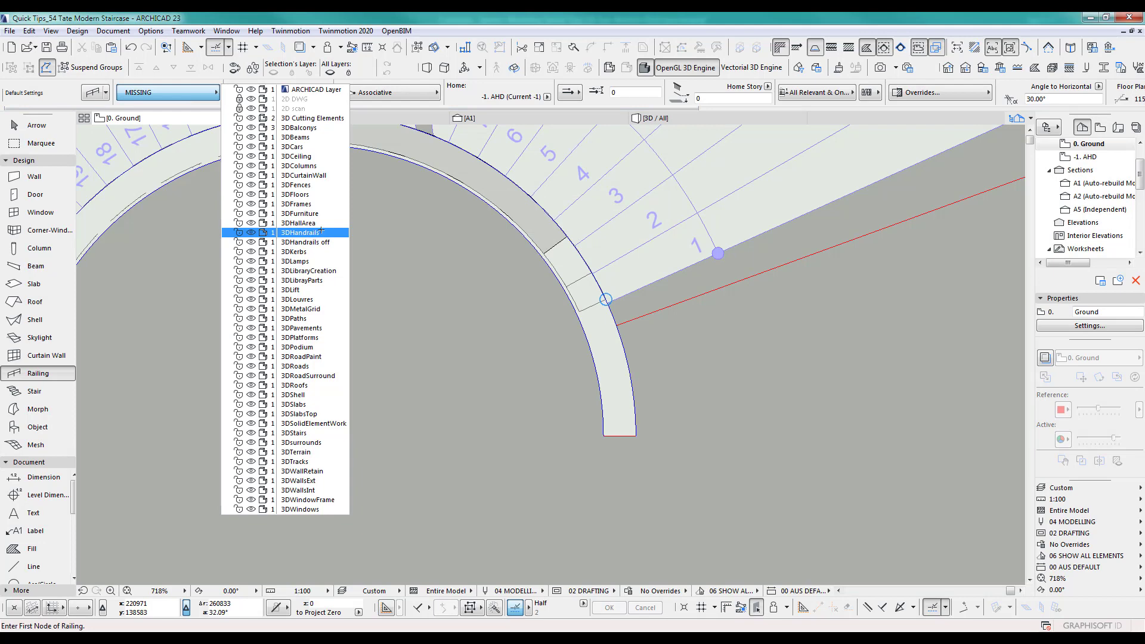
{"action": "left_click", "coordinate": [302, 233]}
Draw a straight railing on the ground floor plan from the inner corner of tread 1 to the inner end of the last tread.
{"action": "scroll", "coordinate": [605, 299], "scroll_direction": "down", "scroll_amount": 5}
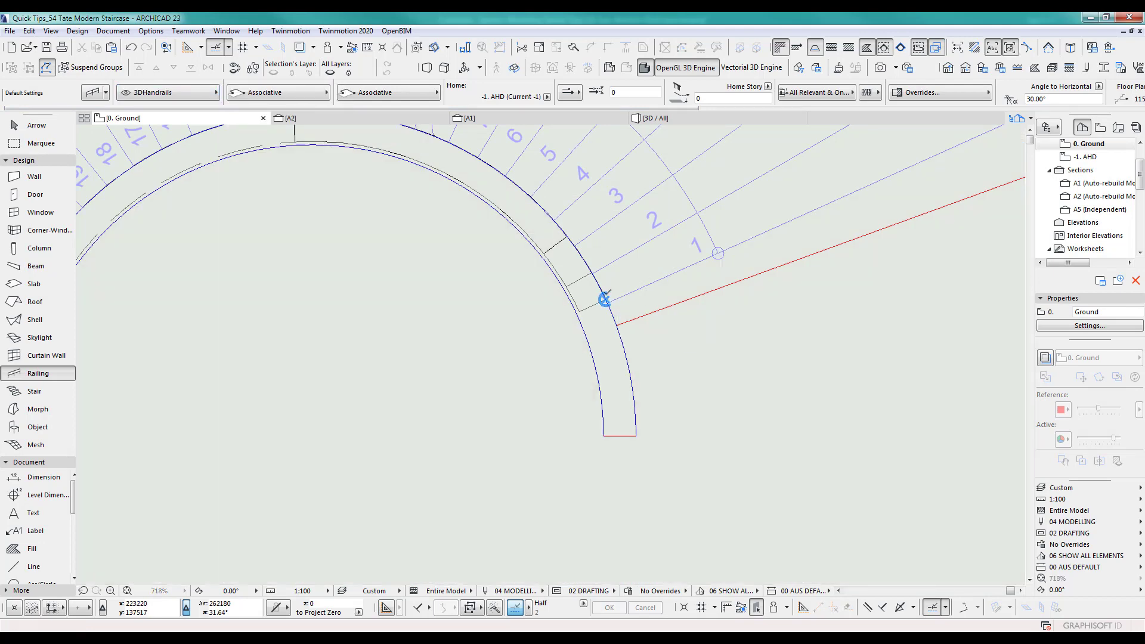
{"action": "left_click", "coordinate": [579, 284]}
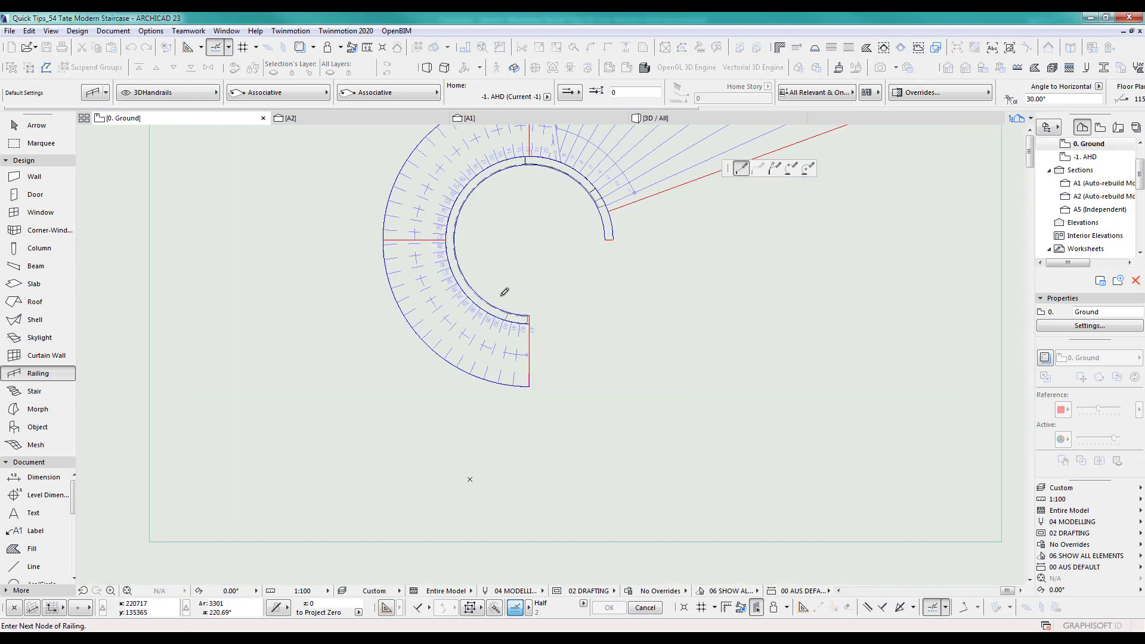
{"action": "scroll", "coordinate": [531, 313], "scroll_direction": "up", "scroll_amount": 5}
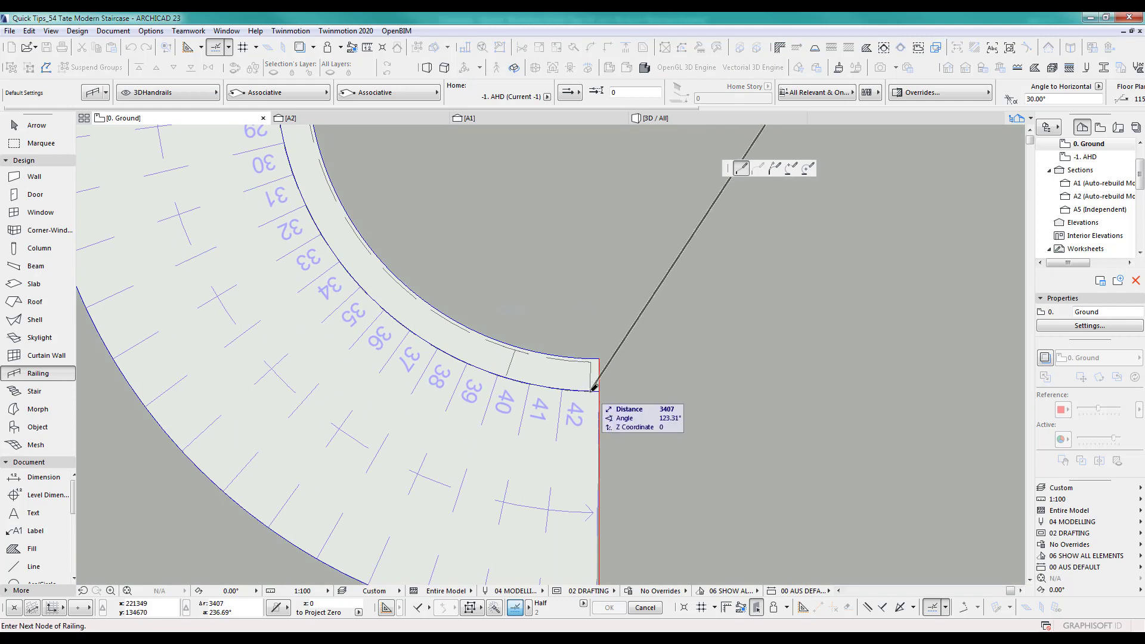
{"action": "double_click", "coordinate": [591, 390]}
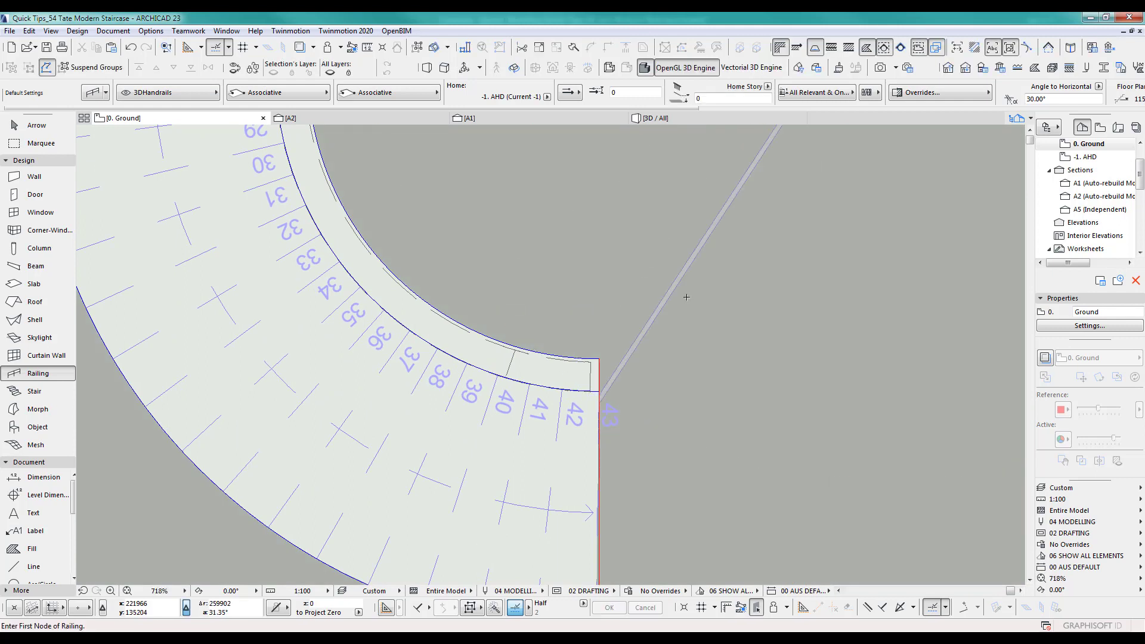
Bend the straight railing segment into an arc that follows the inner edge of the curved stair.
{"action": "left_click", "coordinate": [677, 279], "text": "shift"}
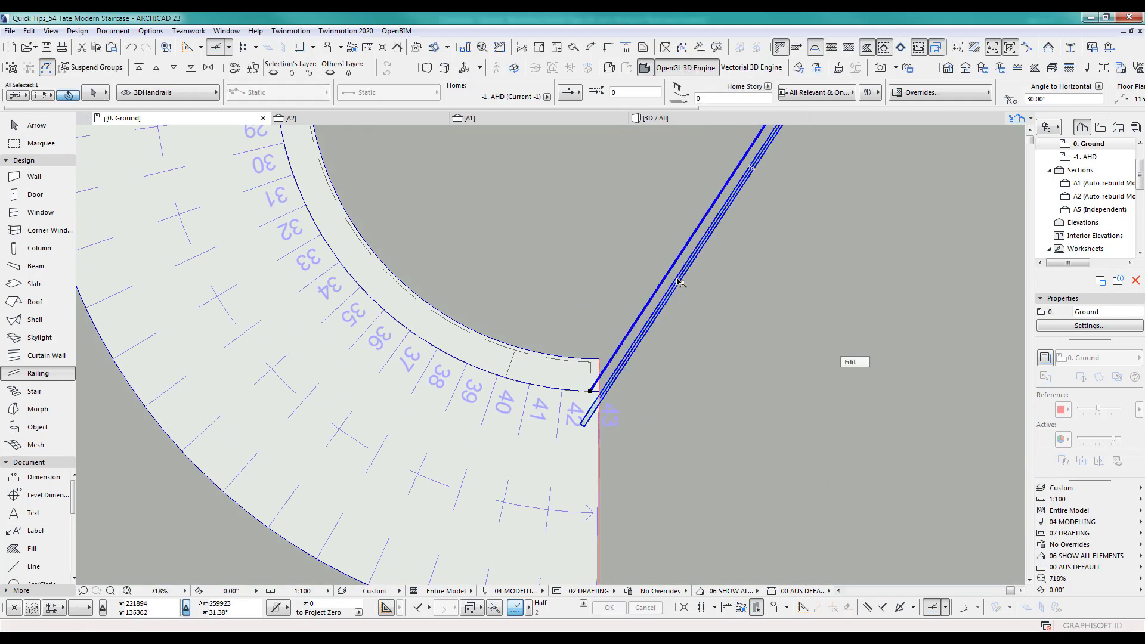
{"action": "left_click", "coordinate": [700, 225]}
{"action": "left_click", "coordinate": [745, 246]}
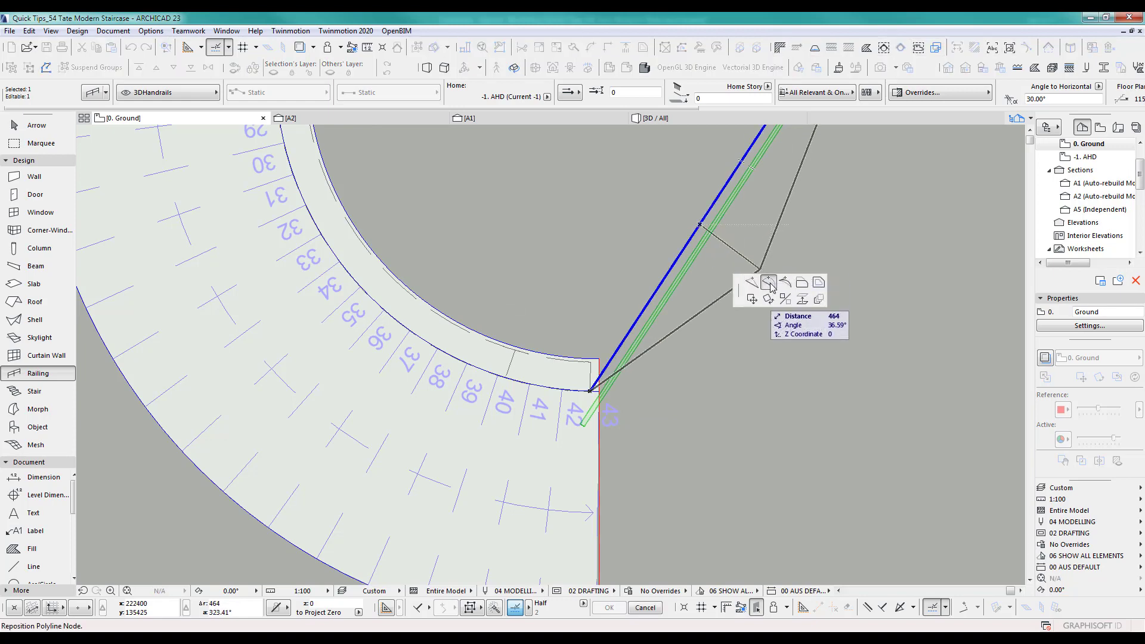
{"action": "scroll", "coordinate": [617, 312], "scroll_direction": "down", "scroll_amount": 3}
{"action": "scroll", "coordinate": [596, 269], "scroll_direction": "up", "scroll_amount": 2}
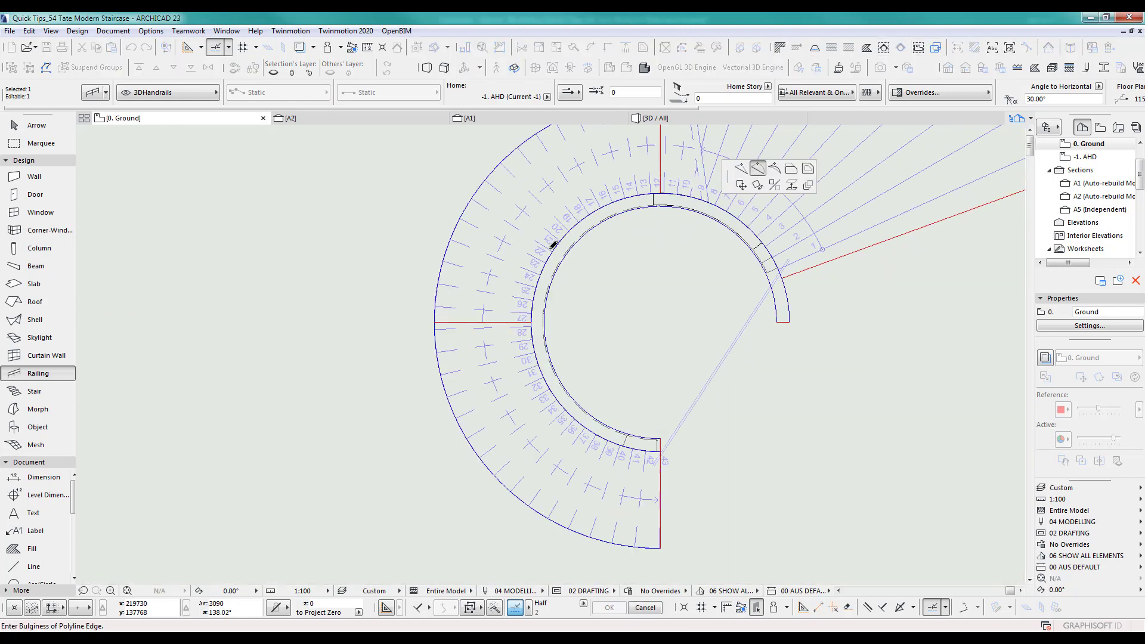
{"action": "scroll", "coordinate": [567, 254], "scroll_direction": "up", "scroll_amount": 1}
{"action": "left_click", "coordinate": [567, 253]}
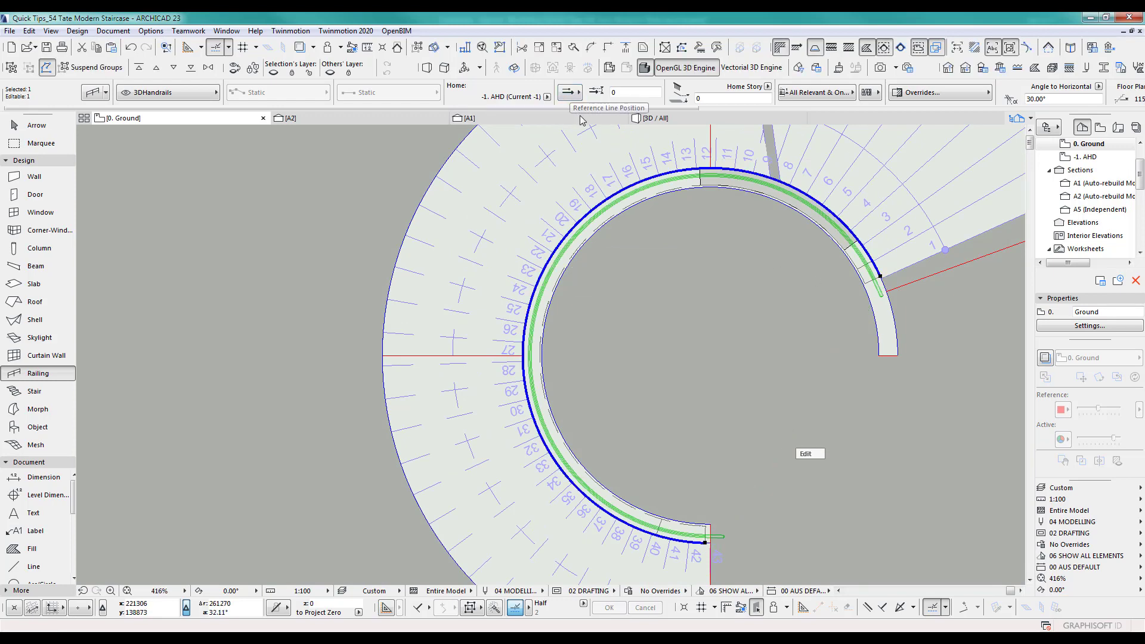
Change the curved railing's reference line position and flip the railing on its reference line towards the treads.
{"action": "left_click", "coordinate": [571, 95]}
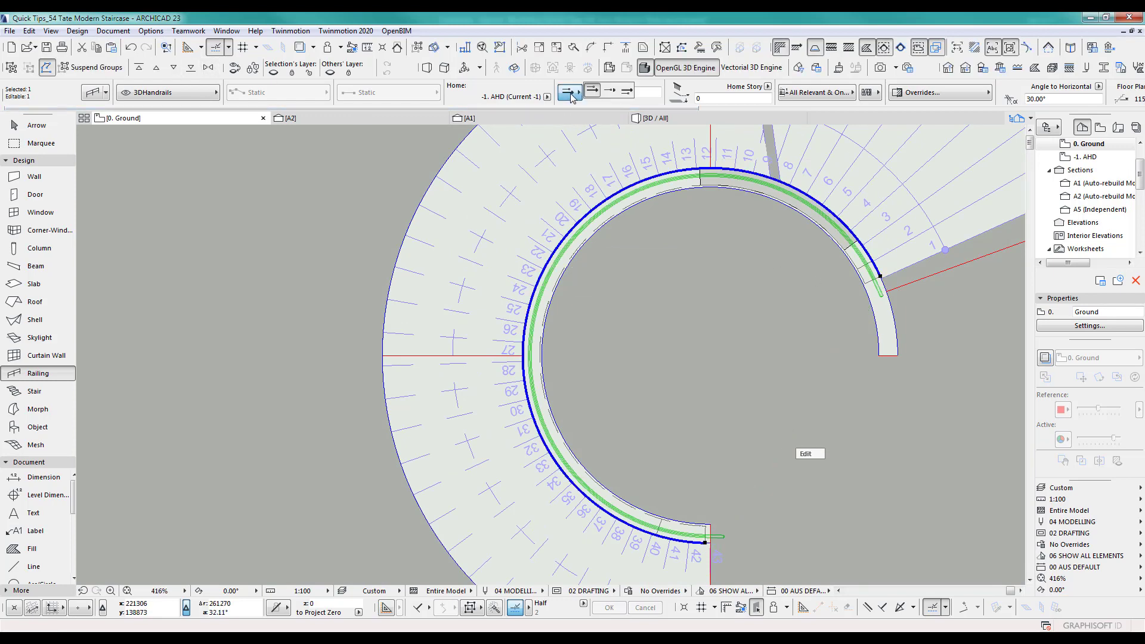
{"action": "left_click", "coordinate": [626, 92]}
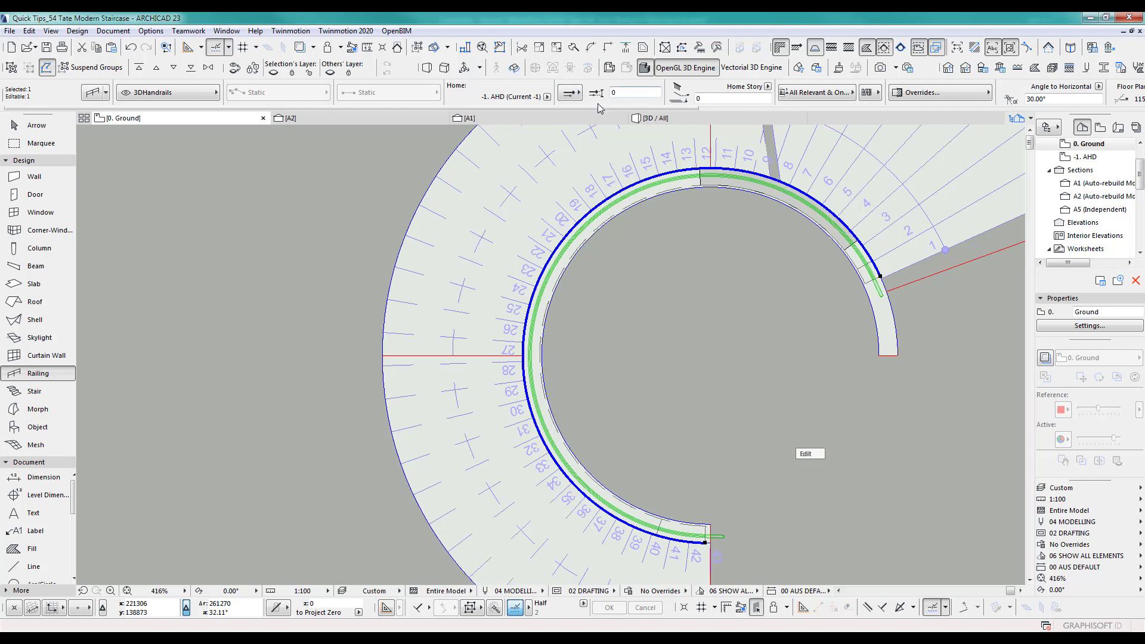
{"action": "right_click", "coordinate": [798, 277]}
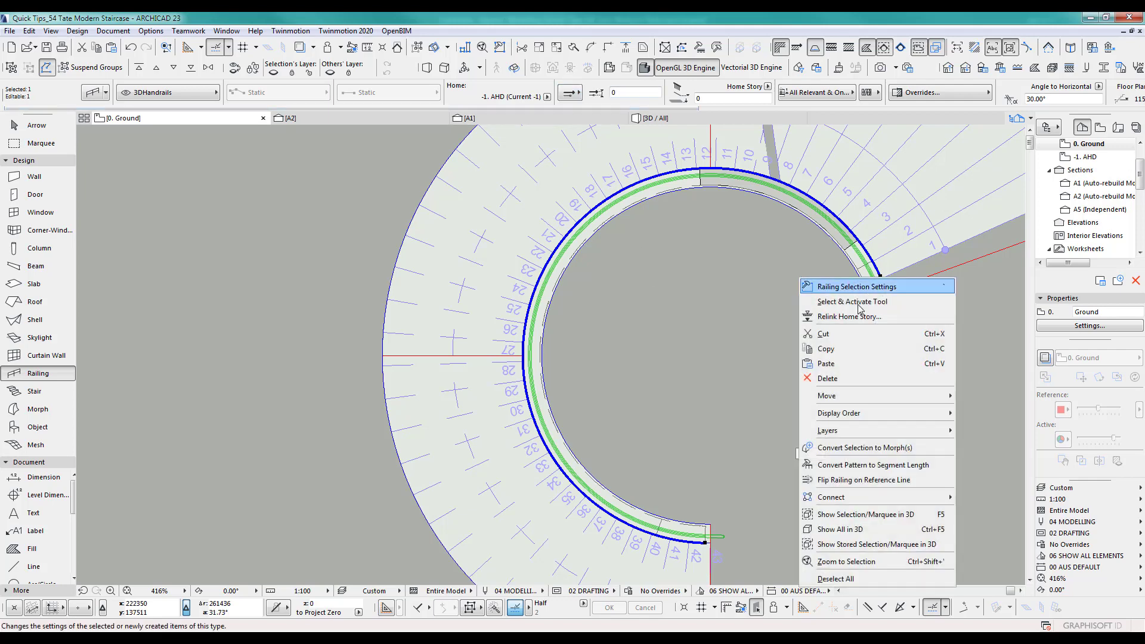
{"action": "left_click", "coordinate": [842, 481]}
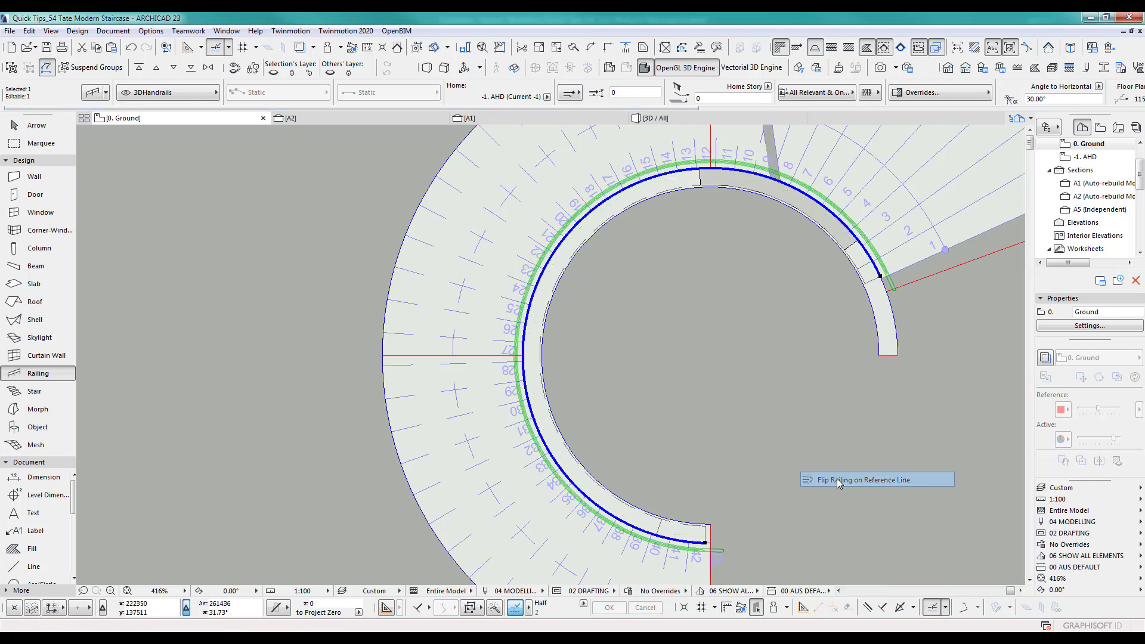
{"action": "middle_click_drag", "start_coordinate": [788, 361], "coordinate": [711, 322]}
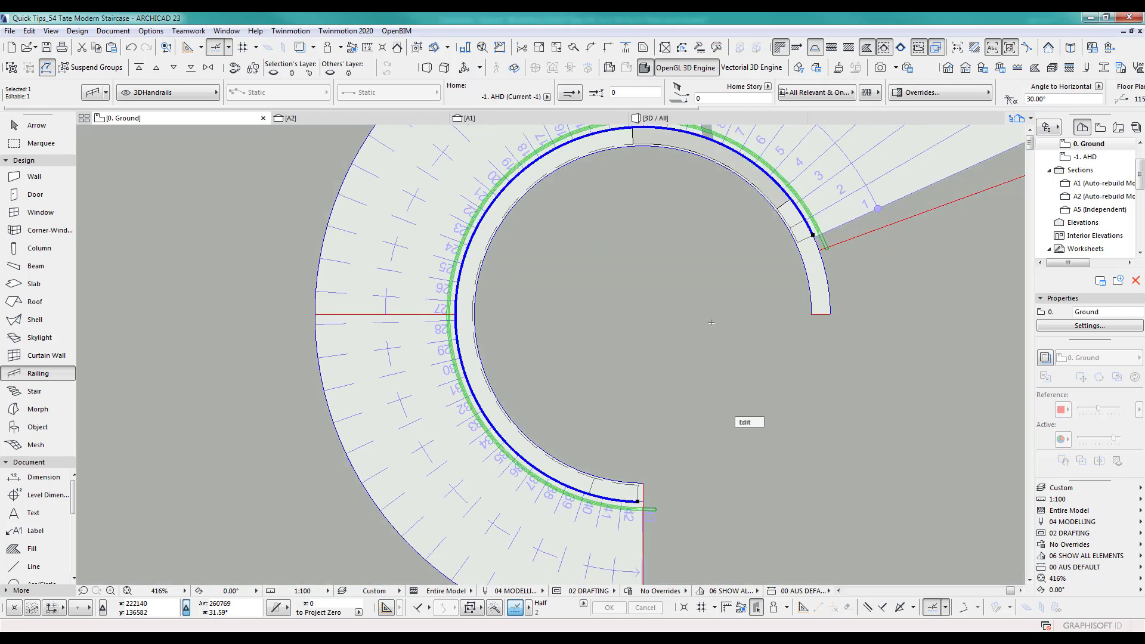
{"action": "key", "text": "Escape"}
Compare the handrail's height and path in the 3D view with the handrail in the reference photo on the ground floor plan.
{"action": "key", "text": "F3"}
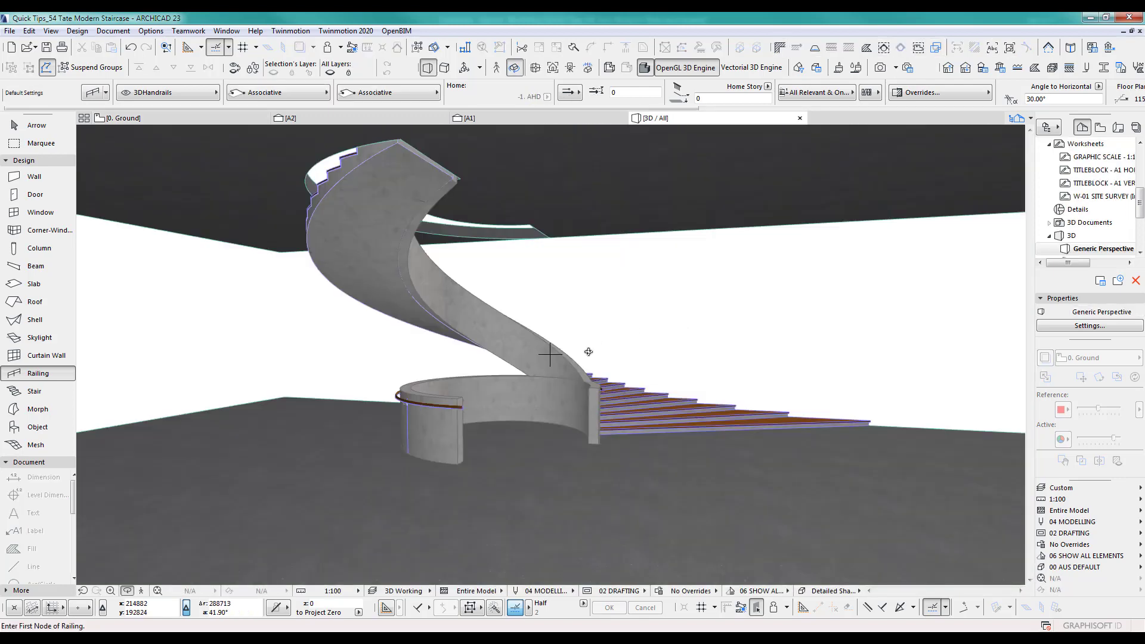
{"action": "scroll", "coordinate": [436, 416], "scroll_direction": "up", "scroll_amount": 2}
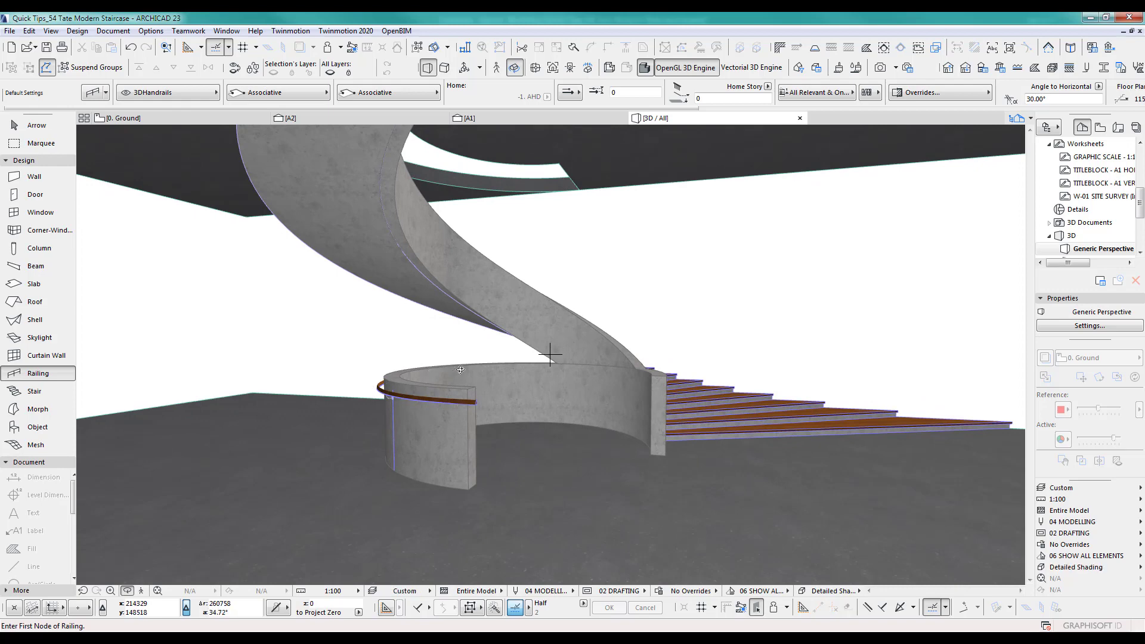
{"action": "key", "text": "F2"}
{"action": "scroll", "coordinate": [567, 340], "scroll_direction": "down", "scroll_amount": 5}
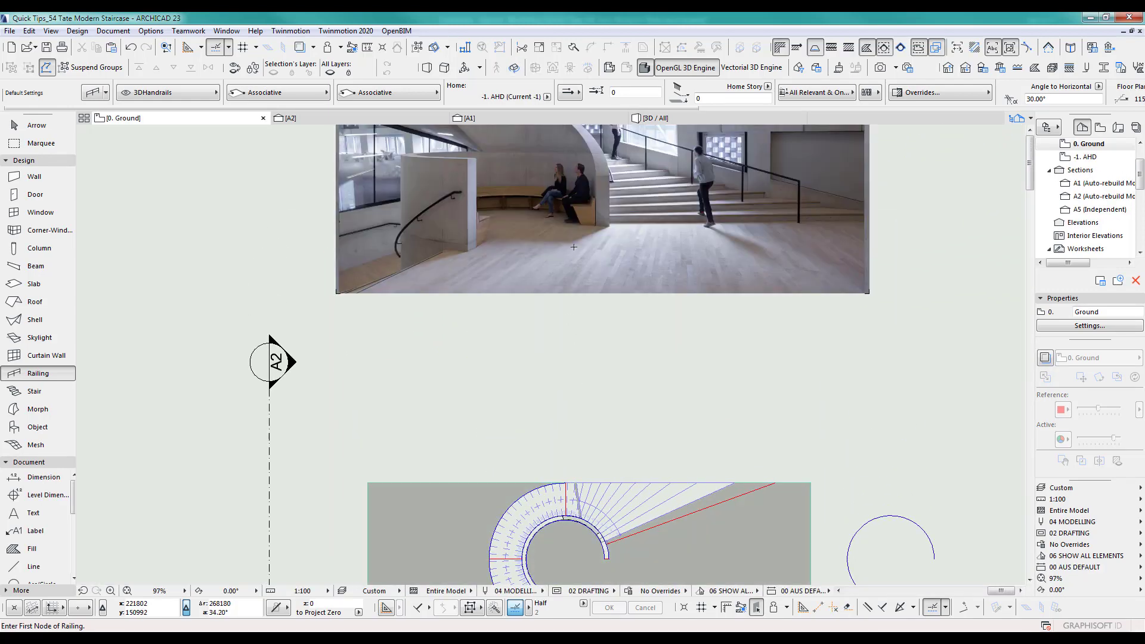
{"action": "scroll", "coordinate": [574, 247], "scroll_direction": "up", "scroll_amount": 3}
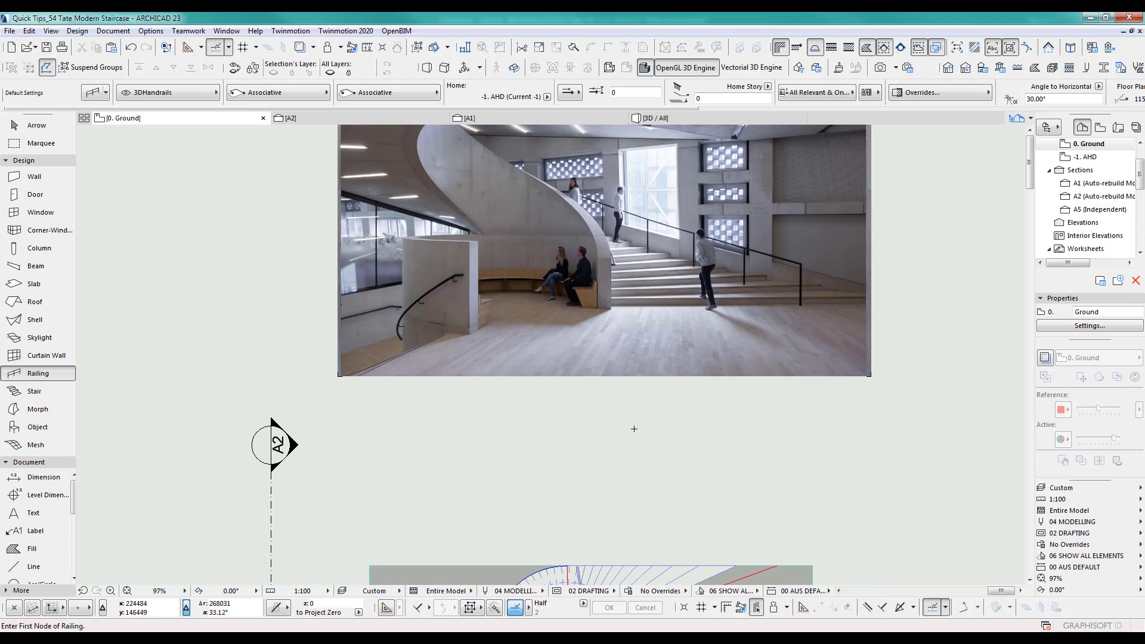
{"action": "scroll", "coordinate": [634, 428], "scroll_direction": "down", "scroll_amount": 2}
{"action": "key", "text": "F3"}
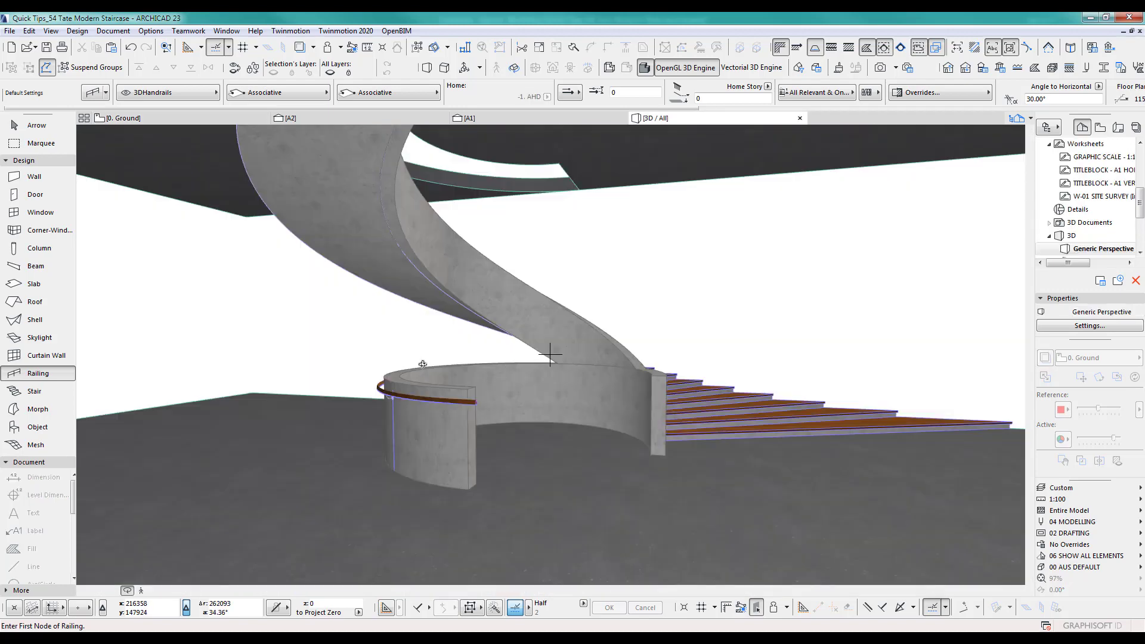
Raise the end node of the handrail's reference line in 3D to a height of about 2917 mm.
{"action": "left_click", "coordinate": [37, 126]}
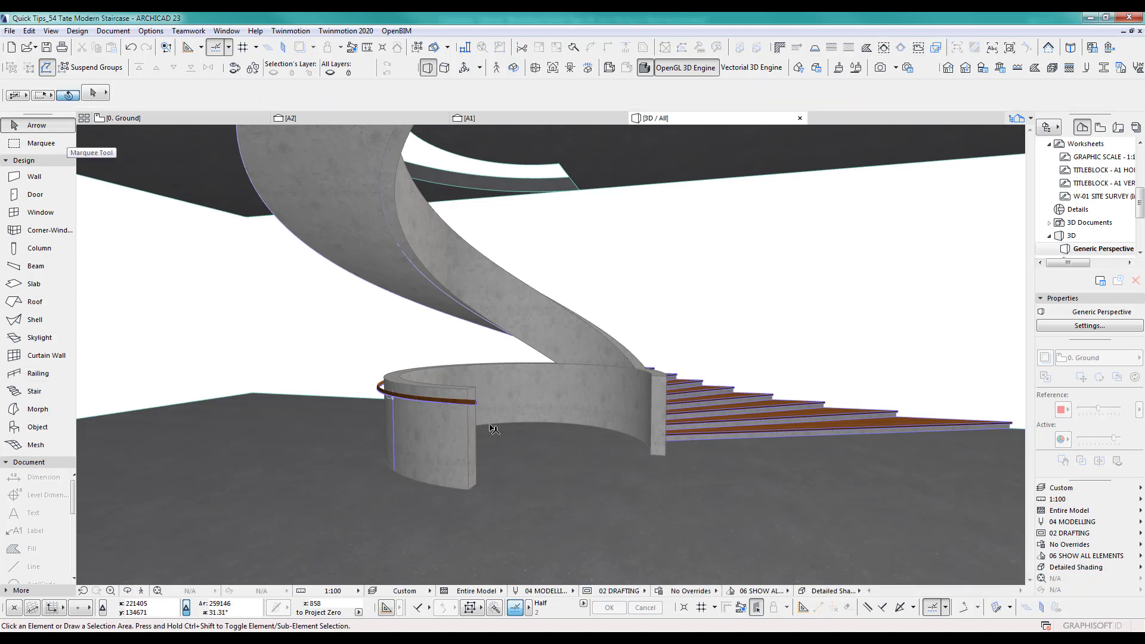
{"action": "left_click", "coordinate": [469, 407]}
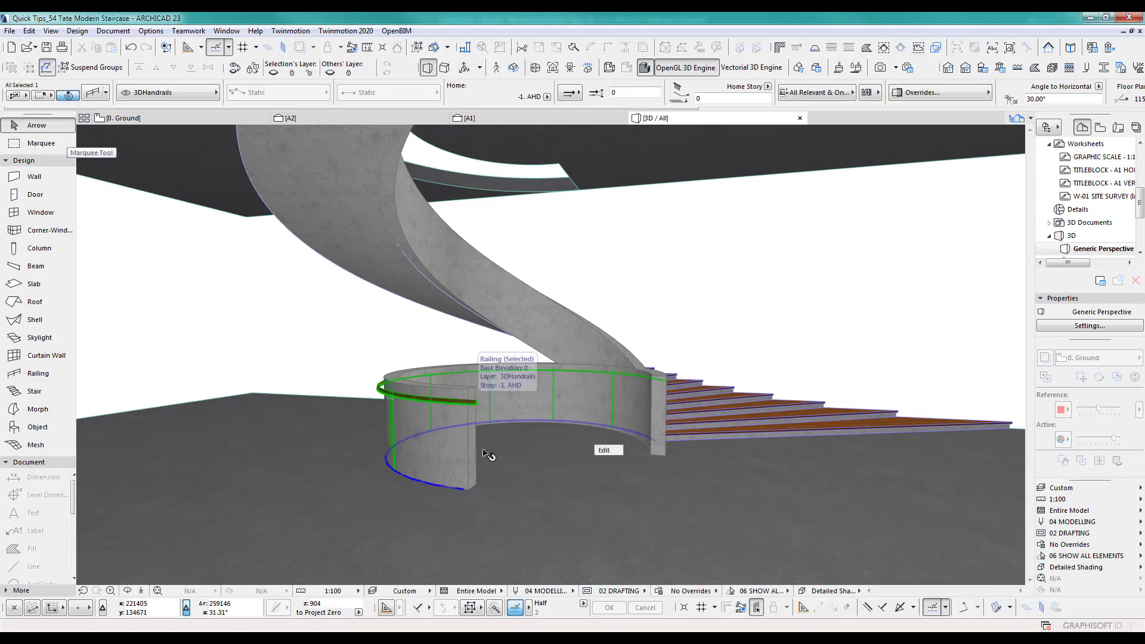
{"action": "left_click", "coordinate": [464, 492]}
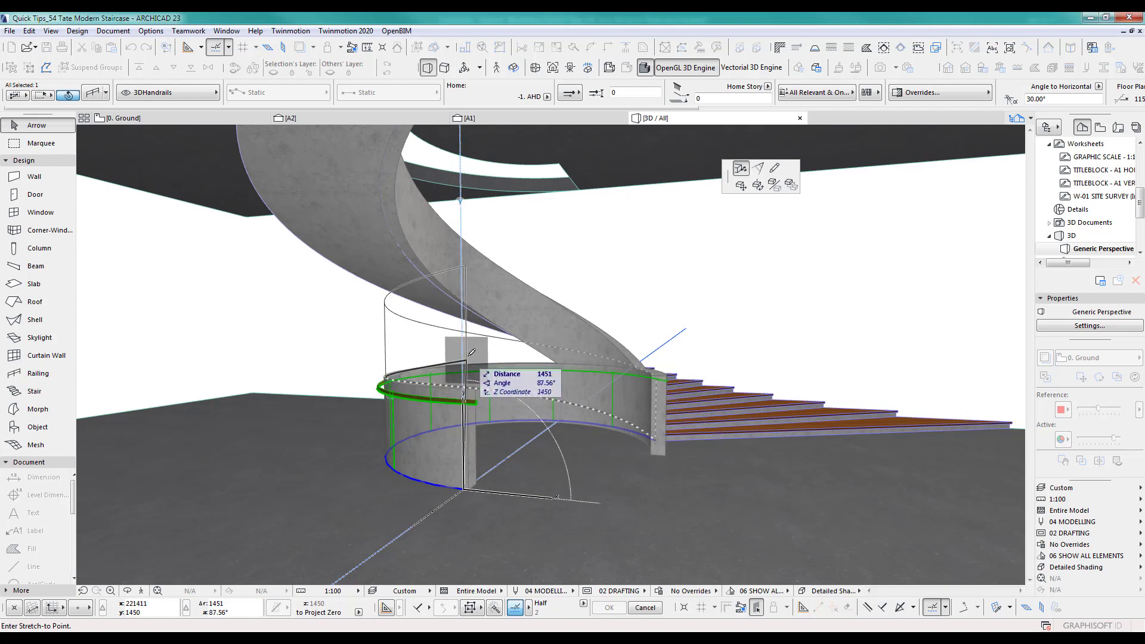
{"action": "left_click", "coordinate": [464, 213]}
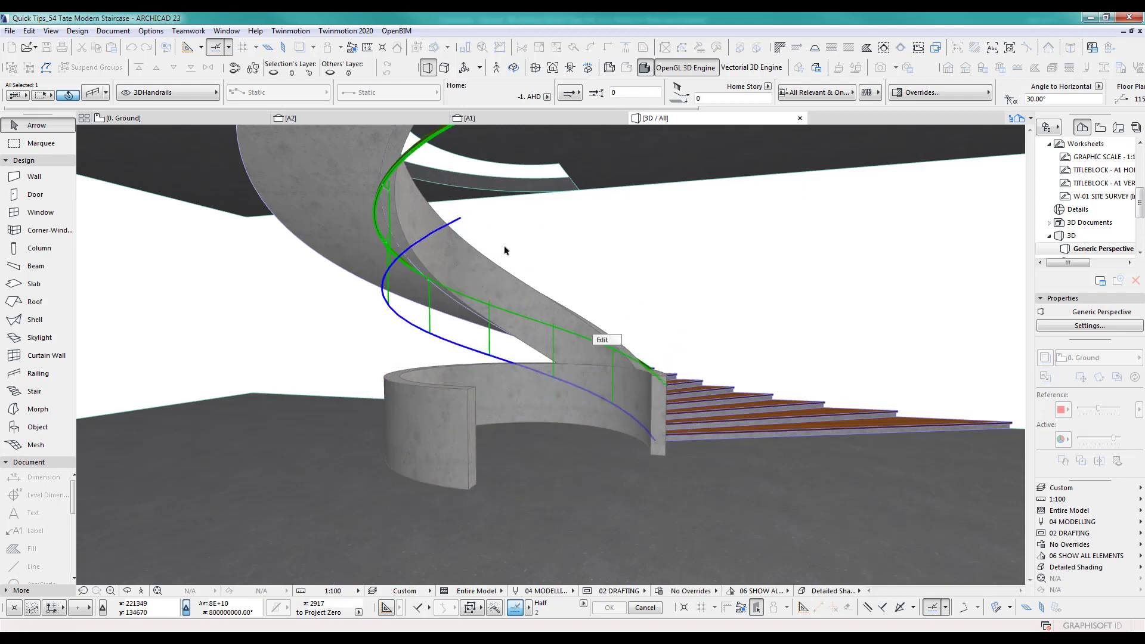
Raise the end node of the handrail's reference line to the top of the stair at a height of 5000 mm.
{"action": "middle_click_drag", "start_coordinate": [370, 276], "coordinate": [609, 339], "text": "shift"}
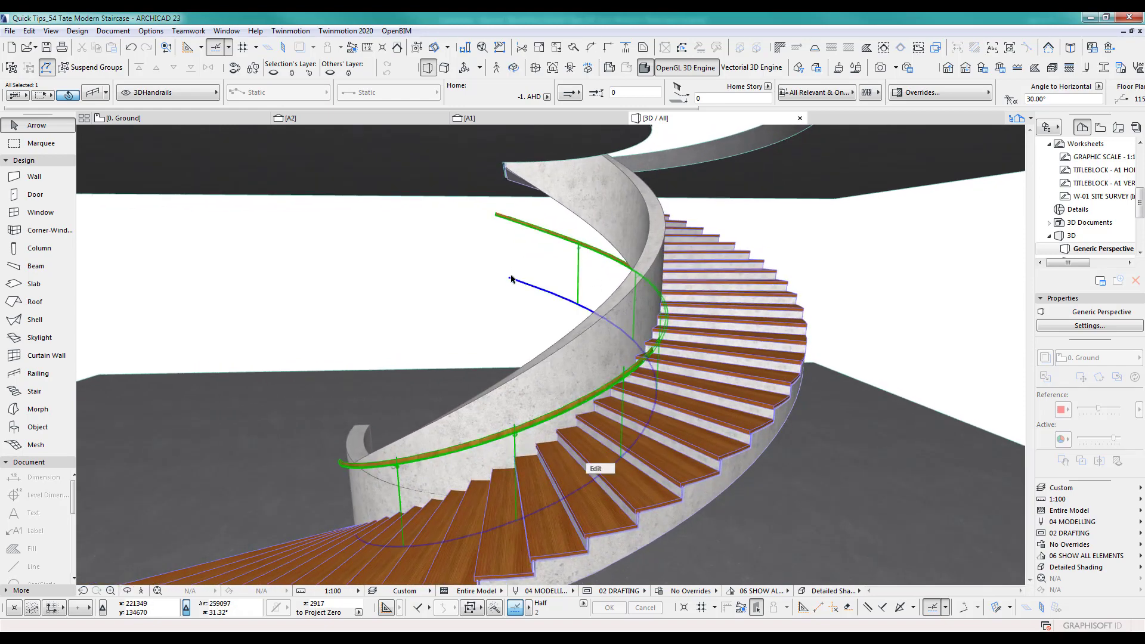
{"action": "left_click", "coordinate": [511, 280]}
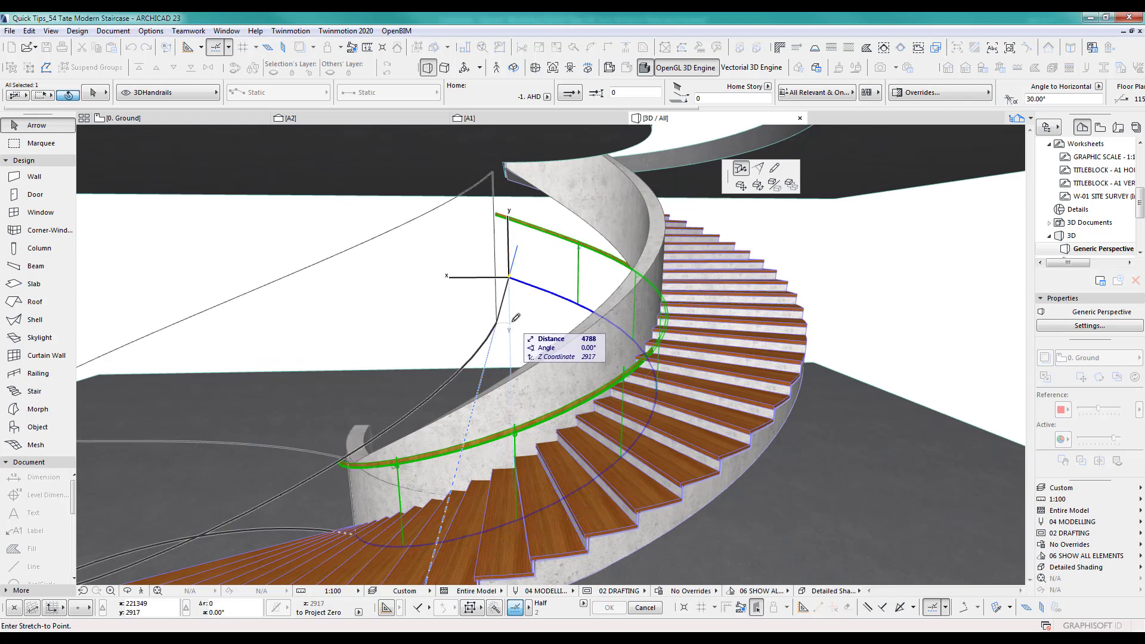
{"action": "middle_click_drag", "start_coordinate": [495, 251], "coordinate": [456, 248], "text": "shift"}
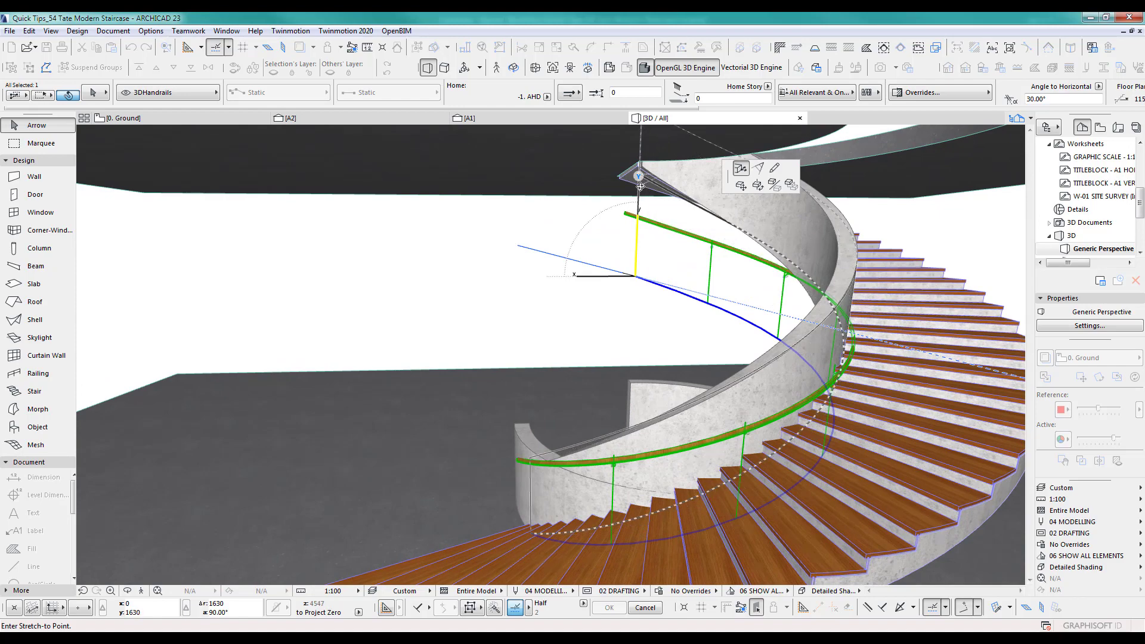
{"action": "left_click", "coordinate": [634, 179]}
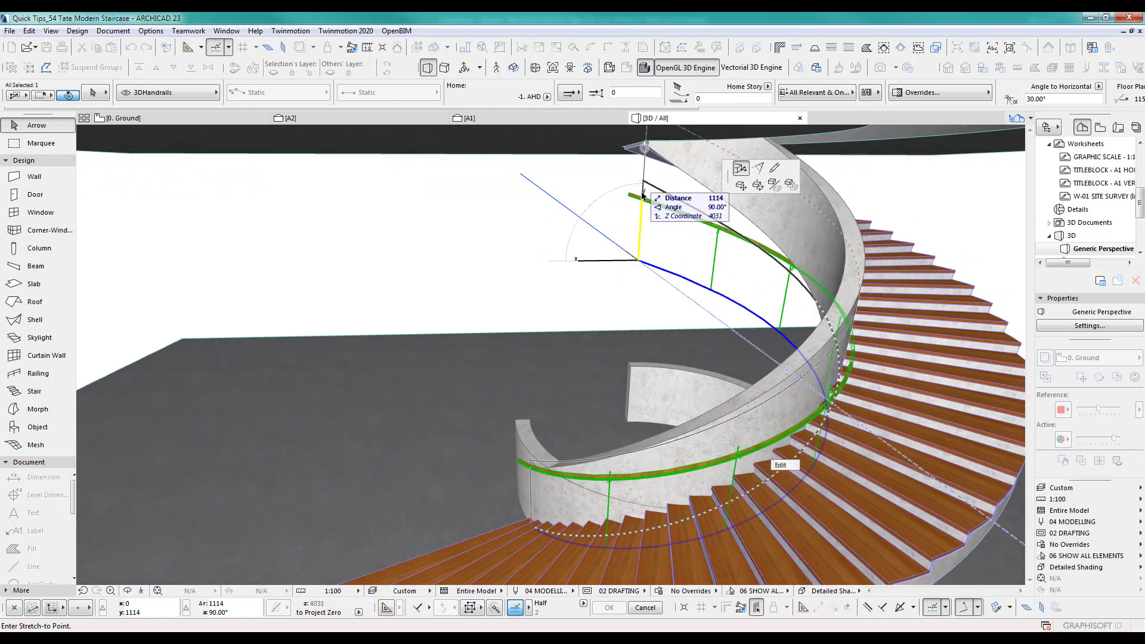
{"action": "left_click", "coordinate": [643, 164]}
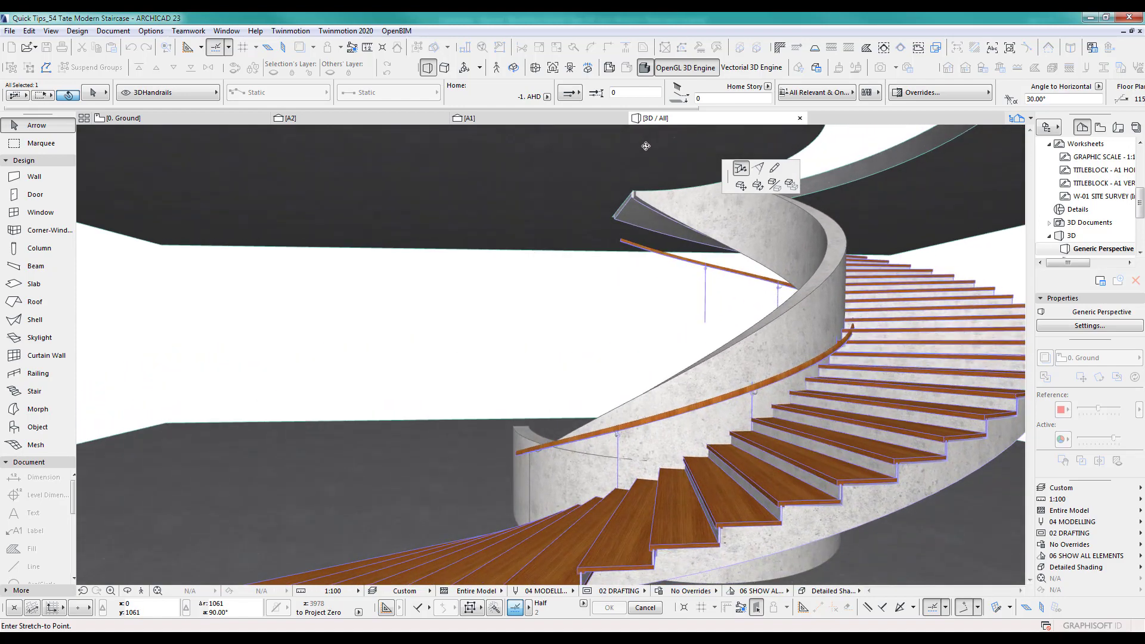
{"action": "middle_click_drag", "start_coordinate": [642, 162], "coordinate": [621, 315]}
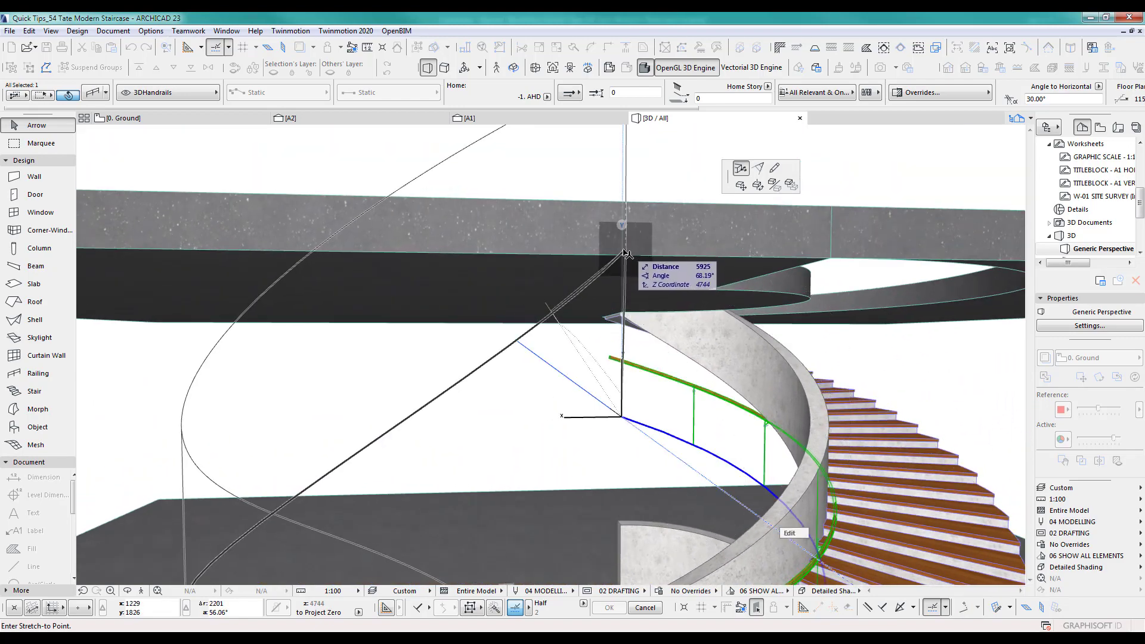
{"action": "key", "text": "o"}
{"action": "left_click_drag", "start_coordinate": [630, 238], "coordinate": [536, 382]}
{"action": "key", "text": "o"}
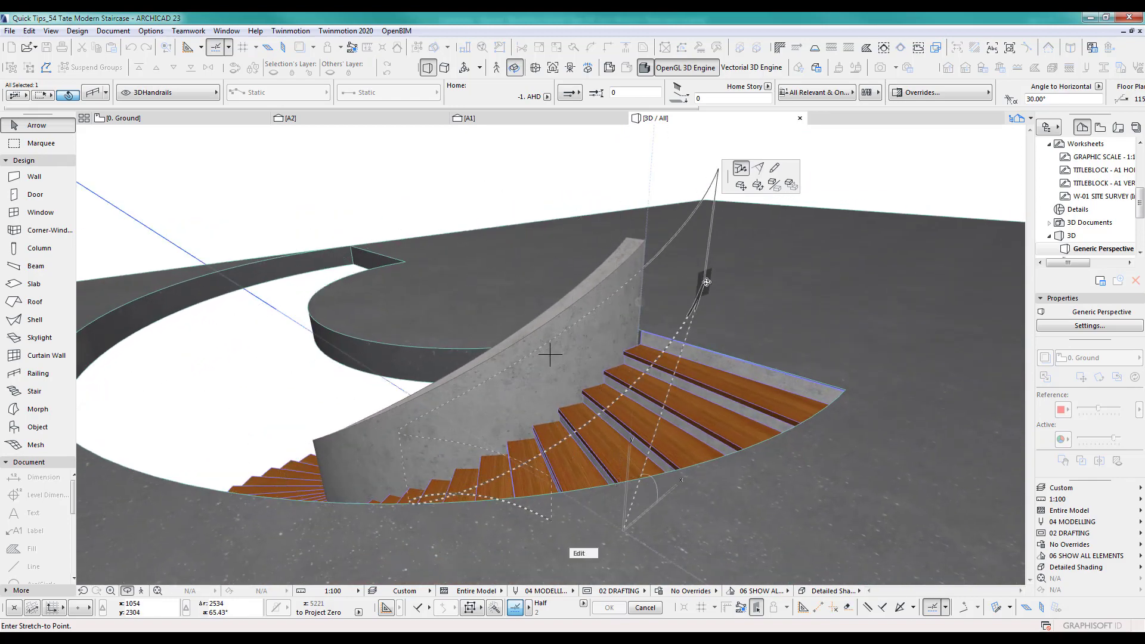
{"action": "left_click", "coordinate": [640, 327]}
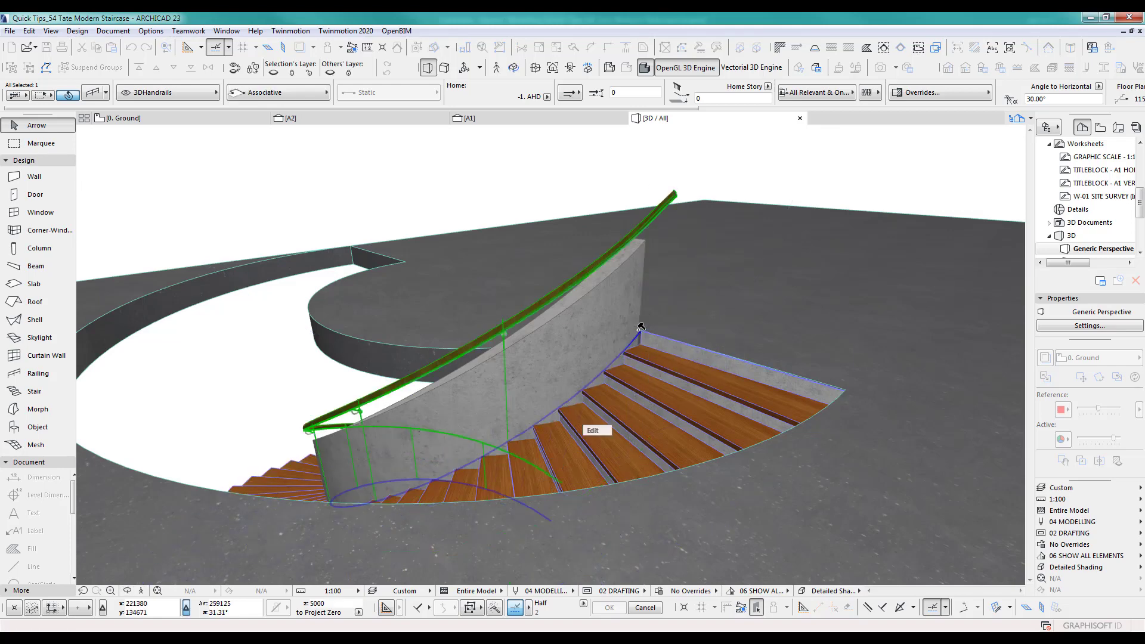
Elevate the curved handrail by -100 mm so it sits lower along the concrete balustrade, and deselect it.
{"action": "scroll", "coordinate": [532, 388], "scroll_direction": "up", "scroll_amount": 6}
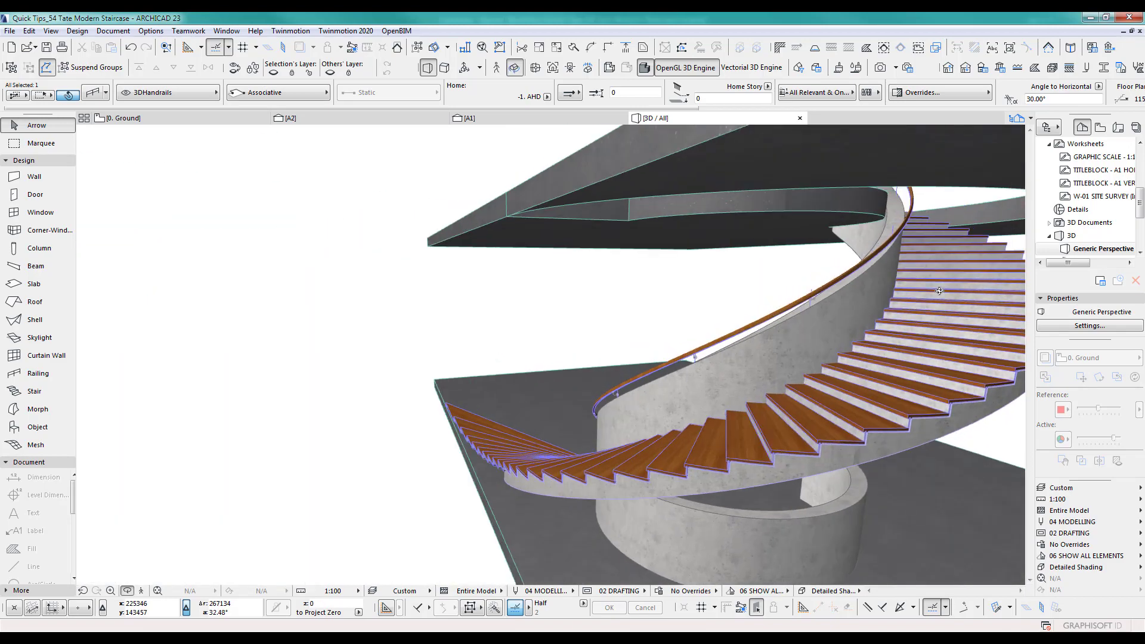
{"action": "middle_click_drag", "start_coordinate": [859, 339], "coordinate": [871, 400], "text": "shift"}
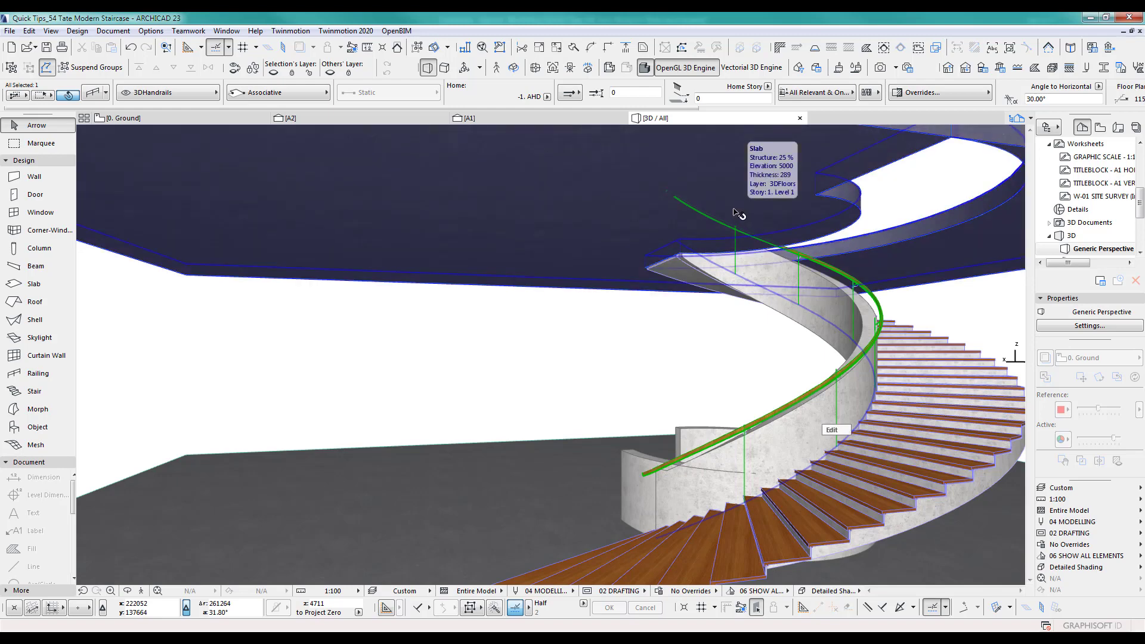
{"action": "key", "text": "ctrl+9"}
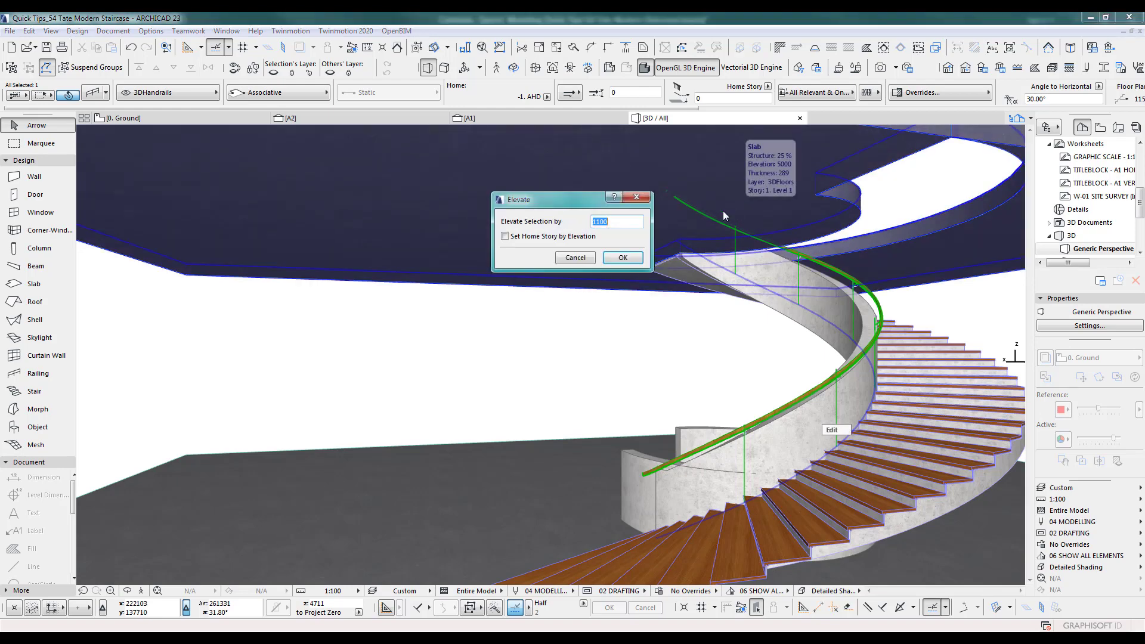
{"action": "type", "text": "-100"}
{"action": "key", "text": "Return"}
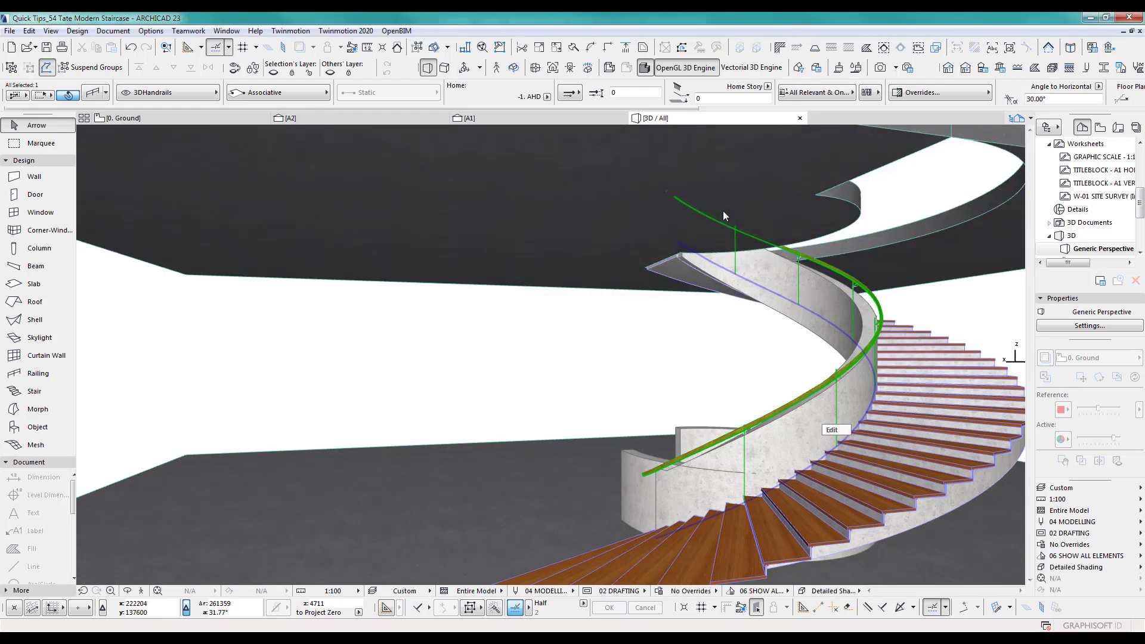
{"action": "left_click", "coordinate": [694, 396]}
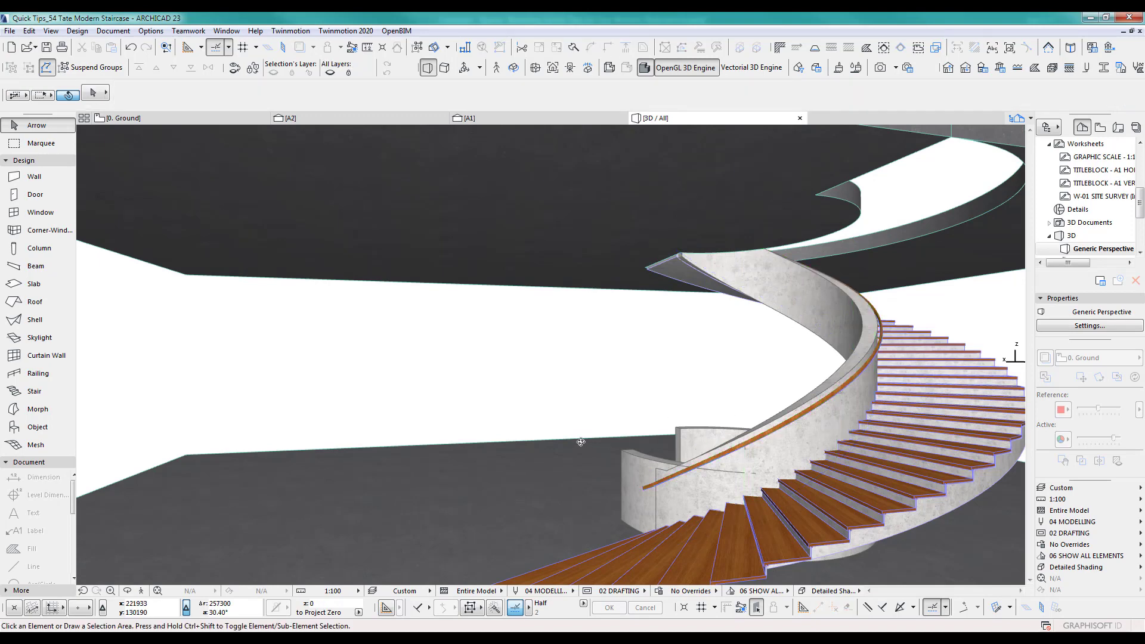
Inspect the handrail and its wall brackets around the balustrade in 3D, and compare them with the railings in the ground floor reference photo.
{"action": "middle_click_drag", "start_coordinate": [580, 442], "coordinate": [1012, 425], "text": "shift"}
{"action": "middle_click_drag", "start_coordinate": [826, 416], "coordinate": [799, 471], "text": "shift"}
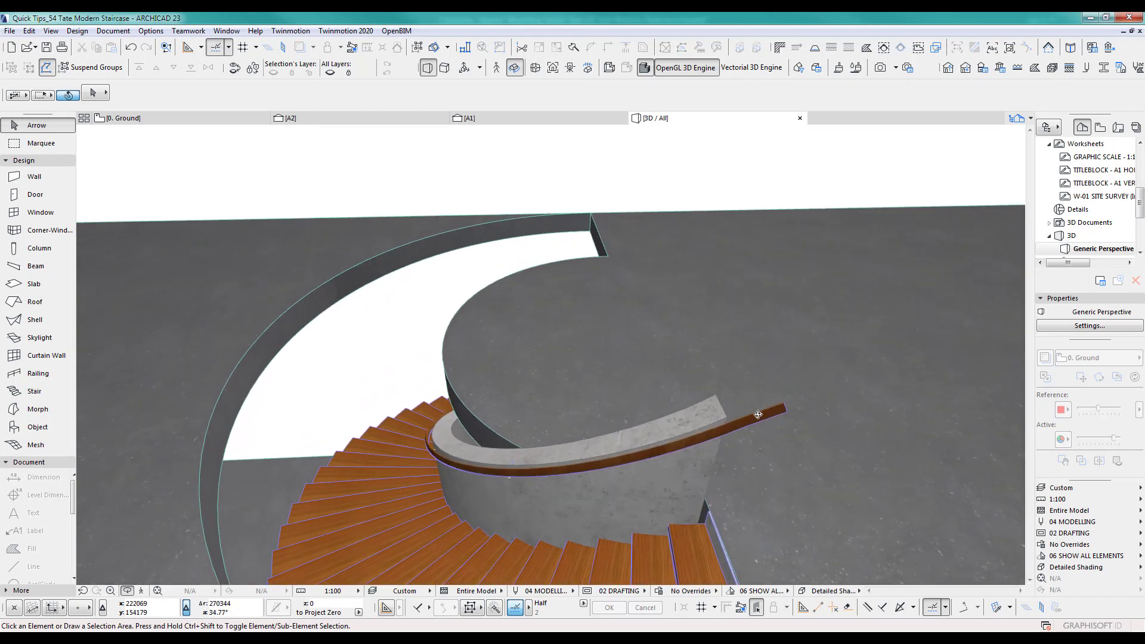
{"action": "middle_click_drag", "start_coordinate": [665, 491], "coordinate": [550, 355], "text": "shift"}
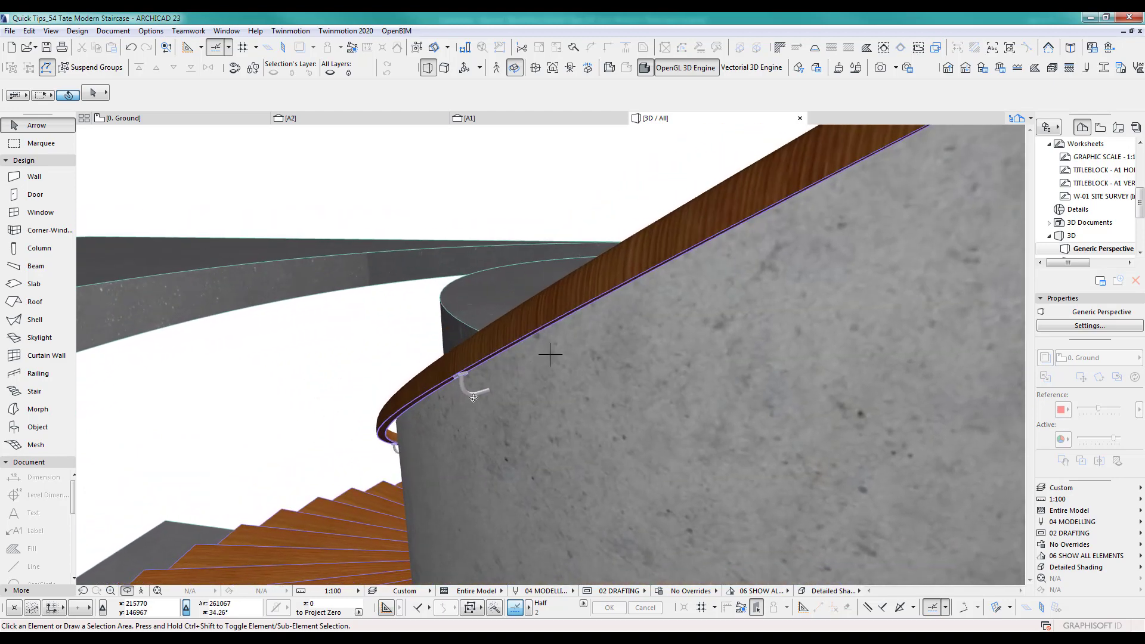
{"action": "middle_click_drag", "start_coordinate": [473, 398], "coordinate": [686, 460], "text": "shift"}
{"action": "key", "text": "F2"}
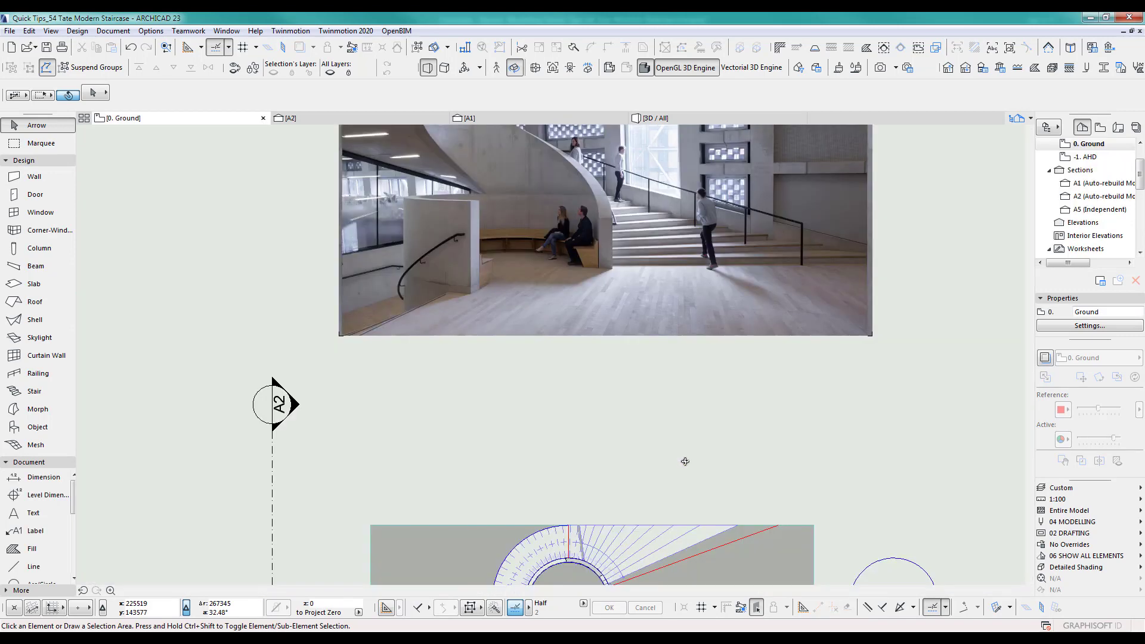
{"action": "scroll", "coordinate": [634, 322], "scroll_direction": "down", "scroll_amount": 2}
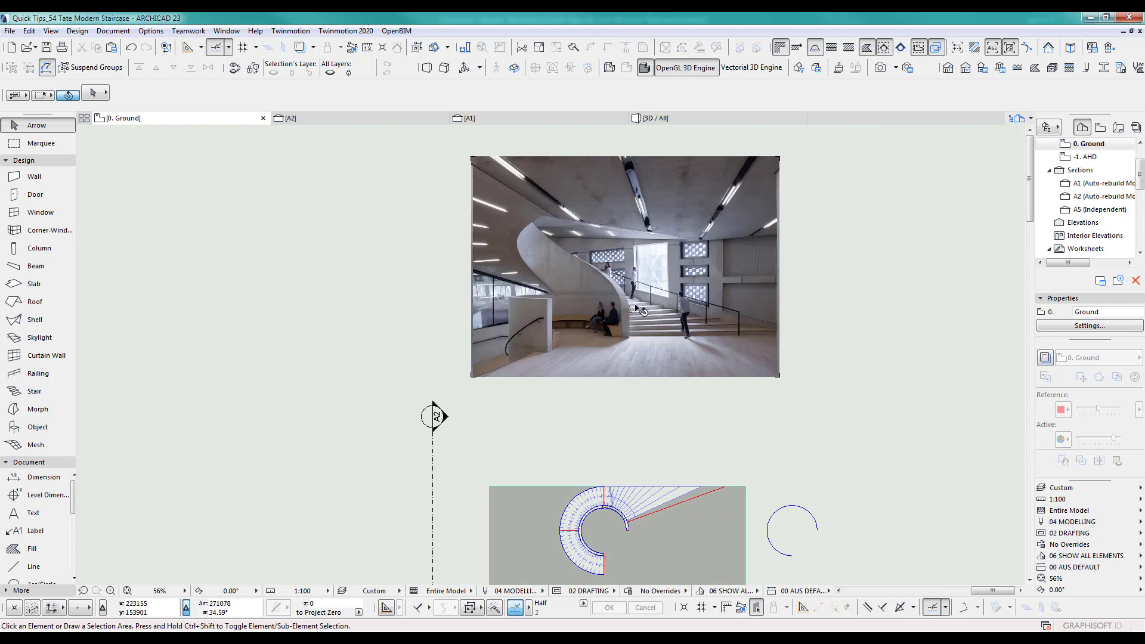
{"action": "scroll", "coordinate": [728, 341], "scroll_direction": "up", "scroll_amount": 3}
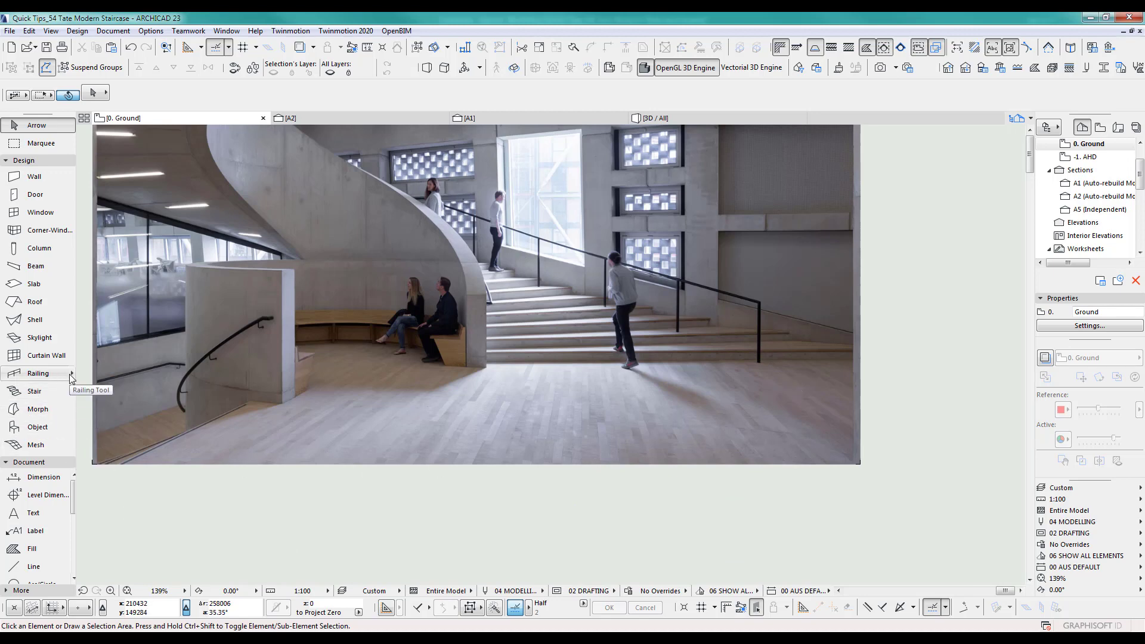
{"action": "left_click", "coordinate": [38, 373]}
{"action": "left_click", "coordinate": [106, 94]}
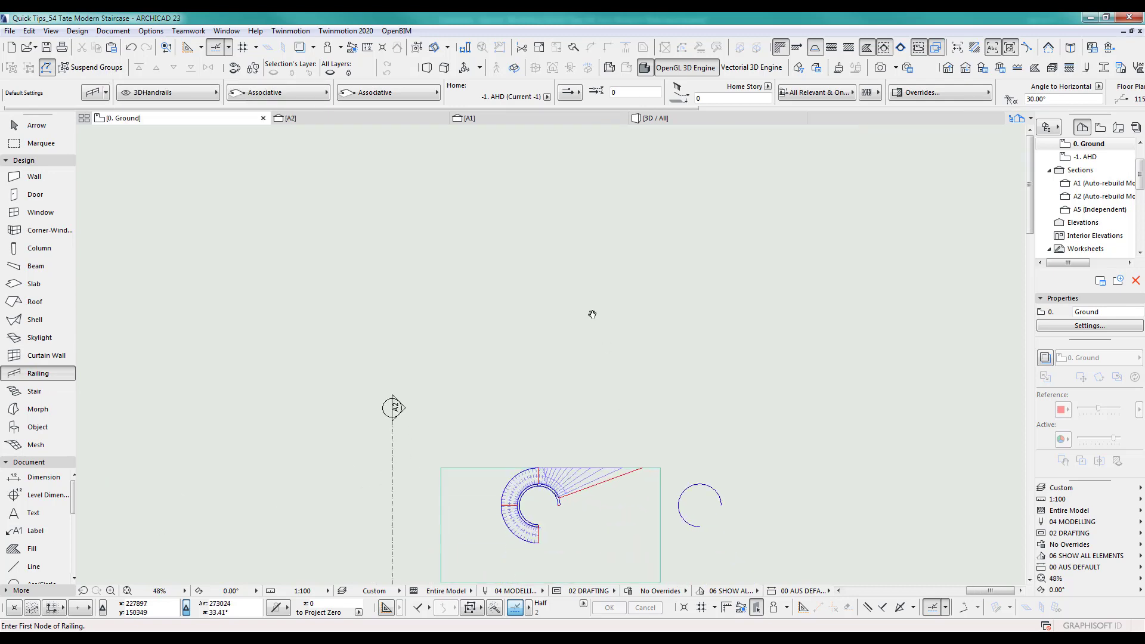
Examine the bench's profile outline, the reference photo and the stair layout with its surrounding walls on the ground floor plan.
{"action": "scroll", "coordinate": [593, 314], "scroll_direction": "up", "scroll_amount": 4}
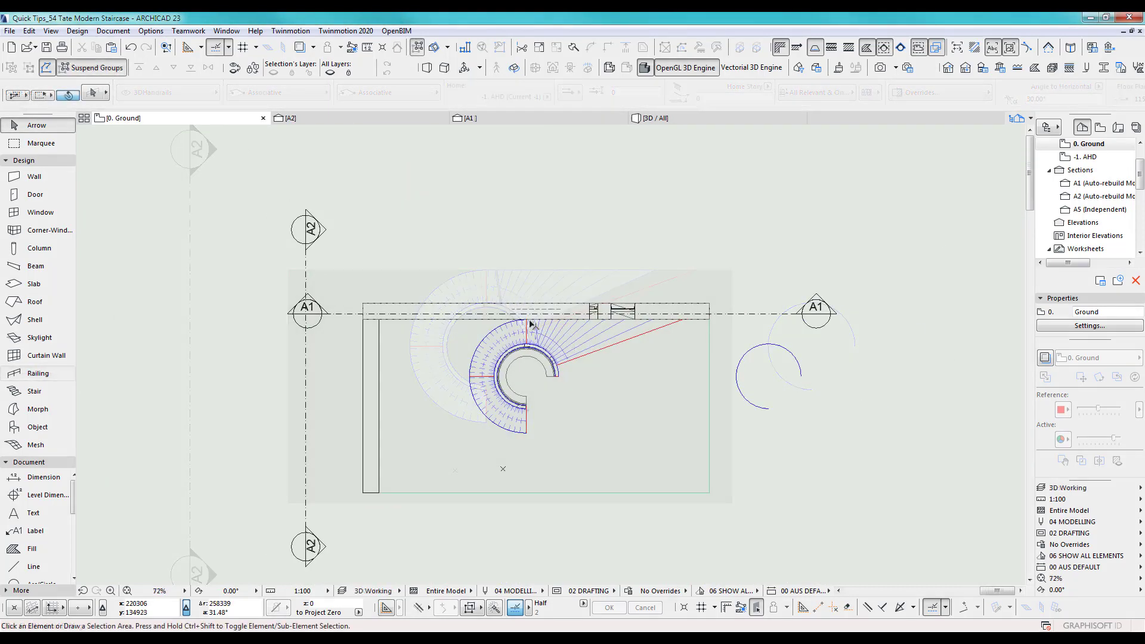
{"action": "middle_click_drag", "start_coordinate": [566, 173], "coordinate": [560, 384]}
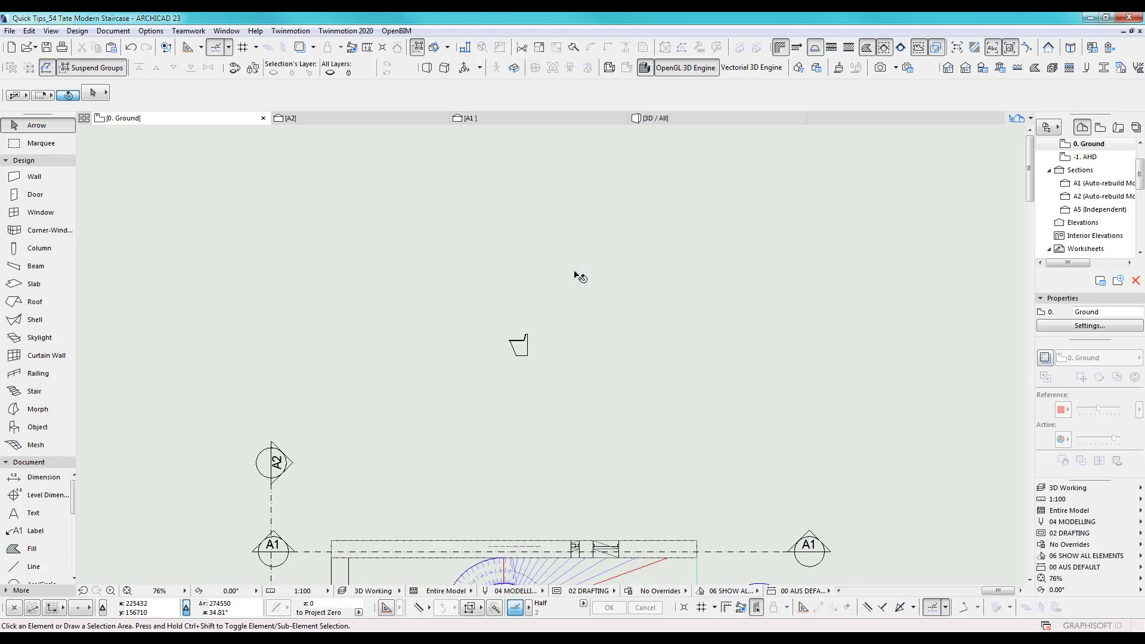
{"action": "middle_click_drag", "start_coordinate": [577, 276], "coordinate": [575, 340]}
{"action": "scroll", "coordinate": [575, 340], "scroll_direction": "up", "scroll_amount": 3}
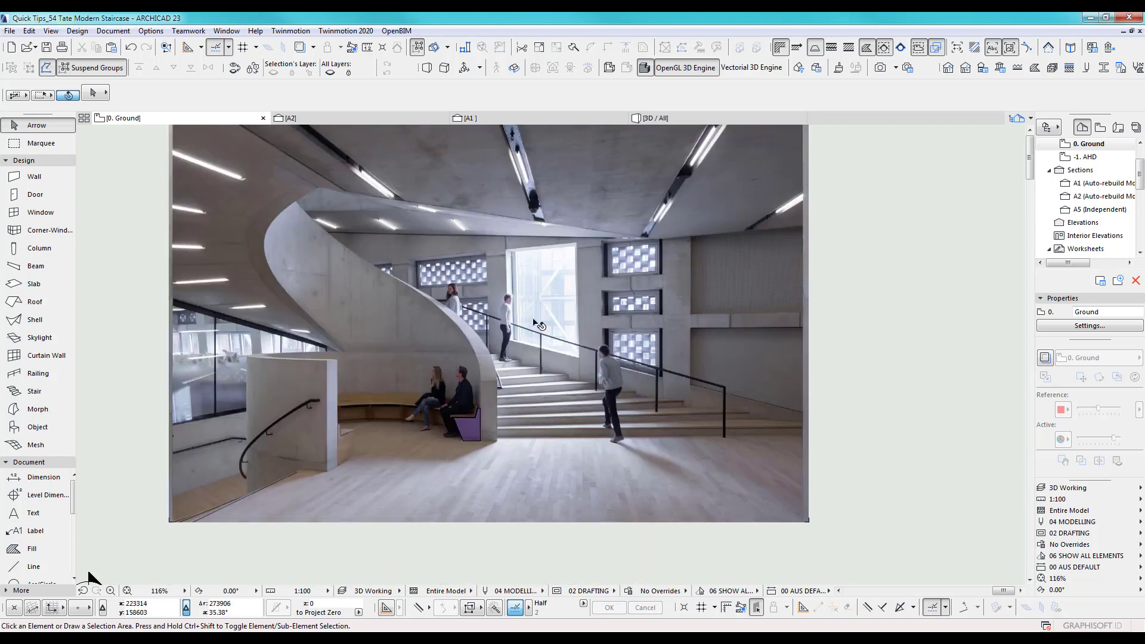
{"action": "scroll", "coordinate": [538, 324], "scroll_direction": "down", "scroll_amount": 4}
{"action": "scroll", "coordinate": [480, 352], "scroll_direction": "up", "scroll_amount": 3}
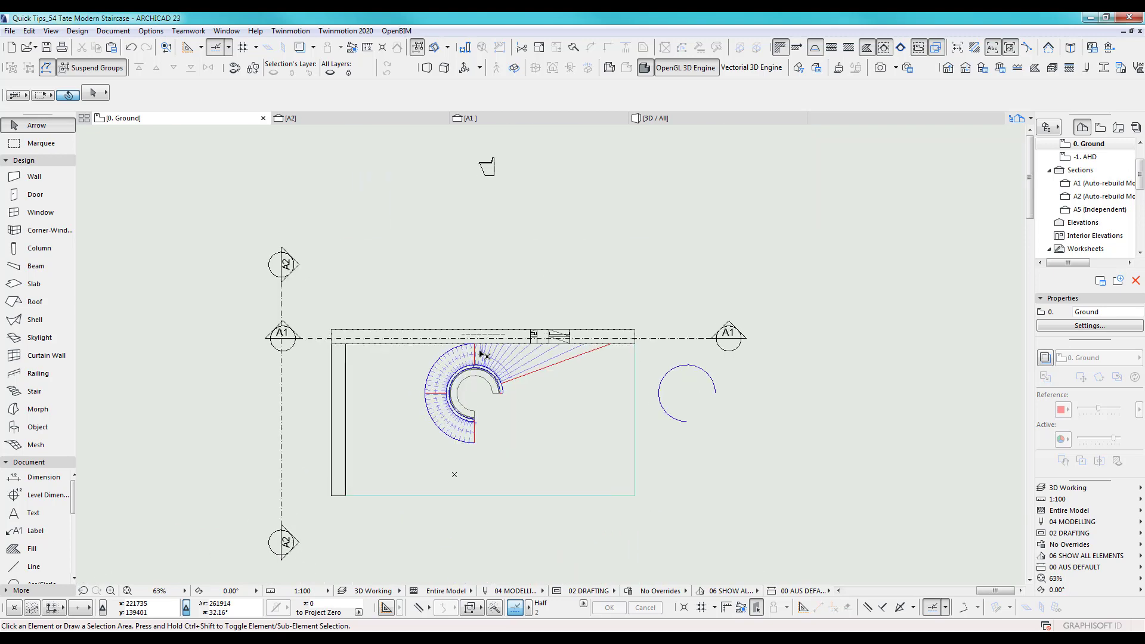
{"action": "scroll", "coordinate": [525, 248], "scroll_direction": "down", "scroll_amount": 2}
{"action": "middle_click_drag", "start_coordinate": [520, 239], "coordinate": [531, 422]}
{"action": "scroll", "coordinate": [519, 346], "scroll_direction": "up", "scroll_amount": 8}
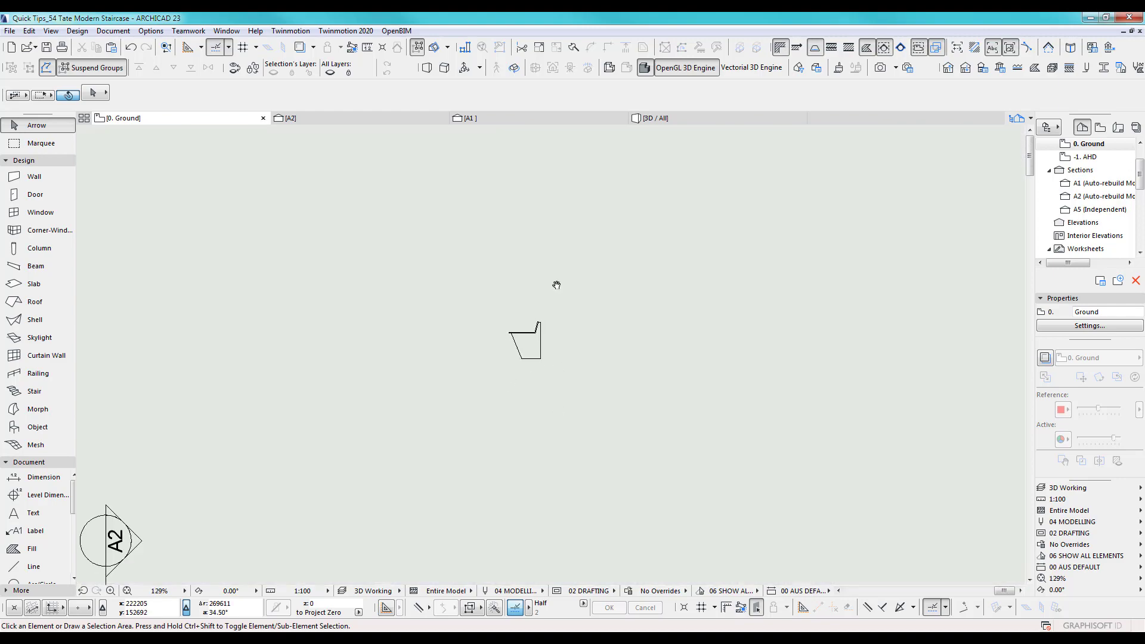
{"action": "scroll", "coordinate": [552, 304], "scroll_direction": "up", "scroll_amount": 10}
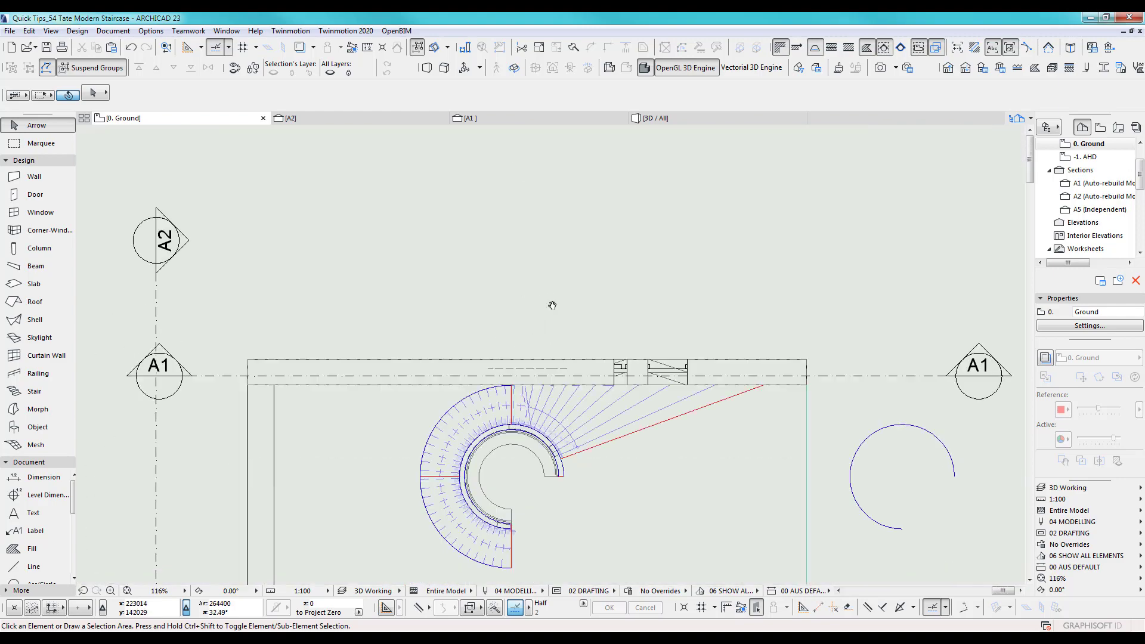
{"action": "scroll", "coordinate": [566, 377], "scroll_direction": "down", "scroll_amount": 2}
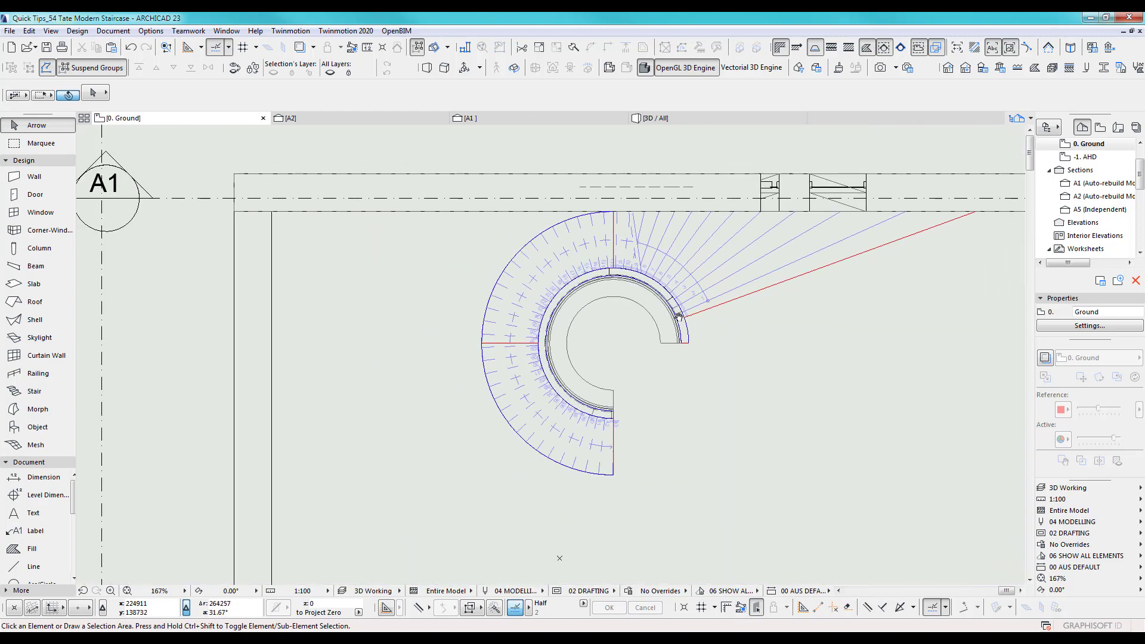
View the staircase, curved bench and windowed concrete wall in the 3D perspective.
{"action": "key", "text": "F3"}
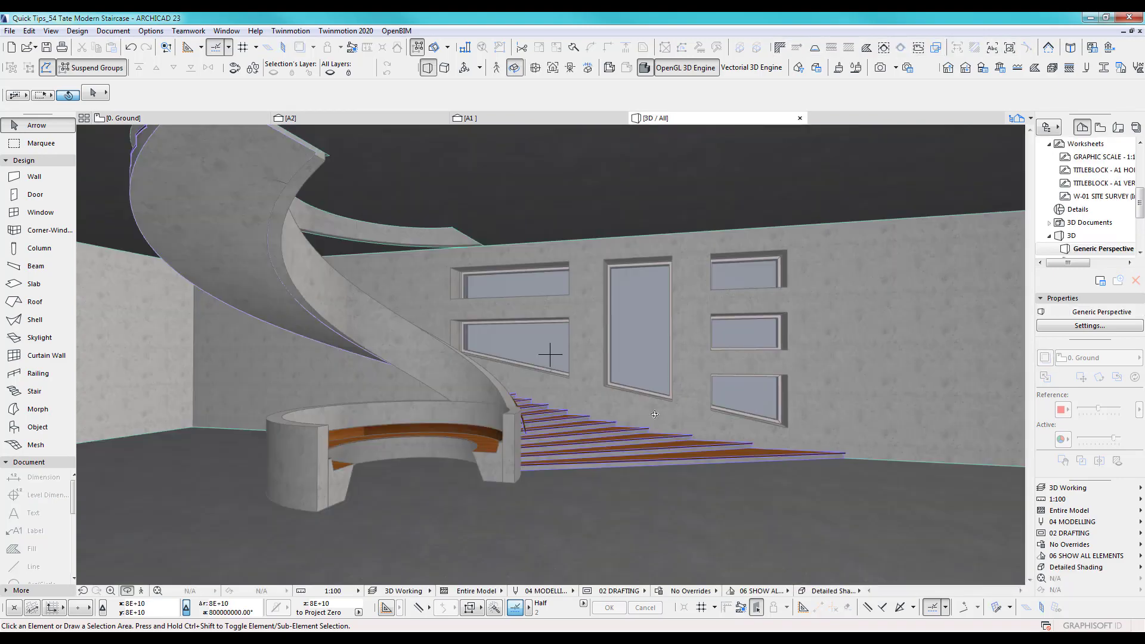
{"action": "left_click_drag", "start_coordinate": [652, 394], "coordinate": [654, 390]}
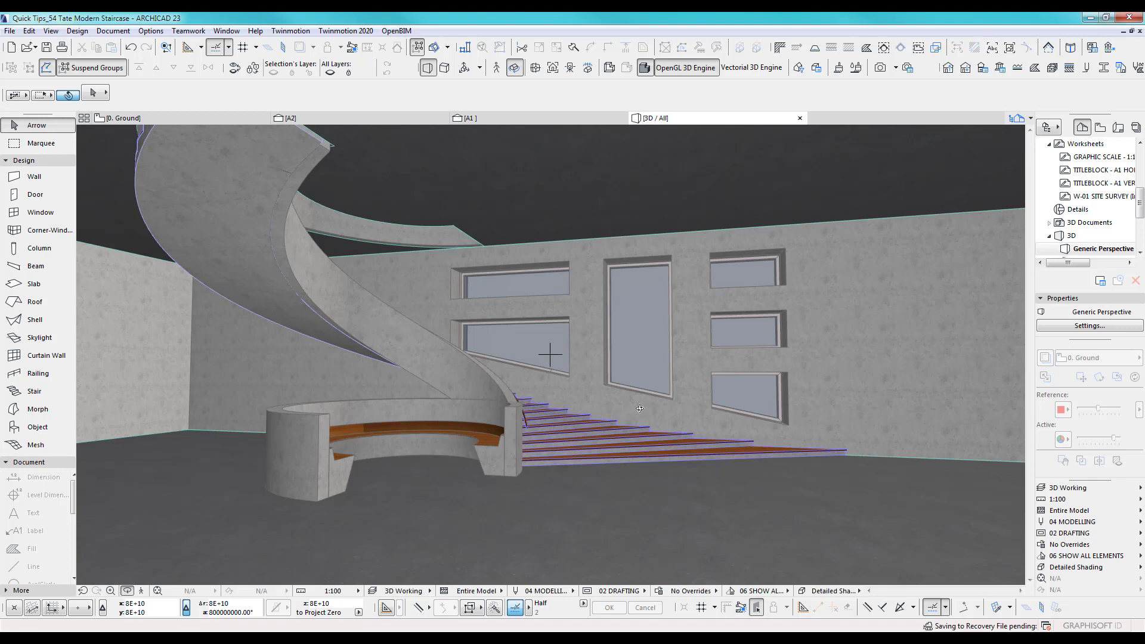
{"action": "scroll", "coordinate": [639, 408], "scroll_direction": "up", "scroll_amount": 5}
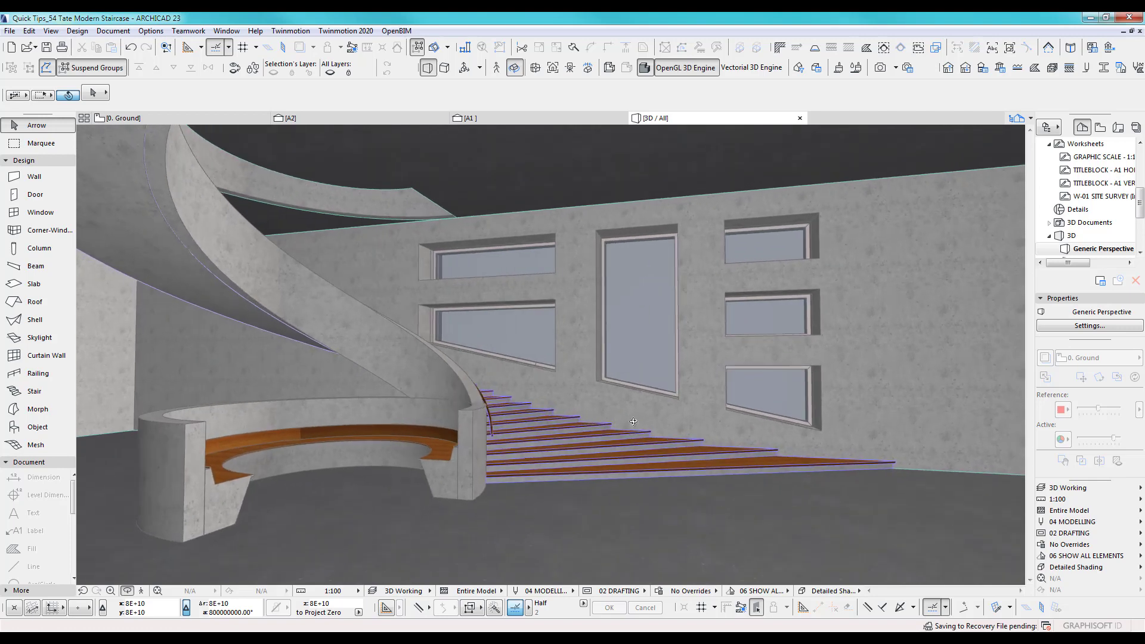
{"action": "left_click_drag", "start_coordinate": [634, 421], "coordinate": [634, 422]}
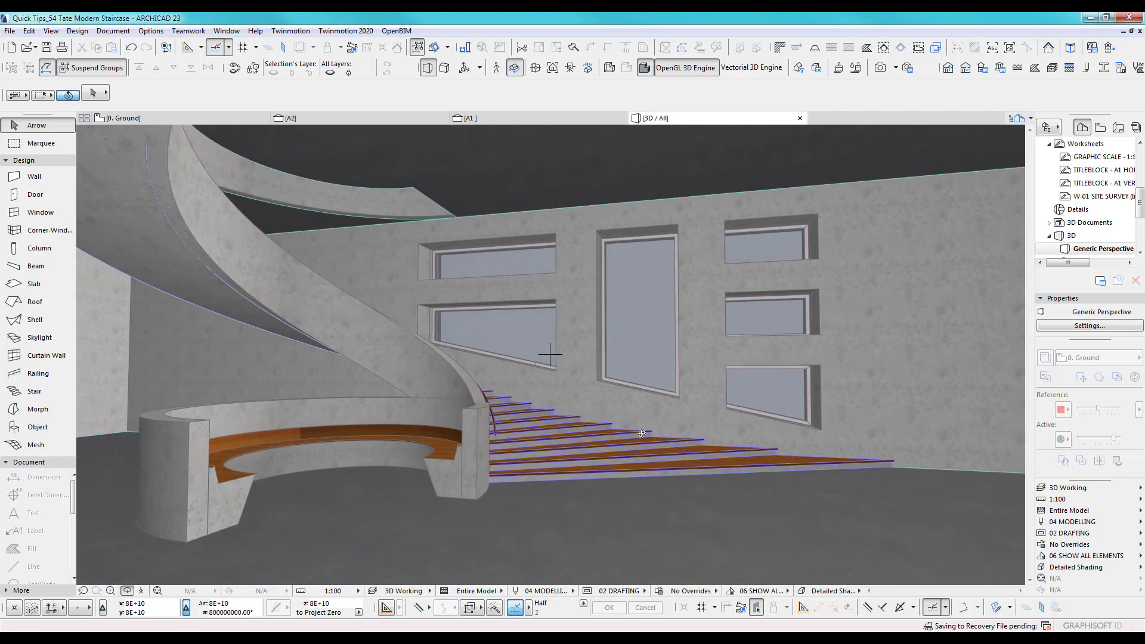